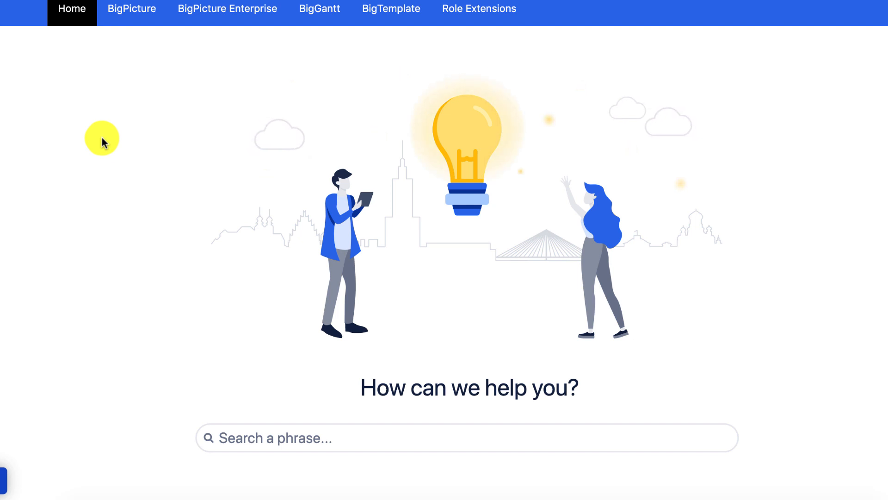
- Look over the documentation home page, including its search field and the sections for each product
{"action": "scroll", "coordinate": [59, 120], "scroll_direction": "down", "scroll_amount": 2}
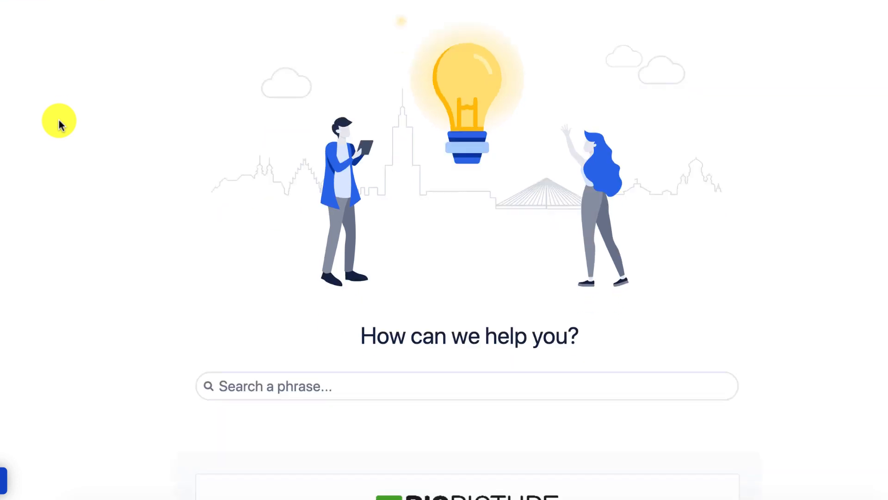
{"action": "scroll", "coordinate": [59, 123], "scroll_direction": "down", "scroll_amount": 4}
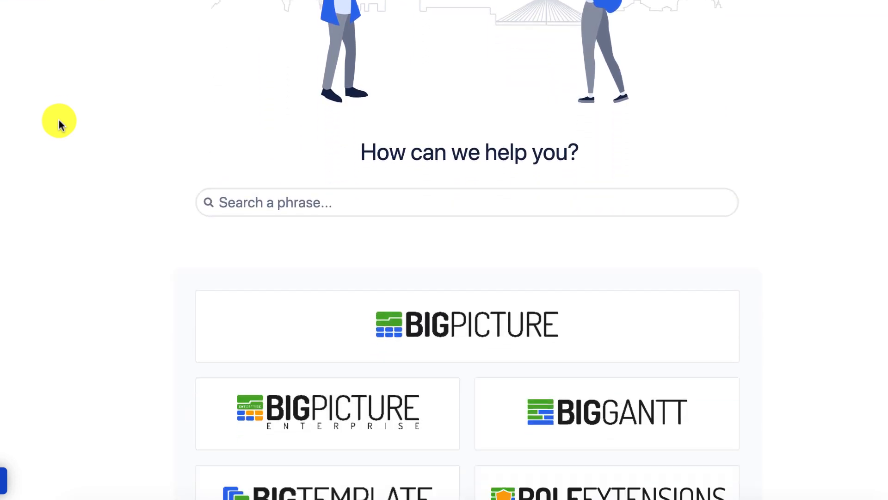
{"action": "scroll", "coordinate": [59, 120], "scroll_direction": "down", "scroll_amount": 3}
{"action": "scroll", "coordinate": [59, 121], "scroll_direction": "up", "scroll_amount": 6}
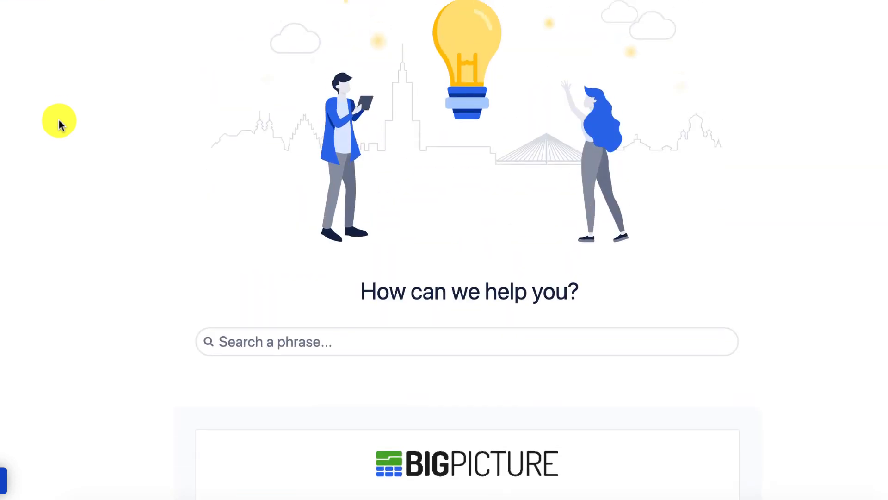
{"action": "scroll", "coordinate": [59, 120], "scroll_direction": "up", "scroll_amount": 2}
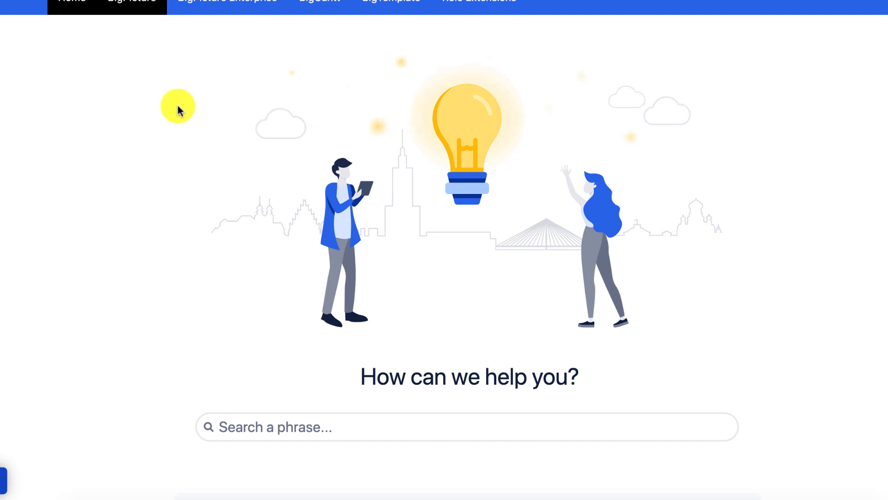
{"action": "scroll", "coordinate": [186, 215], "scroll_direction": "down", "scroll_amount": 5}
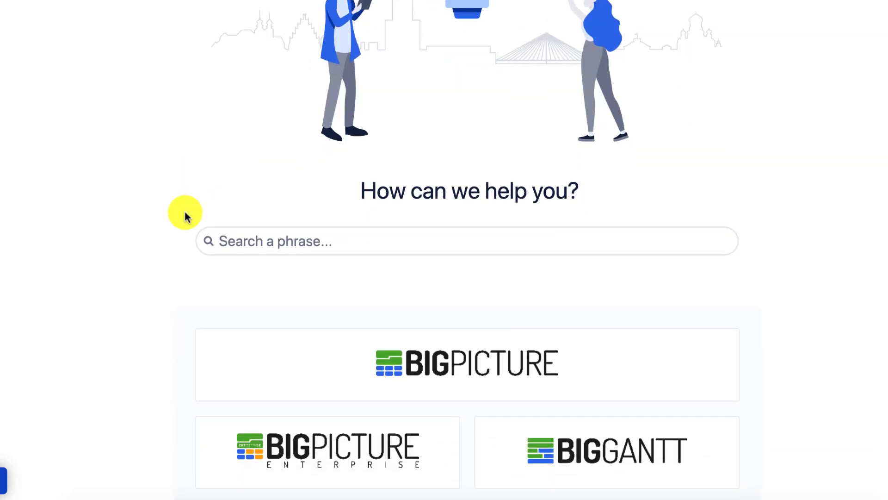
{"action": "scroll", "coordinate": [185, 215], "scroll_direction": "up", "scroll_amount": 1}
{"action": "scroll", "coordinate": [185, 214], "scroll_direction": "down", "scroll_amount": 5}
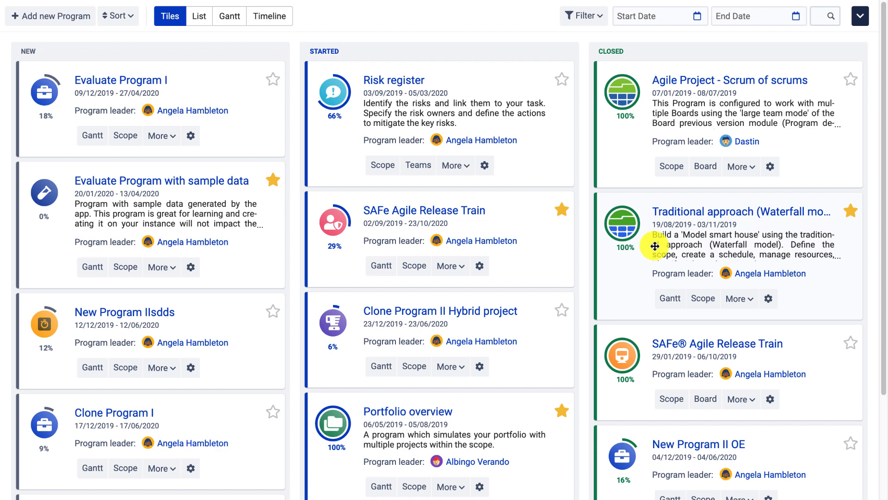
- Review the program tiles across the New, Started and Closed columns, and show the programs as a list
{"action": "scroll", "coordinate": [655, 246], "scroll_direction": "down", "scroll_amount": 3}
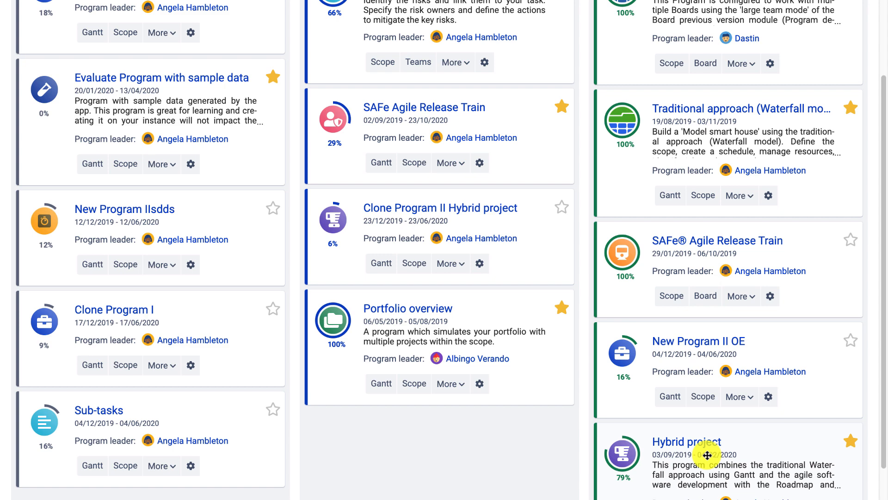
{"action": "scroll", "coordinate": [707, 455], "scroll_direction": "up", "scroll_amount": 3}
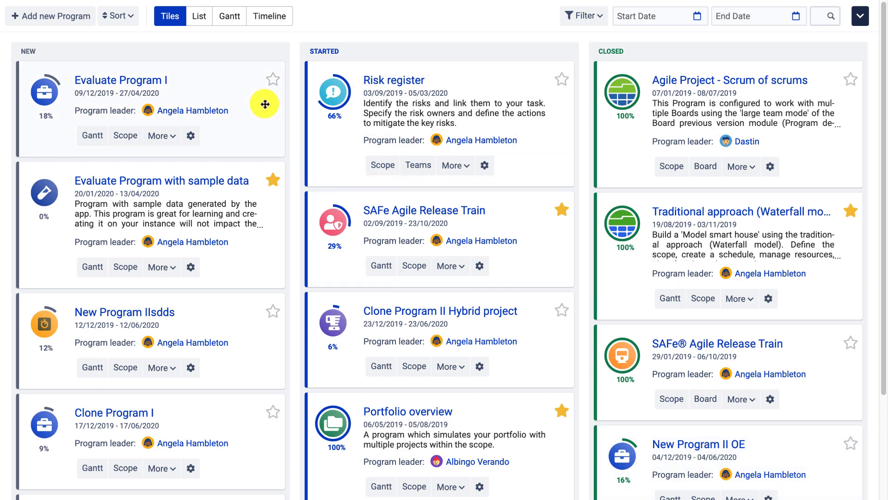
{"action": "left_click", "coordinate": [203, 19]}
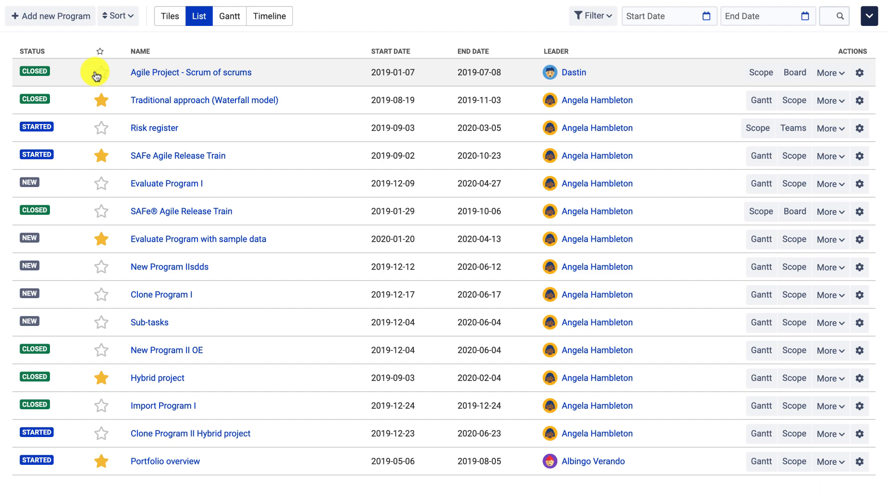
- Reschedule Portfolio overview on the programs' Gantt chart to run from 2019-04-29 to 2019-06-17
{"action": "left_click", "coordinate": [238, 21]}
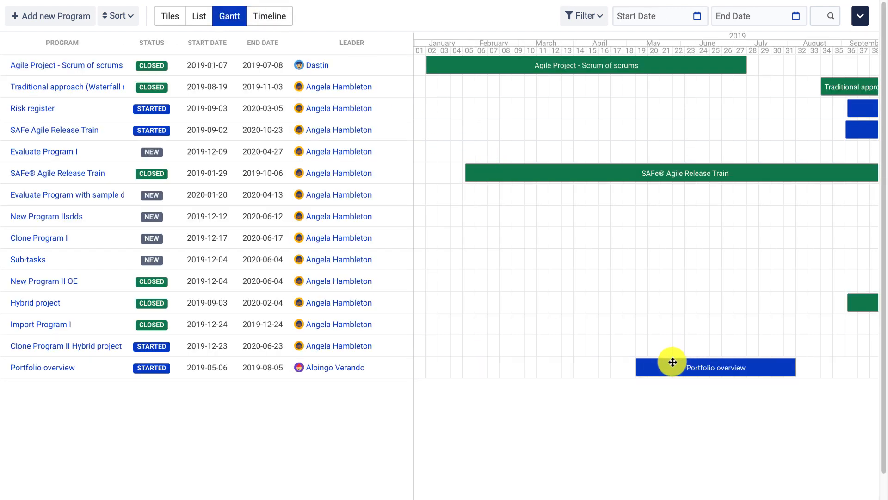
{"action": "left_click_drag", "start_coordinate": [672, 363], "coordinate": [620, 363]}
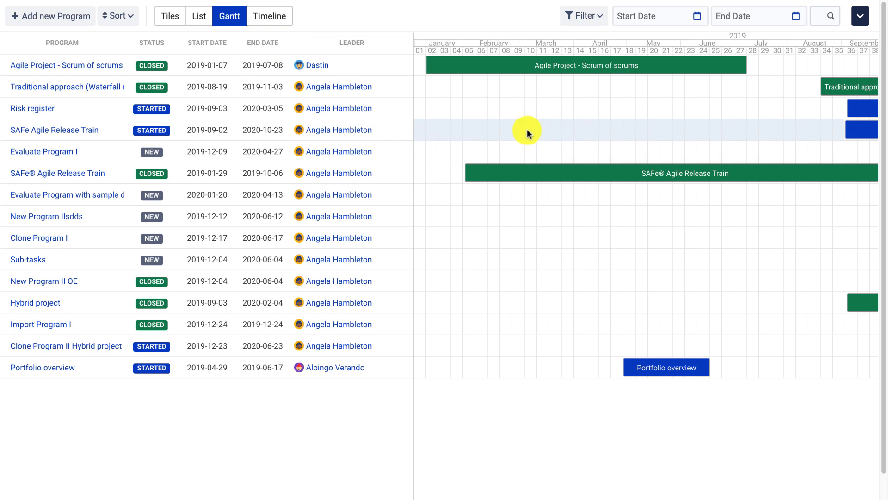
- View all programs on the timeline and return to the tile view
{"action": "left_click", "coordinate": [273, 18]}
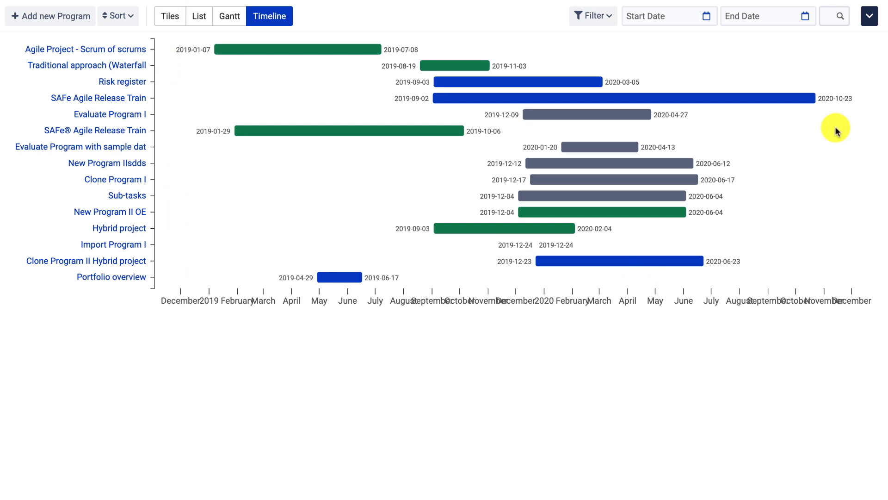
{"action": "left_click", "coordinate": [169, 19]}
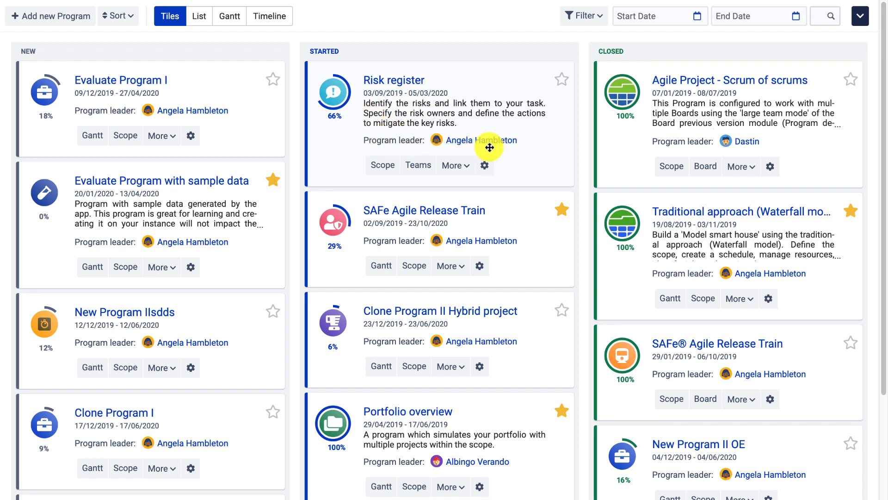
- Examine the additional modules offered for Risk register and Evaluate Program I, and the sort orders available for the programs
{"action": "left_click", "coordinate": [472, 167]}
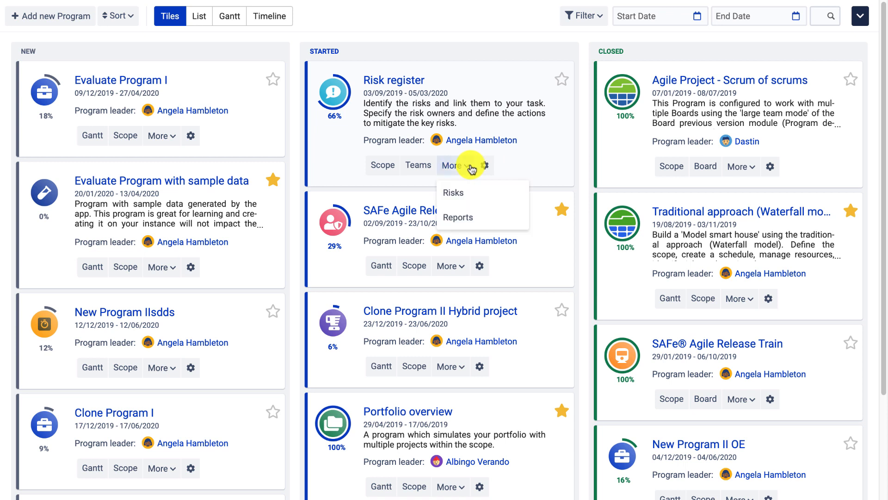
{"action": "left_click", "coordinate": [167, 138]}
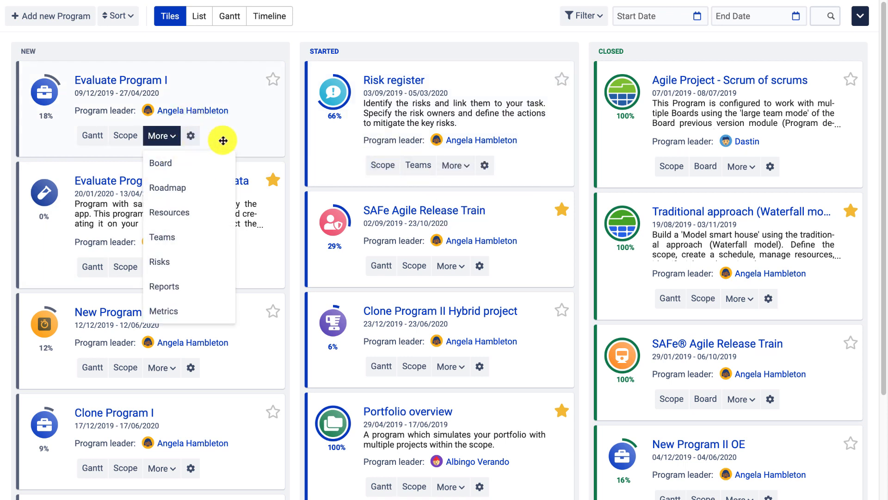
{"action": "left_click", "coordinate": [345, 134]}
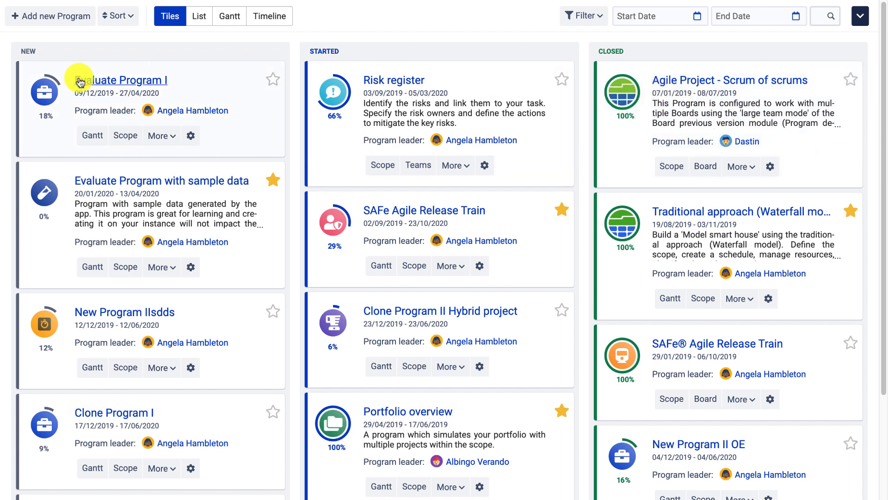
{"action": "left_click", "coordinate": [123, 17]}
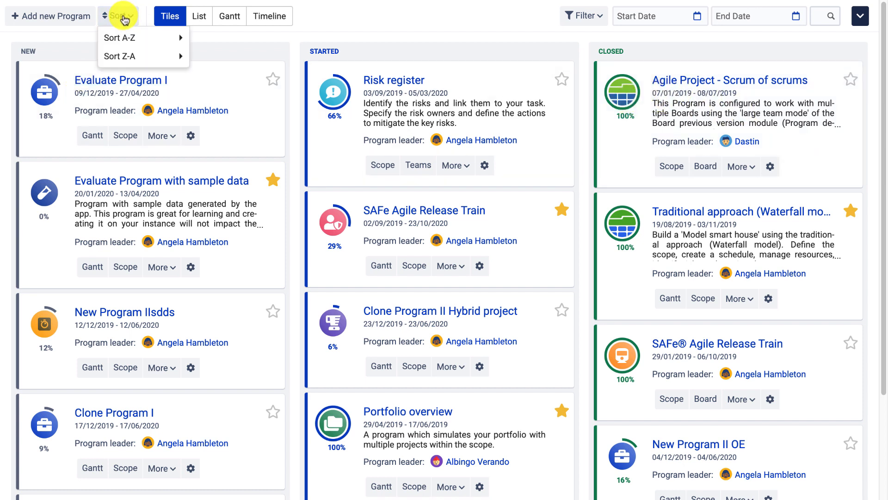
{"action": "mouse_move", "coordinate": [119, 39]}
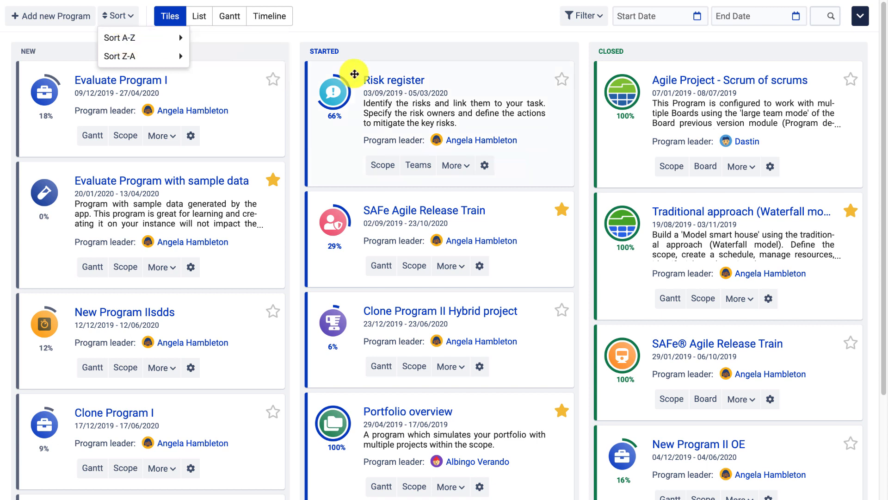
- Filter the overview to My Programs and to Favorite programs, and restore the All Programs filter
{"action": "left_click", "coordinate": [584, 16]}
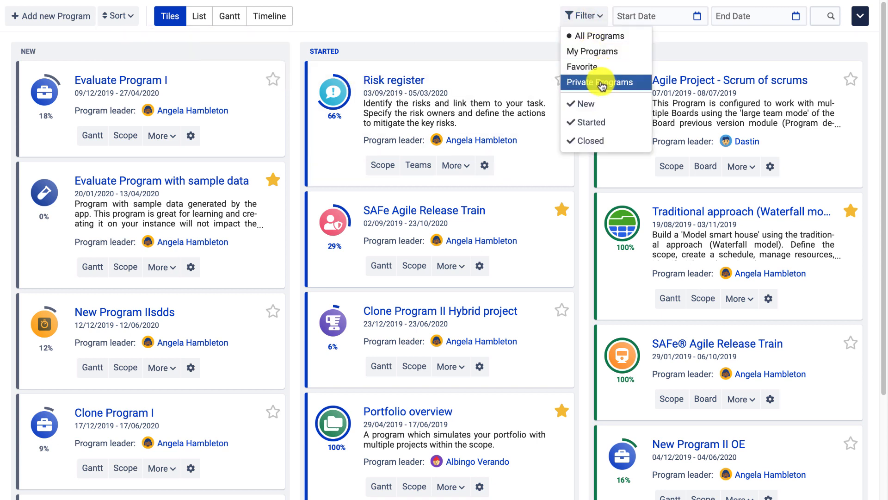
{"action": "left_click", "coordinate": [595, 52]}
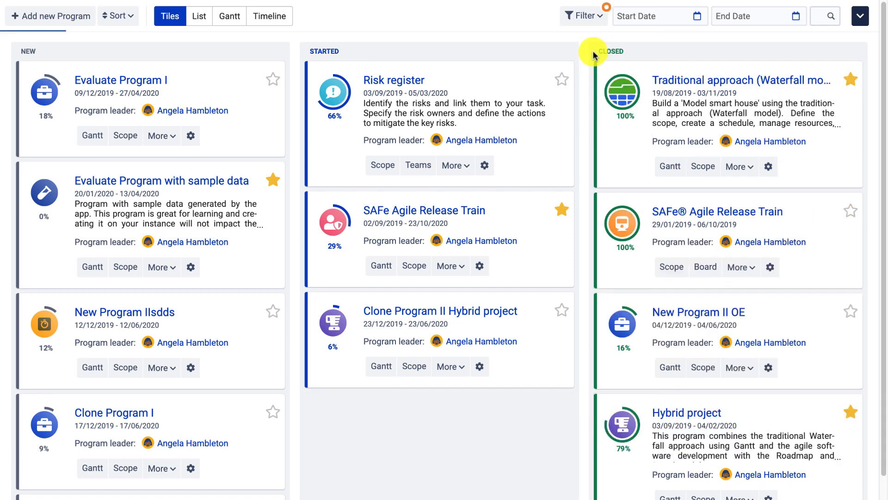
{"action": "left_click", "coordinate": [599, 19]}
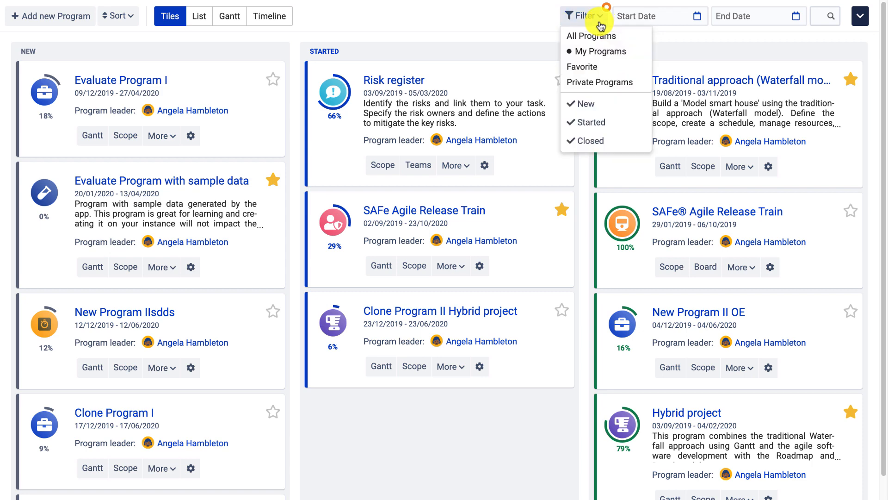
{"action": "left_click", "coordinate": [586, 70]}
{"action": "left_click", "coordinate": [597, 16]}
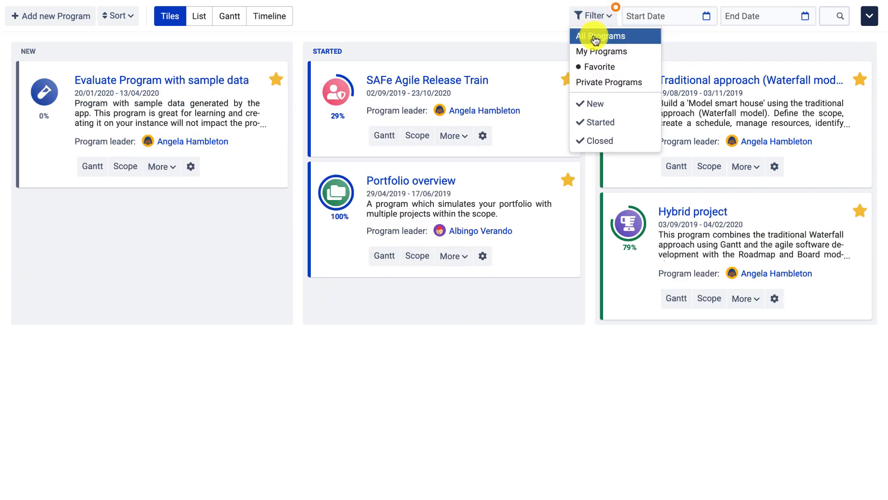
{"action": "left_click", "coordinate": [595, 39]}
- Examine the remaining filter options, the start date calendar and the program search field
{"action": "left_click", "coordinate": [597, 21]}
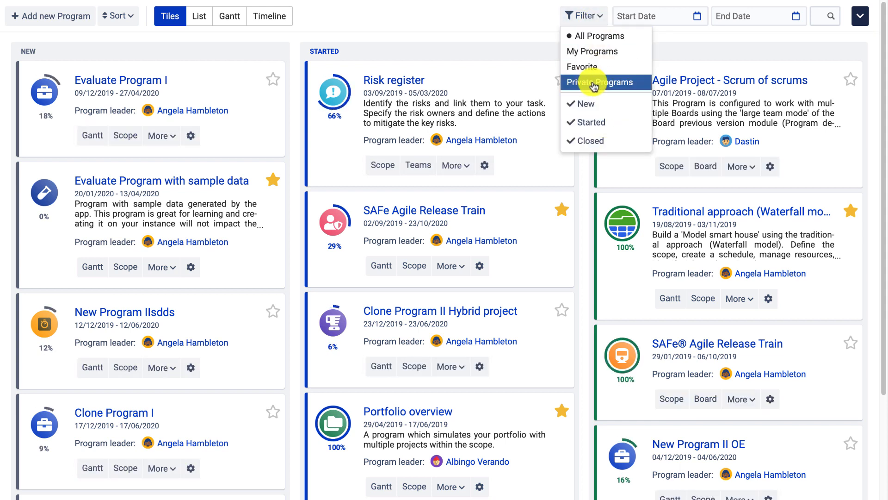
{"action": "left_click", "coordinate": [696, 18]}
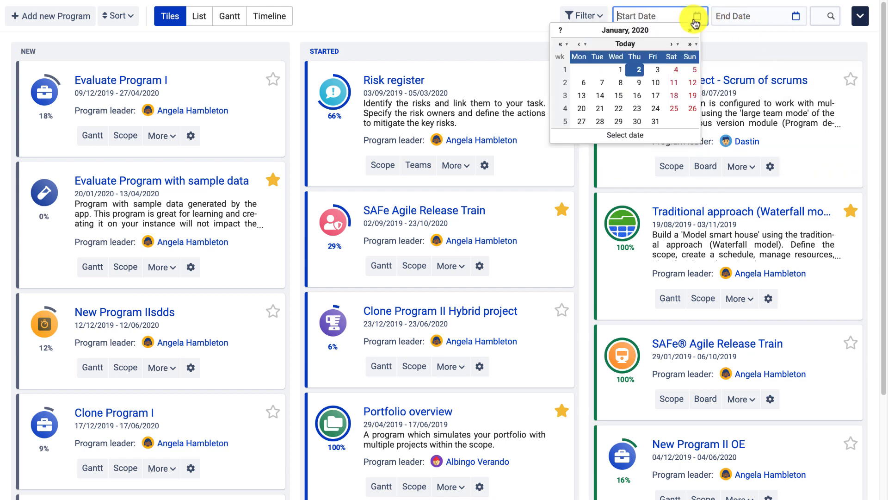
{"action": "left_click", "coordinate": [819, 17]}
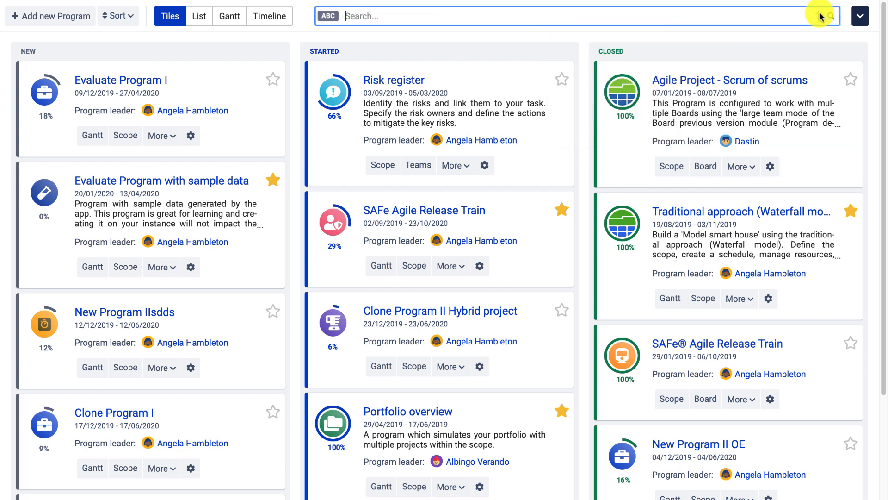
- Begin adding a new program created from scratch, after previewing the Evaluate with sample data option
{"action": "left_click", "coordinate": [76, 17]}
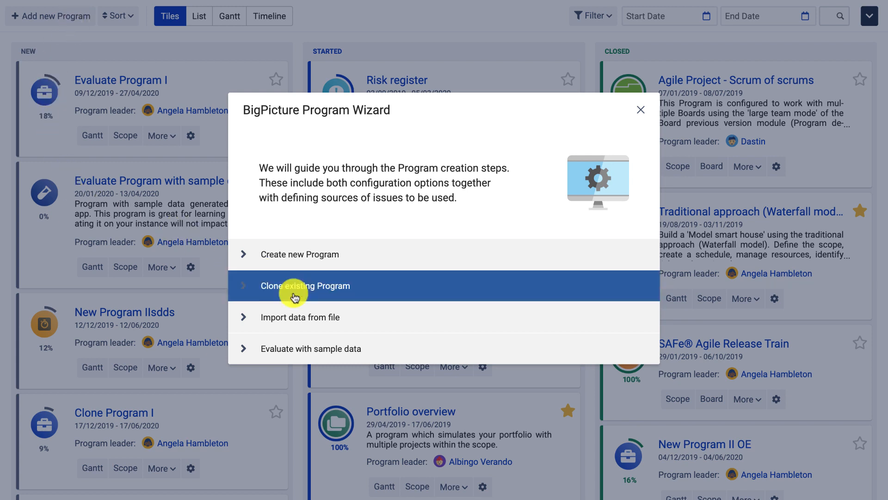
{"action": "left_click", "coordinate": [289, 348]}
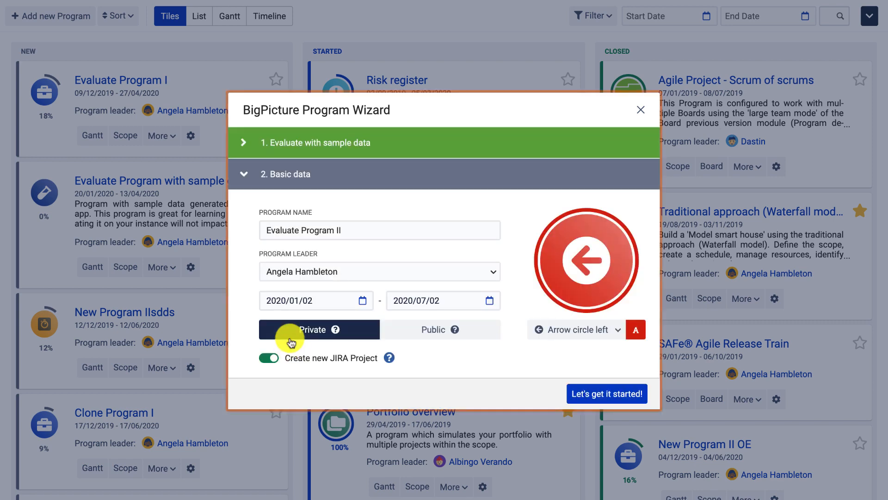
{"action": "left_click", "coordinate": [269, 143]}
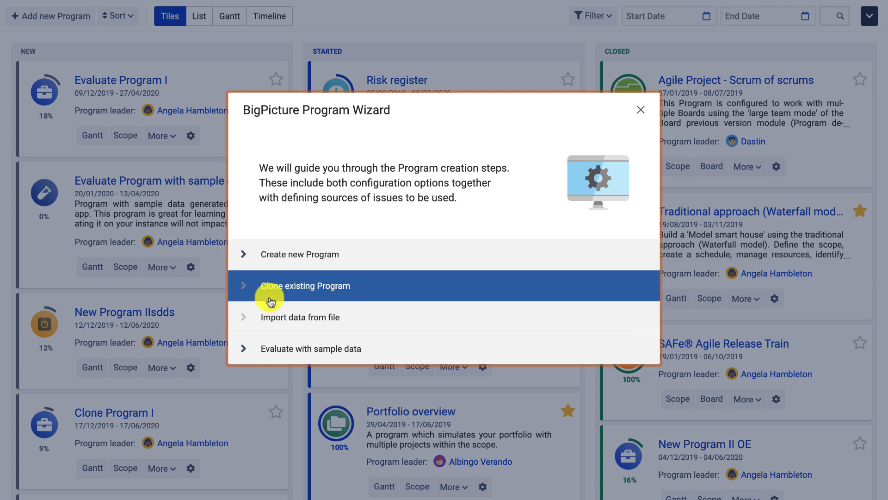
{"action": "left_click", "coordinate": [267, 258]}
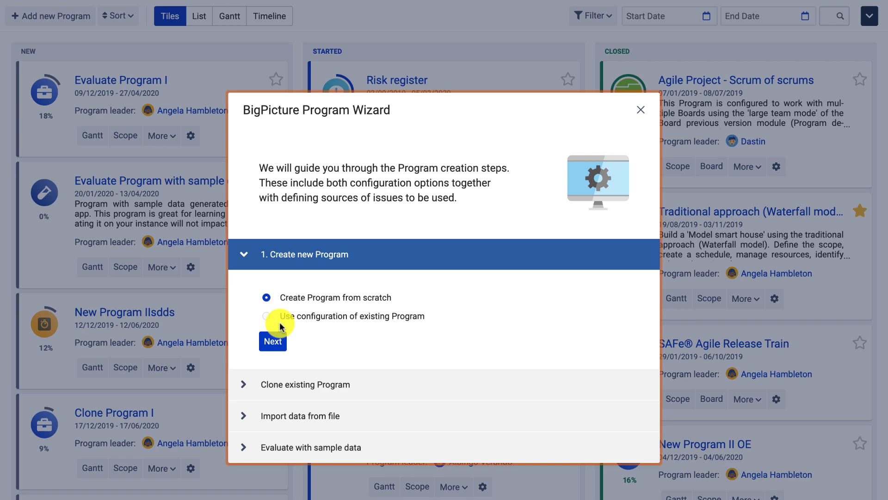
{"action": "left_click", "coordinate": [268, 341]}
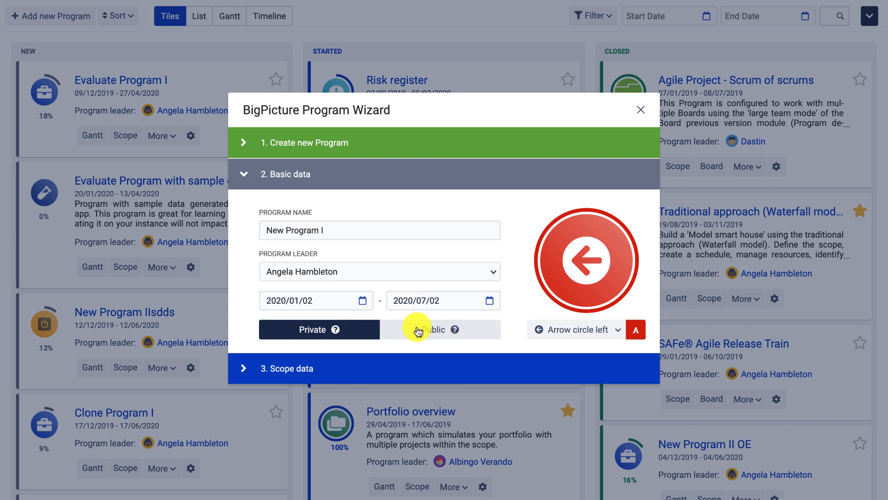
- Set the new program's icon to Car bump
{"action": "left_click", "coordinate": [581, 330]}
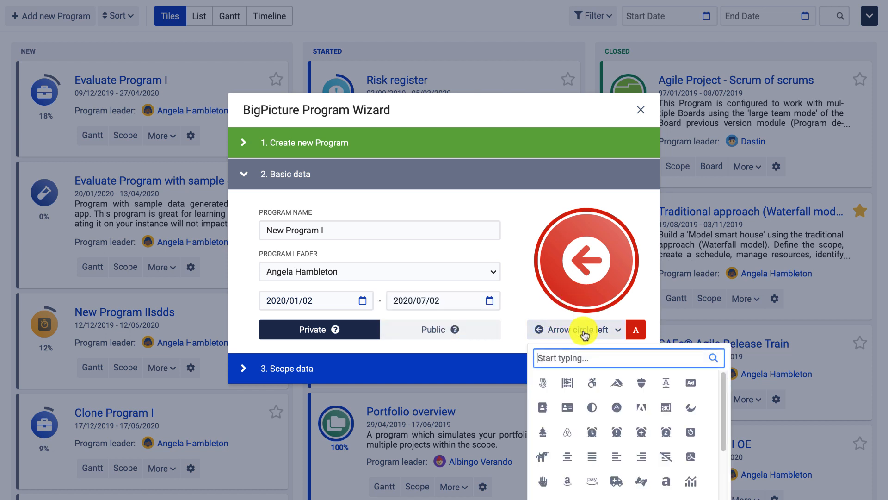
{"action": "scroll", "coordinate": [607, 437], "scroll_direction": "down", "scroll_amount": 10}
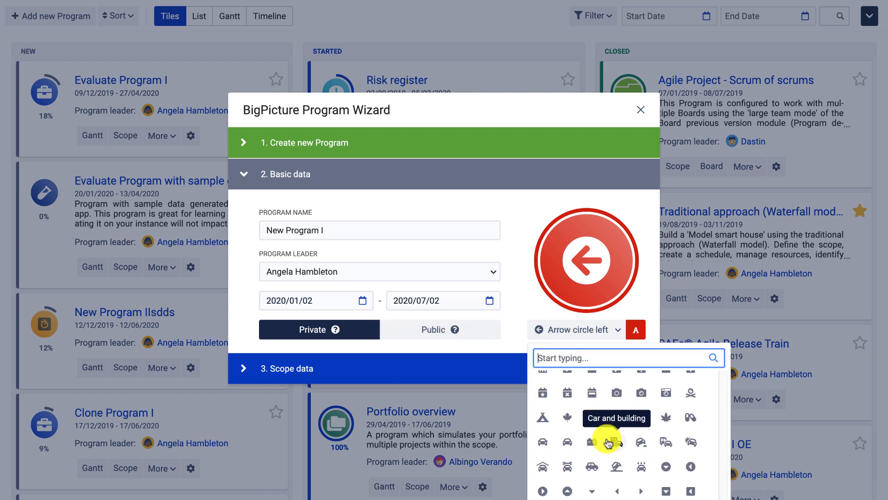
{"action": "left_click", "coordinate": [641, 442]}
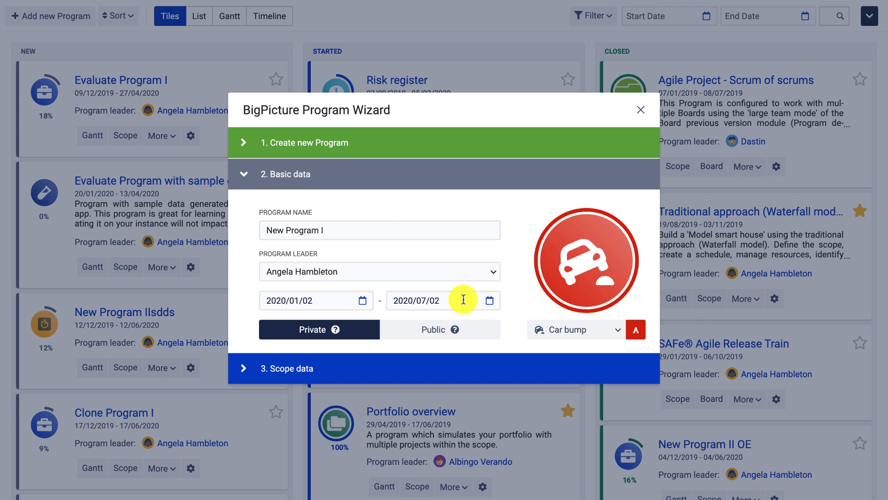
- Add BIGMAP board and Scrum - Small Team Board as board sources in the new program's scope data
{"action": "left_click", "coordinate": [267, 360]}
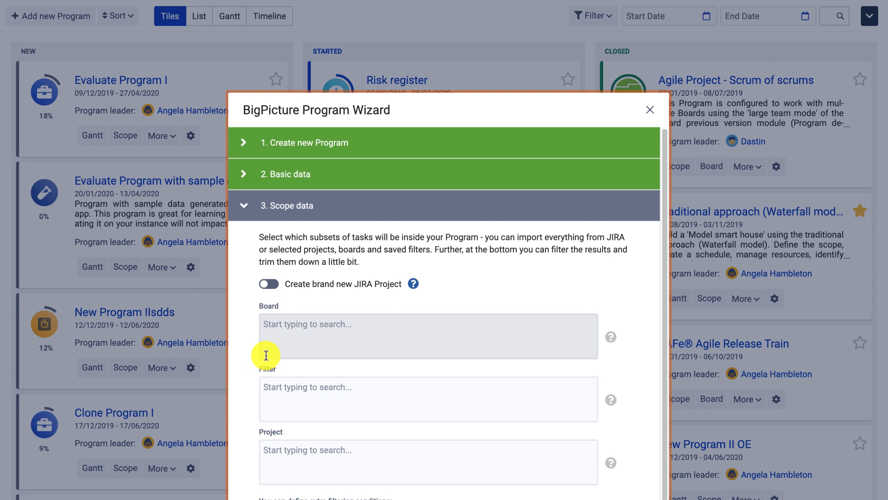
{"action": "scroll", "coordinate": [298, 259], "scroll_direction": "down", "scroll_amount": 1}
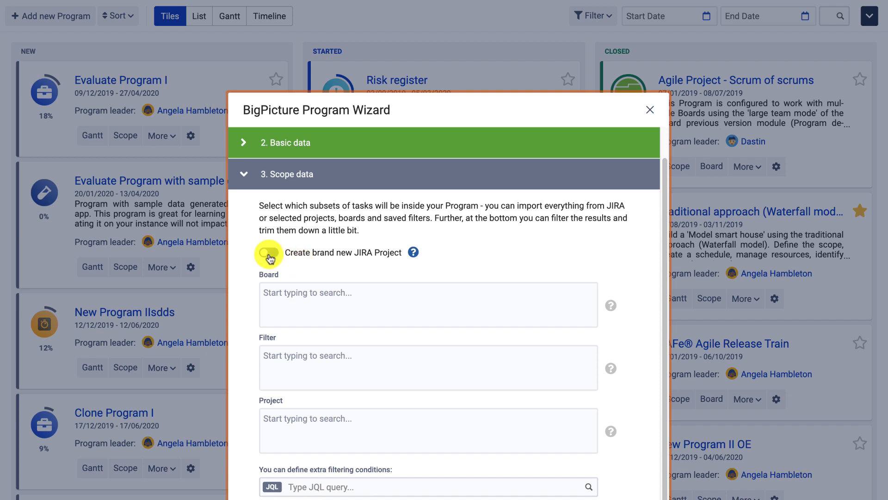
{"action": "left_click", "coordinate": [284, 295]}
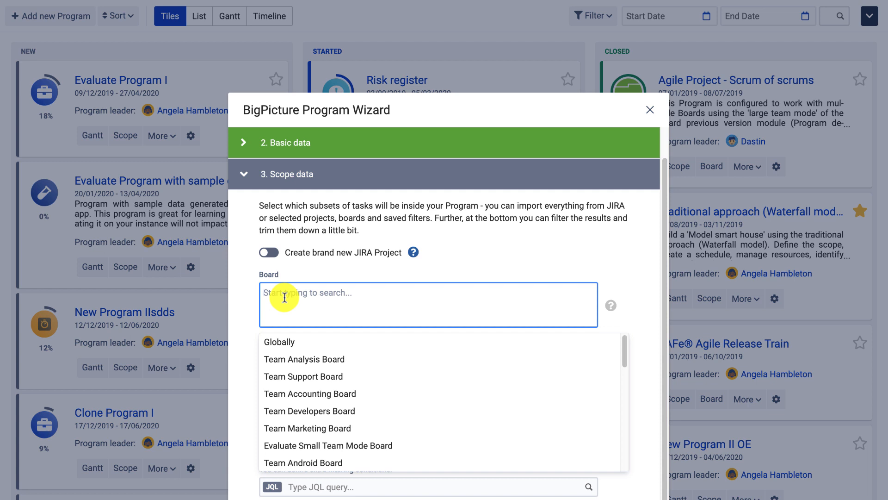
{"action": "scroll", "coordinate": [318, 414], "scroll_direction": "down", "scroll_amount": 5}
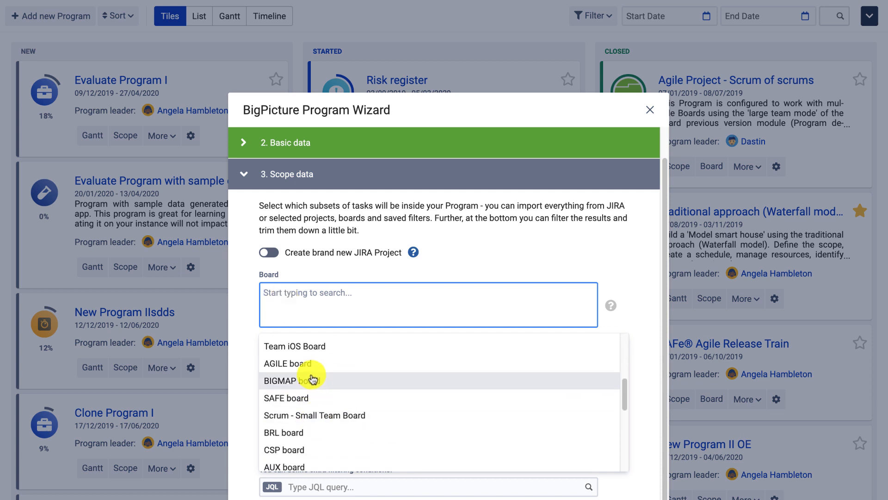
{"action": "left_click", "coordinate": [313, 380]}
{"action": "left_click", "coordinate": [311, 398]}
{"action": "left_click", "coordinate": [236, 341]}
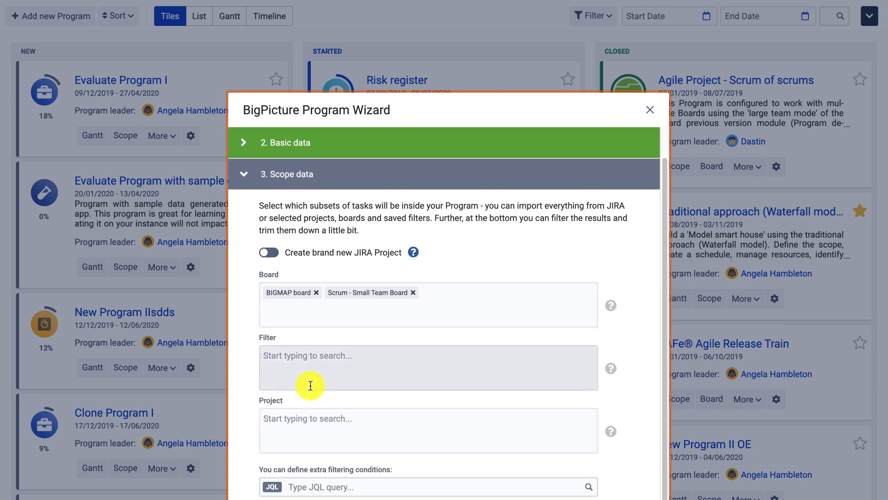
- Add Filter for Board and Filter for BP Lab Board as filter sources in the scope data
{"action": "left_click", "coordinate": [310, 383]}
{"action": "scroll", "coordinate": [345, 450], "scroll_direction": "down", "scroll_amount": 5}
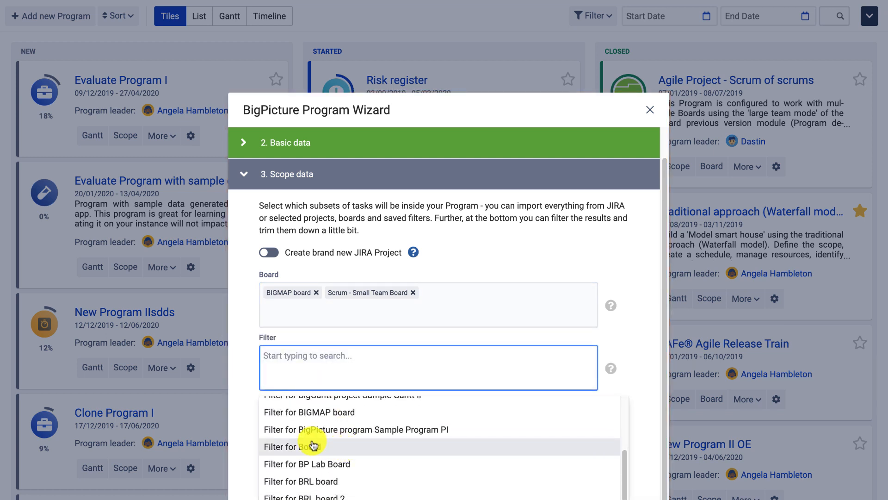
{"action": "left_click", "coordinate": [344, 451]}
{"action": "left_click", "coordinate": [344, 451]}
{"action": "left_click", "coordinate": [230, 413]}
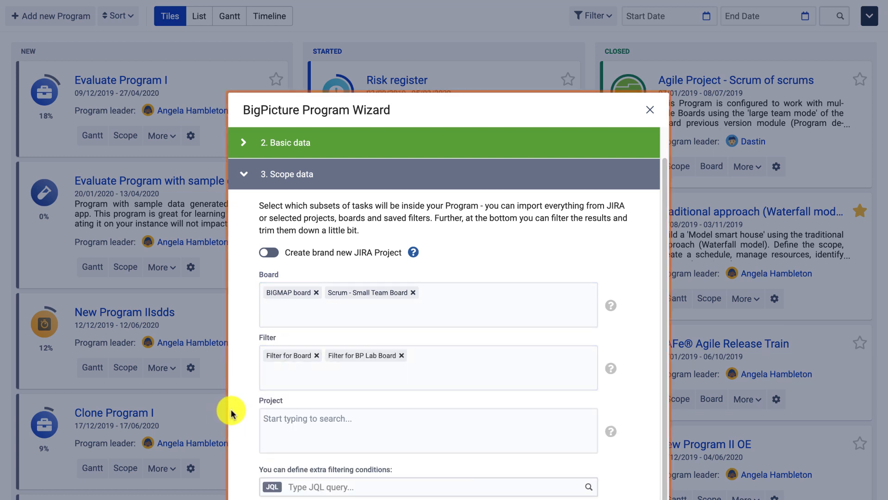
- Add the Evaluate Program I-I and Evaluate Program I projects to the scope data
{"action": "left_click", "coordinate": [286, 418]}
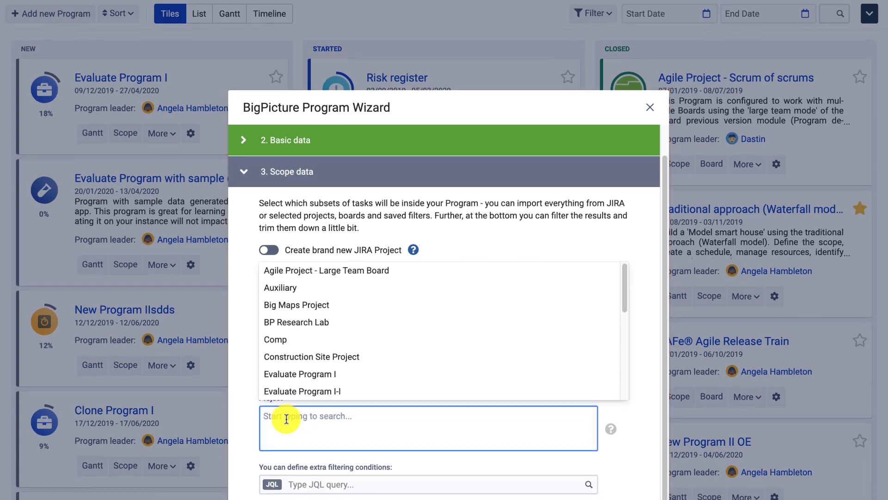
{"action": "left_click", "coordinate": [303, 393]}
{"action": "left_click", "coordinate": [301, 377]}
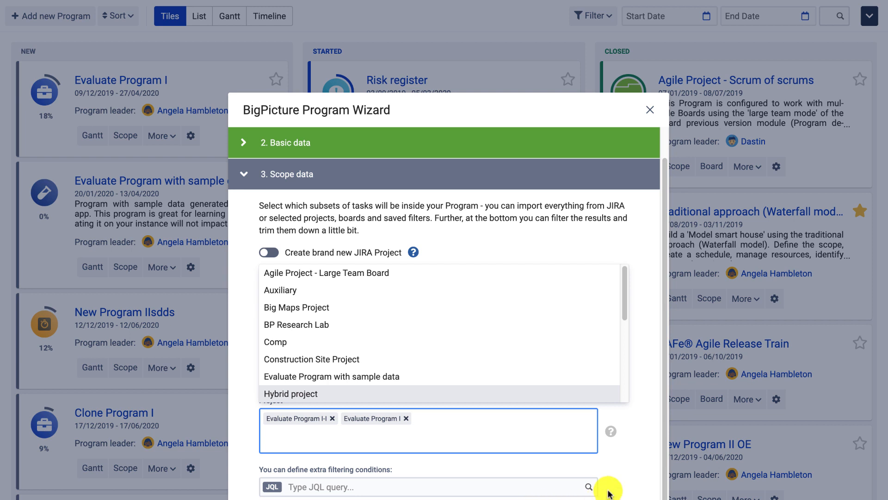
{"action": "left_click", "coordinate": [636, 401]}
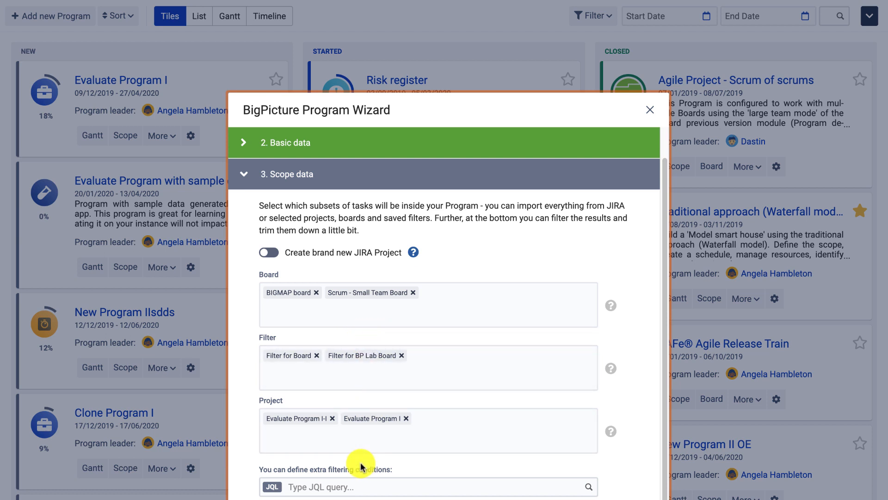
- Enter the extra JQL filtering condition ISSUETYPE = EPIC for the program scope
{"action": "left_click", "coordinate": [305, 487]}
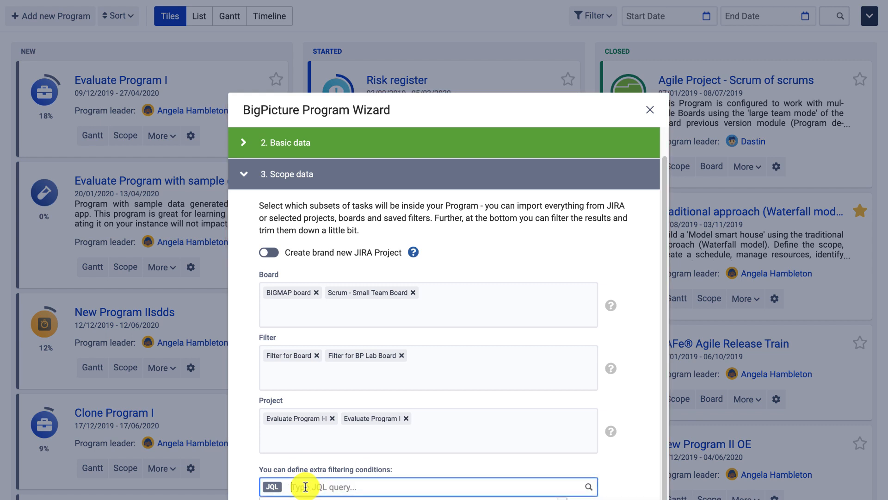
{"action": "type", "text": "ISSUE"}
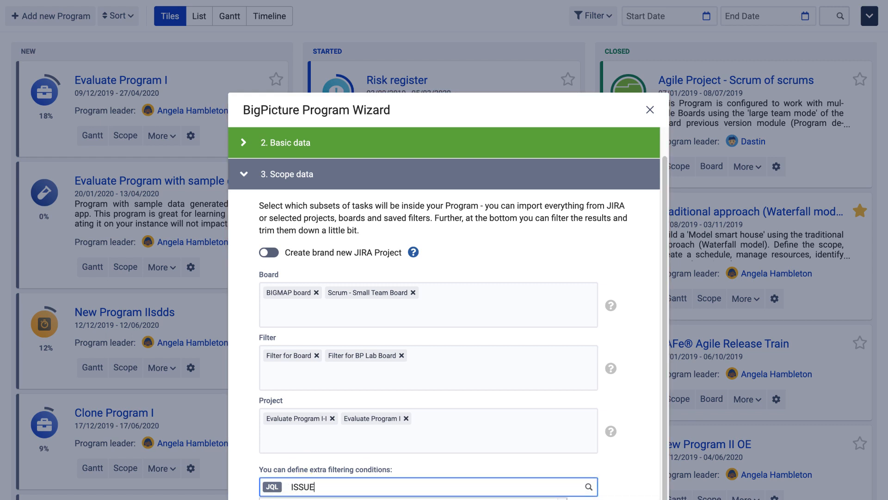
{"action": "type", "text": "TYPE = EPIC"}
{"action": "left_click", "coordinate": [621, 498]}
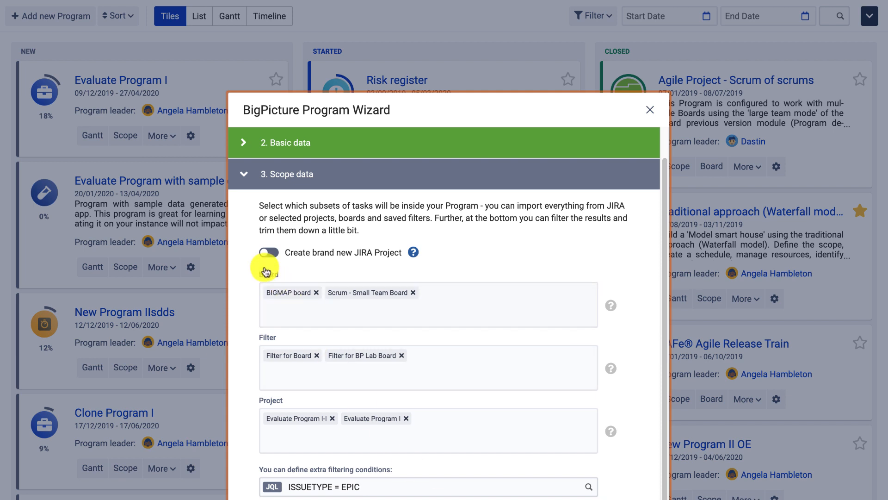
- Switch the Create brand new JIRA Project option on and back off
{"action": "left_click", "coordinate": [268, 253]}
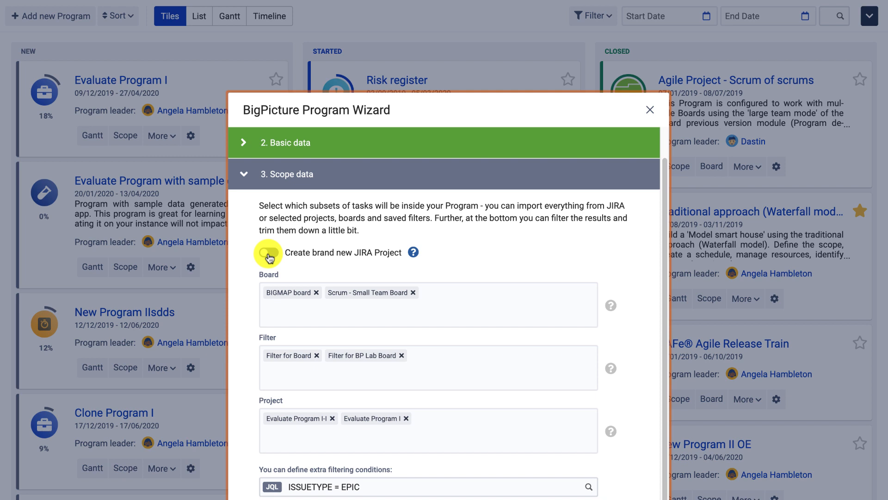
{"action": "left_click", "coordinate": [268, 255]}
{"action": "left_click", "coordinate": [273, 286]}
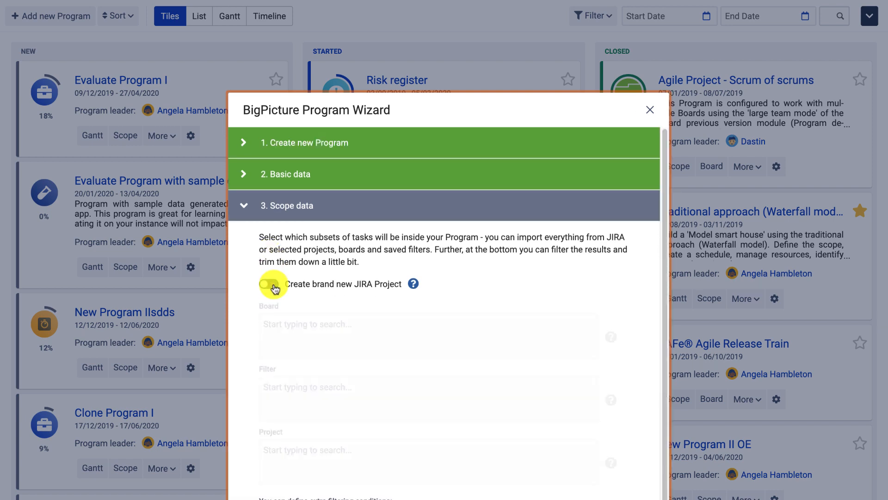
- Add the Evaluate Program with sample data and Hybrid project projects to the program scope
{"action": "scroll", "coordinate": [301, 367], "scroll_direction": "down", "scroll_amount": 1}
{"action": "left_click", "coordinate": [282, 429]}
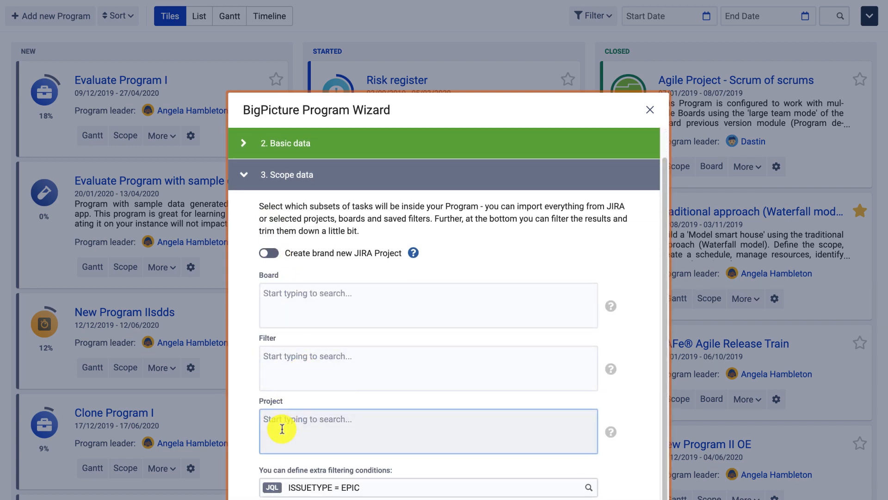
{"action": "type", "text": "h"}
{"action": "left_click", "coordinate": [319, 343]}
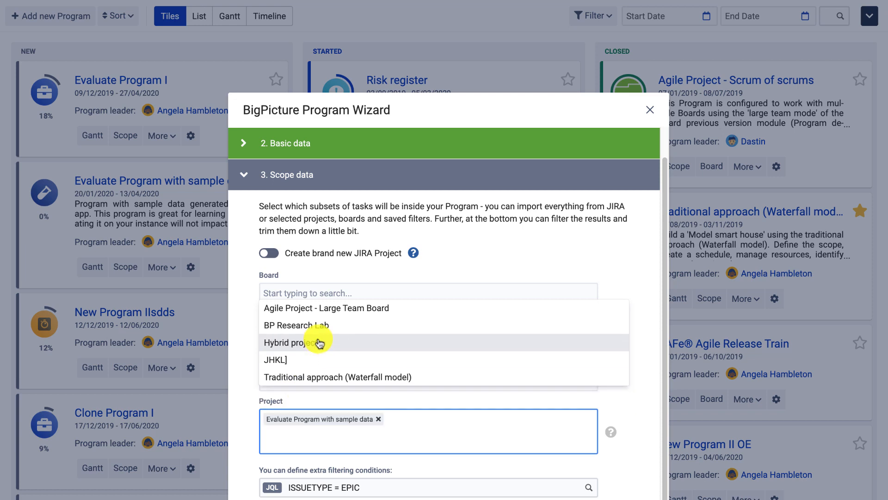
{"action": "left_click", "coordinate": [319, 343]}
{"action": "left_click", "coordinate": [244, 395]}
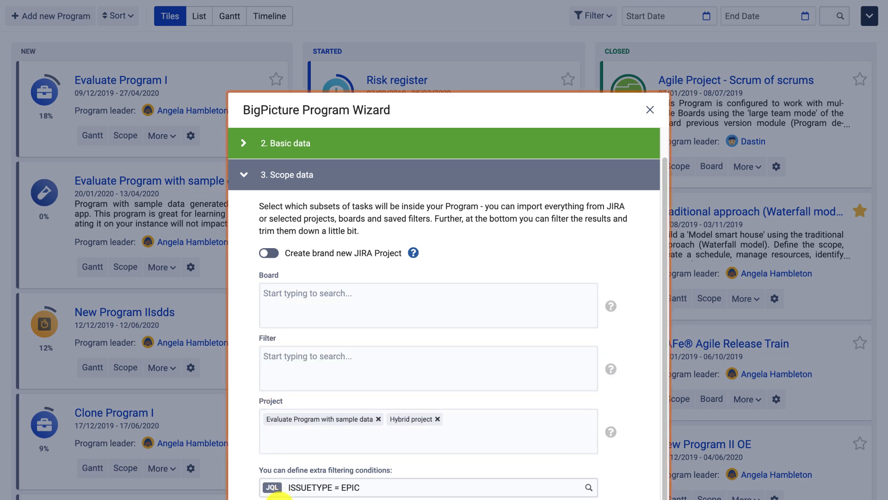
- In the module configuration, alternate between Board and Board 2.0, ending with Board 2.0 enabled and Board disabled
{"action": "left_click", "coordinate": [277, 498]}
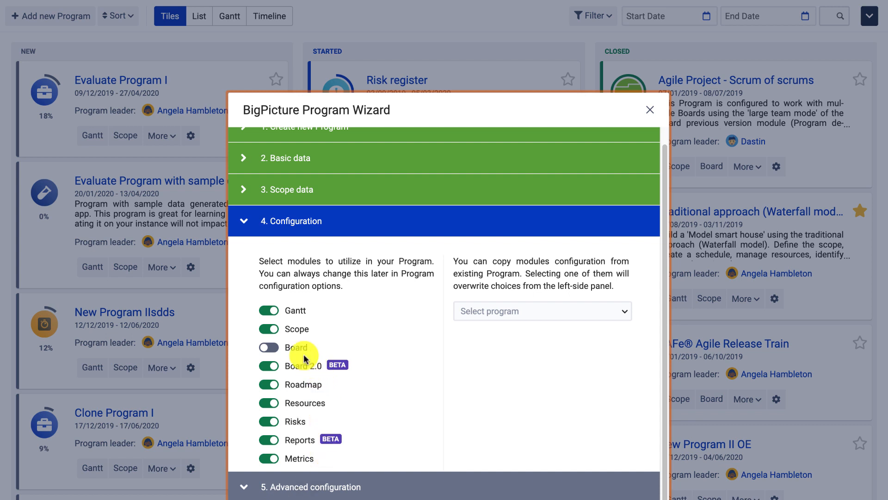
{"action": "left_click", "coordinate": [268, 349]}
{"action": "left_click", "coordinate": [268, 352]}
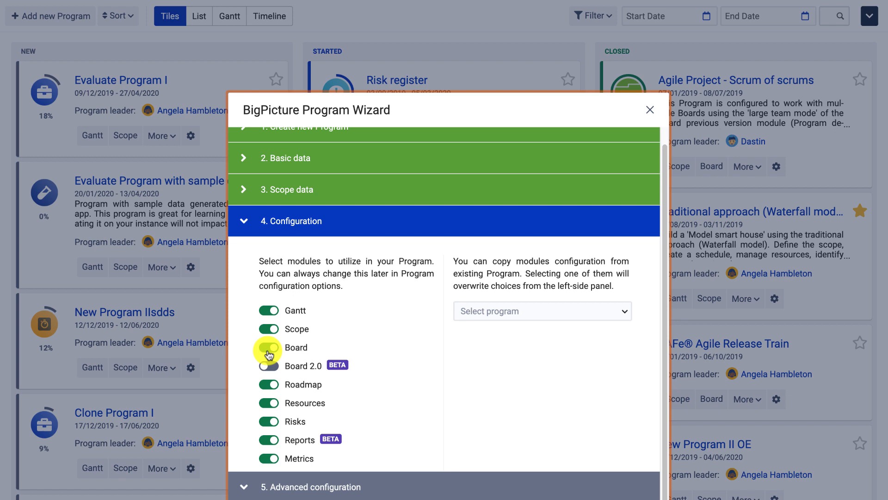
{"action": "left_click", "coordinate": [268, 351]}
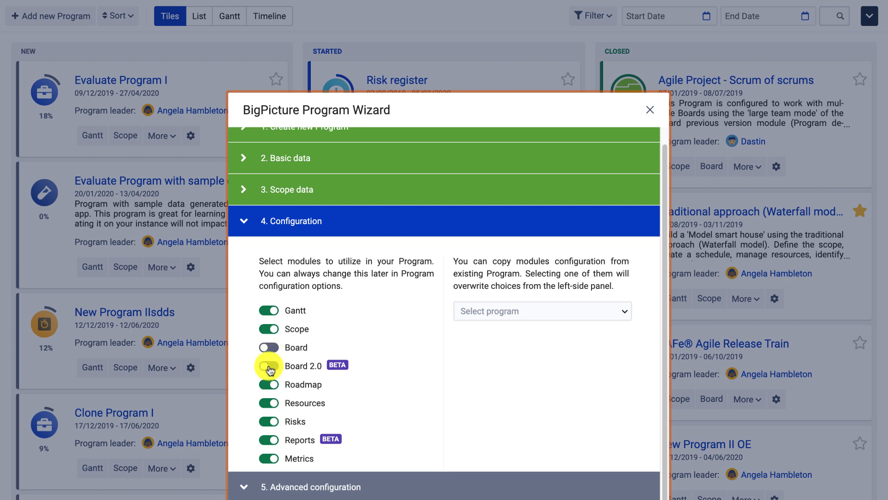
{"action": "left_click", "coordinate": [270, 367]}
{"action": "left_click", "coordinate": [268, 349]}
{"action": "left_click", "coordinate": [269, 368]}
{"action": "left_click", "coordinate": [270, 348]}
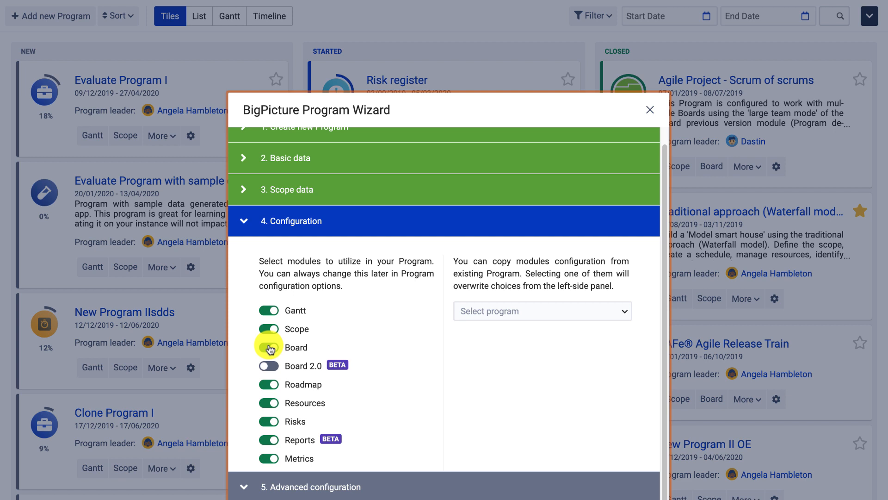
{"action": "left_click", "coordinate": [272, 369]}
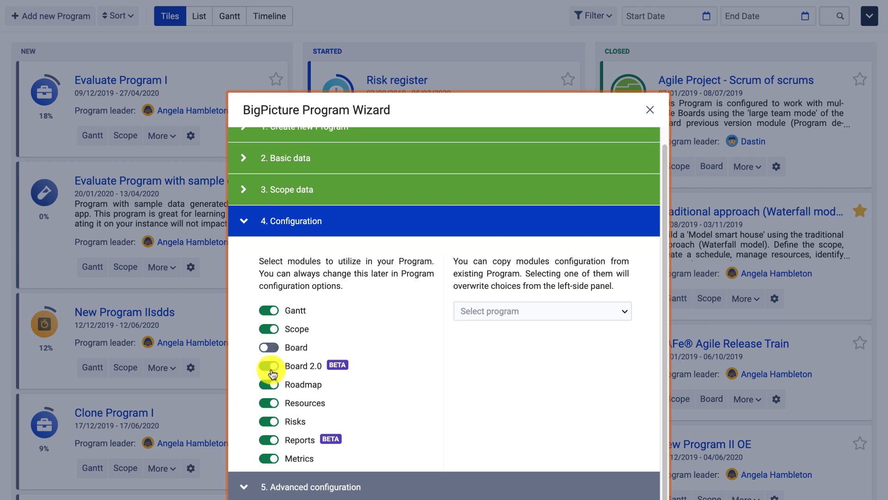
- Examine the Program and Agile schedule settings in the wizard's advanced configuration
{"action": "left_click", "coordinate": [254, 481]}
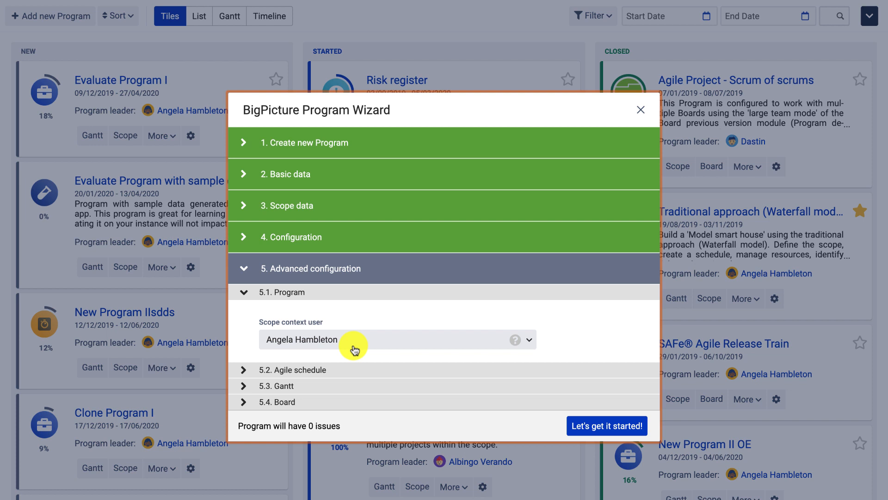
{"action": "left_click", "coordinate": [241, 373]}
{"action": "scroll", "coordinate": [241, 372], "scroll_direction": "down", "scroll_amount": 2}
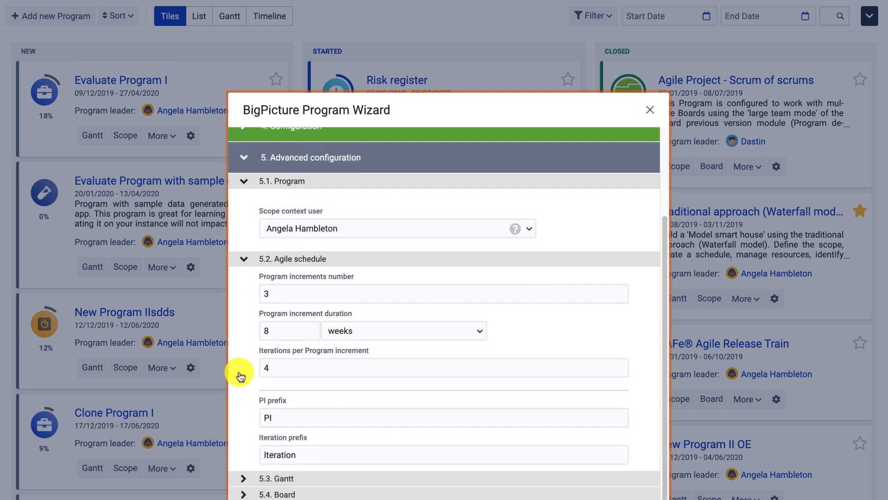
{"action": "left_click", "coordinate": [241, 265]}
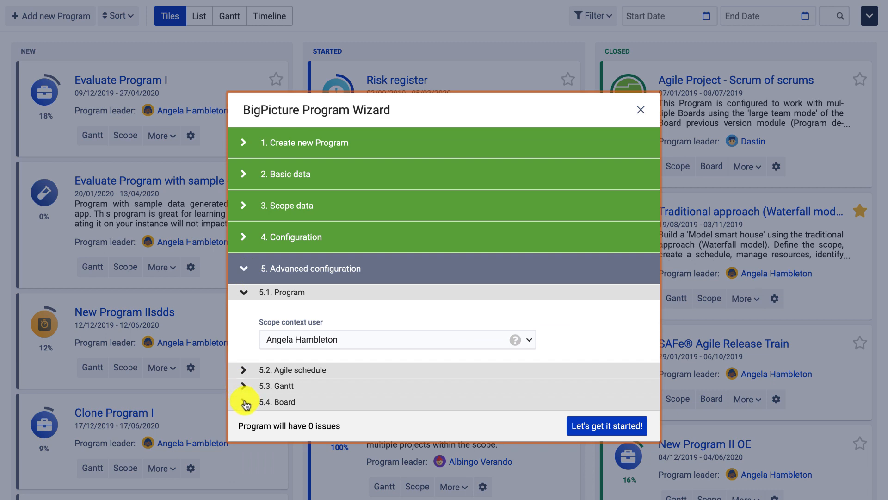
- Examine the advanced Board and Gantt settings, including the Gantt data aggregation options
{"action": "left_click", "coordinate": [244, 401]}
{"action": "left_click", "coordinate": [245, 402]}
{"action": "left_click", "coordinate": [244, 386]}
{"action": "scroll", "coordinate": [403, 397], "scroll_direction": "down", "scroll_amount": 1}
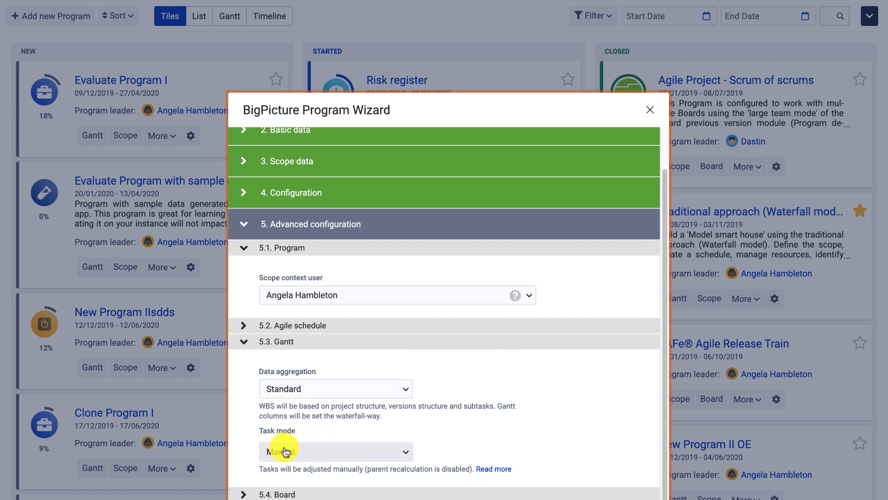
{"action": "left_click", "coordinate": [327, 399]}
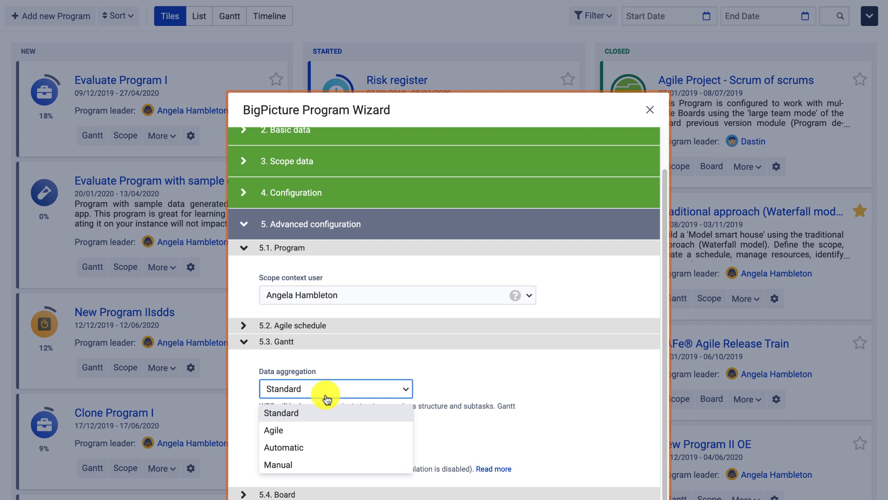
{"action": "left_click", "coordinate": [464, 390]}
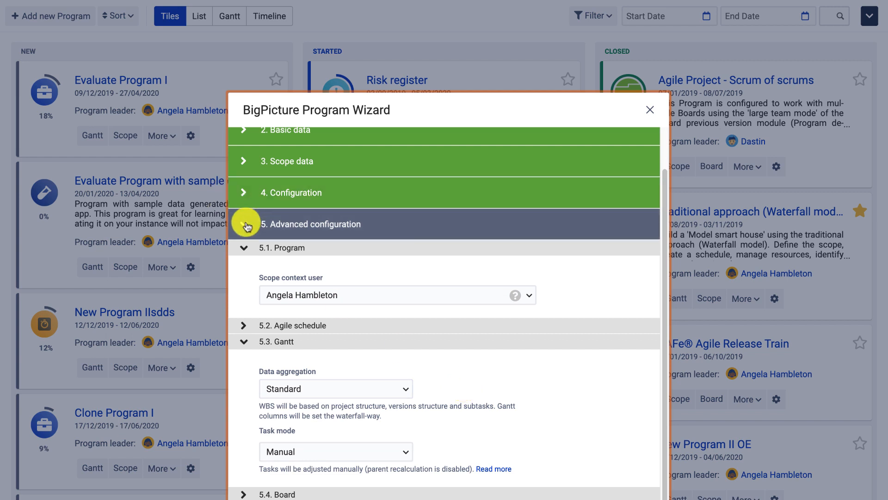
- Preview the Clone existing Program and Import data from file options, and close the wizard to return to the program tiles
{"action": "scroll", "coordinate": [252, 145], "scroll_direction": "up", "scroll_amount": 1}
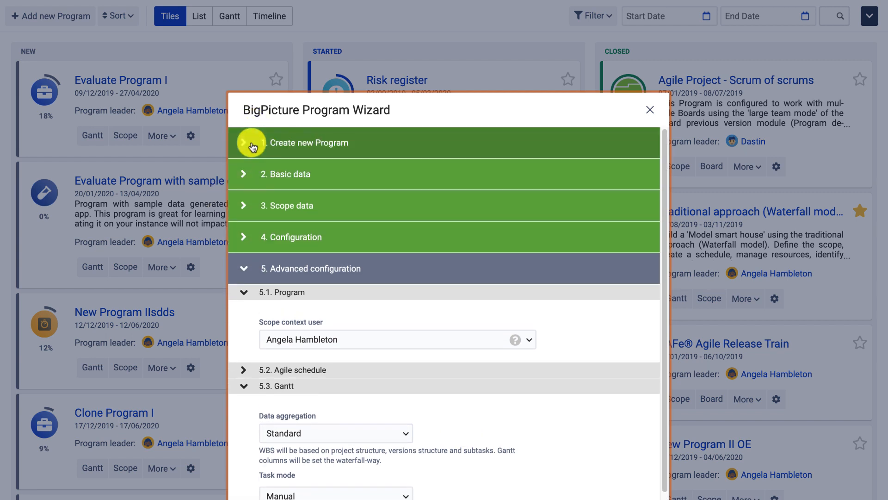
{"action": "left_click", "coordinate": [249, 141]}
{"action": "left_click", "coordinate": [276, 287]}
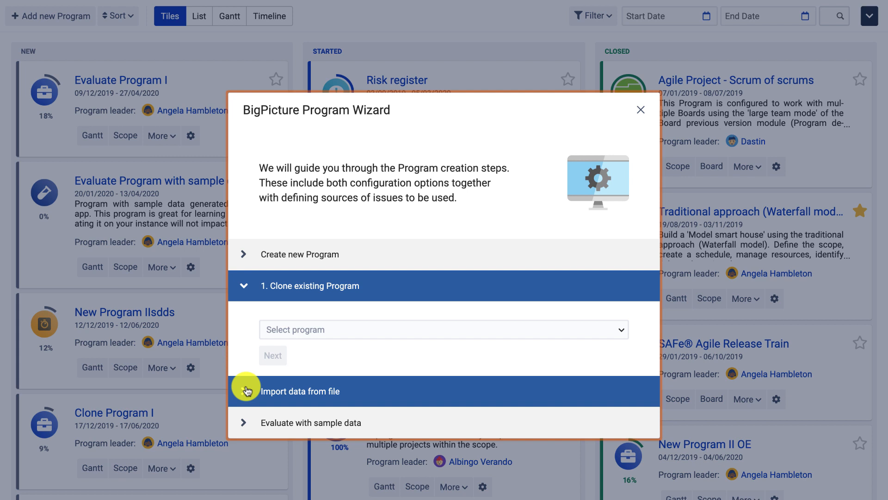
{"action": "left_click", "coordinate": [245, 290]}
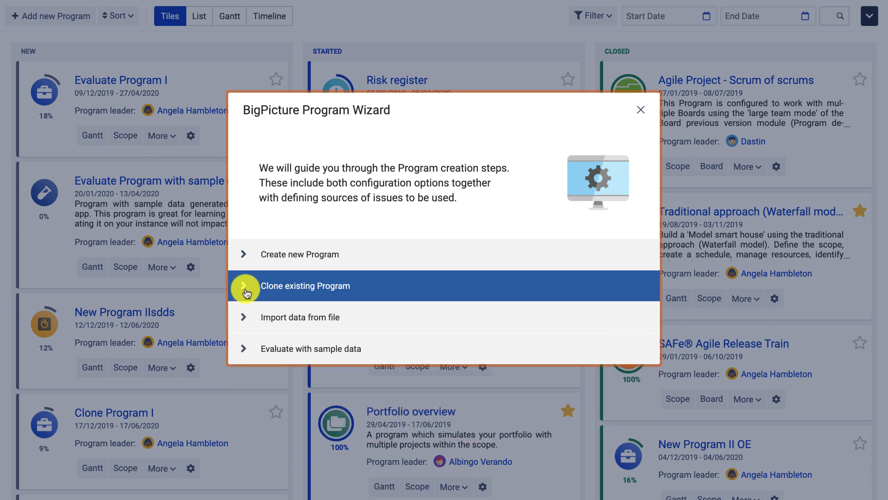
{"action": "left_click", "coordinate": [247, 316]}
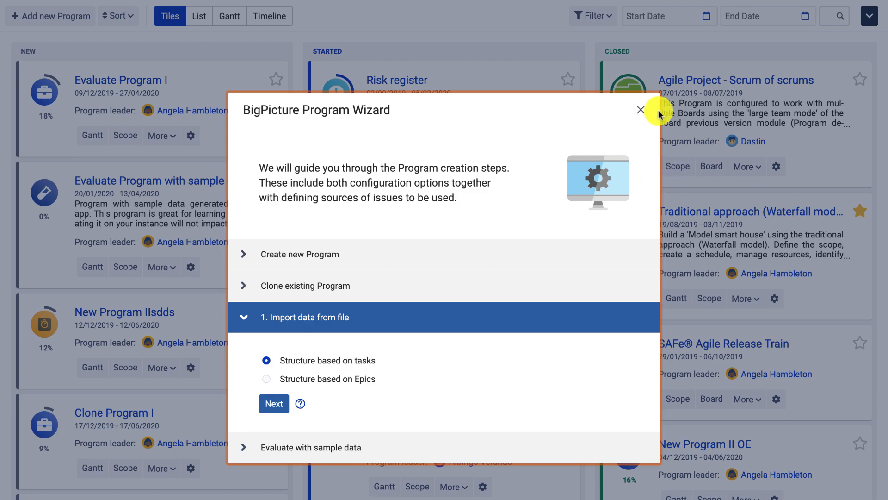
{"action": "left_click", "coordinate": [642, 111]}
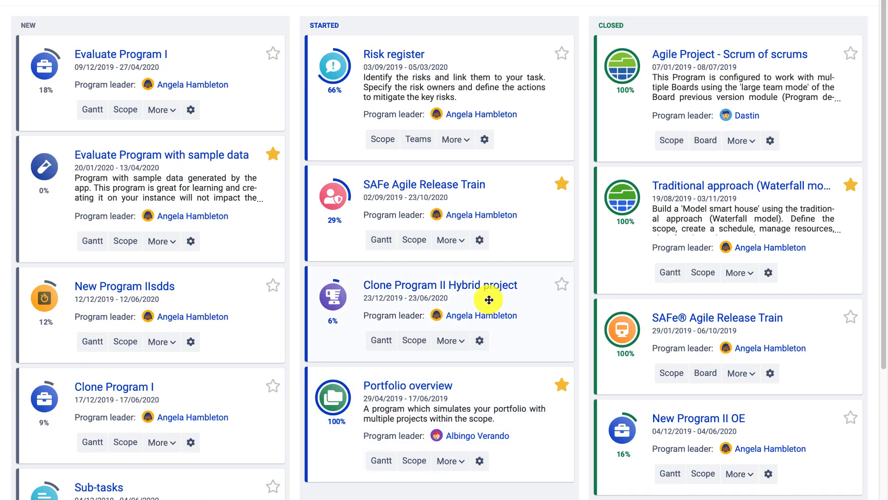
{"action": "scroll", "coordinate": [489, 299], "scroll_direction": "down", "scroll_amount": 4}
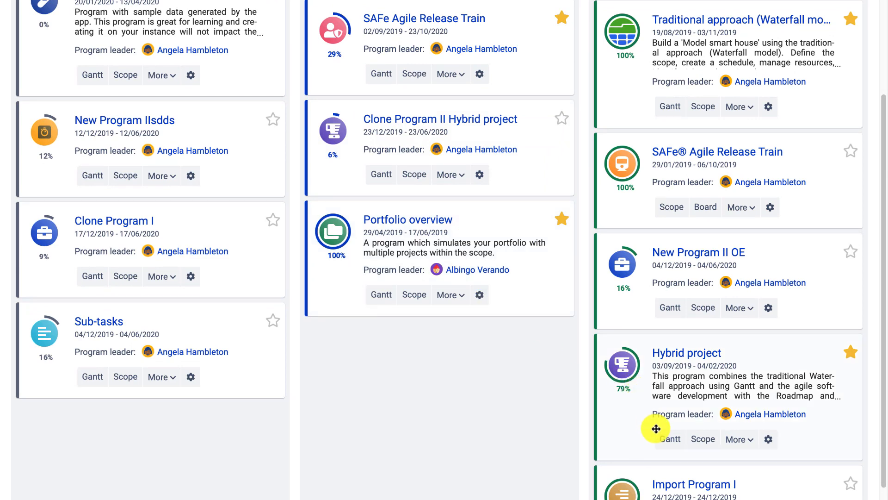
- Open the Gantt module of the Hybrid project program at the start of its task list
{"action": "left_click", "coordinate": [661, 437]}
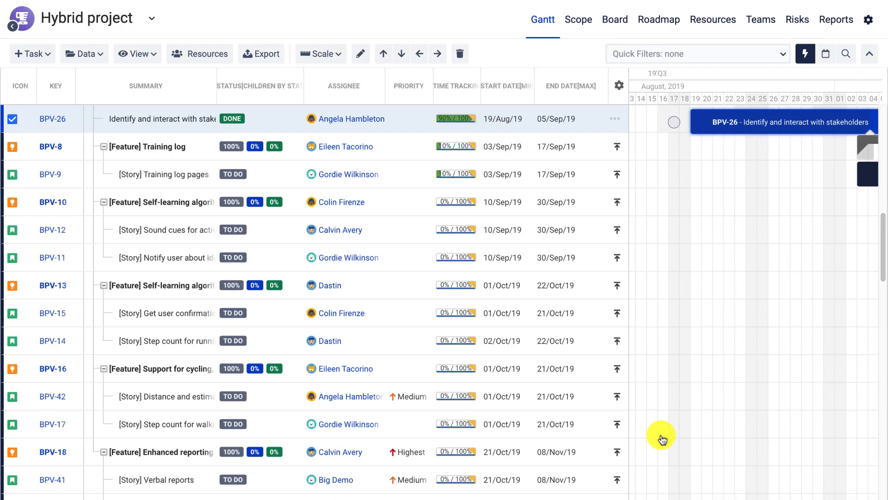
{"action": "scroll", "coordinate": [511, 274], "scroll_direction": "up", "scroll_amount": 10}
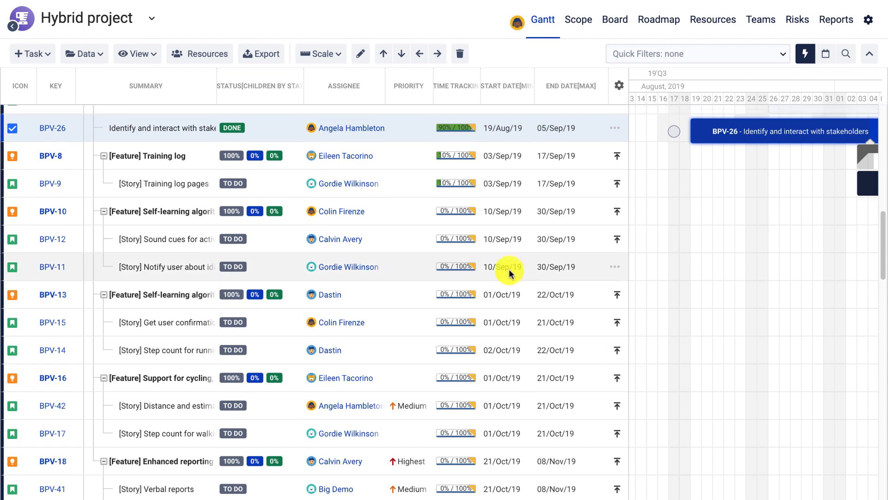
{"action": "scroll", "coordinate": [511, 273], "scroll_direction": "up", "scroll_amount": 3}
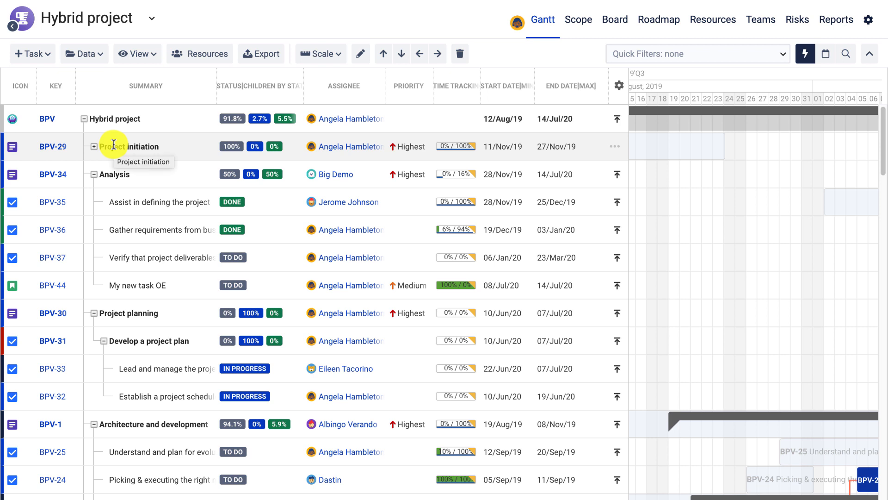
- Check the subtasks under Project initiation, collapse the Analysis and Project planning branches, and widen the Gantt timeline area
{"action": "left_click", "coordinate": [94, 146]}
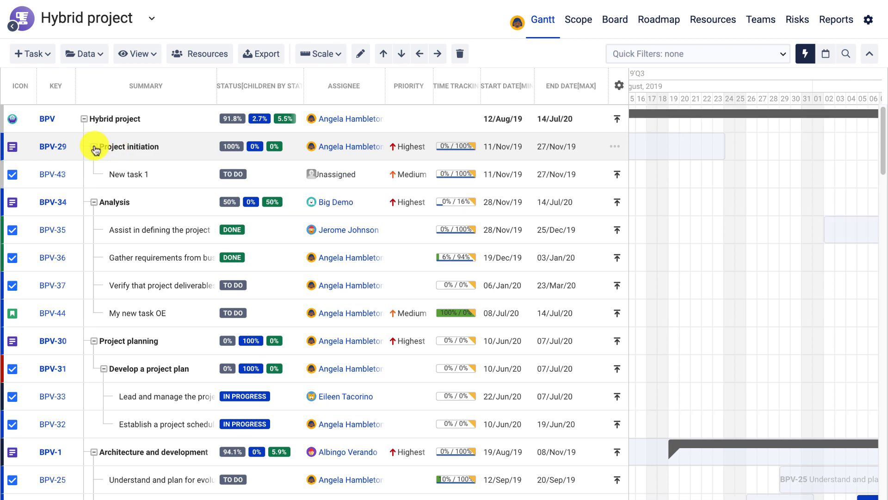
{"action": "left_click", "coordinate": [93, 146]}
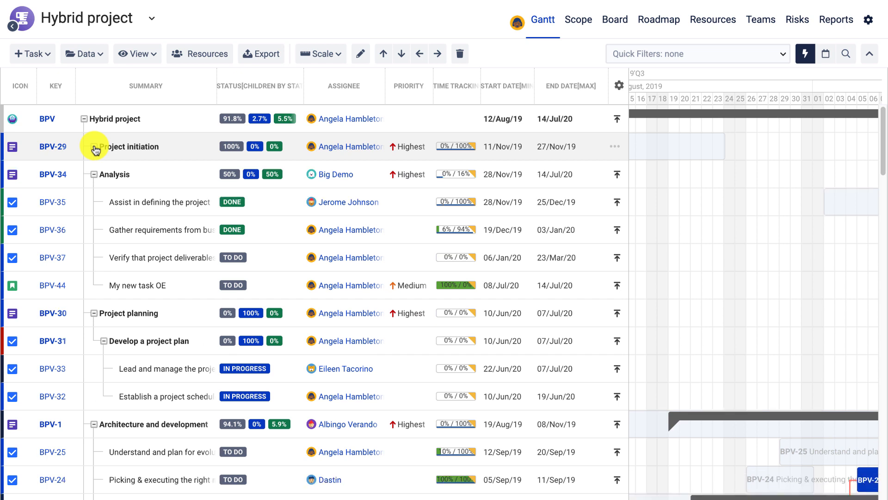
{"action": "left_click", "coordinate": [94, 174]}
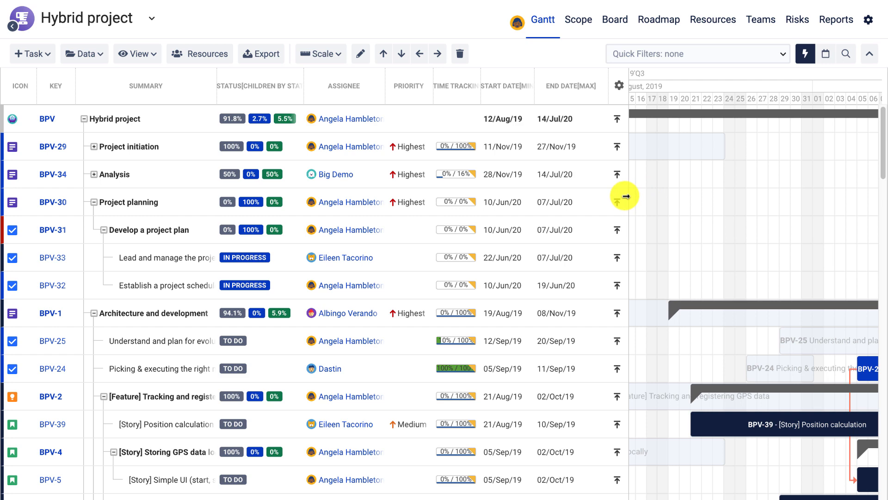
{"action": "left_click_drag", "start_coordinate": [625, 196], "coordinate": [527, 195]}
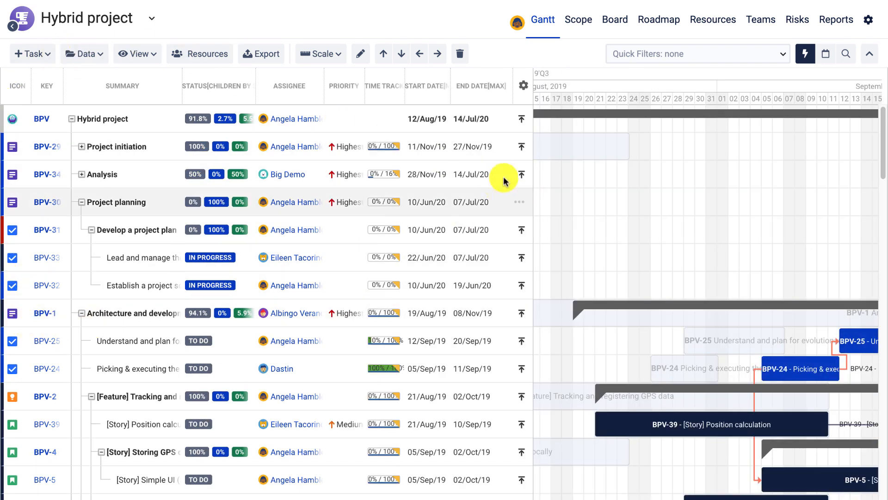
{"action": "left_click", "coordinate": [82, 202]}
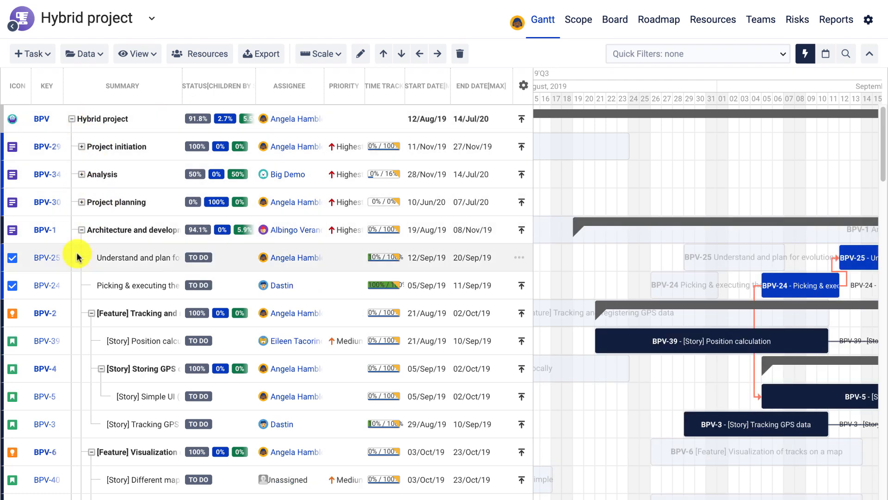
- Extend task BPV-25 on the Gantt timeline so that it ends on 26 September 2019
{"action": "scroll", "coordinate": [644, 157], "scroll_direction": "left", "scroll_amount": 10}
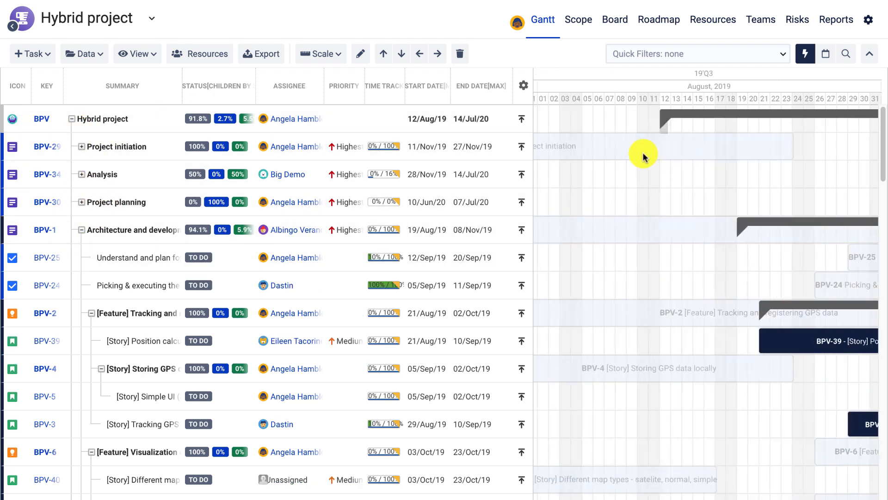
{"action": "scroll", "coordinate": [642, 151], "scroll_direction": "right", "scroll_amount": 10}
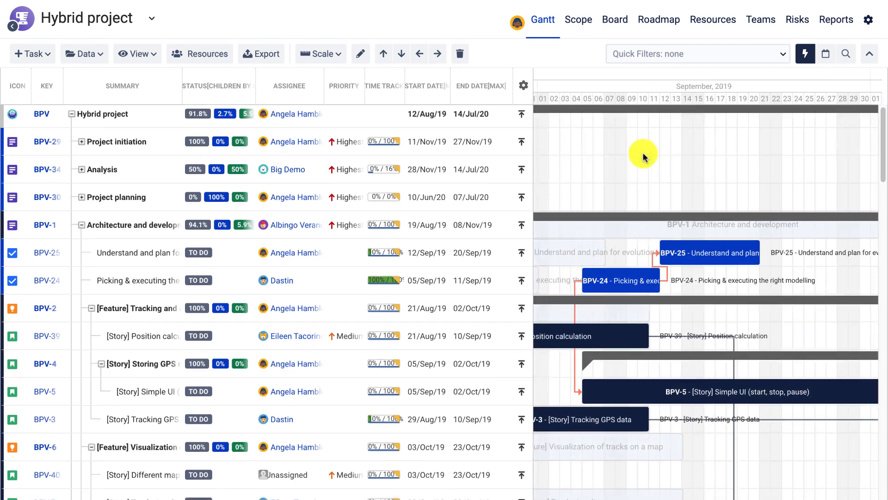
{"action": "left_click_drag", "start_coordinate": [757, 249], "coordinate": [827, 253]}
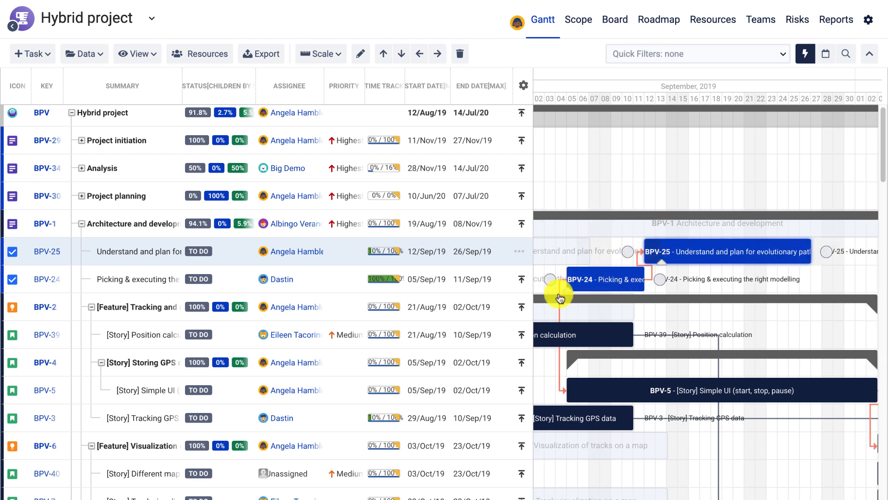
- Delete the start-to-start link from BPV-24 to BPV-5 and move BPV-24 to start on 16 September 2019
{"action": "left_click", "coordinate": [560, 370]}
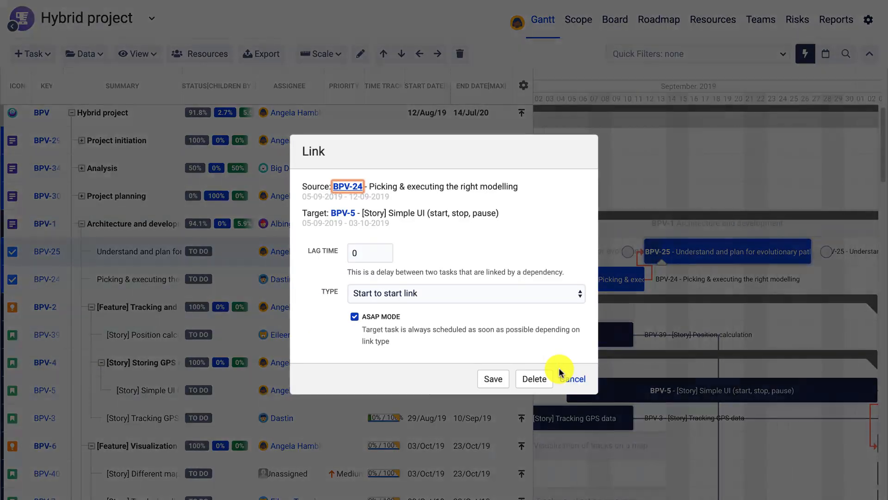
{"action": "left_click", "coordinate": [521, 379]}
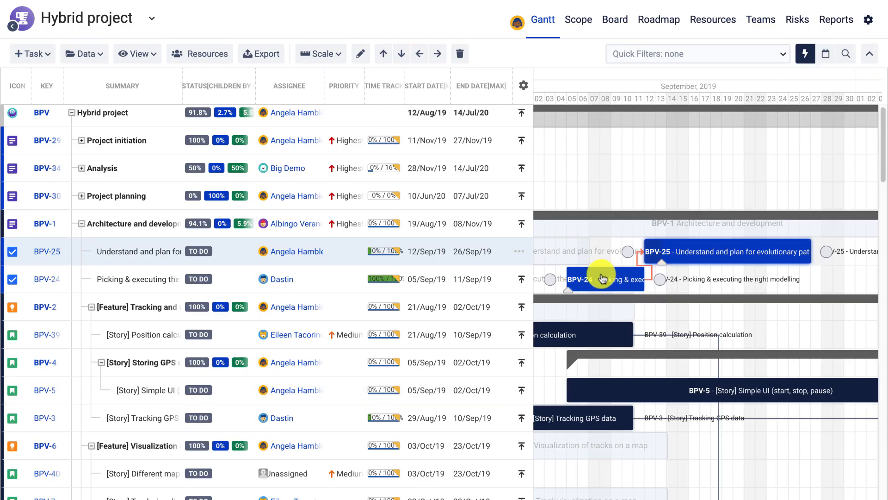
{"action": "left_click_drag", "start_coordinate": [598, 273], "coordinate": [693, 278]}
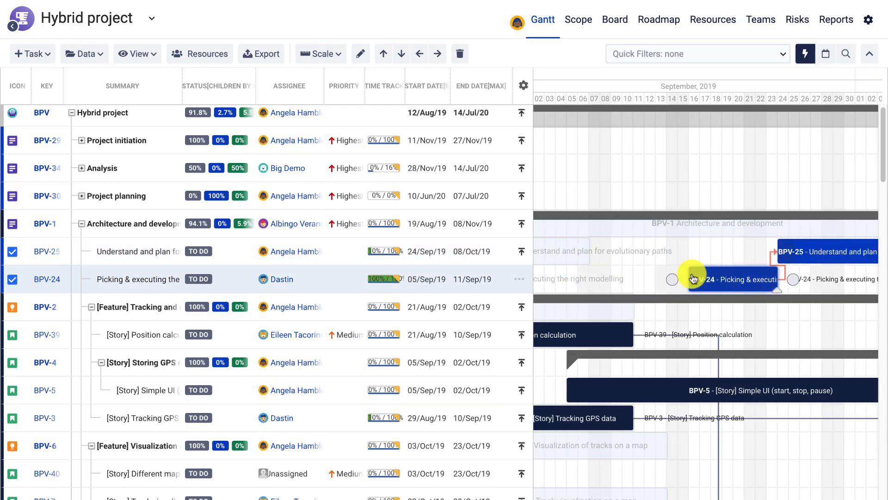
- Examine the rescheduled tasks and the pale baseline bars along the Gantt timeline from July to October 2019
{"action": "scroll", "coordinate": [684, 278], "scroll_direction": "right", "scroll_amount": 3}
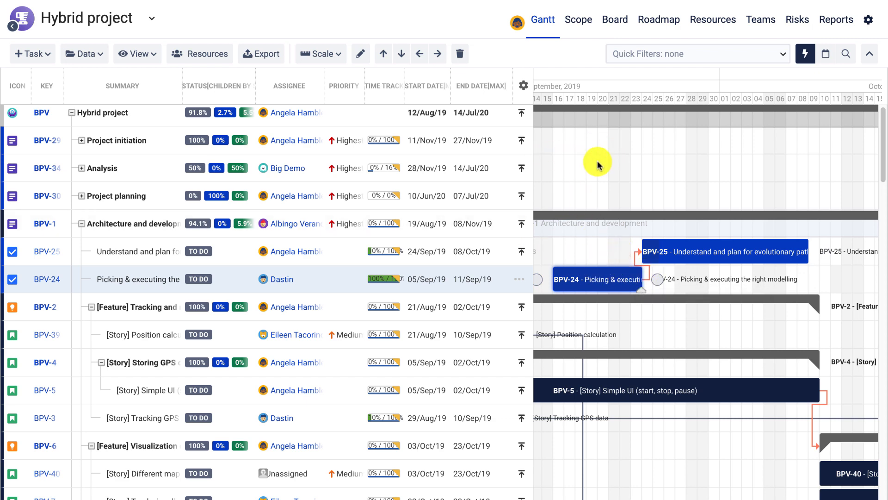
{"action": "scroll", "coordinate": [590, 163], "scroll_direction": "left", "scroll_amount": 5}
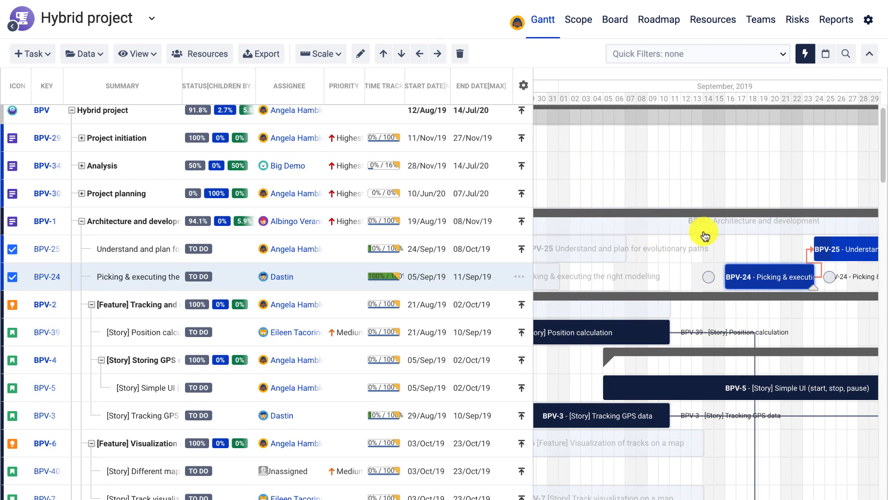
{"action": "scroll", "coordinate": [702, 234], "scroll_direction": "left", "scroll_amount": 7}
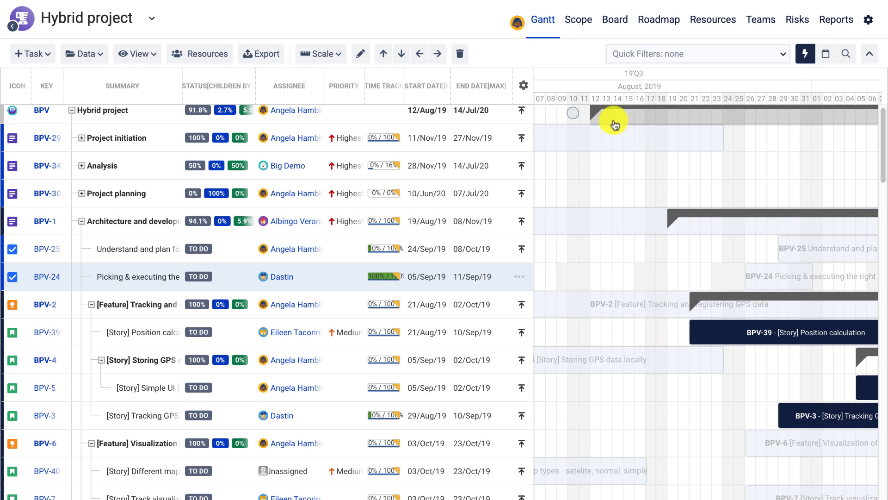
{"action": "scroll", "coordinate": [622, 216], "scroll_direction": "left", "scroll_amount": 7}
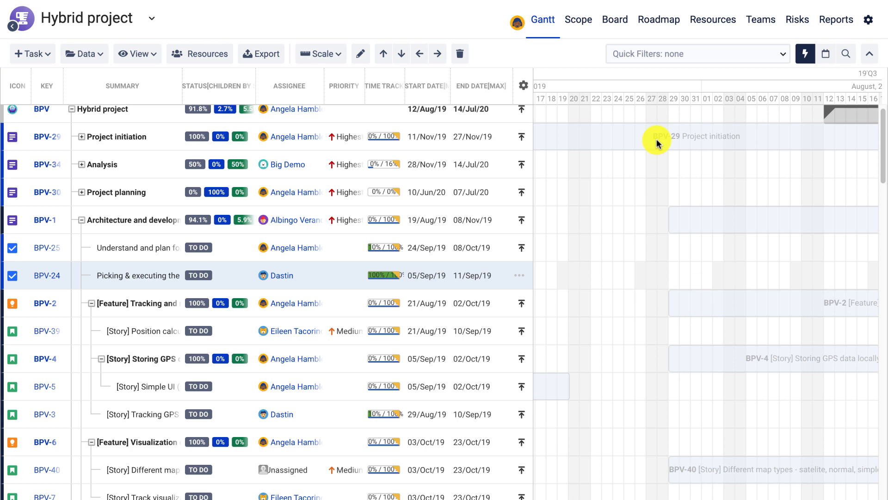
{"action": "scroll", "coordinate": [657, 141], "scroll_direction": "left", "scroll_amount": 3}
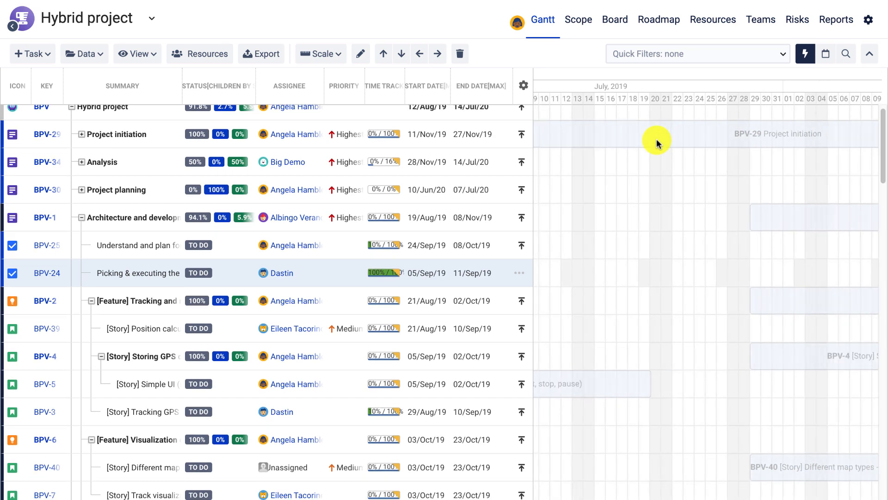
{"action": "scroll", "coordinate": [657, 140], "scroll_direction": "right", "scroll_amount": 14}
{"action": "scroll", "coordinate": [656, 140], "scroll_direction": "right", "scroll_amount": 8}
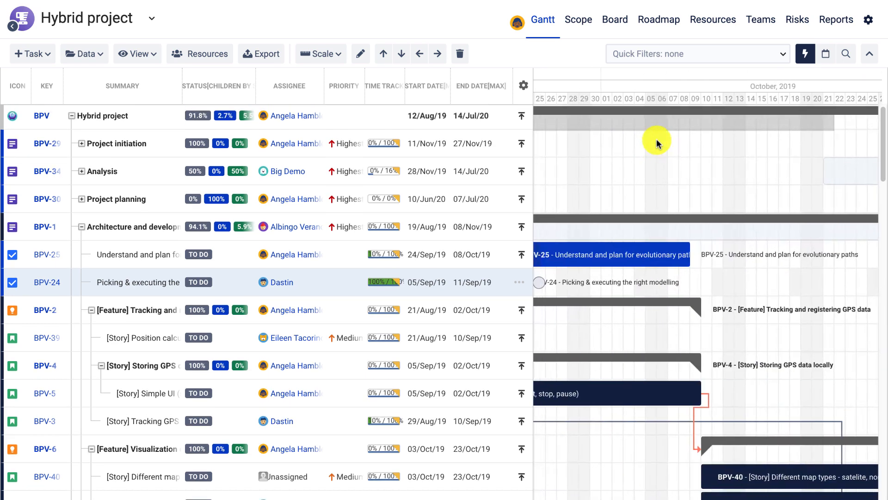
- Shorten task BPV-25 on the Gantt timeline so that it ends on 2 October 2019
{"action": "scroll", "coordinate": [656, 141], "scroll_direction": "left", "scroll_amount": 4}
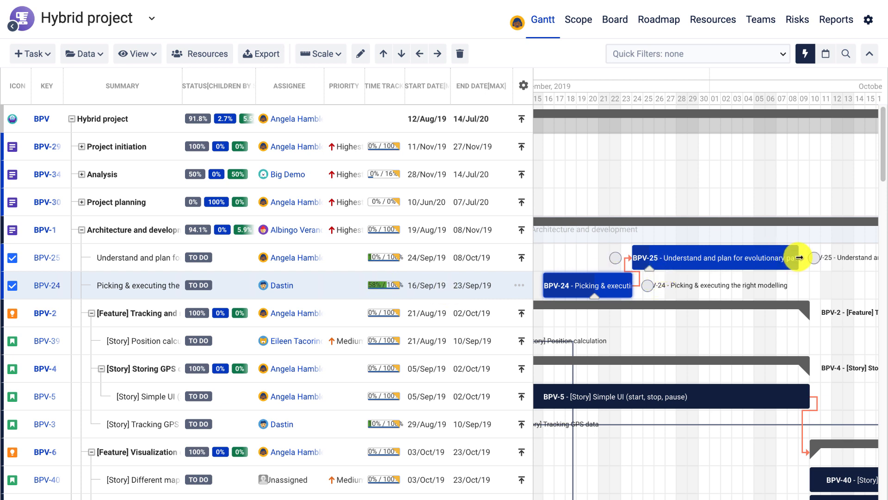
{"action": "left_click_drag", "start_coordinate": [797, 257], "coordinate": [727, 257]}
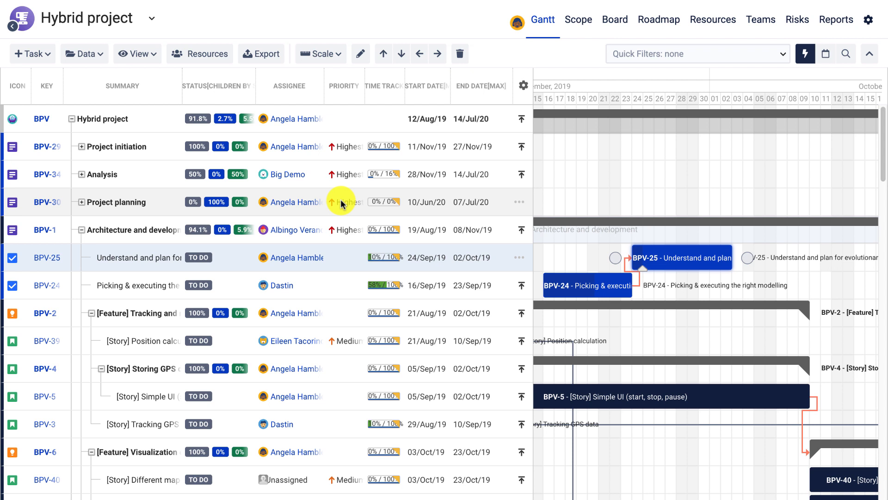
- Open the BigPicture technical configuration in Jira's add-ons administration
{"action": "left_click", "coordinate": [845, 1]}
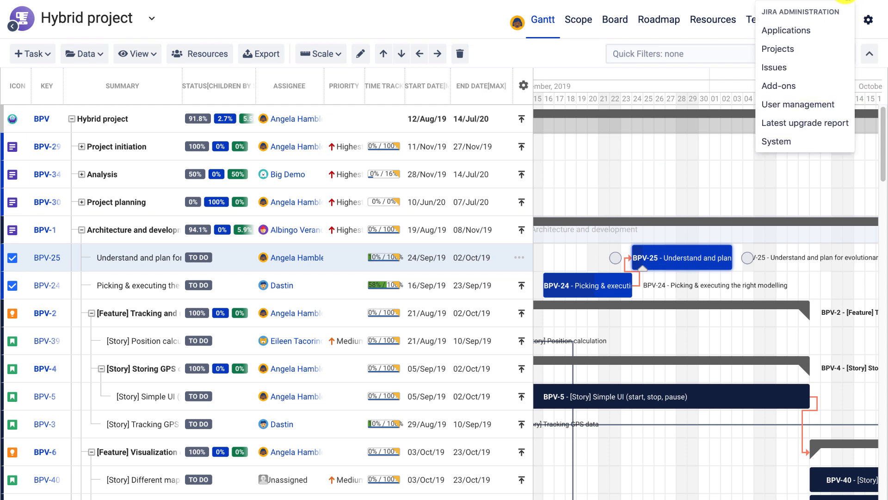
{"action": "left_click", "coordinate": [811, 85]}
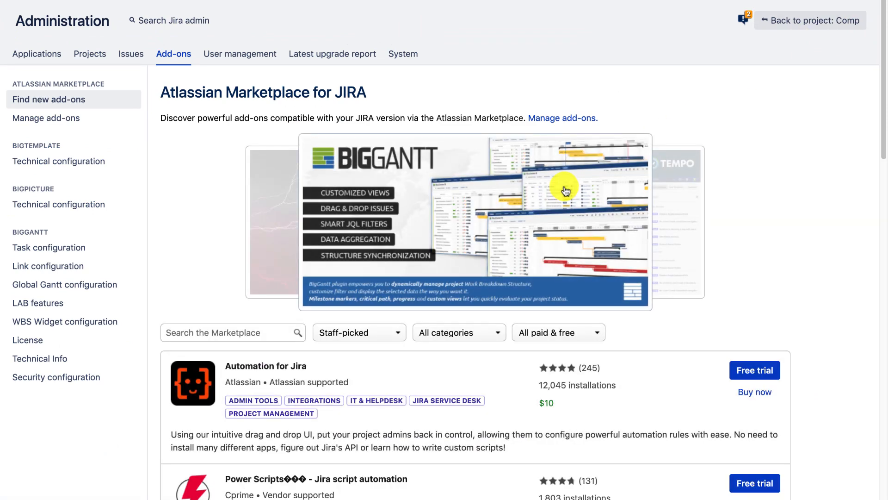
{"action": "scroll", "coordinate": [566, 190], "scroll_direction": "down", "scroll_amount": 3}
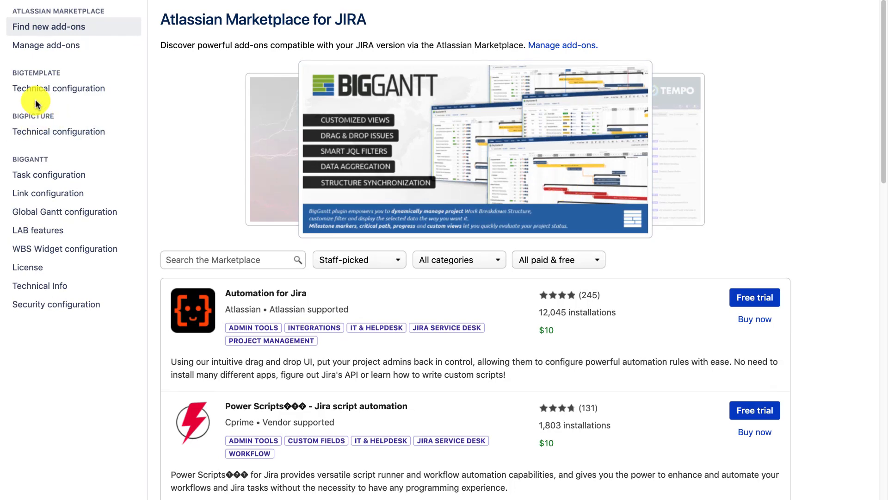
{"action": "left_click", "coordinate": [53, 135]}
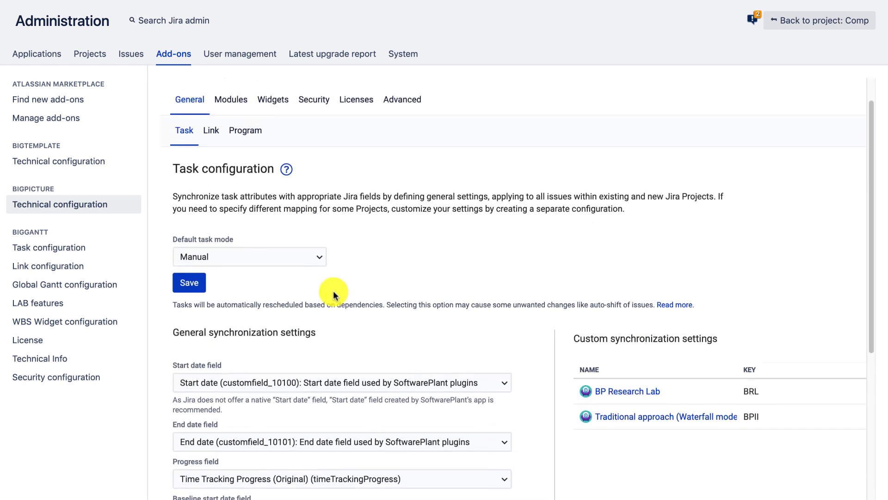
- Examine the default task mode and the general synchronization settings in the Task configuration
{"action": "scroll", "coordinate": [323, 278], "scroll_direction": "down", "scroll_amount": 1}
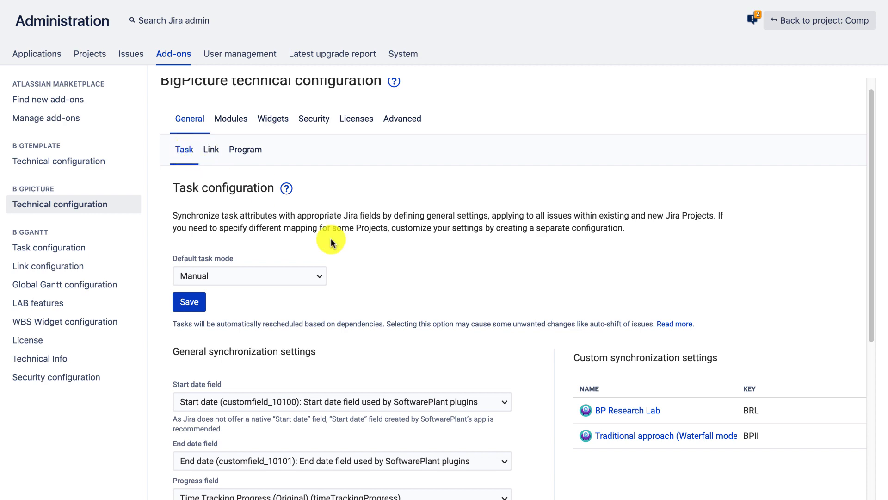
{"action": "scroll", "coordinate": [385, 289], "scroll_direction": "down", "scroll_amount": 1}
{"action": "scroll", "coordinate": [385, 289], "scroll_direction": "down", "scroll_amount": 3}
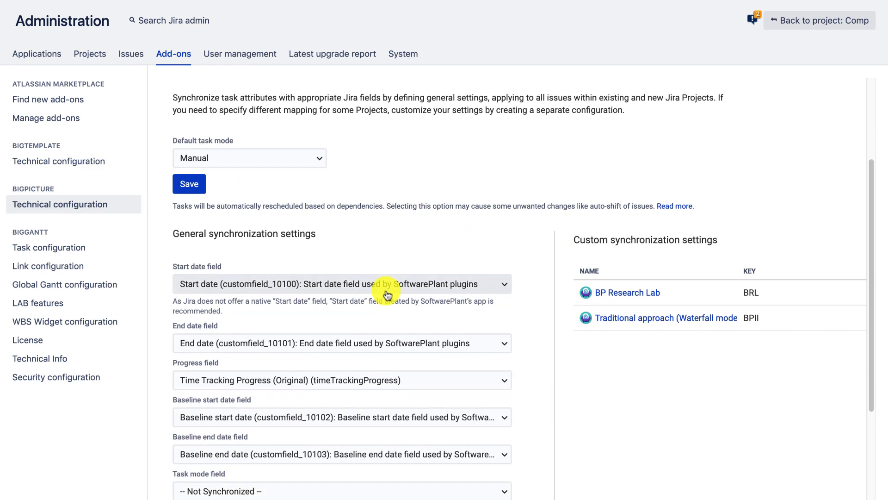
{"action": "scroll", "coordinate": [387, 293], "scroll_direction": "down", "scroll_amount": 1}
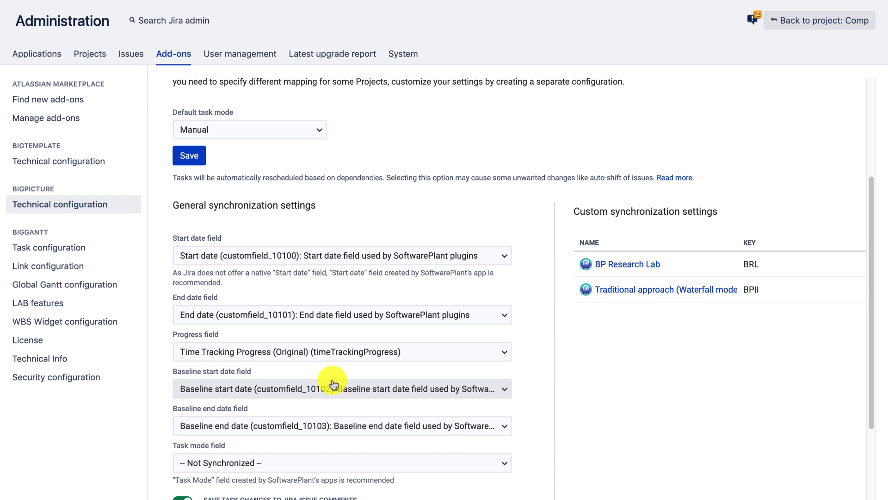
{"action": "scroll", "coordinate": [333, 383], "scroll_direction": "down", "scroll_amount": 2}
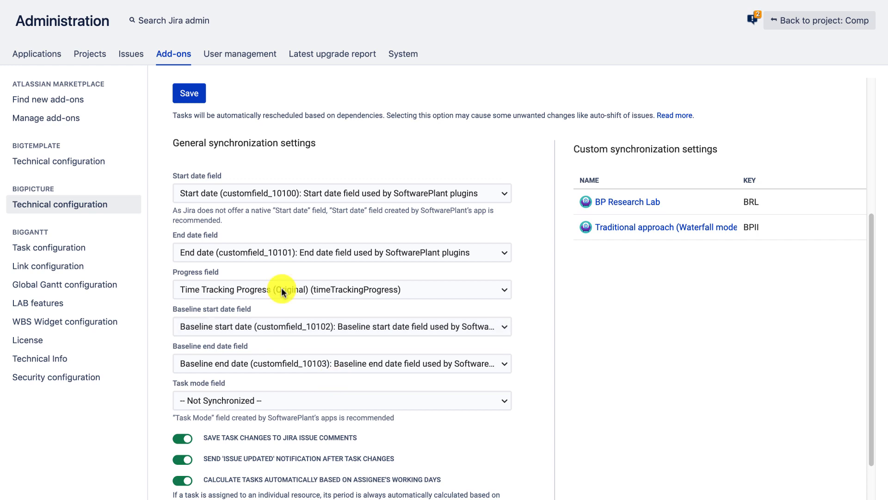
- Examine the Jira fields available for synchronizing the Start date and End date, keeping the current selections
{"action": "left_click", "coordinate": [239, 203]}
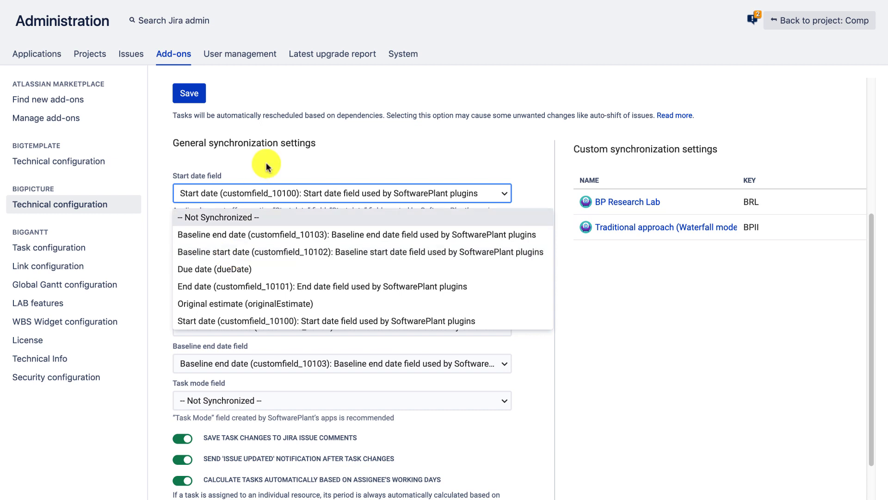
{"action": "left_click", "coordinate": [234, 171]}
{"action": "left_click", "coordinate": [234, 191]}
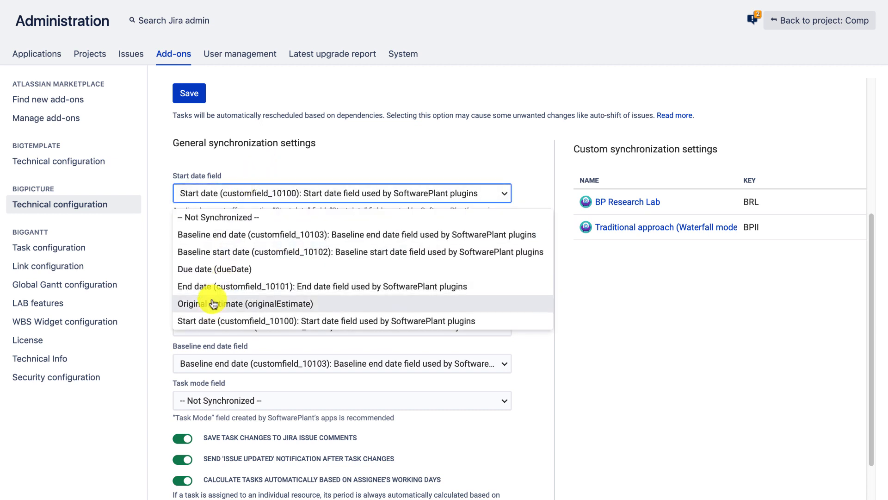
{"action": "scroll", "coordinate": [214, 297], "scroll_direction": "down", "scroll_amount": 2}
{"action": "left_click", "coordinate": [279, 101]}
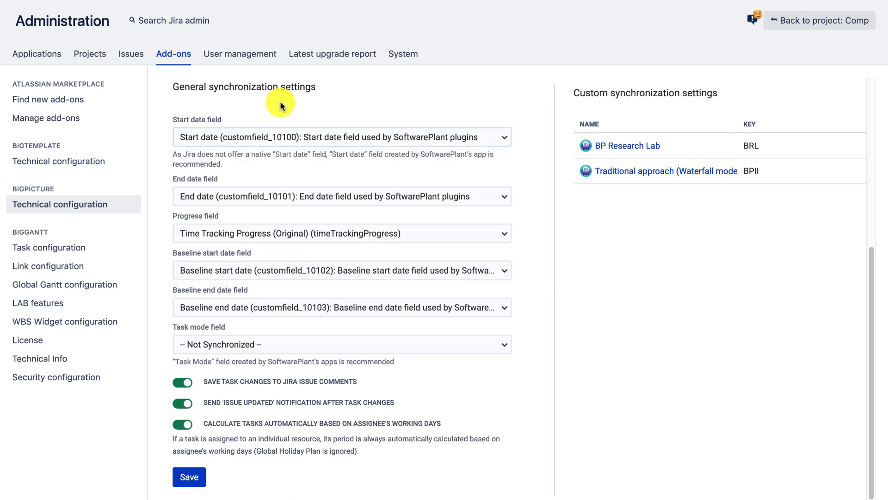
{"action": "left_click", "coordinate": [209, 196]}
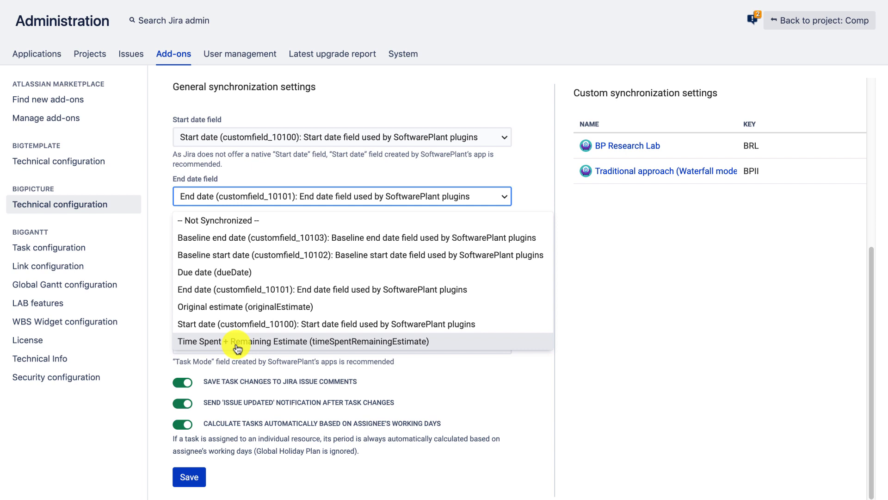
{"action": "left_click", "coordinate": [597, 361]}
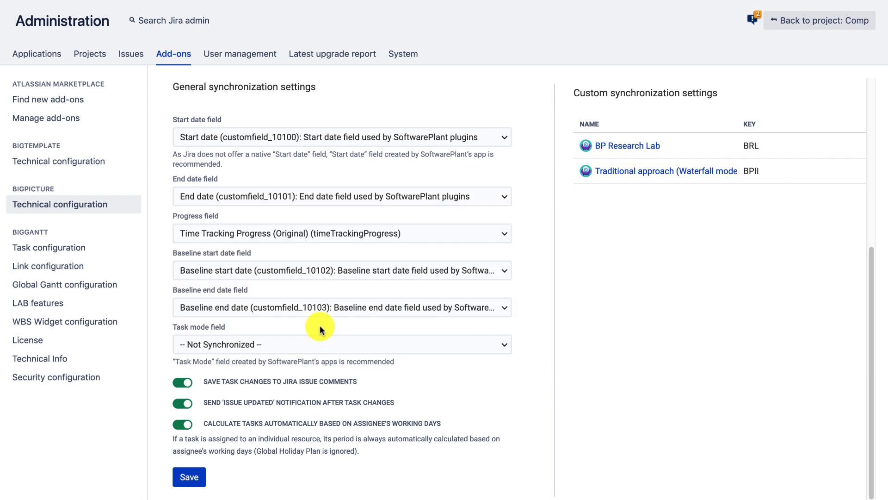
- Examine the Jira fields available for synchronizing Progress and the remaining general synchronization settings, keeping the current selections
{"action": "left_click", "coordinate": [264, 238]}
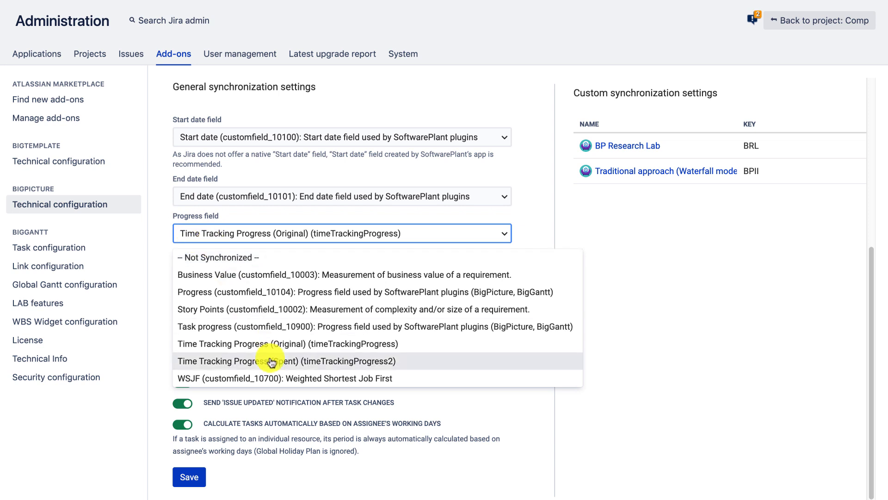
{"action": "left_click", "coordinate": [617, 355]}
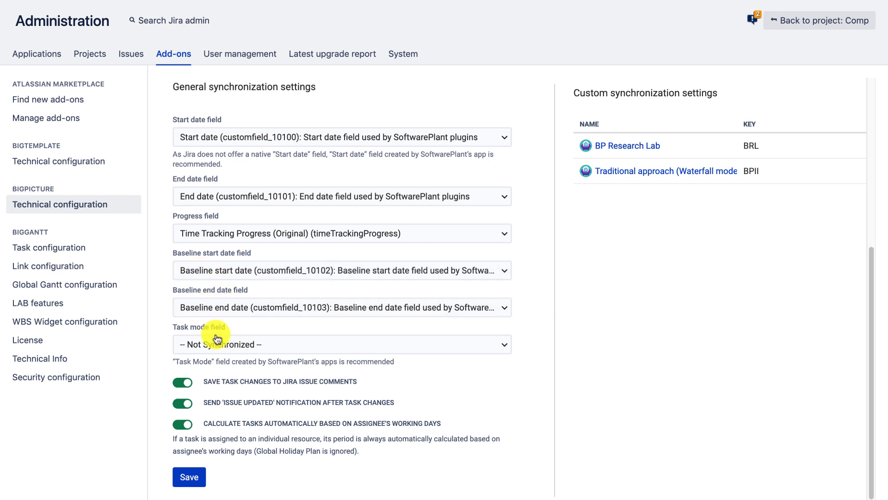
{"action": "scroll", "coordinate": [218, 368], "scroll_direction": "down", "scroll_amount": 1}
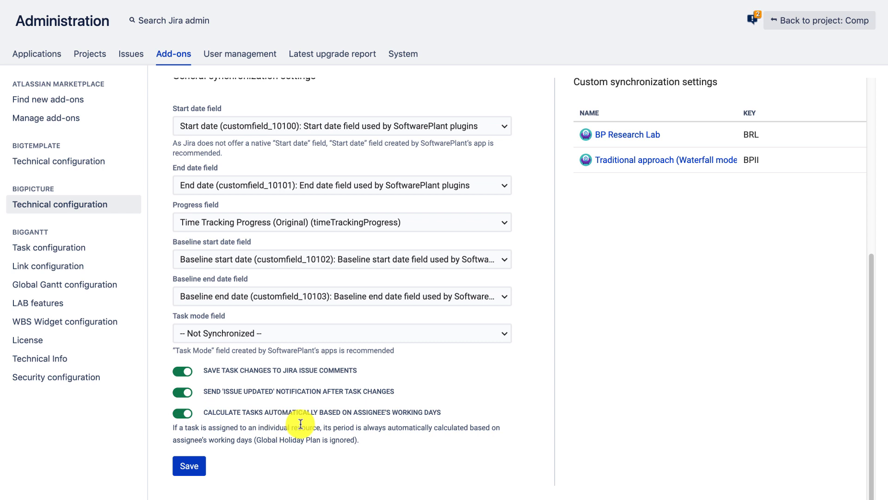
{"action": "scroll", "coordinate": [303, 167], "scroll_direction": "up", "scroll_amount": 5}
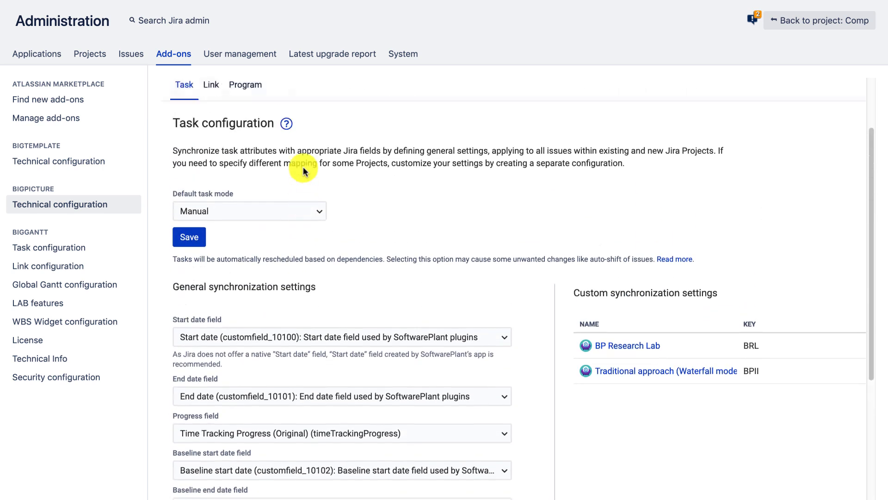
- Open the Link configuration and examine the link types available for End to Start and Soft links, keeping the current selections
{"action": "left_click", "coordinate": [208, 102]}
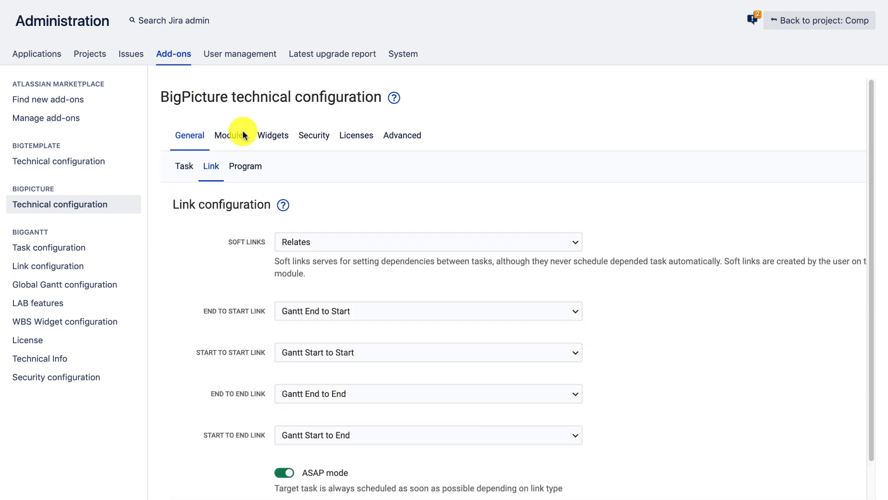
{"action": "scroll", "coordinate": [627, 260], "scroll_direction": "down", "scroll_amount": 1}
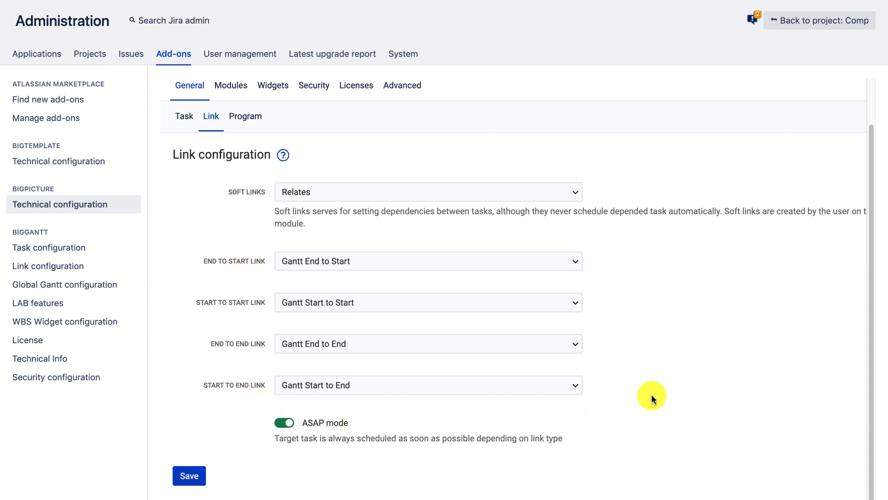
{"action": "left_click", "coordinate": [327, 257]}
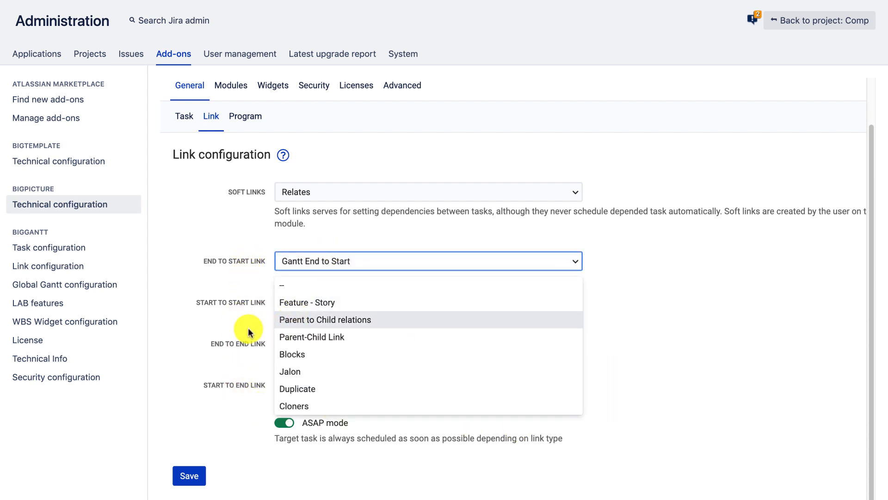
{"action": "left_click", "coordinate": [193, 308]}
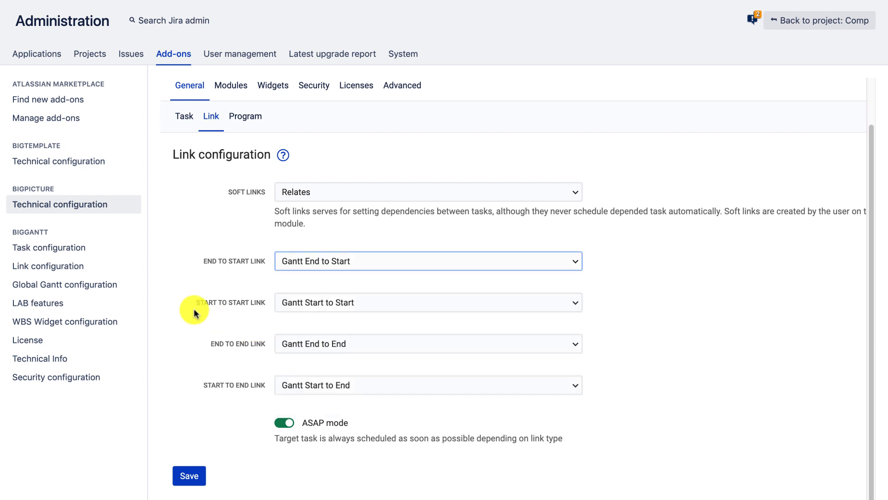
{"action": "left_click", "coordinate": [311, 199]}
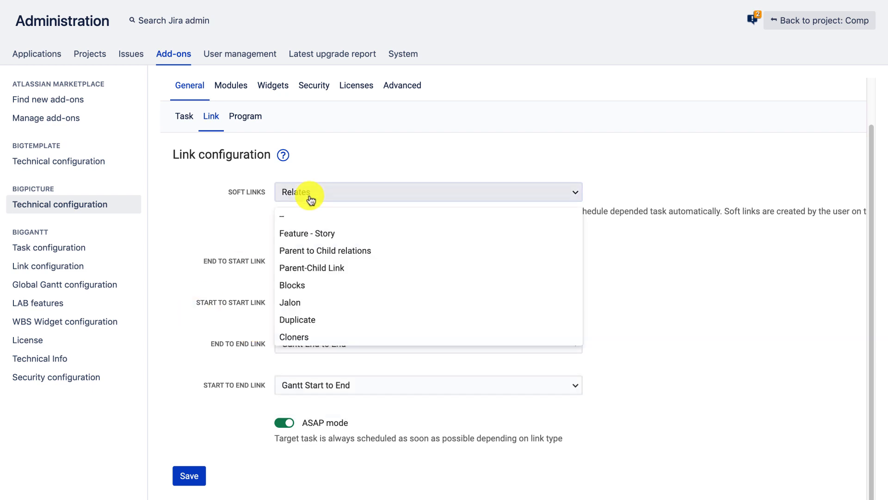
{"action": "left_click", "coordinate": [311, 199]}
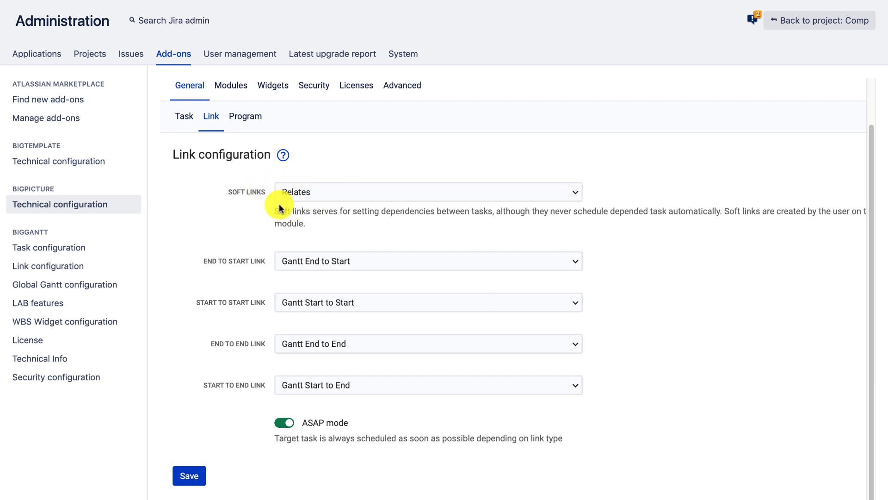
- Look through the Gantt module, WBS widget and Security pages of the technical configuration
{"action": "left_click", "coordinate": [238, 90]}
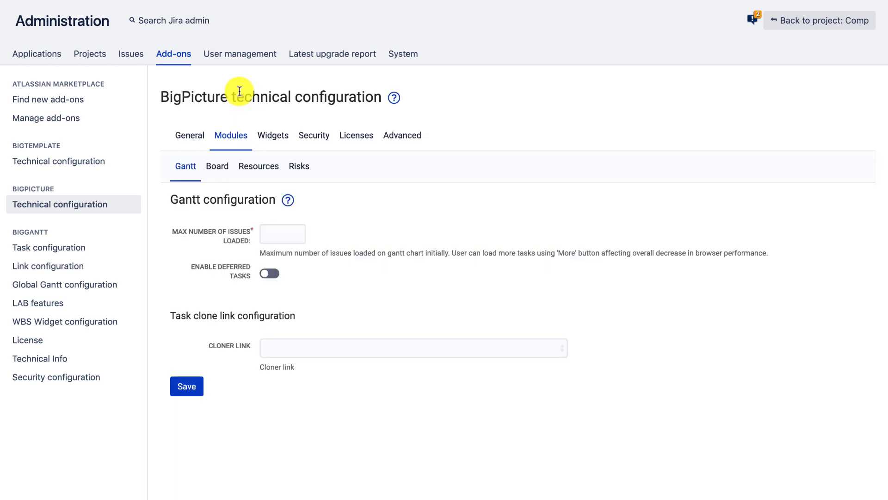
{"action": "left_click", "coordinate": [281, 143]}
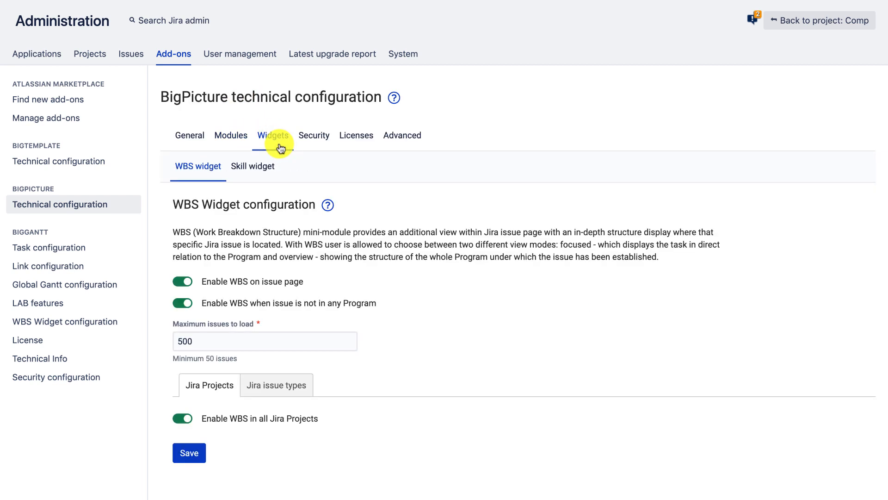
{"action": "left_click", "coordinate": [311, 137]}
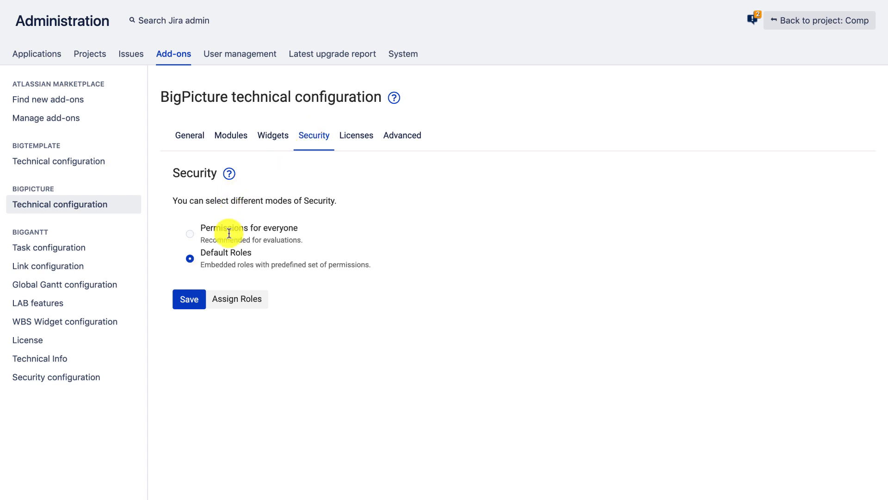
- Open the global role assignments and expand the Global Program Admin and Global User roles to examine who is assigned
{"action": "left_click", "coordinate": [234, 300]}
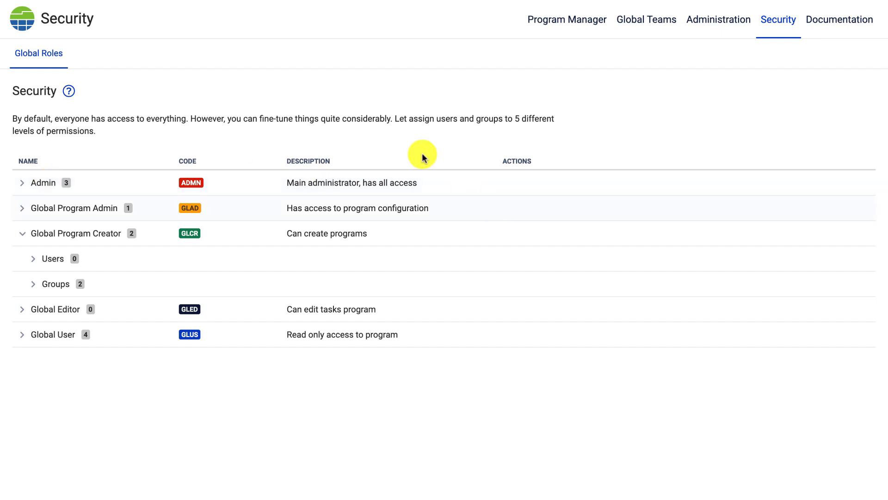
{"action": "left_click", "coordinate": [368, 0]}
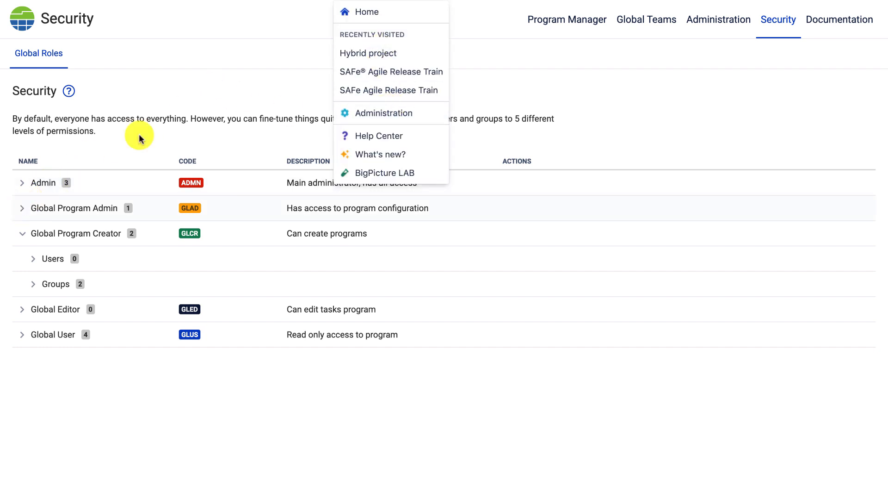
{"action": "left_click", "coordinate": [350, 0]}
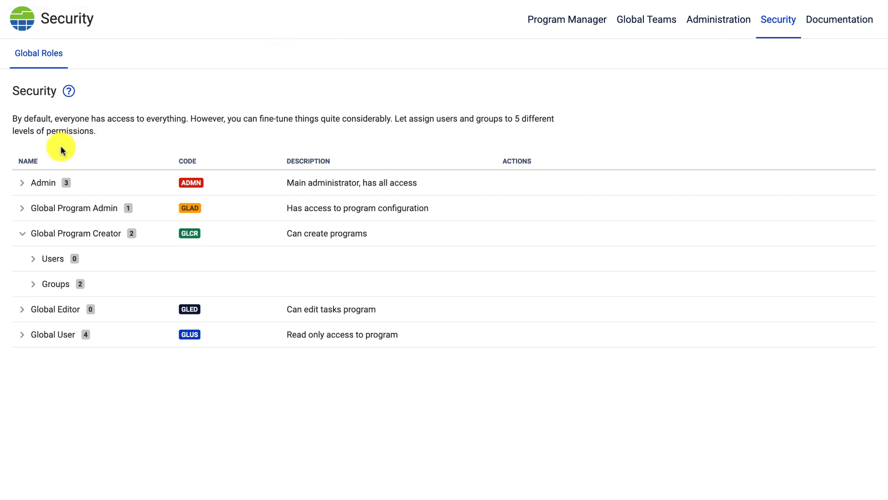
{"action": "left_click", "coordinate": [22, 212]}
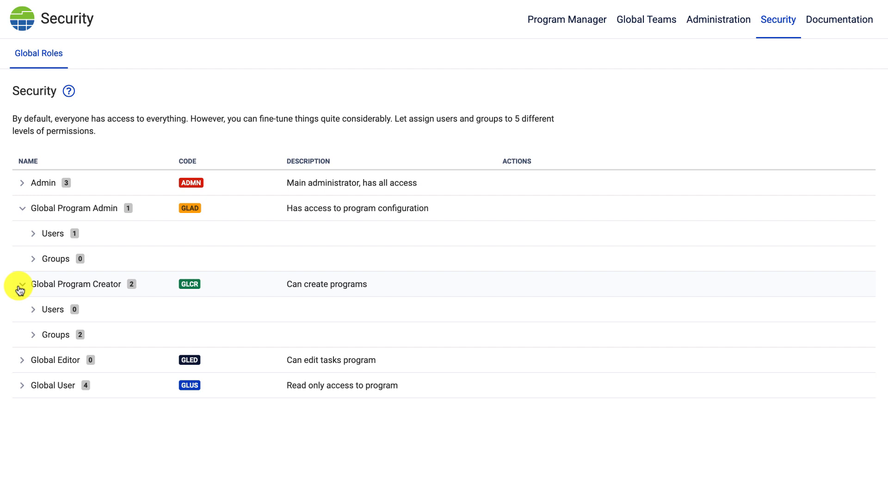
{"action": "left_click", "coordinate": [23, 388]}
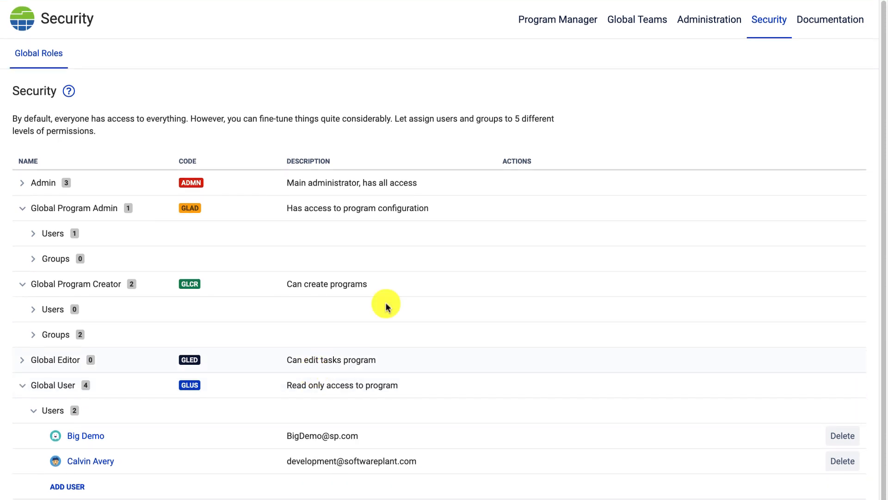
- Return to the recently visited Hybrid project and widen its Gantt timeline by narrowing the task table
{"action": "left_click", "coordinate": [360, 0]}
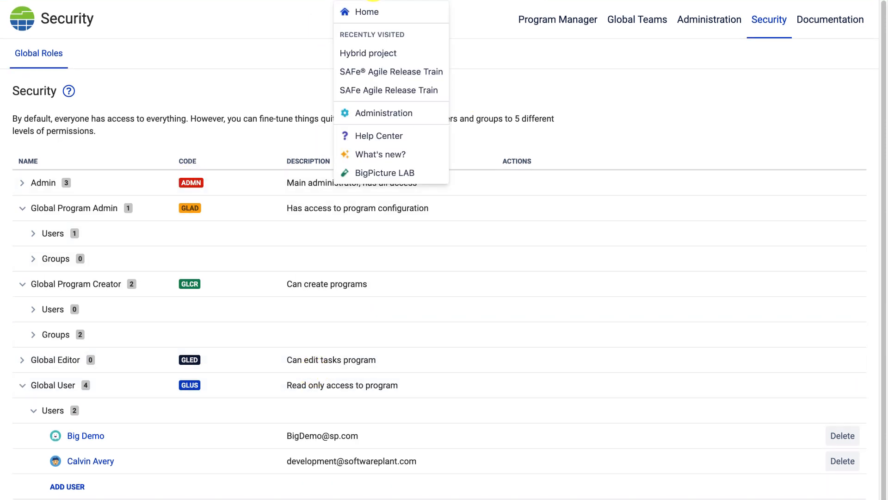
{"action": "left_click", "coordinate": [363, 52]}
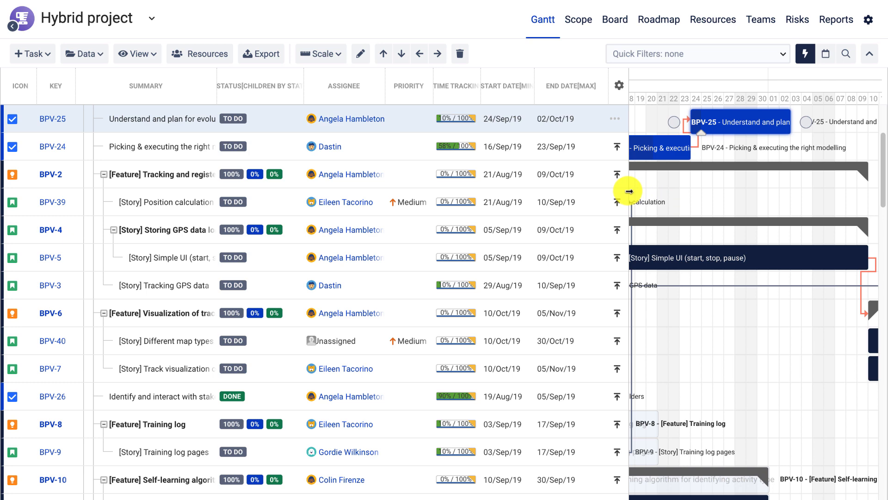
{"action": "left_click_drag", "start_coordinate": [628, 192], "coordinate": [542, 192]}
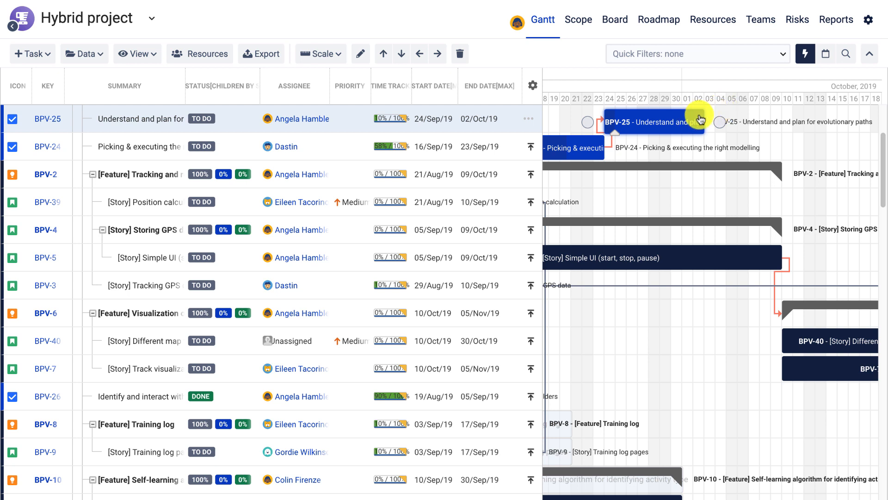
- Extend task BPV-25 on the Gantt timeline to end on 3 October 2019, and shift its predecessor BPV-24 later
{"action": "left_click_drag", "start_coordinate": [704, 114], "coordinate": [728, 117]}
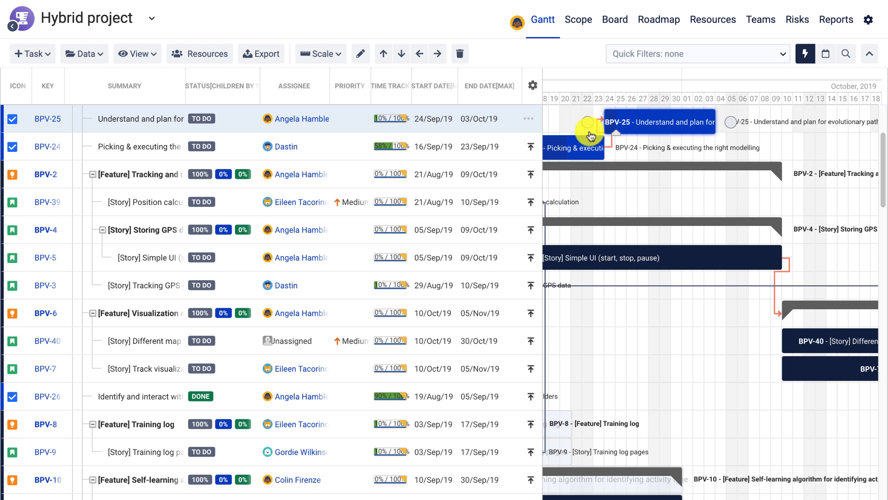
{"action": "left_click_drag", "start_coordinate": [604, 149], "coordinate": [631, 150]}
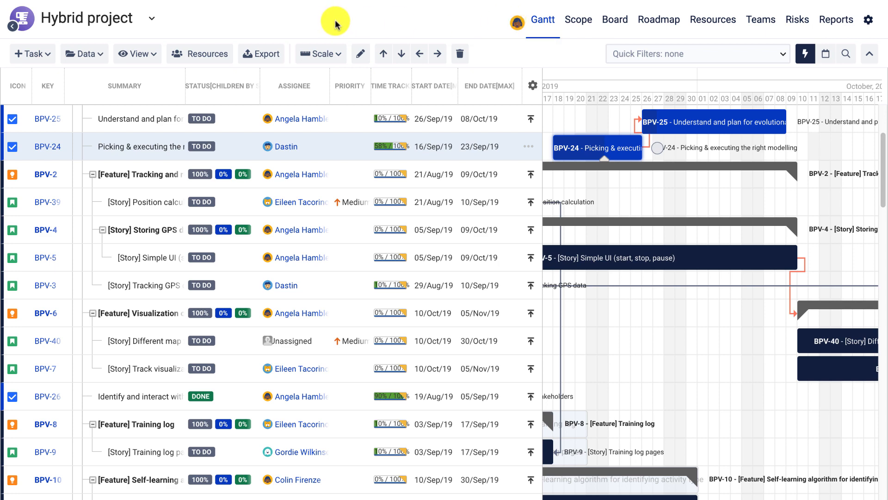
{"action": "scroll", "coordinate": [61, 175], "scroll_direction": "up", "scroll_amount": 3}
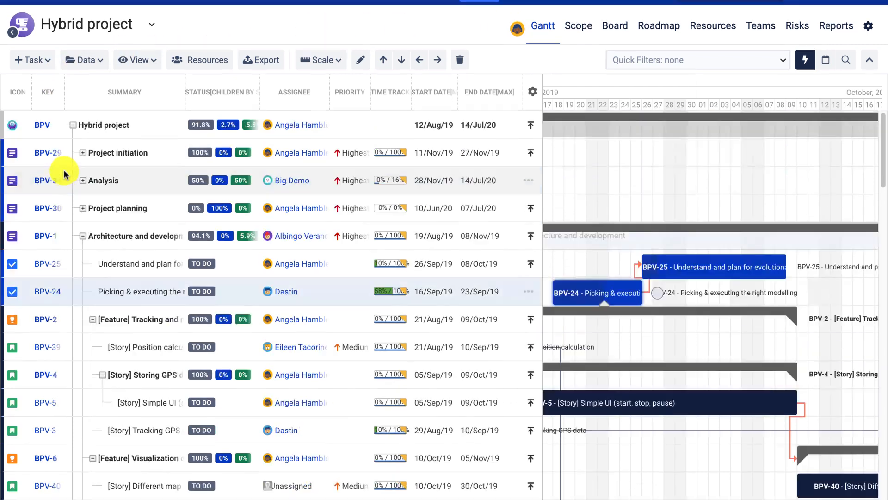
{"action": "left_click", "coordinate": [46, 57]}
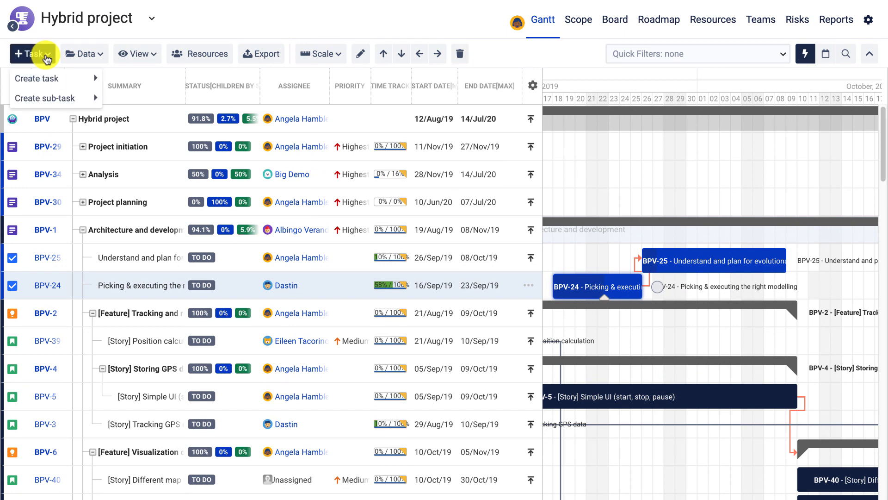
{"action": "mouse_move", "coordinate": [49, 83]}
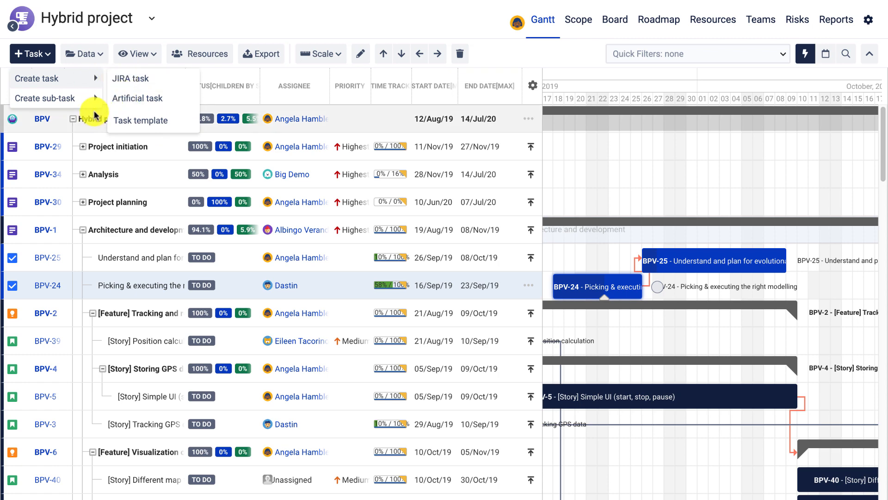
{"action": "left_click", "coordinate": [73, 118]}
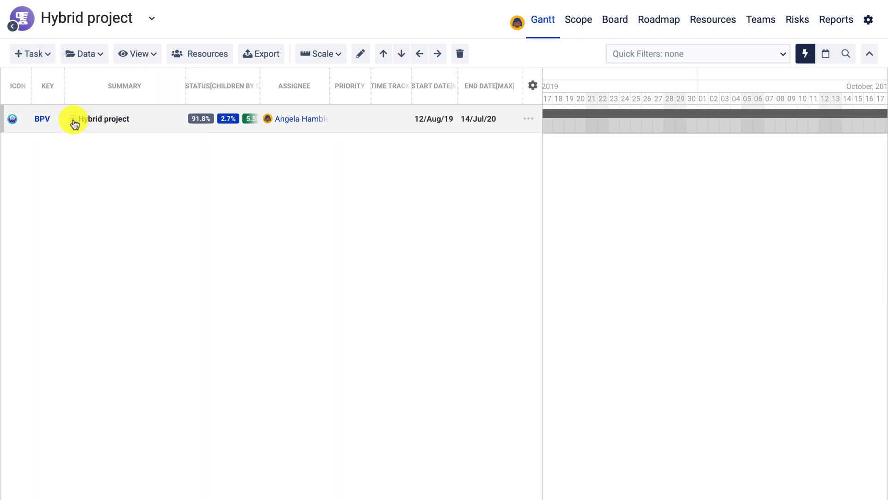
{"action": "left_click", "coordinate": [73, 119]}
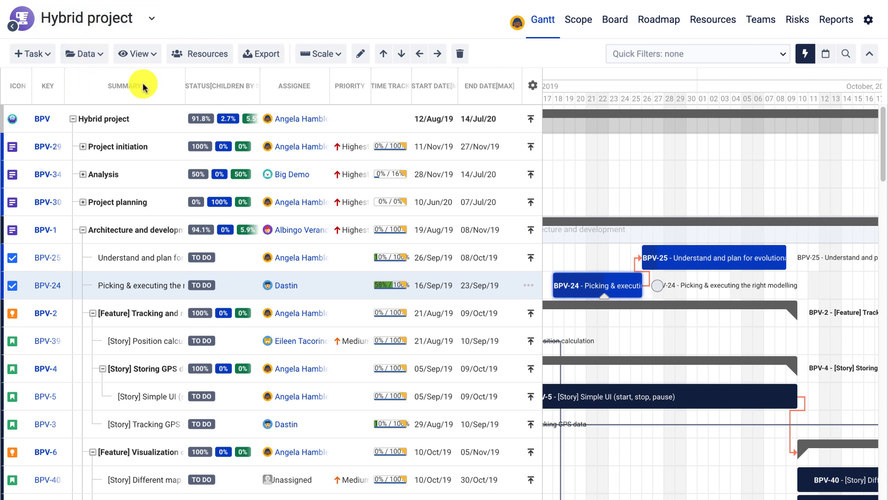
- Create an artificial task with the summary AF, leaving its start and end dates empty
{"action": "left_click", "coordinate": [55, 54]}
{"action": "mouse_move", "coordinate": [82, 77]}
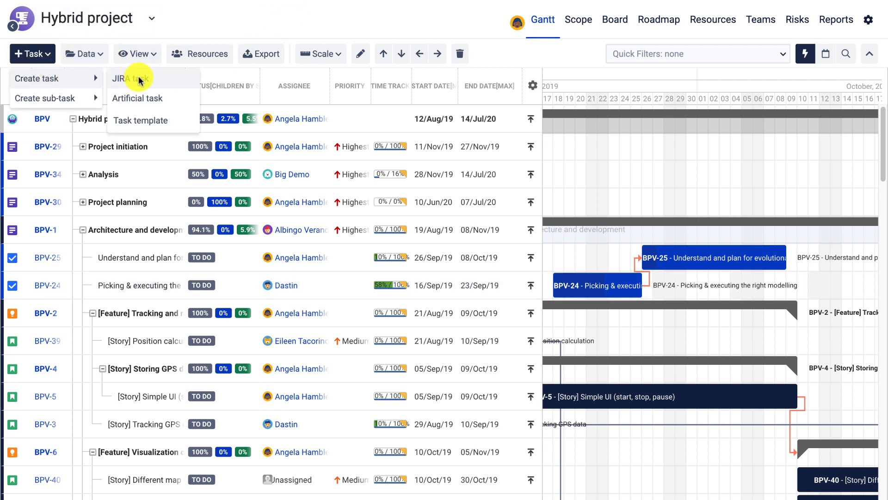
{"action": "left_click", "coordinate": [148, 96]}
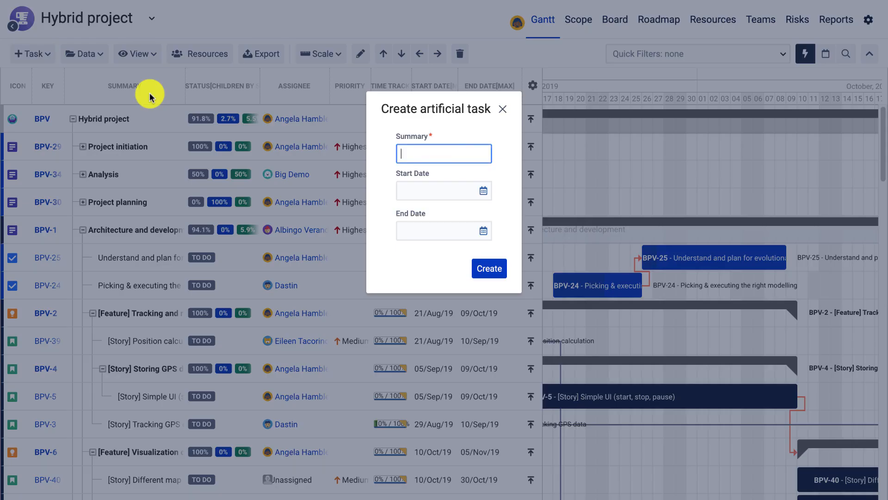
{"action": "type", "text": "AT"}
{"action": "key", "text": "Return"}
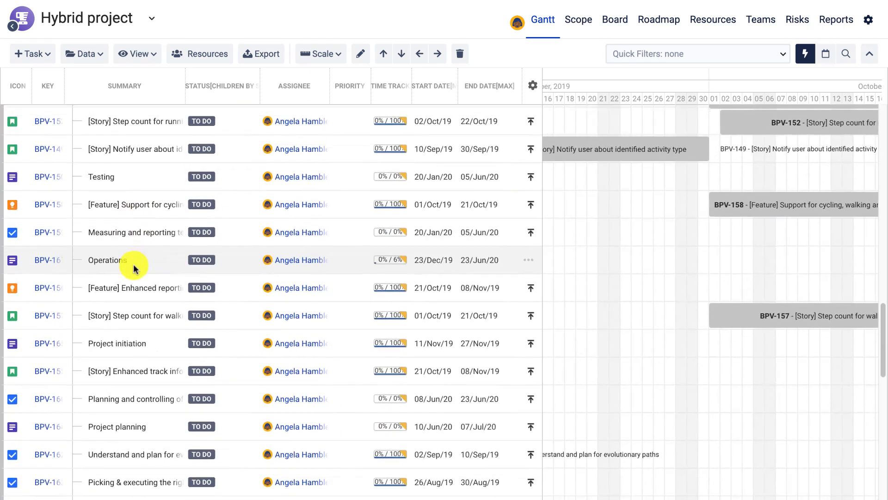
- Move the artificial task AF from the end of the task list to the top, above the Hybrid project row
{"action": "left_click", "coordinate": [118, 497]}
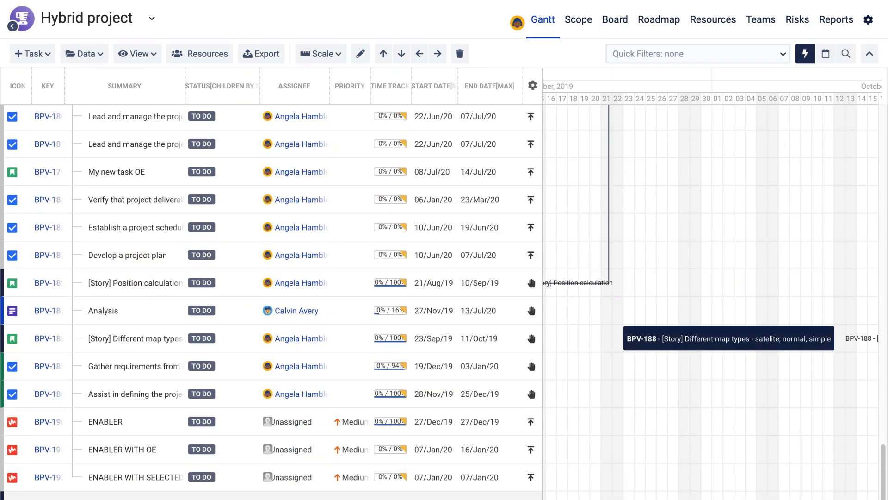
{"action": "scroll", "coordinate": [118, 499], "scroll_direction": "up", "scroll_amount": 1}
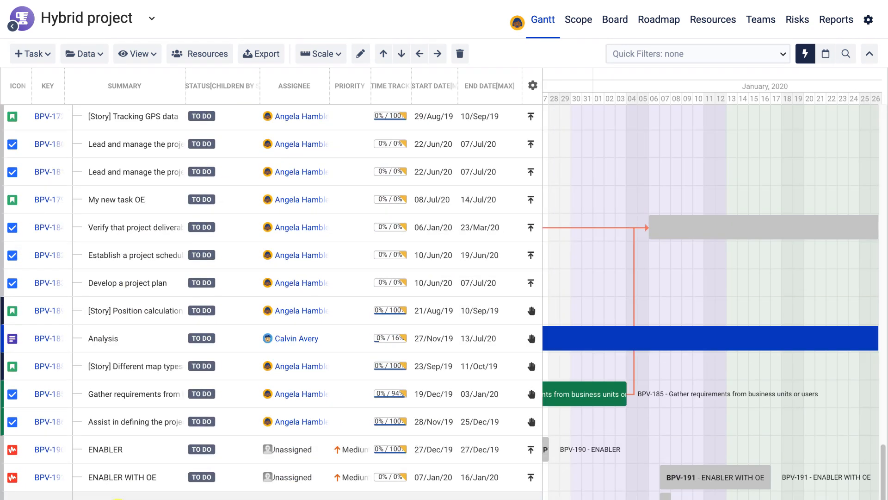
{"action": "scroll", "coordinate": [175, 342], "scroll_direction": "up", "scroll_amount": 15}
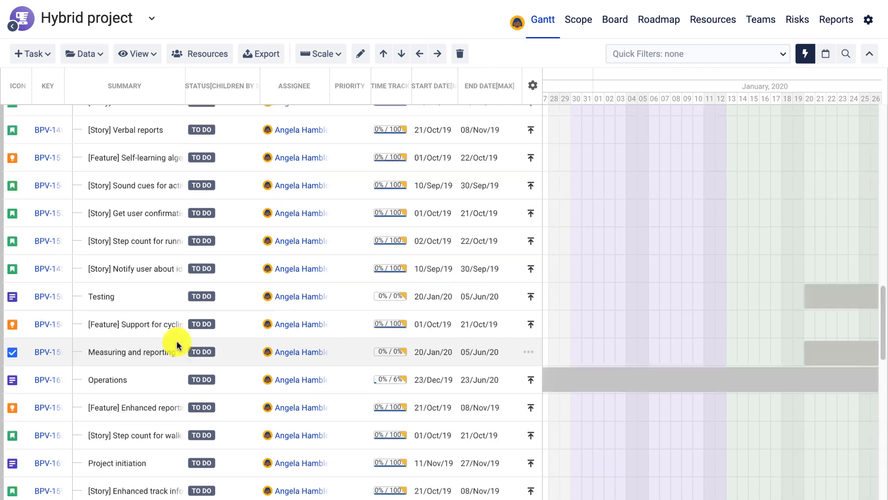
- Display the list of Gantt keyboard shortcuts
{"action": "key", "text": "question"}
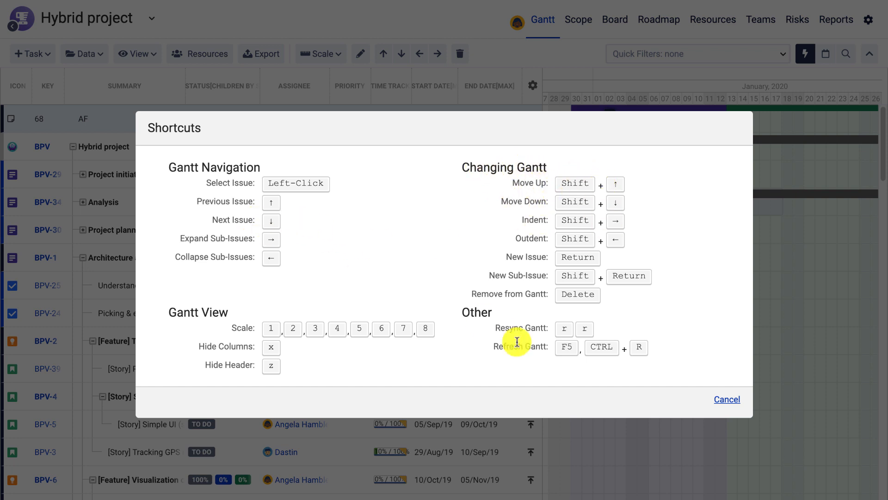
- Close the shortcuts list and view the form for creating a JIRA task in the Hybrid project without creating one
{"action": "left_click", "coordinate": [717, 400]}
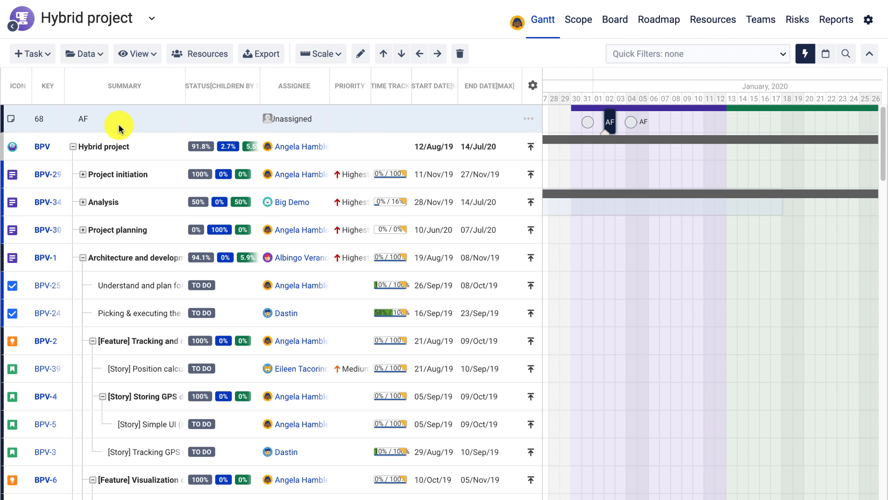
{"action": "left_click", "coordinate": [46, 55]}
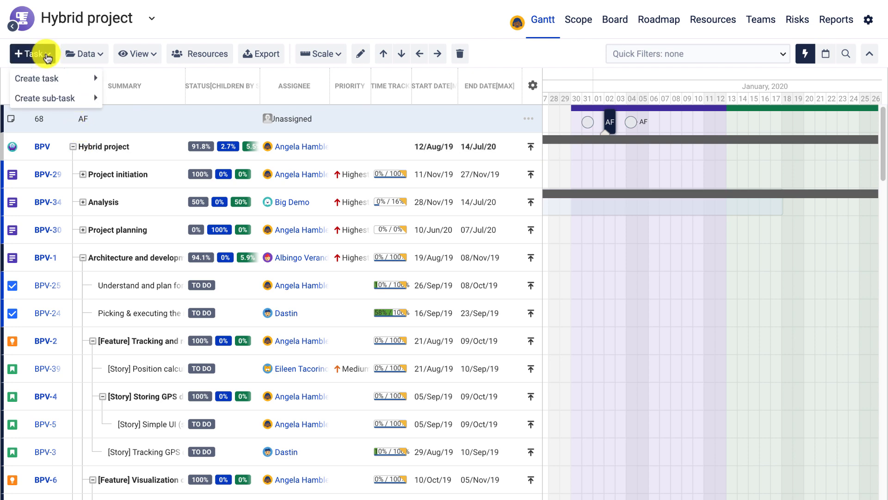
{"action": "mouse_move", "coordinate": [22, 75]}
{"action": "left_click", "coordinate": [121, 77]}
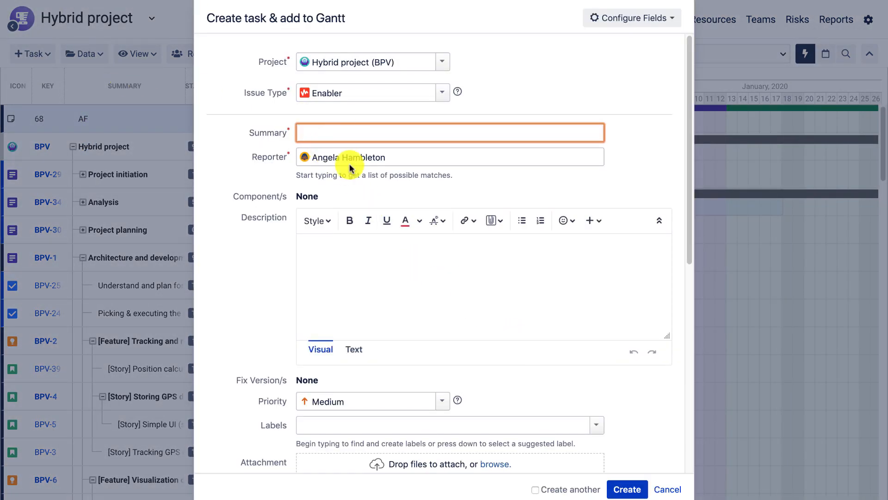
{"action": "left_click", "coordinate": [666, 488]}
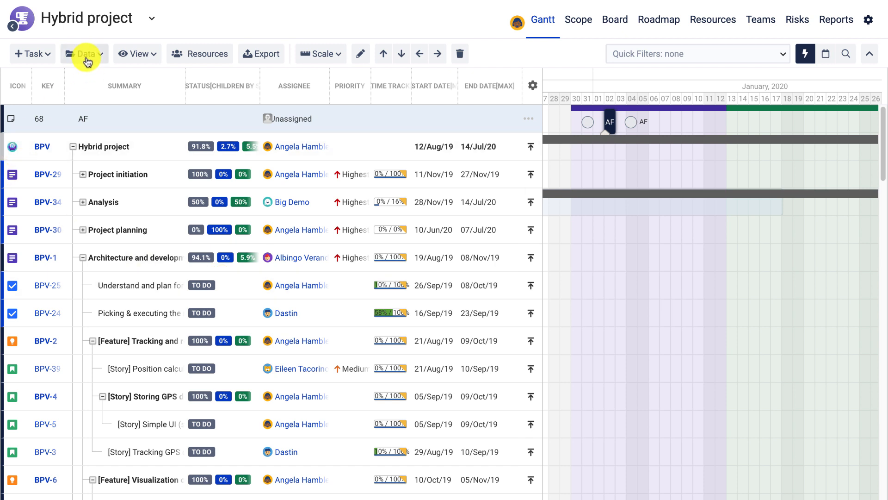
{"action": "left_click", "coordinate": [34, 53]}
{"action": "mouse_move", "coordinate": [44, 76]}
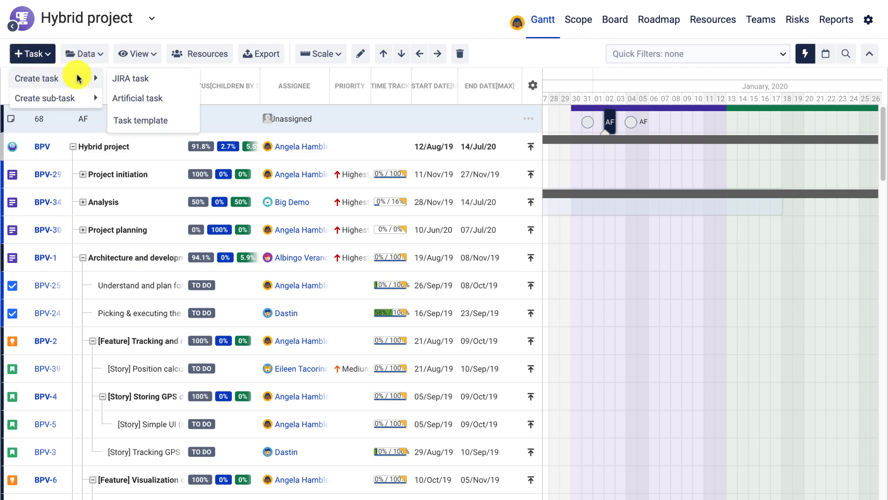
{"action": "left_click", "coordinate": [96, 54]}
{"action": "mouse_move", "coordinate": [111, 80]}
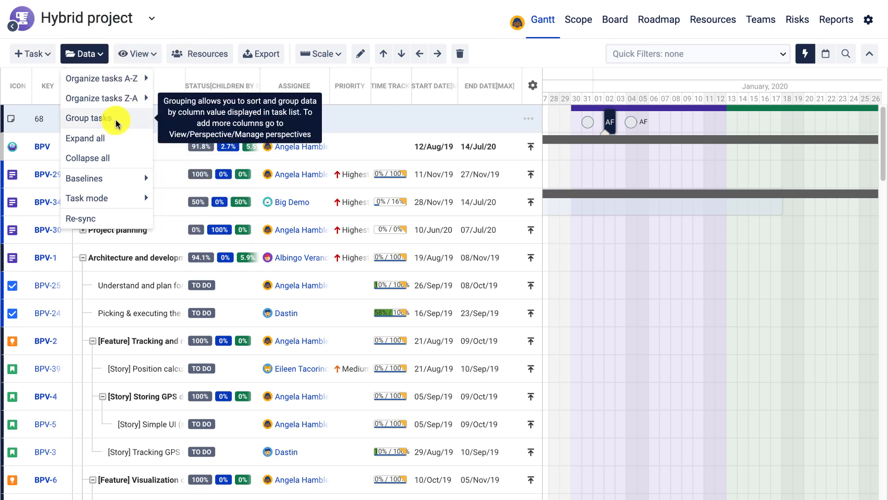
{"action": "mouse_move", "coordinate": [127, 99]}
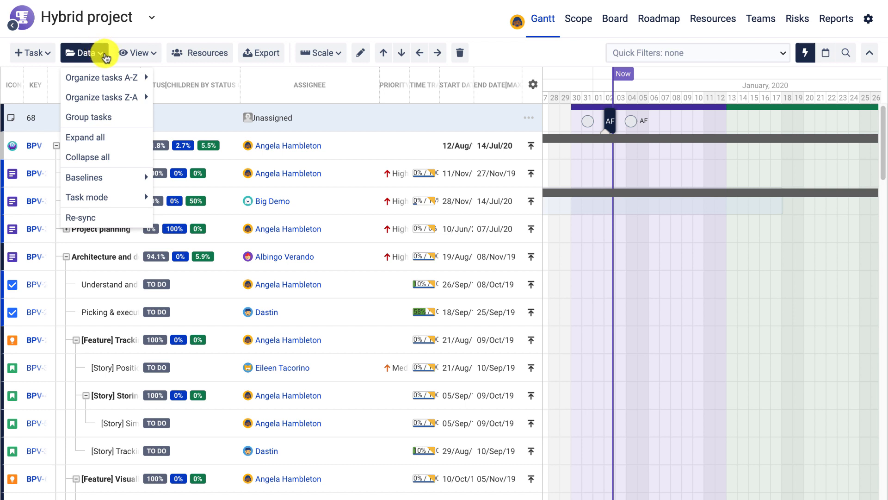
- Switch the Gantt task list to the Time tracking column view and widen its Status column
{"action": "left_click", "coordinate": [151, 55]}
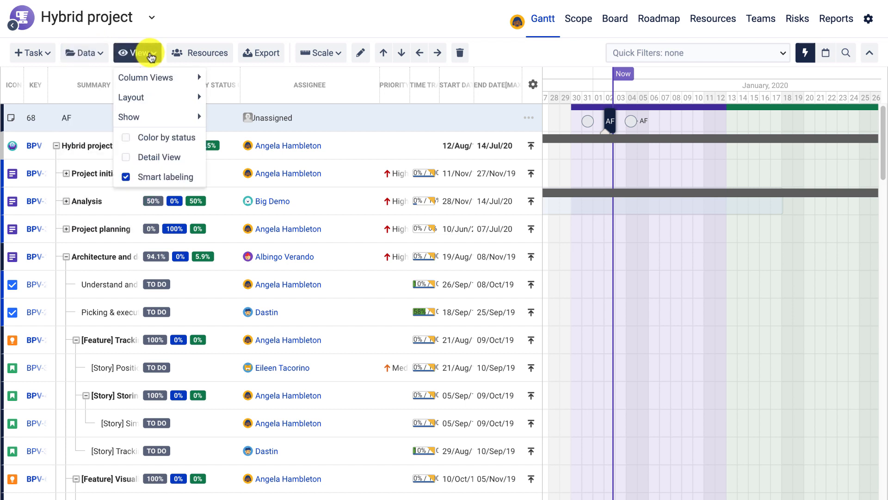
{"action": "mouse_move", "coordinate": [149, 73]}
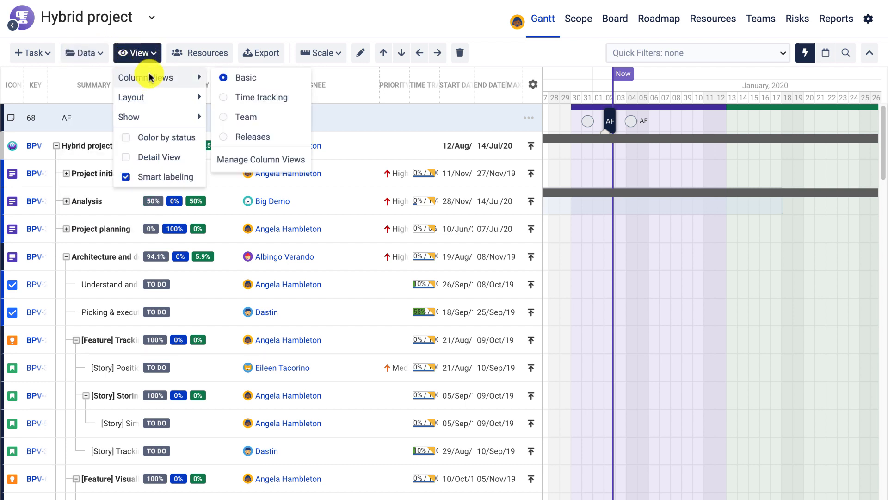
{"action": "left_click", "coordinate": [226, 104]}
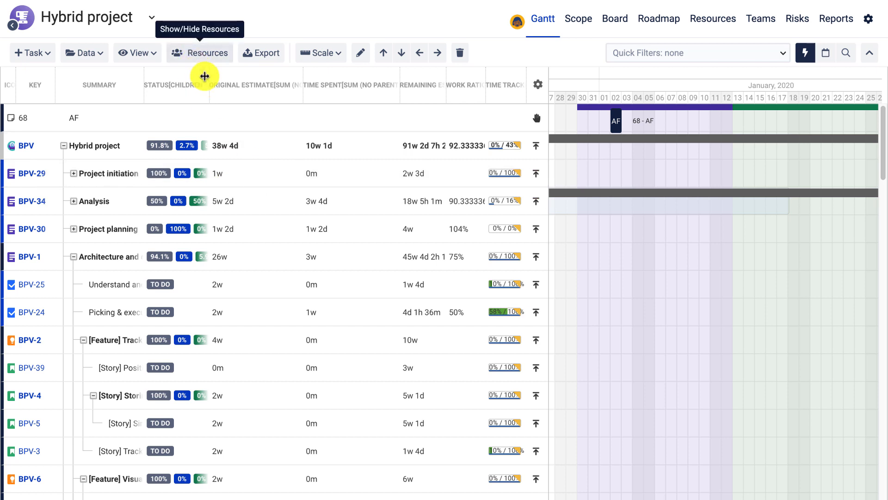
{"action": "left_click_drag", "start_coordinate": [204, 76], "coordinate": [305, 92]}
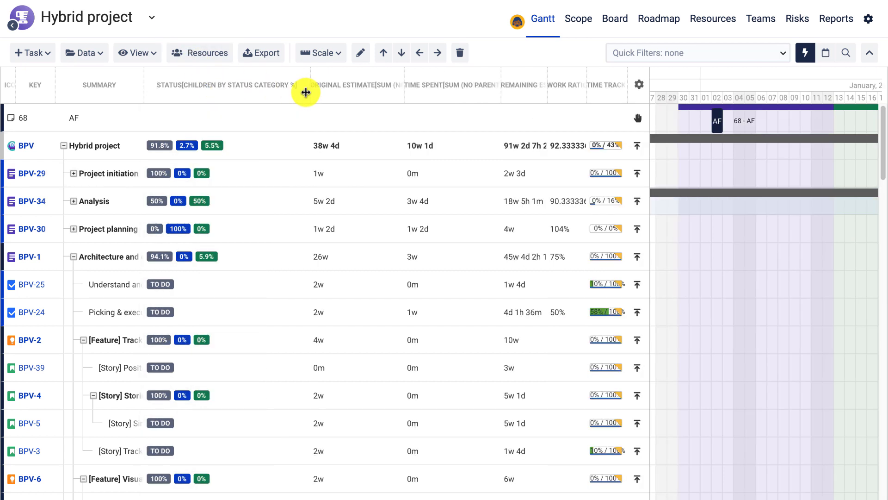
- Return the Gantt task list to the Basic column view and narrow the Assignee column
{"action": "left_click", "coordinate": [99, 53]}
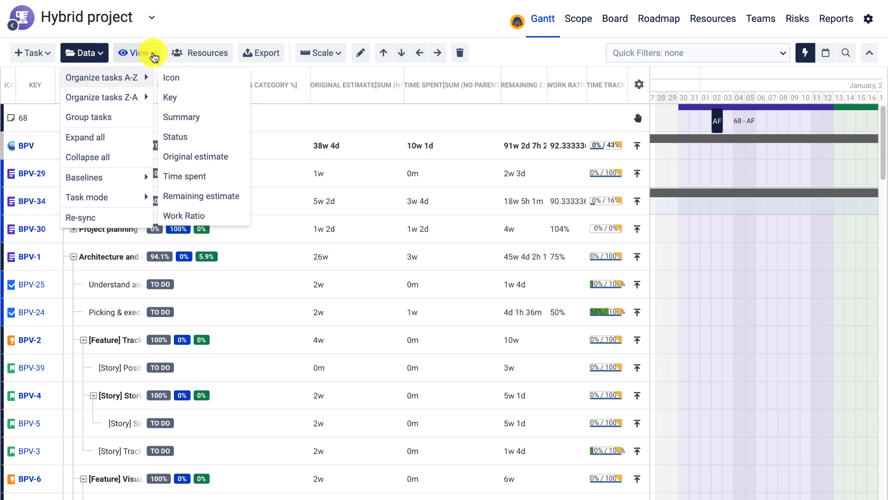
{"action": "left_click", "coordinate": [149, 54]}
{"action": "mouse_move", "coordinate": [149, 80]}
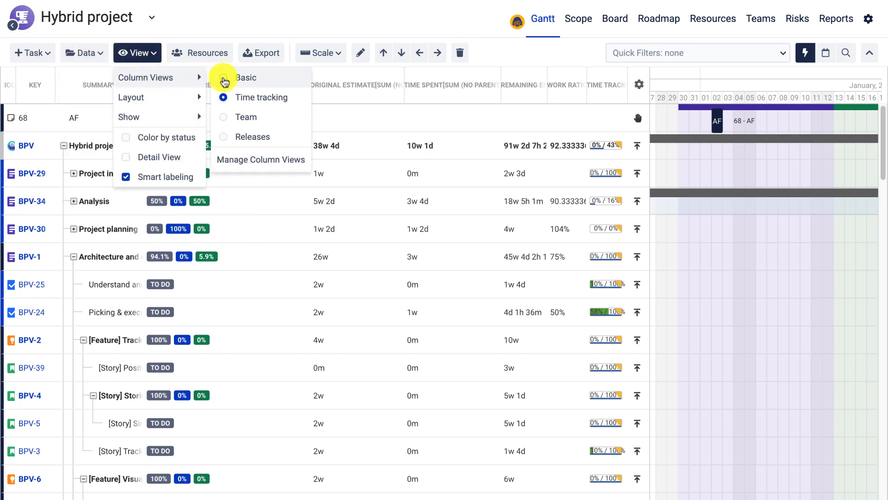
{"action": "left_click", "coordinate": [225, 79]}
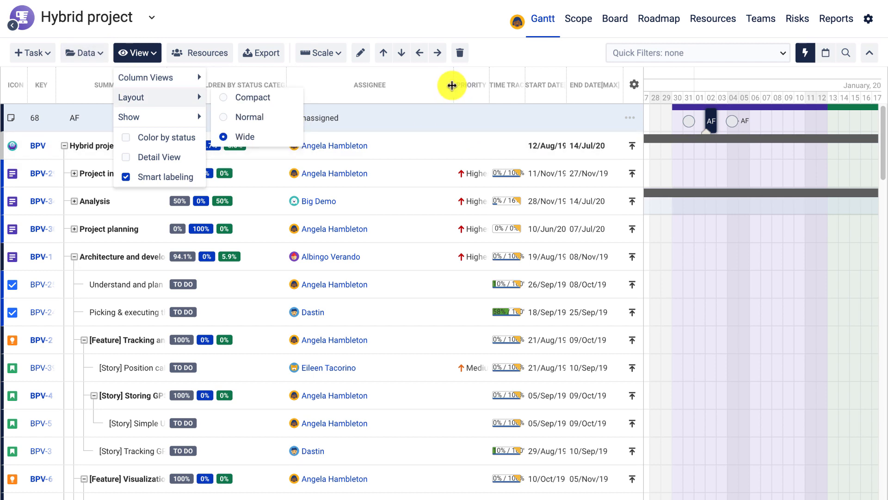
{"action": "left_click_drag", "start_coordinate": [452, 87], "coordinate": [404, 87]}
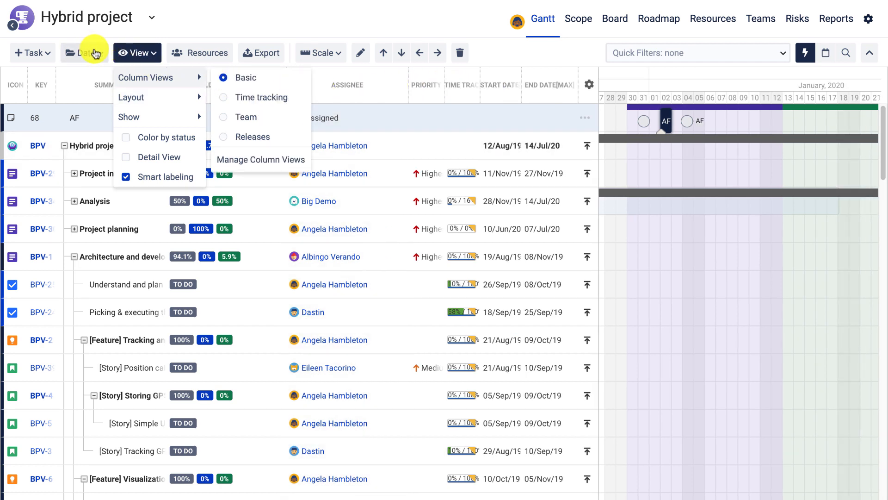
- Group the Gantt tasks by Status and Assignee, and look over the groups under Done
{"action": "left_click", "coordinate": [92, 54]}
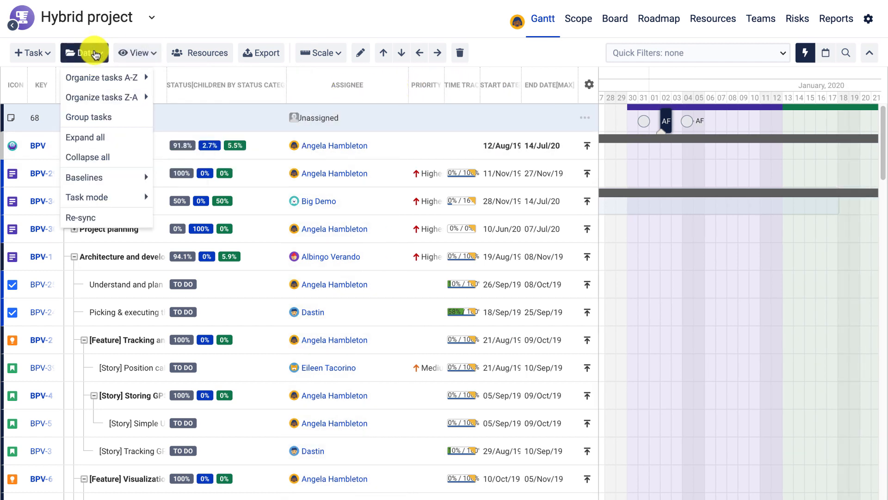
{"action": "left_click", "coordinate": [99, 116]}
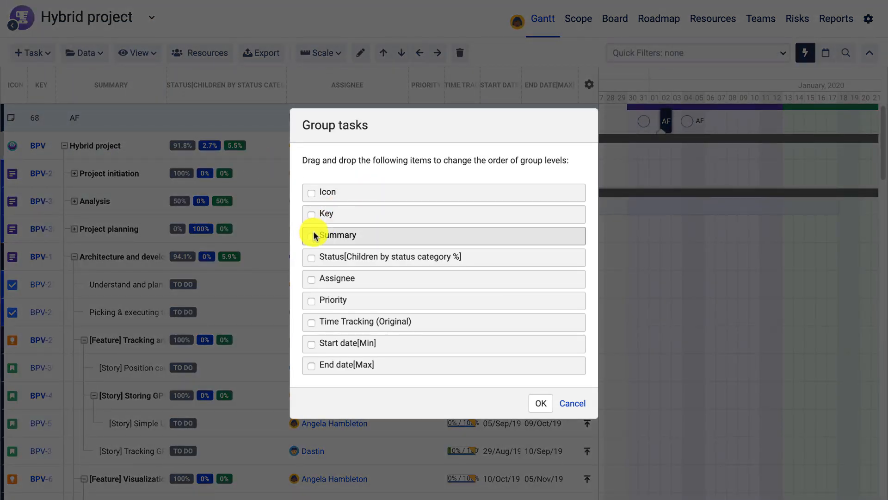
{"action": "left_click", "coordinate": [311, 257]}
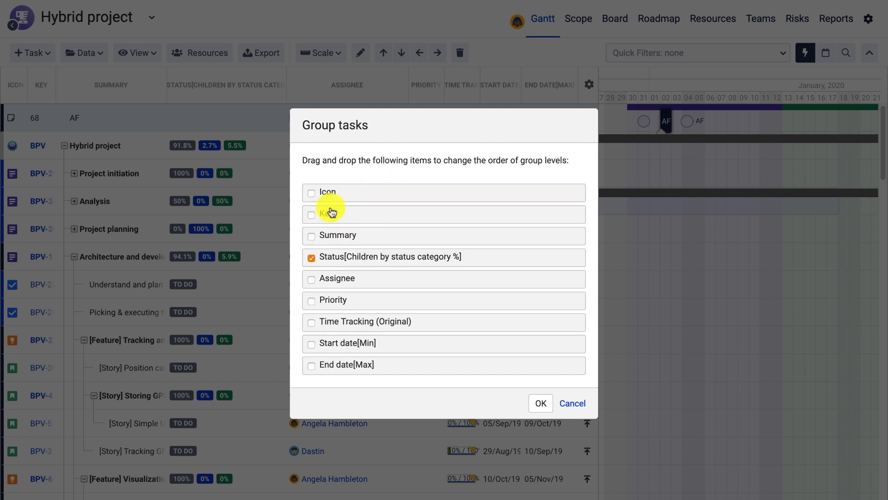
{"action": "left_click", "coordinate": [311, 279]}
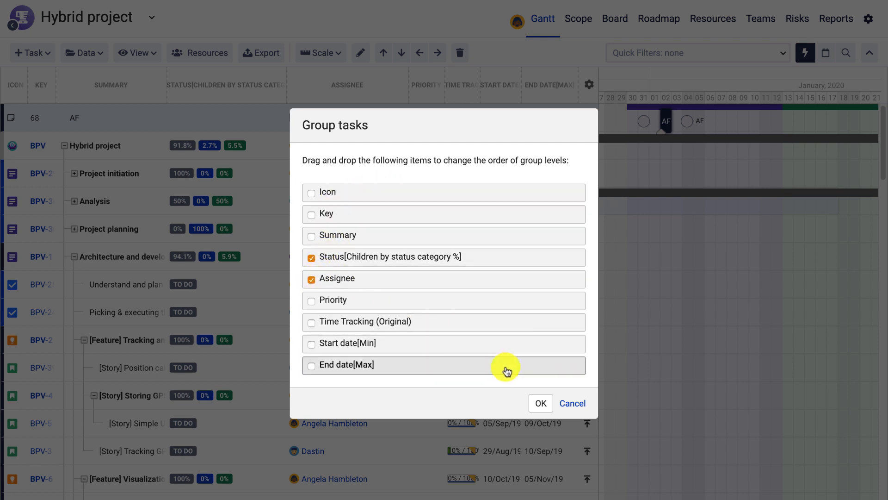
{"action": "left_click", "coordinate": [540, 403]}
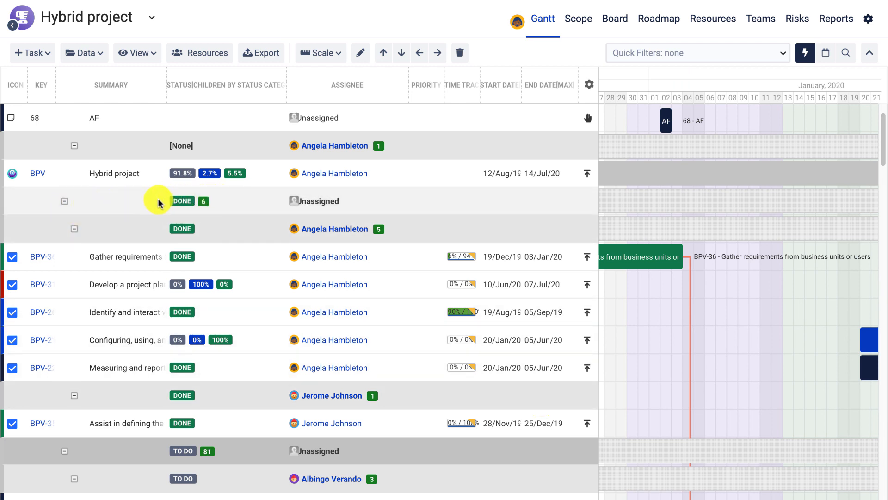
{"action": "left_click", "coordinate": [64, 203]}
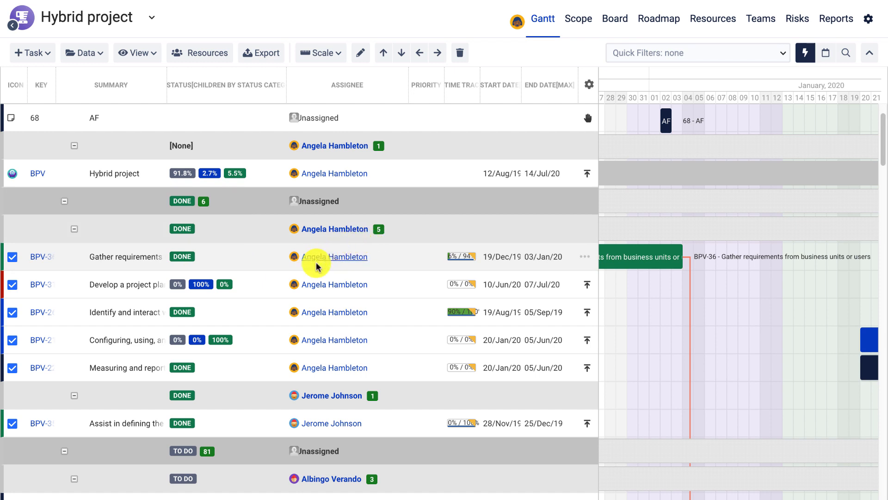
{"action": "scroll", "coordinate": [314, 261], "scroll_direction": "down", "scroll_amount": 1}
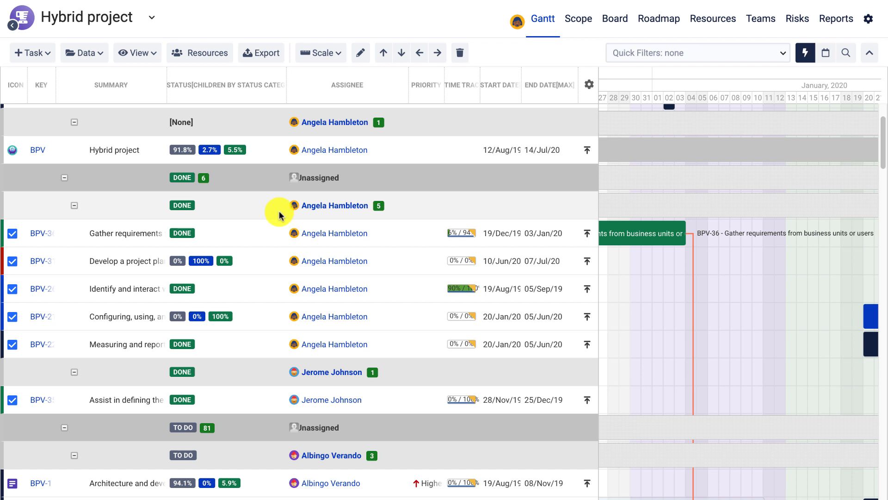
- Open the Hybrid project's reports and present Fix Versions per Status as a list after trying its bar and pie charts
{"action": "left_click", "coordinate": [836, 27]}
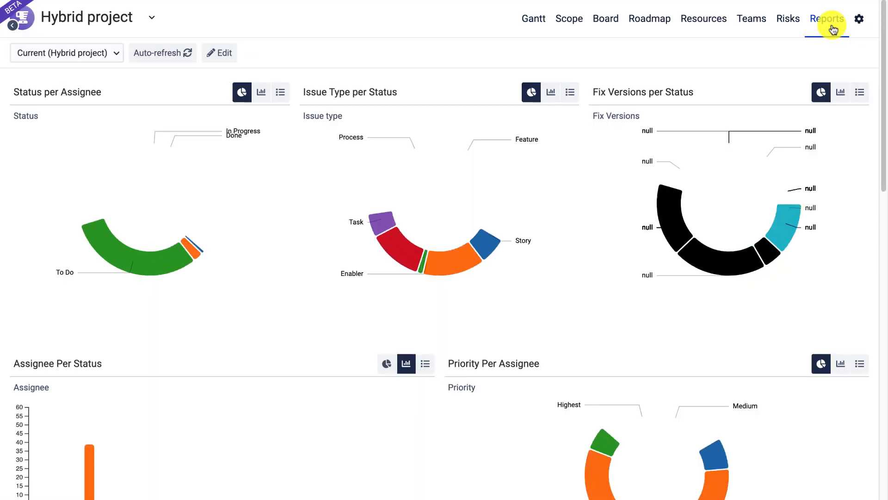
{"action": "left_click", "coordinate": [856, 93]}
{"action": "left_click", "coordinate": [840, 94]}
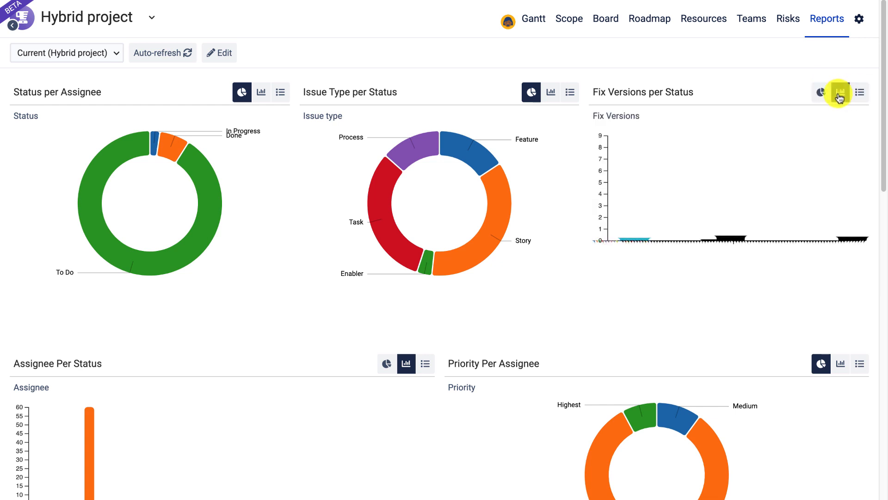
{"action": "left_click", "coordinate": [822, 94]}
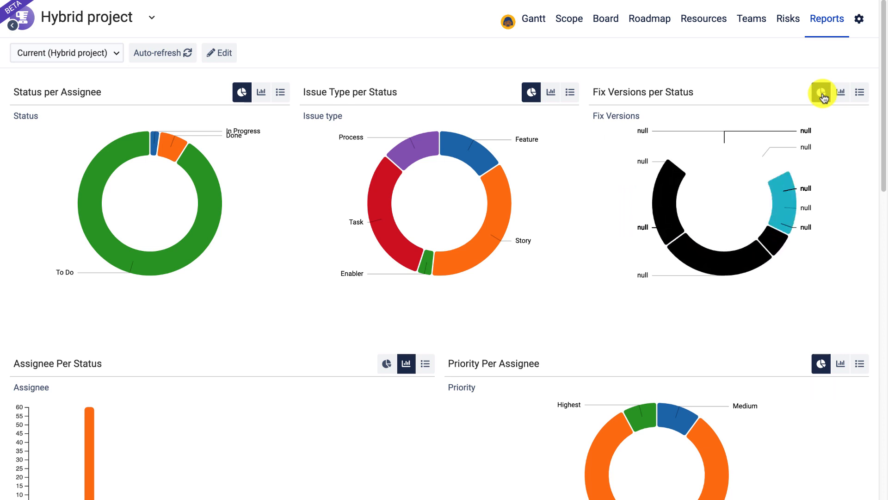
{"action": "left_click", "coordinate": [858, 95]}
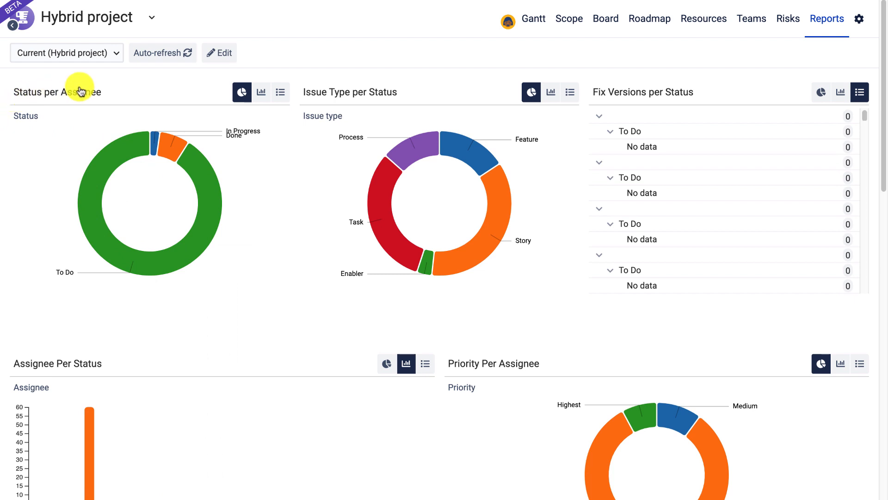
- Drill into the Done status in the Status per Assignee report and present its assignees as a bar chart
{"action": "left_click", "coordinate": [164, 149]}
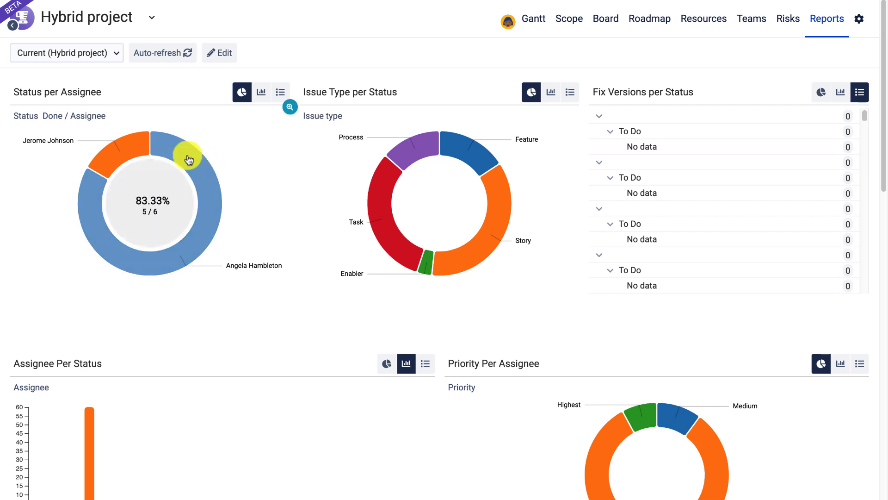
{"action": "mouse_move", "coordinate": [129, 163]}
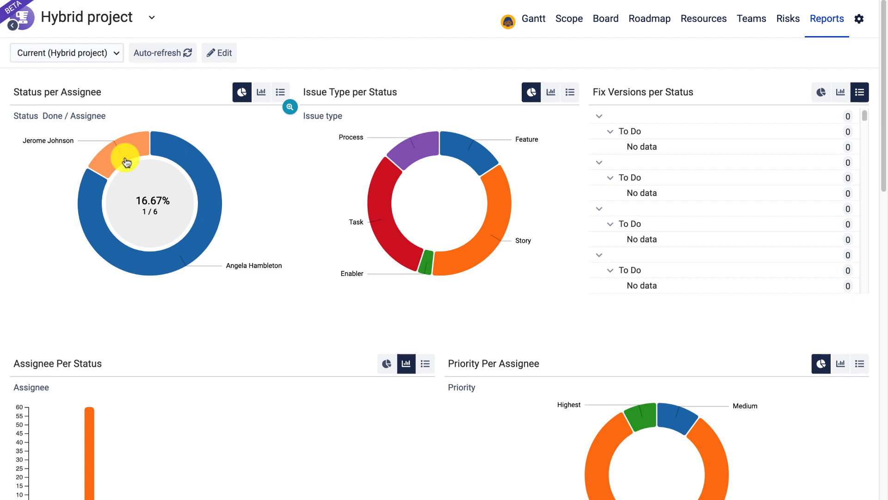
{"action": "left_click", "coordinate": [262, 93]}
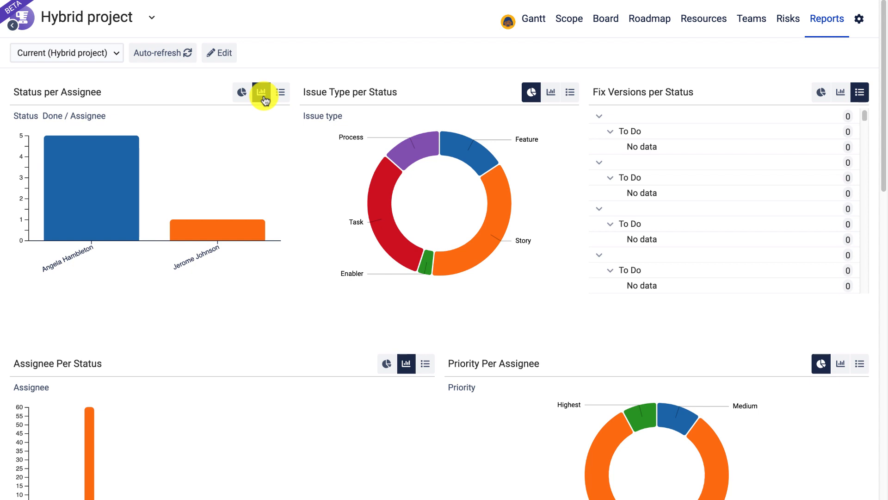
{"action": "left_click", "coordinate": [282, 92]}
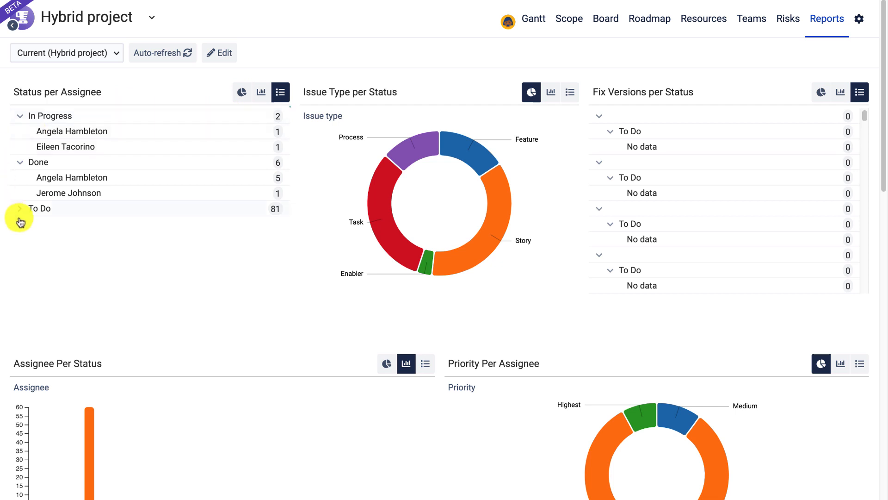
{"action": "left_click", "coordinate": [261, 97]}
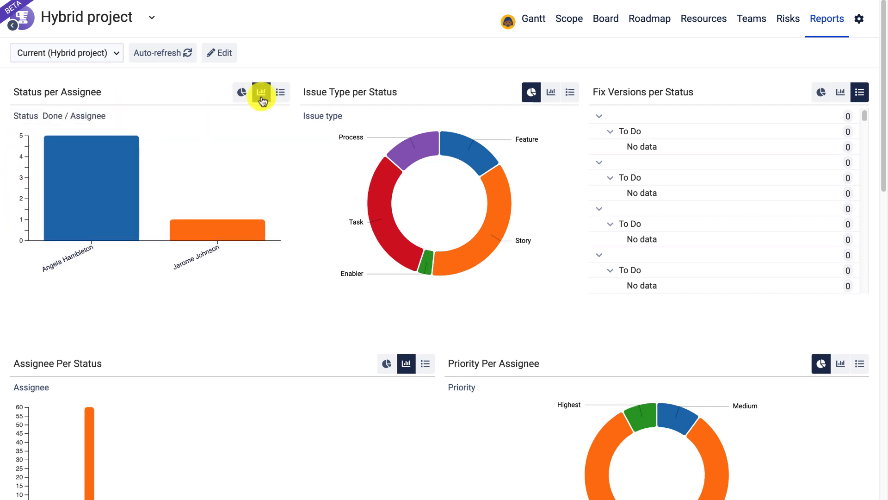
- Look through the remaining reports on the page, including Assignee Per Status, Priority Per Assignee, New Raport and Raport
{"action": "scroll", "coordinate": [262, 101], "scroll_direction": "down", "scroll_amount": 3}
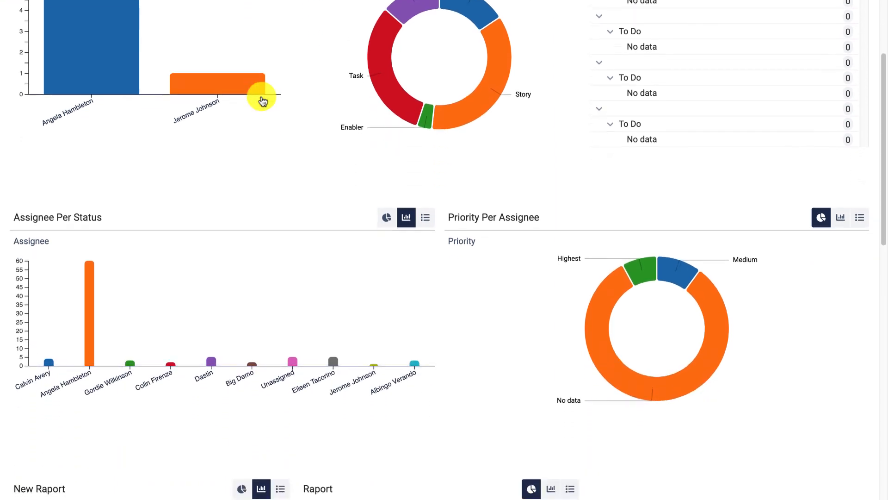
{"action": "scroll", "coordinate": [262, 101], "scroll_direction": "up", "scroll_amount": 2}
{"action": "scroll", "coordinate": [263, 101], "scroll_direction": "up", "scroll_amount": 2}
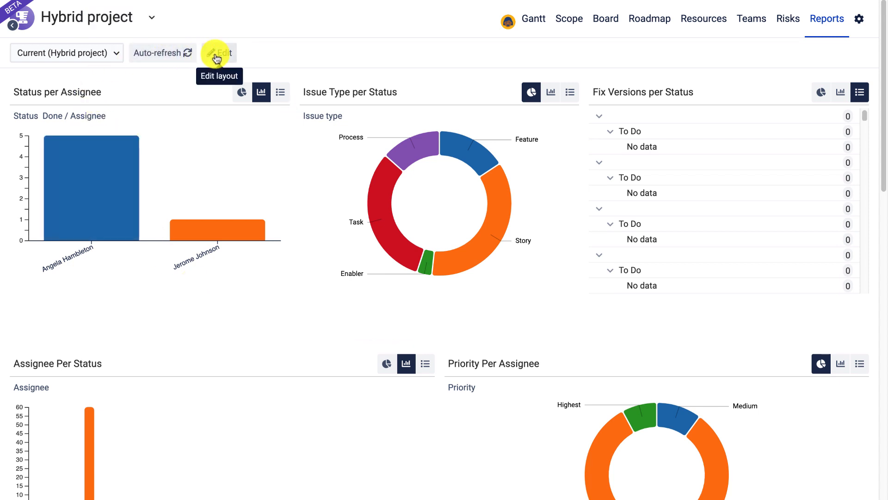
{"action": "scroll", "coordinate": [220, 361], "scroll_direction": "down", "scroll_amount": 8}
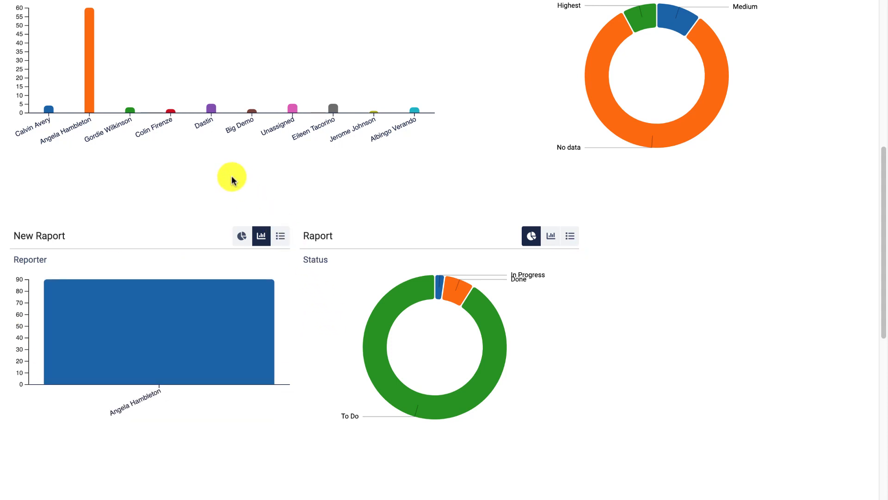
{"action": "scroll", "coordinate": [232, 178], "scroll_direction": "up", "scroll_amount": 6}
{"action": "scroll", "coordinate": [231, 179], "scroll_direction": "up", "scroll_amount": 2}
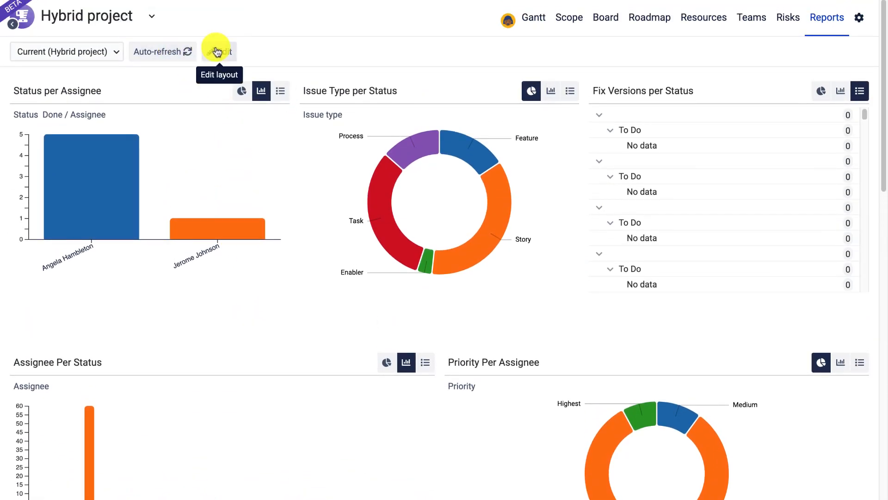
- Look through the Formula and Group by options in the Status per Assignee report's settings, and leave layout editing
{"action": "left_click", "coordinate": [216, 52]}
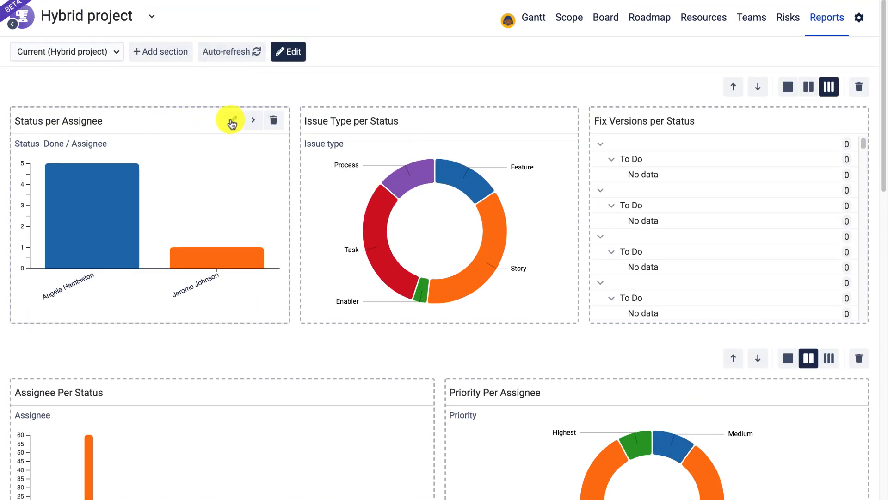
{"action": "left_click", "coordinate": [235, 122]}
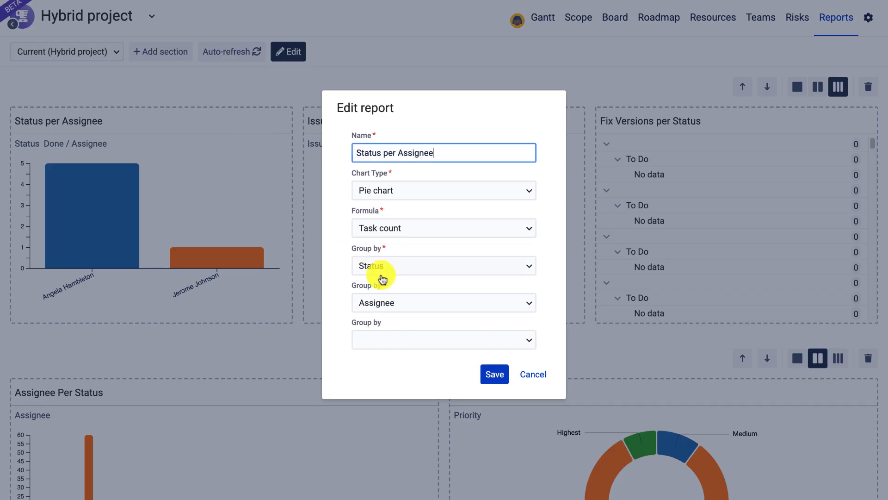
{"action": "left_click", "coordinate": [398, 227]}
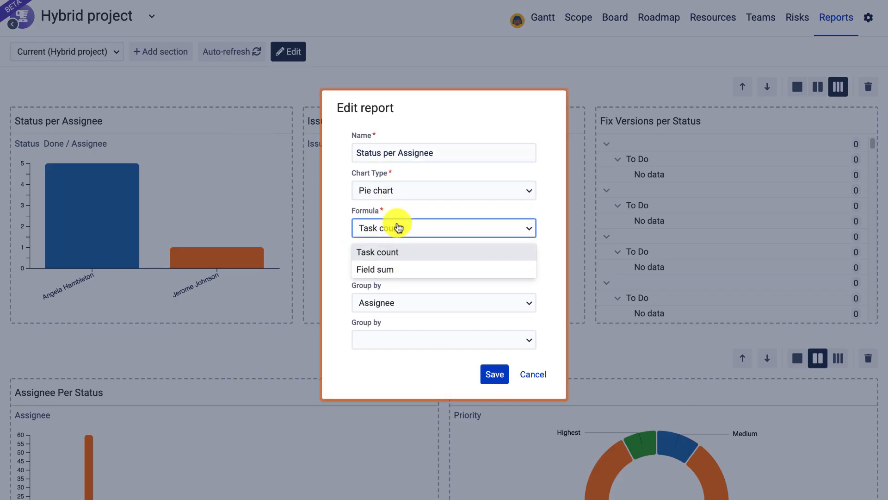
{"action": "left_click", "coordinate": [326, 238]}
{"action": "left_click", "coordinate": [391, 267]}
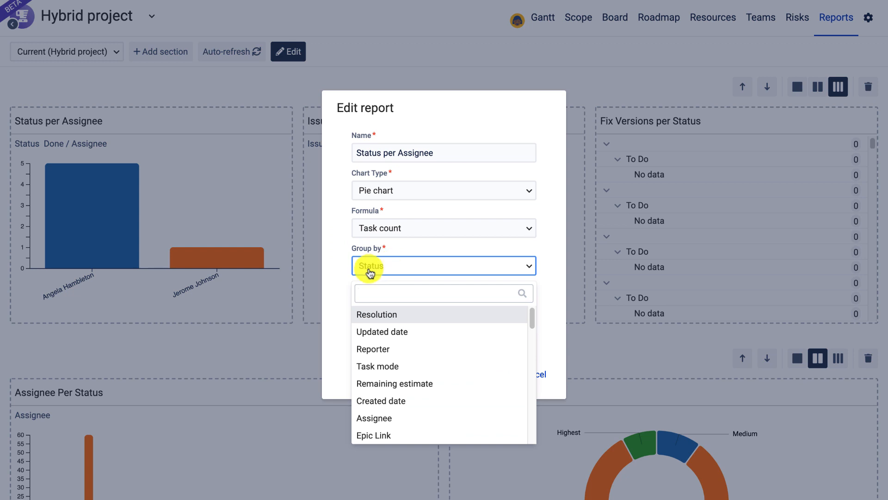
{"action": "left_click", "coordinate": [370, 268]}
{"action": "left_click", "coordinate": [384, 303]}
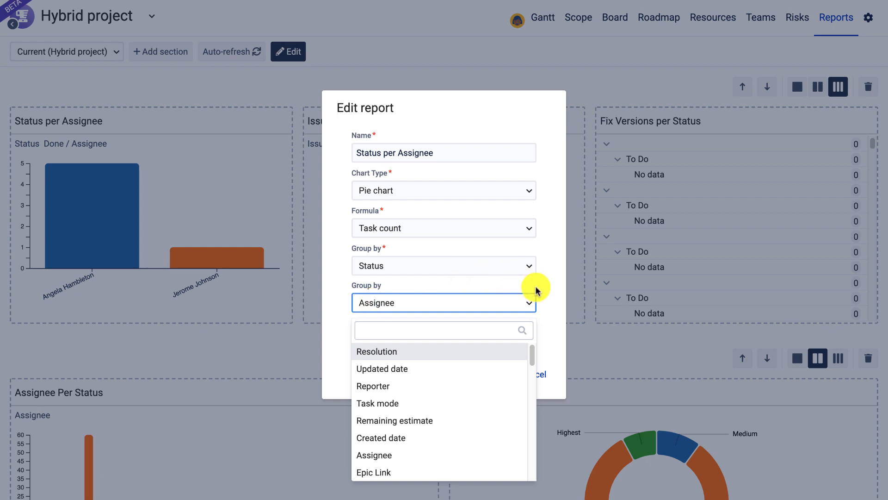
{"action": "left_click", "coordinate": [538, 289]}
{"action": "left_click", "coordinate": [526, 373]}
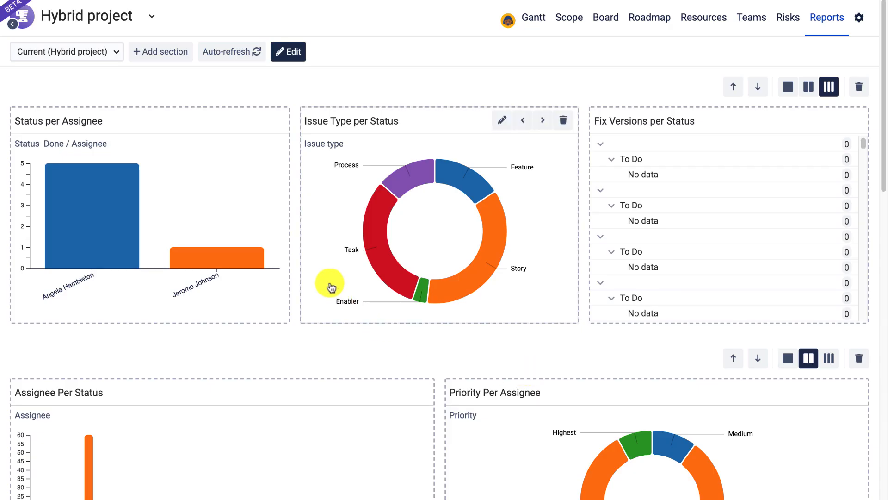
{"action": "left_click", "coordinate": [283, 51]}
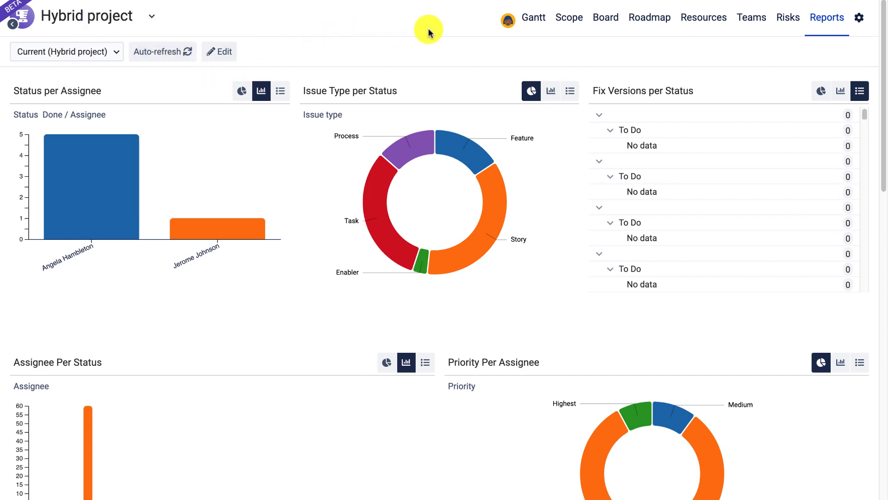
- Return to the Gantt and remove the task grouping by Status and Assignee
{"action": "left_click", "coordinate": [544, 18]}
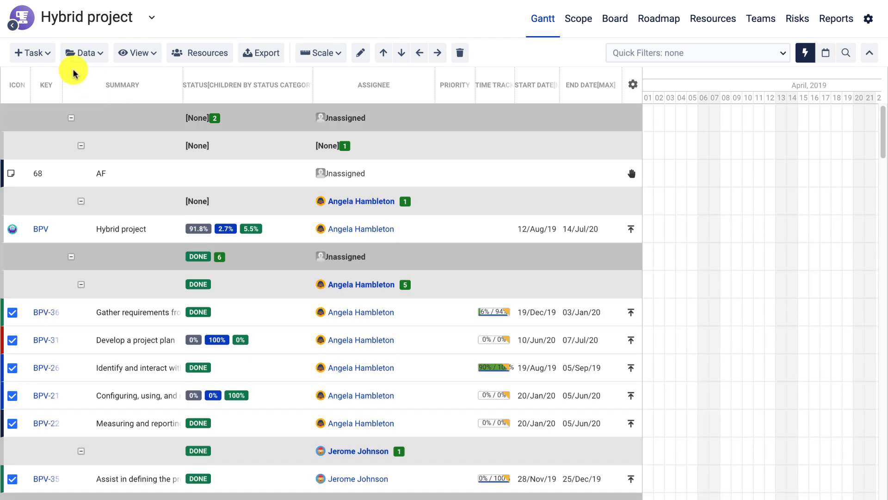
{"action": "left_click", "coordinate": [88, 55]}
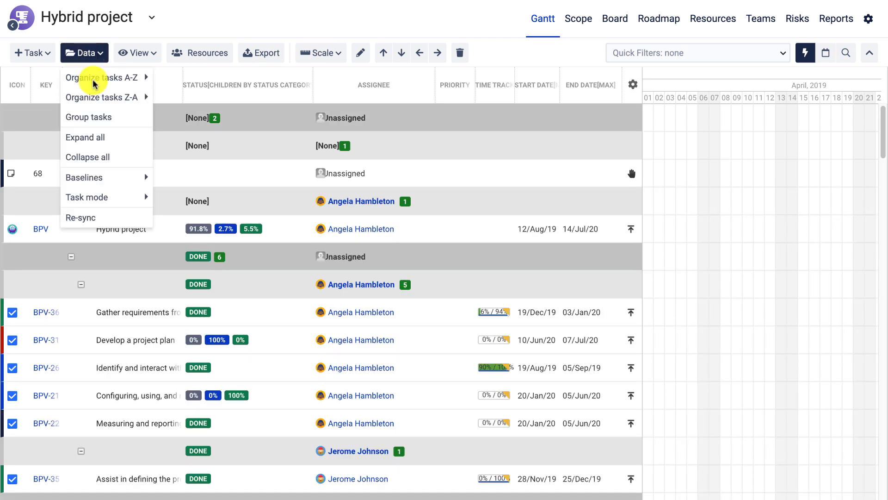
{"action": "left_click", "coordinate": [86, 117]}
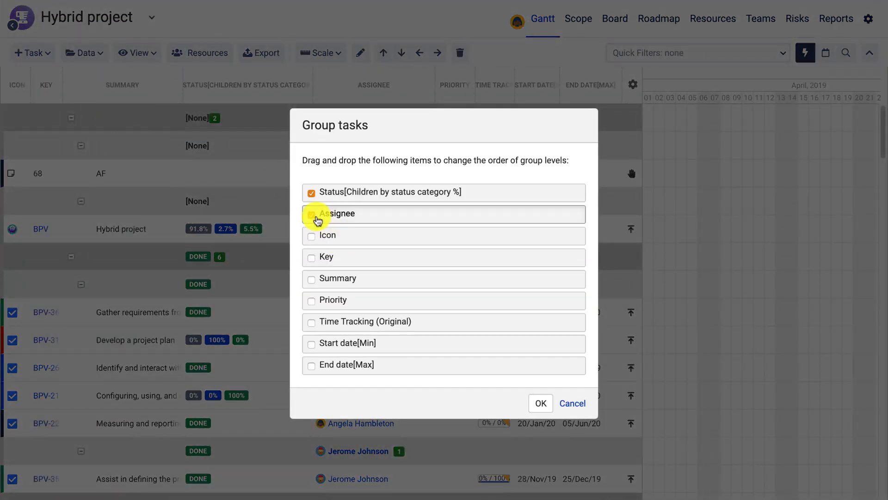
{"action": "left_click", "coordinate": [311, 193]}
{"action": "left_click", "coordinate": [311, 215]}
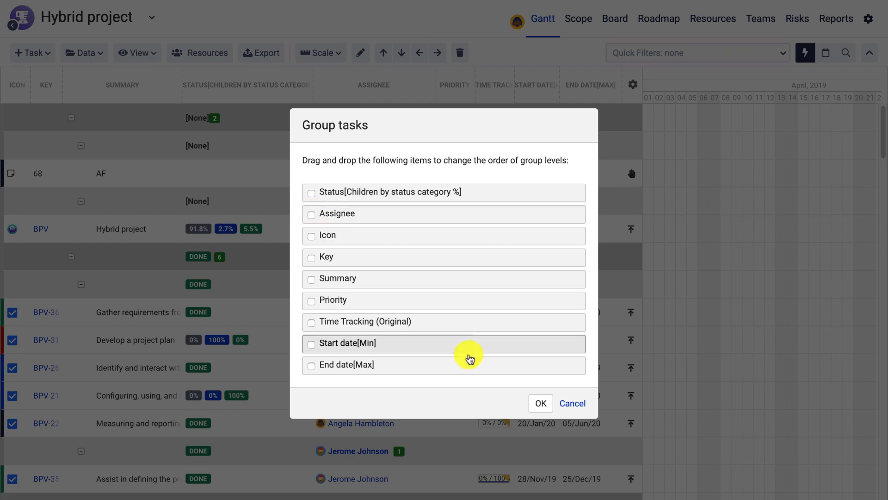
{"action": "left_click", "coordinate": [540, 403]}
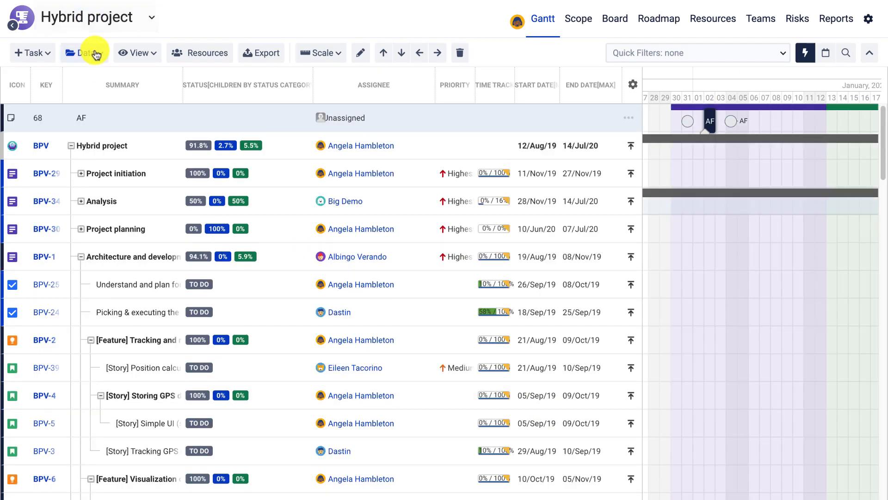
- Collapse all Gantt tasks, and briefly expand the Hybrid project to its first level before collapsing it again
{"action": "left_click", "coordinate": [94, 53]}
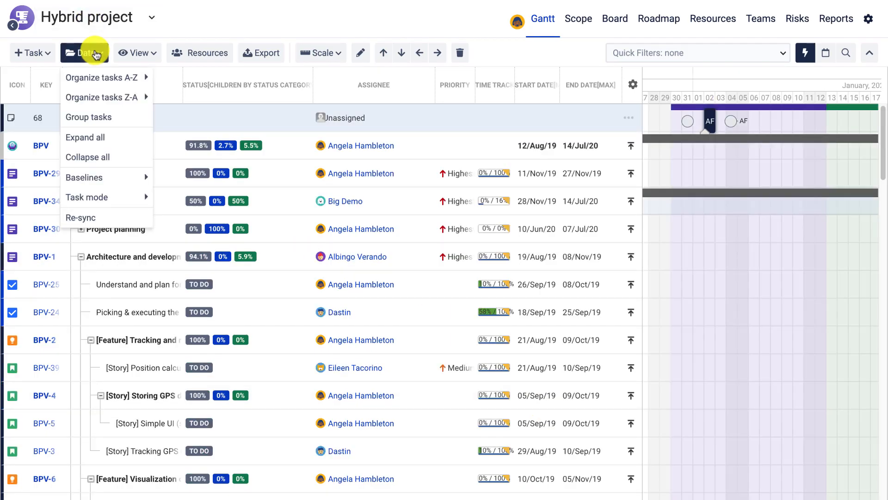
{"action": "left_click", "coordinate": [88, 157]}
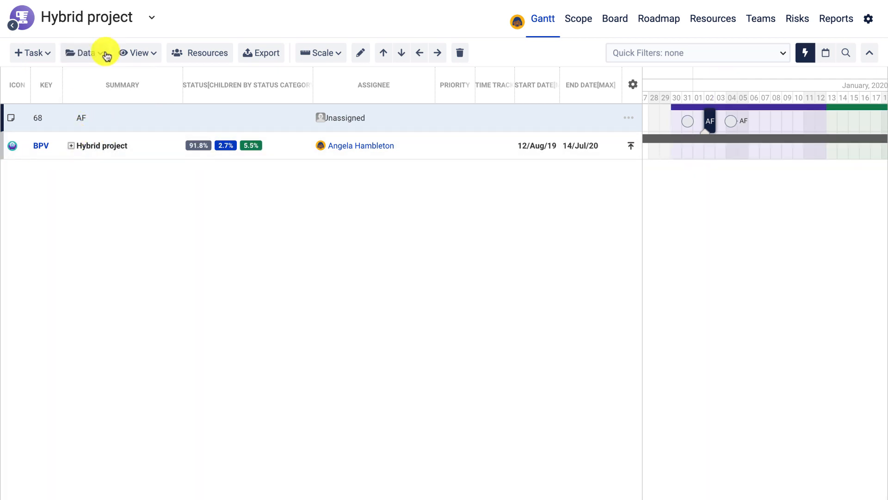
{"action": "left_click", "coordinate": [72, 148]}
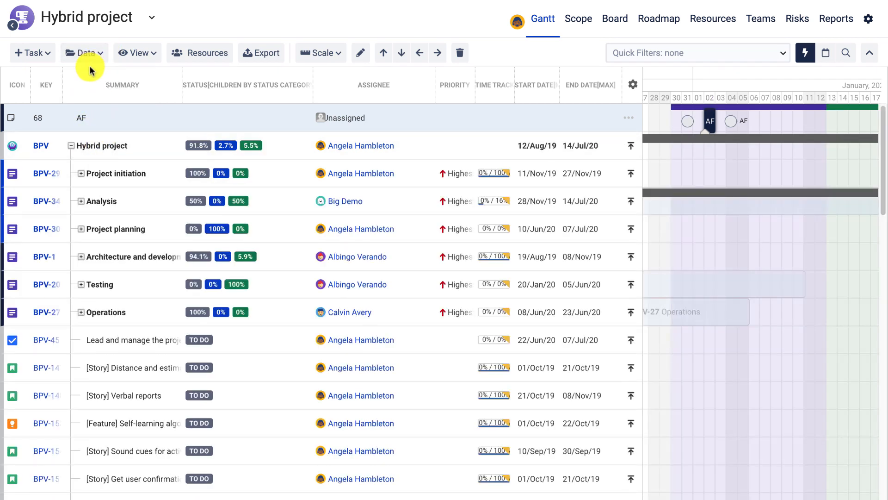
{"action": "left_click", "coordinate": [71, 147]}
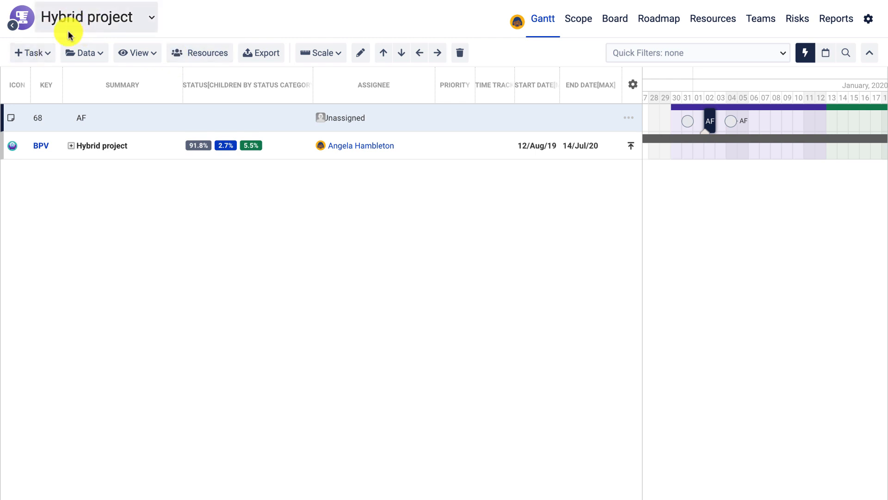
- Look at the options for creating and deleting baselines of the Hybrid project
{"action": "left_click", "coordinate": [100, 60]}
{"action": "mouse_move", "coordinate": [92, 180]}
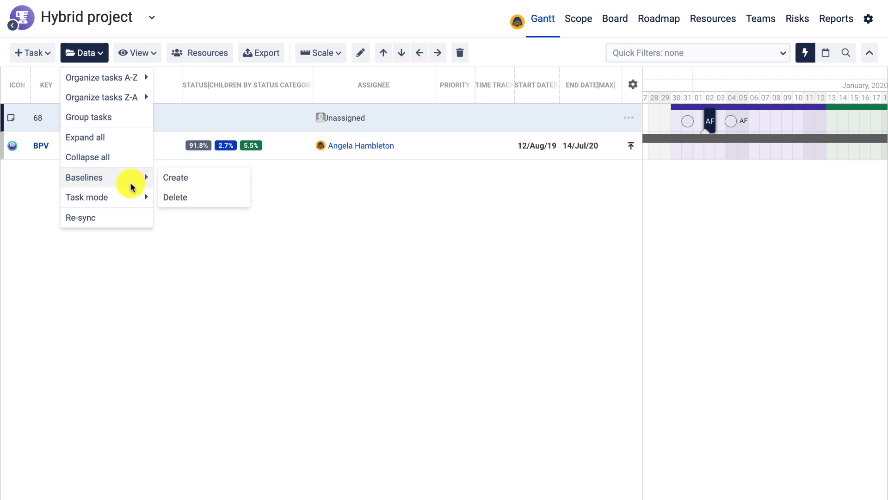
{"action": "mouse_move", "coordinate": [131, 203]}
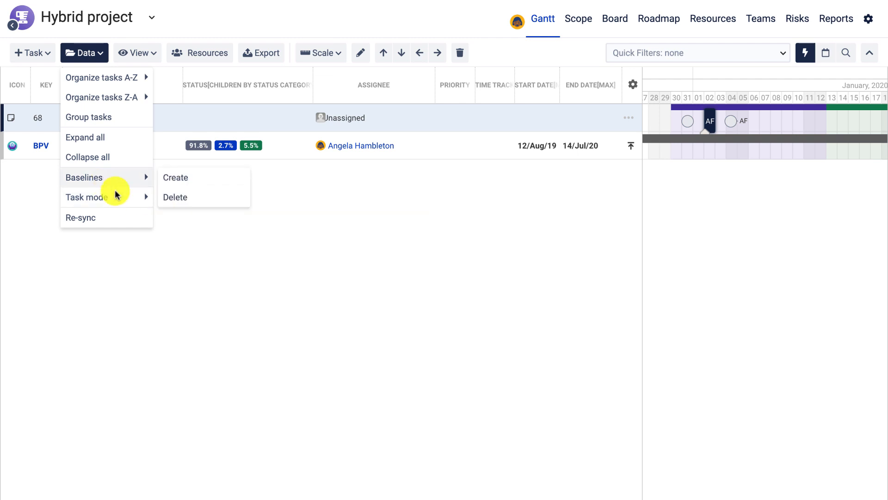
{"action": "left_click", "coordinate": [82, 153]}
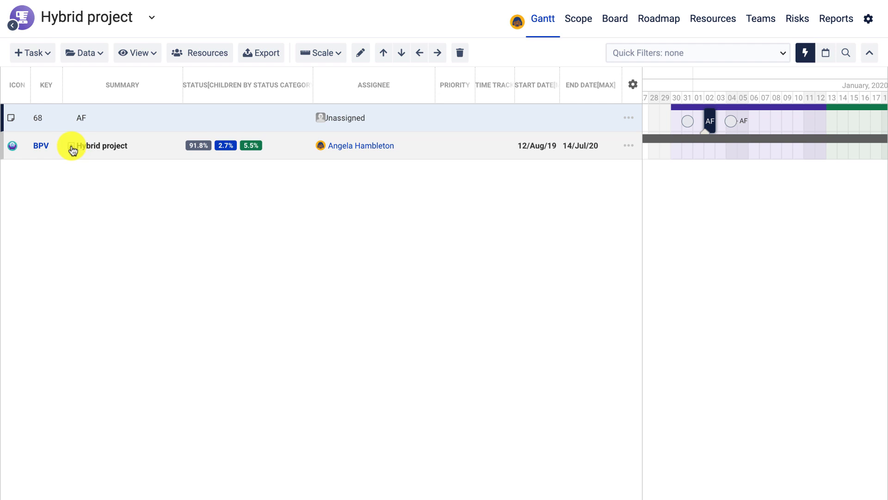
- Expand the Hybrid project and move the BPV-157 step count story on the timeline to start on 3 October 2019
{"action": "left_click", "coordinate": [71, 146]}
{"action": "scroll", "coordinate": [249, 256], "scroll_direction": "down", "scroll_amount": 10}
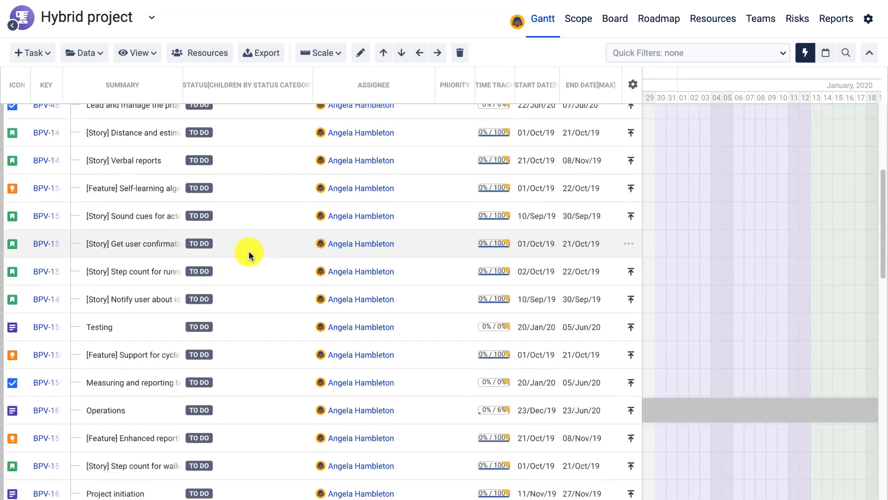
{"action": "left_click", "coordinate": [287, 274]}
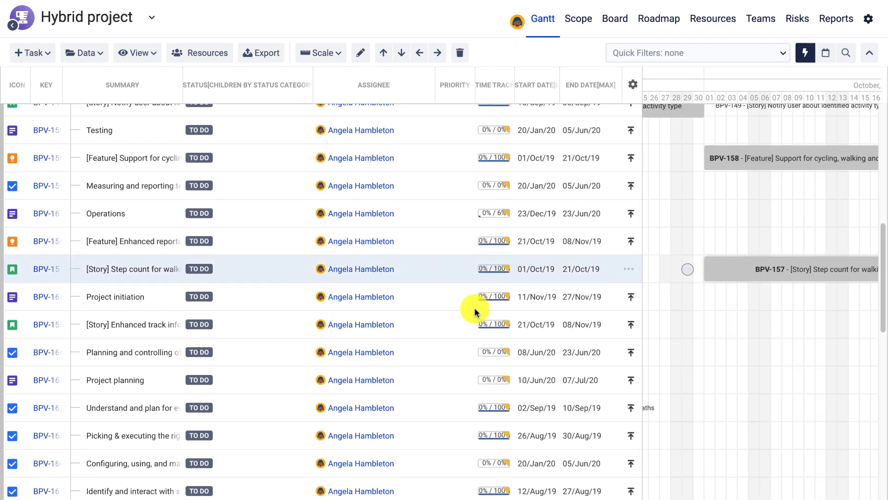
{"action": "left_click_drag", "start_coordinate": [718, 268], "coordinate": [734, 268]}
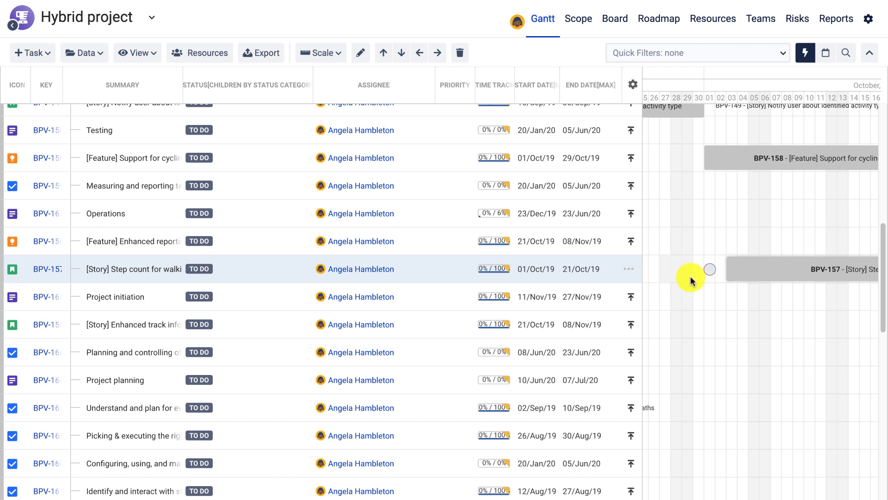
{"action": "scroll", "coordinate": [692, 280], "scroll_direction": "right", "scroll_amount": 5}
{"action": "scroll", "coordinate": [692, 280], "scroll_direction": "left", "scroll_amount": 3}
{"action": "scroll", "coordinate": [691, 279], "scroll_direction": "left", "scroll_amount": 3}
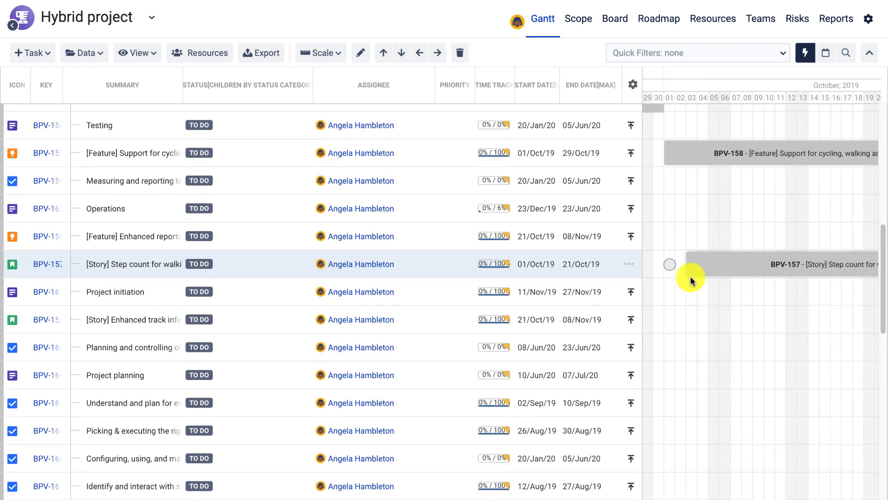
- Review the available task modes, including the description of Auto bottom up
{"action": "left_click", "coordinate": [90, 55]}
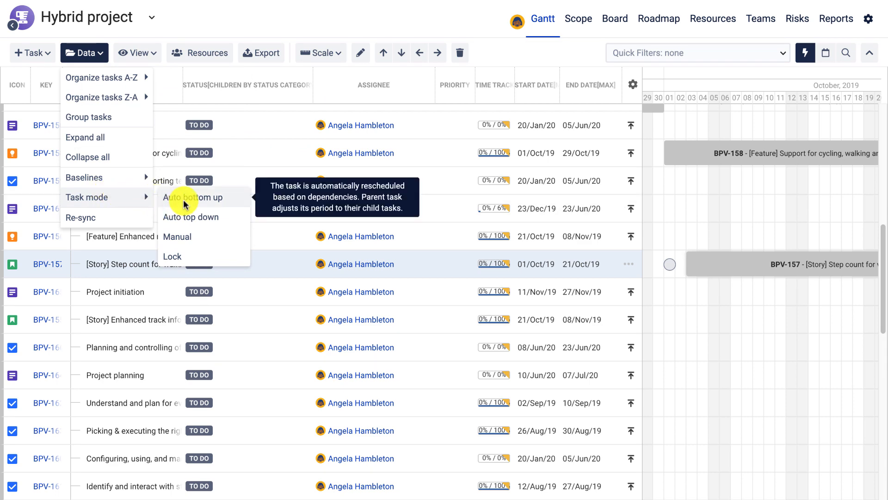
{"action": "scroll", "coordinate": [672, 202], "scroll_direction": "up", "scroll_amount": 8}
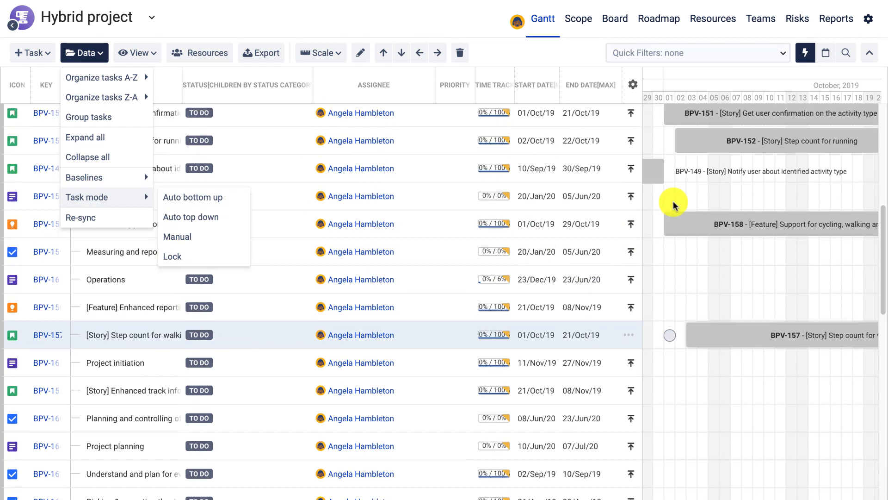
{"action": "scroll", "coordinate": [673, 204], "scroll_direction": "up", "scroll_amount": 5}
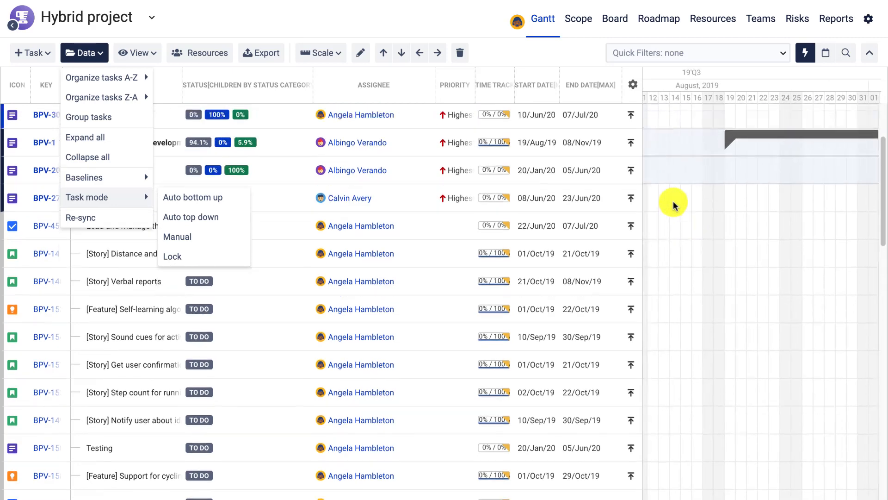
{"action": "scroll", "coordinate": [673, 204], "scroll_direction": "right", "scroll_amount": 10}
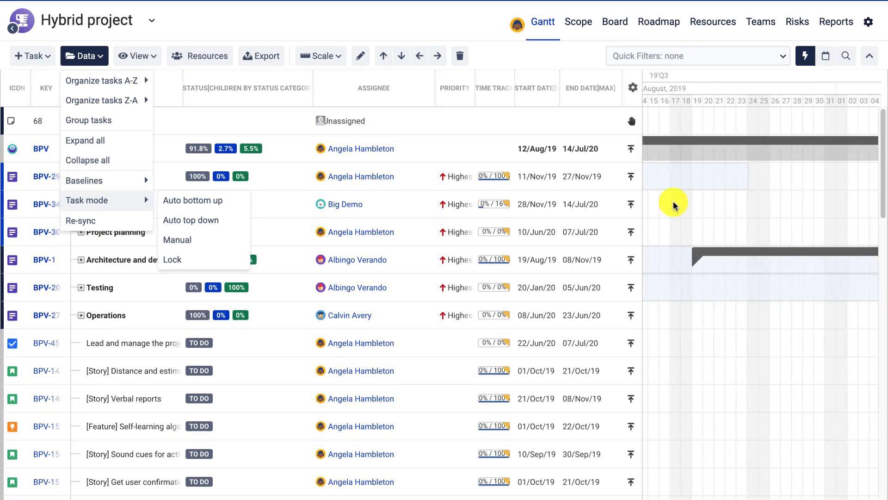
- Widen the timeline area, expand Project initiation and move its New task 1 to 25 November–11 December 2019
{"action": "left_click_drag", "start_coordinate": [638, 195], "coordinate": [405, 193]}
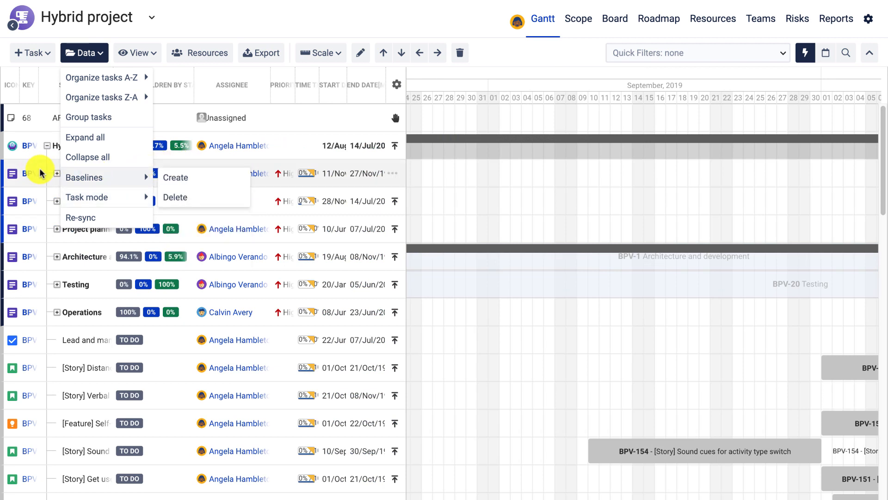
{"action": "left_click", "coordinate": [55, 175]}
{"action": "left_click", "coordinate": [90, 199]}
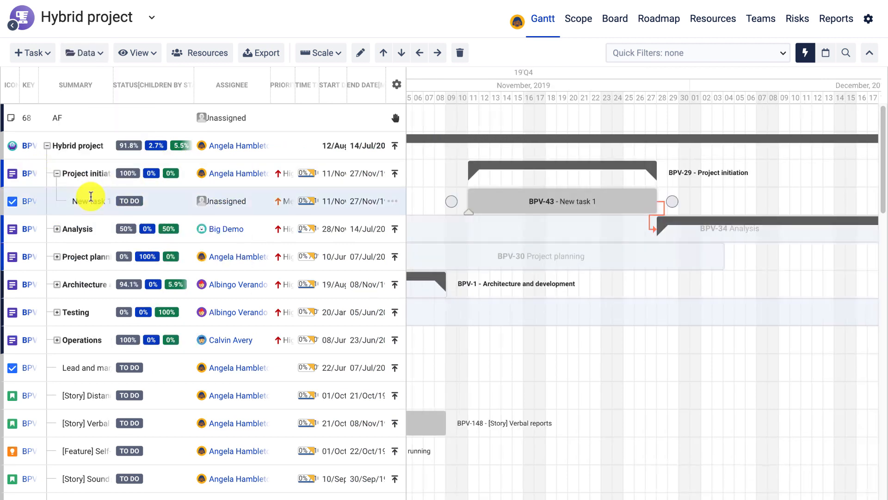
{"action": "left_click_drag", "start_coordinate": [593, 186], "coordinate": [767, 206]}
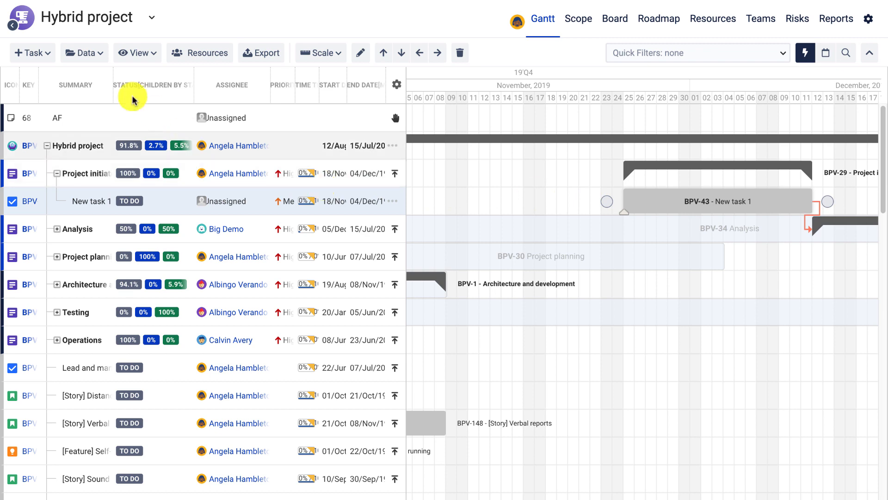
- Set the task mode to Manual and move New task 1 to 4–20 December 2019, beyond the Project initiation period
{"action": "left_click", "coordinate": [97, 54]}
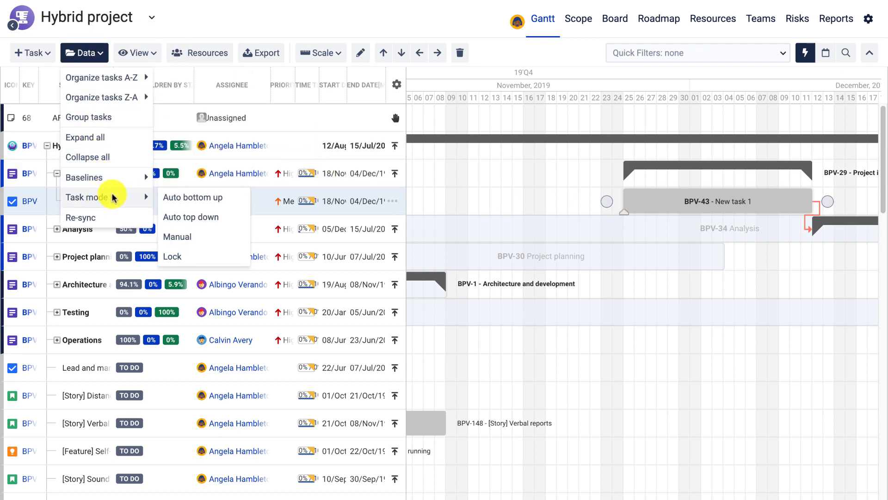
{"action": "left_click", "coordinate": [175, 238]}
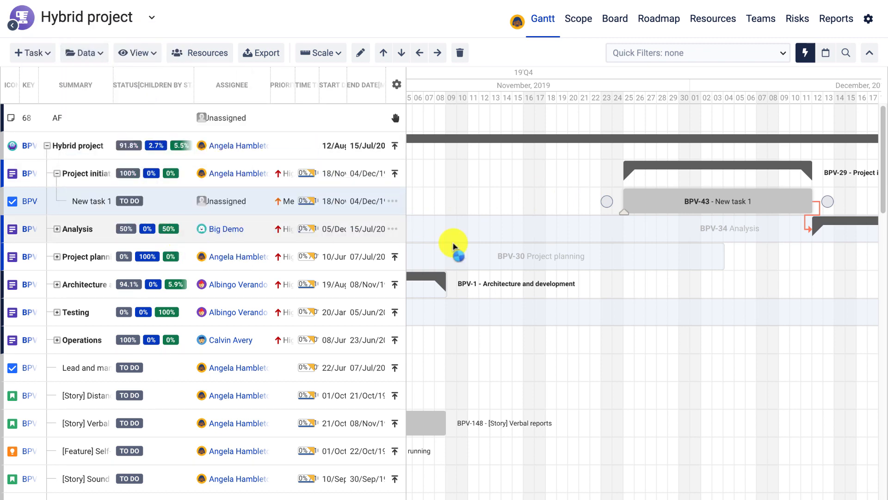
{"action": "scroll", "coordinate": [617, 174], "scroll_direction": "up", "scroll_amount": 3}
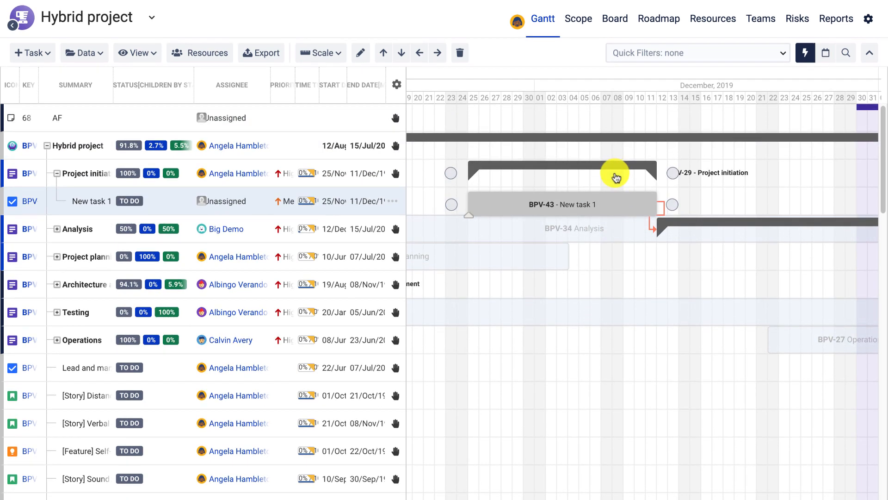
{"action": "left_click_drag", "start_coordinate": [605, 198], "coordinate": [700, 206]}
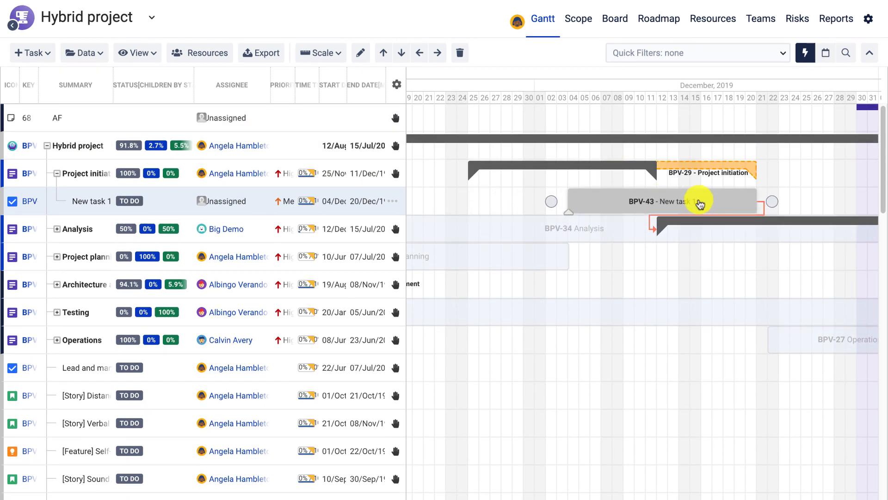
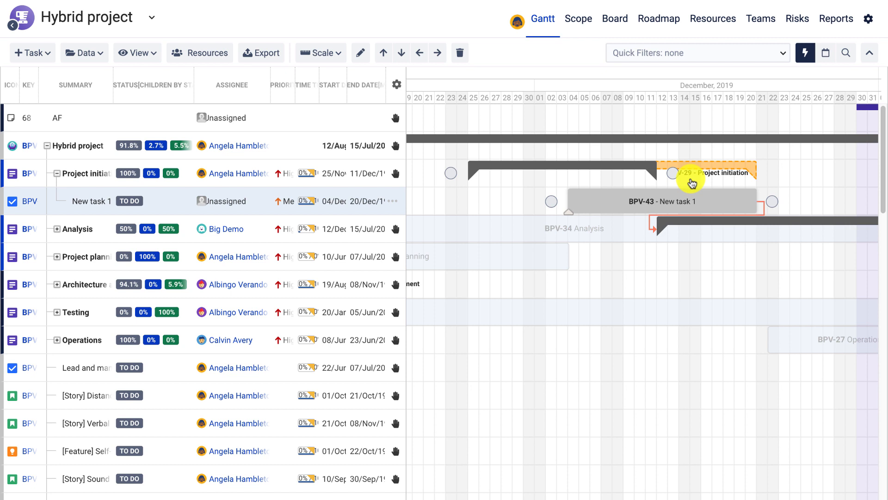
- Move New task 1 on the timeline to 28 November–16 December 2019 and read the description of the Re-sync option
{"action": "left_click", "coordinate": [87, 53]}
{"action": "mouse_move", "coordinate": [90, 111]}
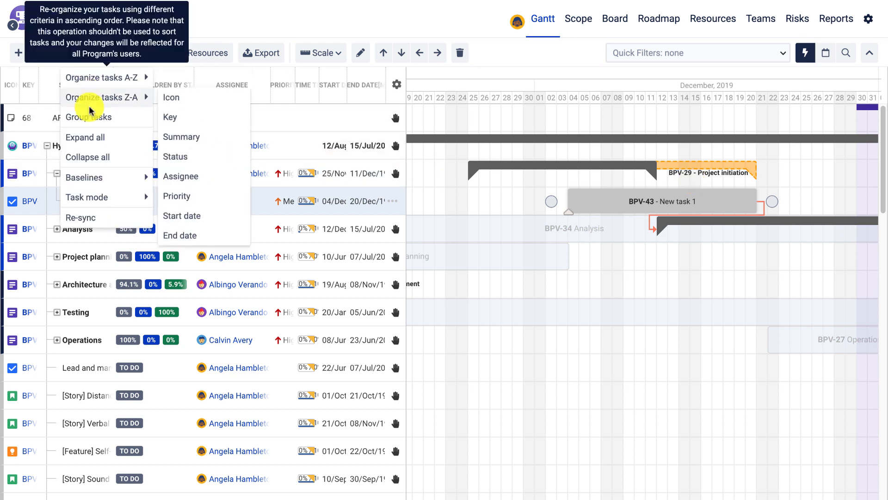
{"action": "mouse_move", "coordinate": [89, 200]}
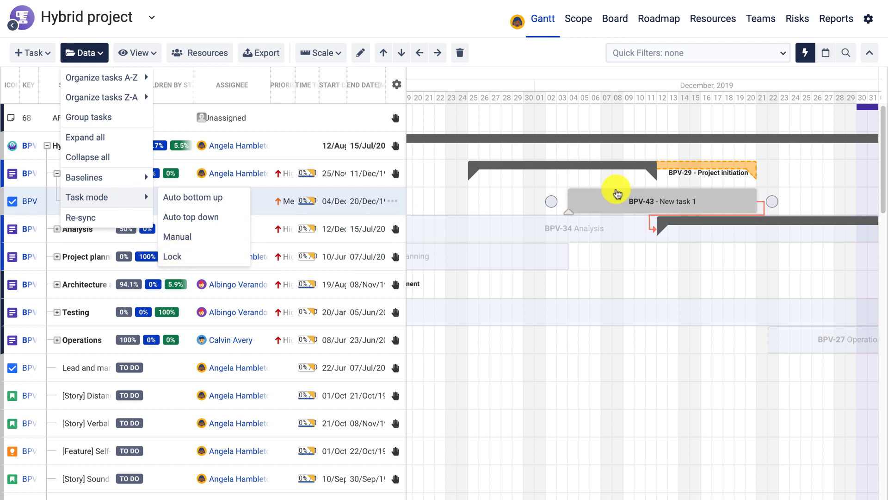
{"action": "left_click_drag", "start_coordinate": [597, 198], "coordinate": [529, 199]}
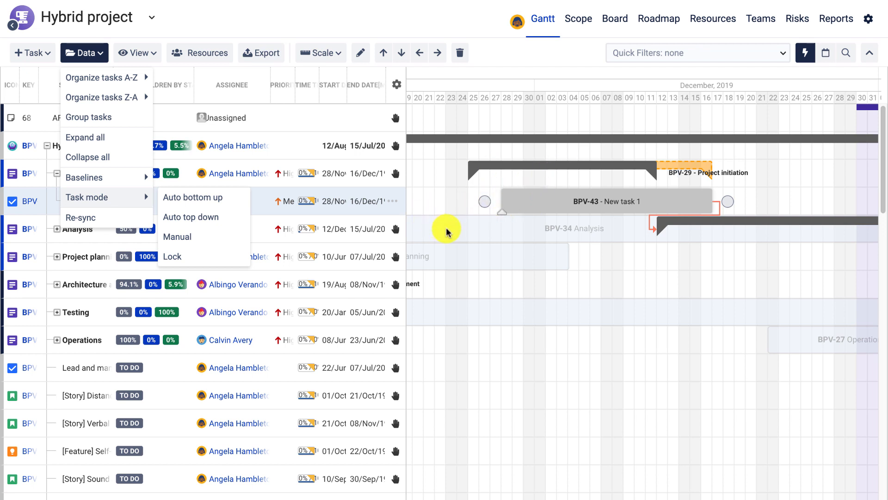
{"action": "left_click", "coordinate": [96, 56]}
{"action": "left_click", "coordinate": [96, 55]}
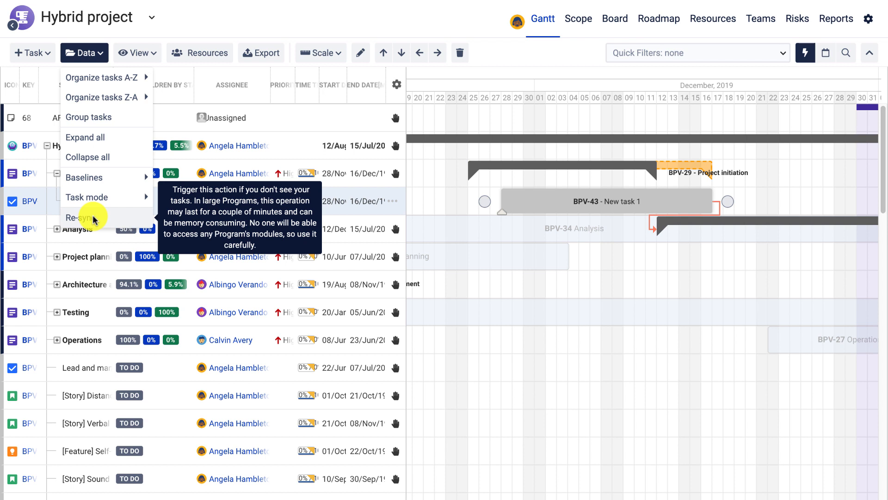
- Apply the Time tracking column view and set the layout to Normal
{"action": "left_click", "coordinate": [147, 54]}
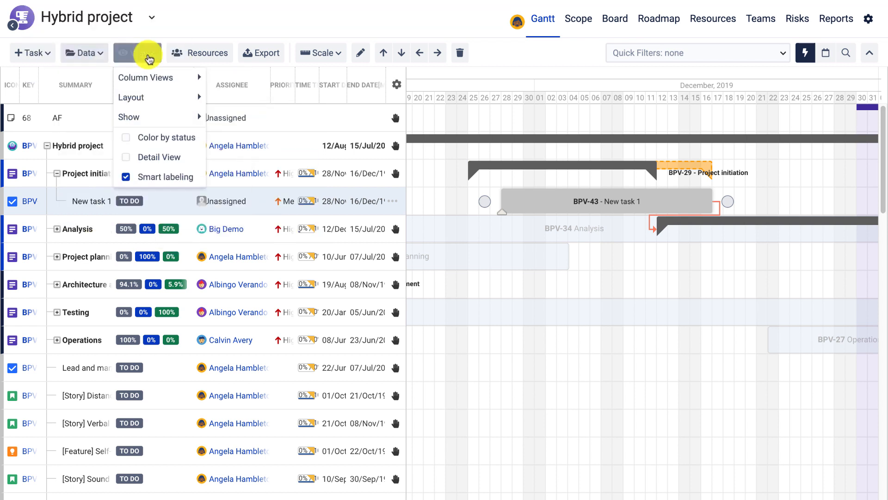
{"action": "left_click", "coordinate": [157, 78]}
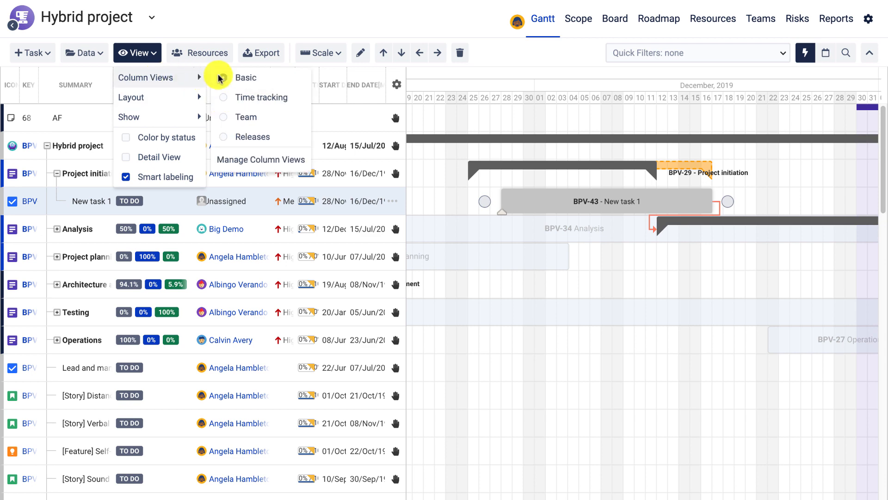
{"action": "left_click", "coordinate": [227, 98]}
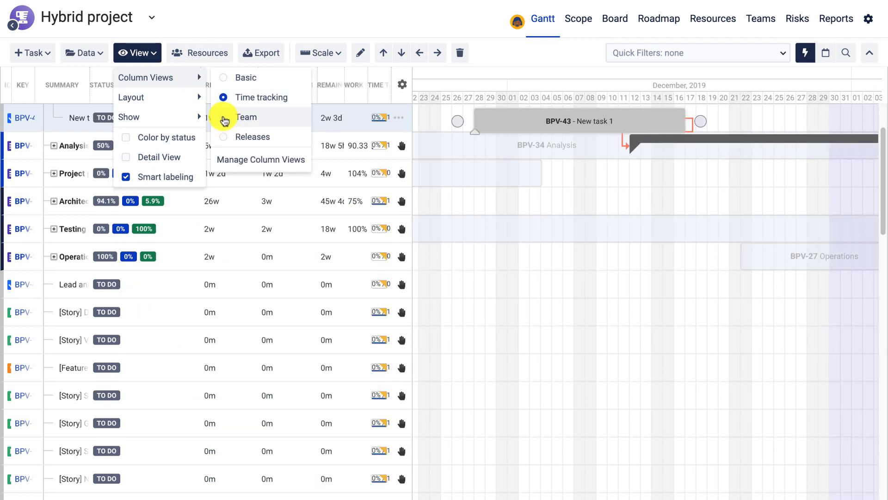
{"action": "mouse_move", "coordinate": [162, 93]}
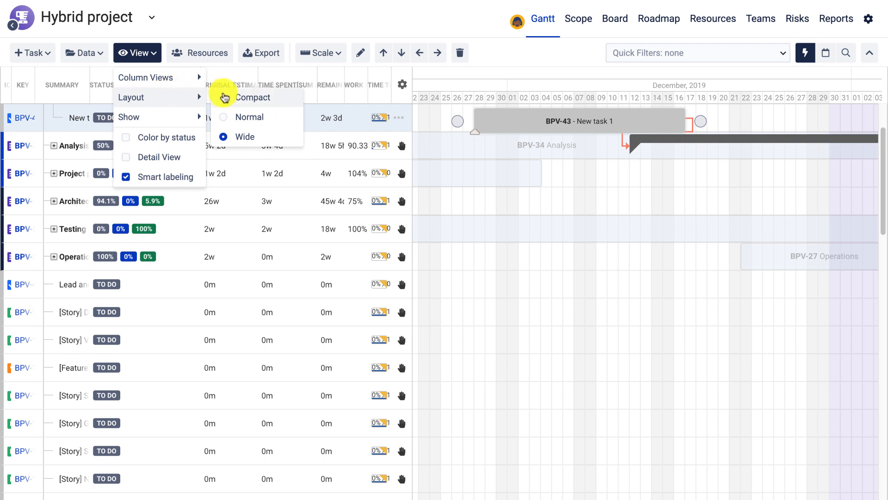
{"action": "left_click", "coordinate": [227, 121]}
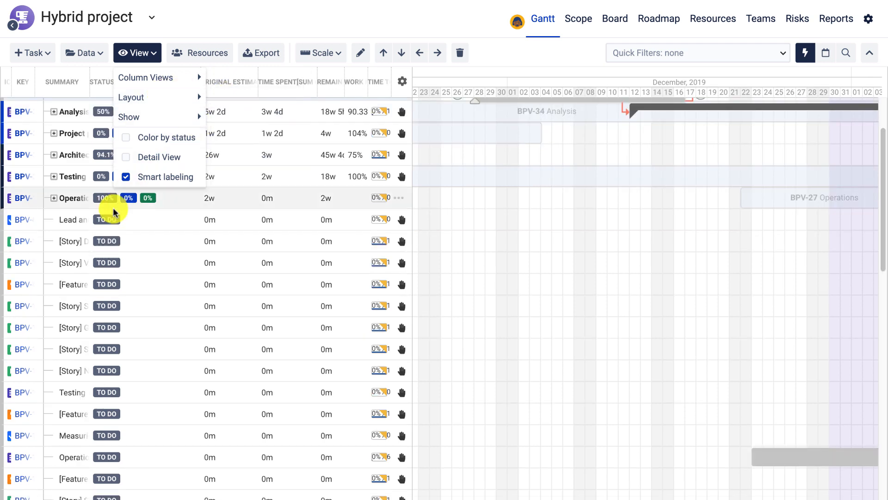
- Widen the Key column and toggle the display of markers on the timeline
{"action": "left_click_drag", "start_coordinate": [35, 73], "coordinate": [86, 73]}
{"action": "mouse_move", "coordinate": [141, 119]}
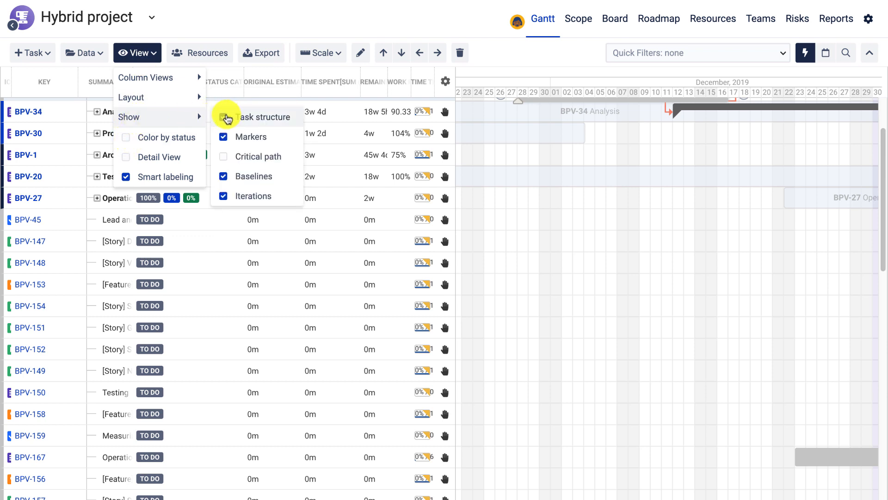
{"action": "left_click", "coordinate": [223, 138]}
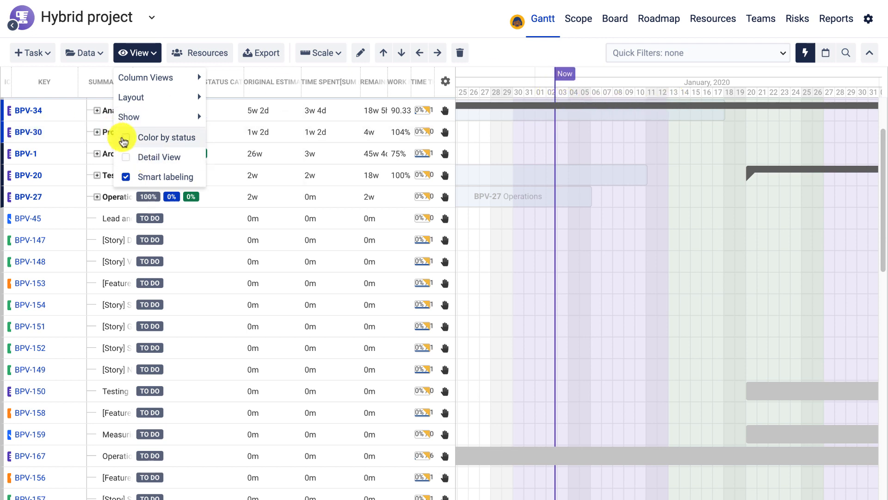
- Try colouring the task bars by status, return to the standard colouring, and colour the Testing task BPV-150 orange
{"action": "left_click", "coordinate": [125, 139]}
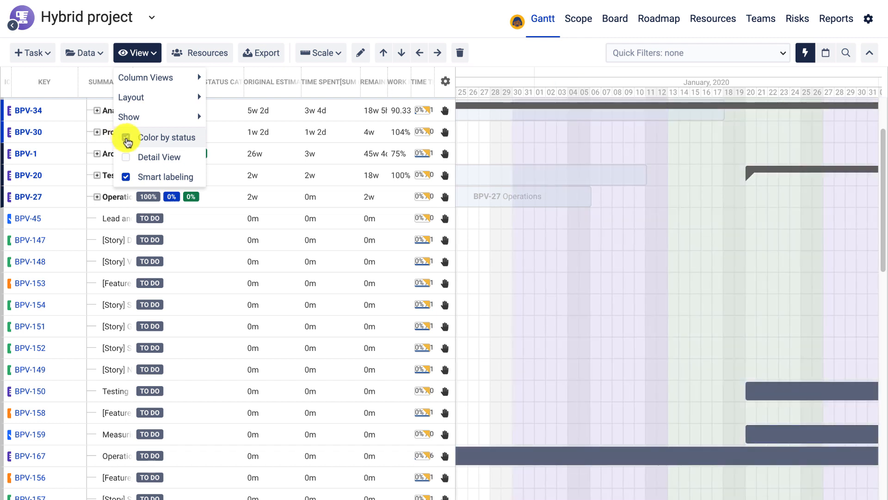
{"action": "left_click", "coordinate": [126, 138]}
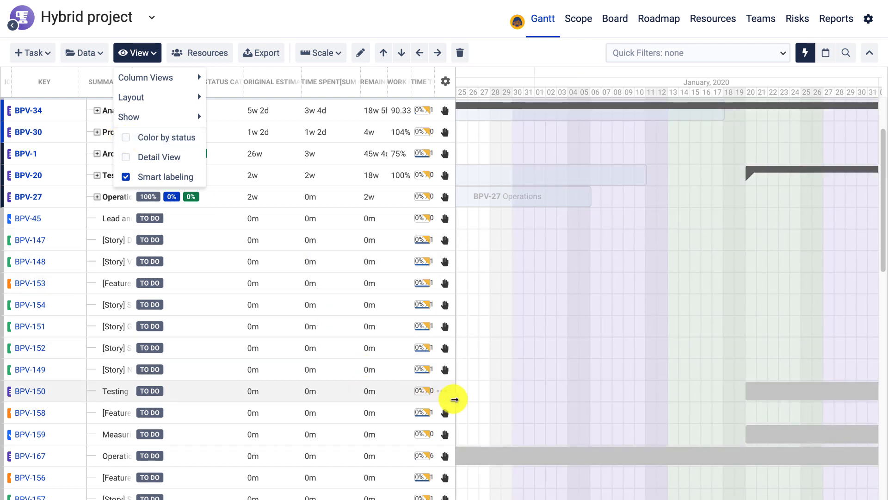
{"action": "left_click", "coordinate": [443, 393]}
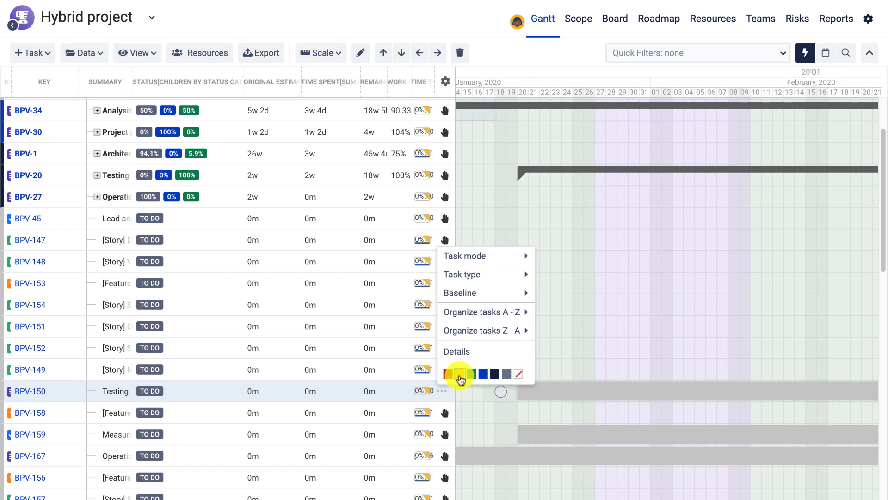
{"action": "left_click", "coordinate": [459, 373]}
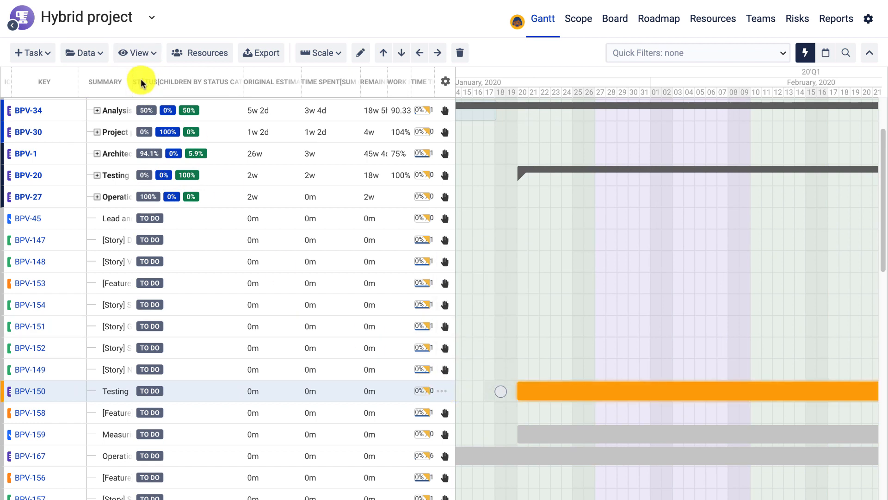
- Review the task organizing criteria and the task mode and baseline options available for BPV-45 and for the program
{"action": "left_click", "coordinate": [87, 53]}
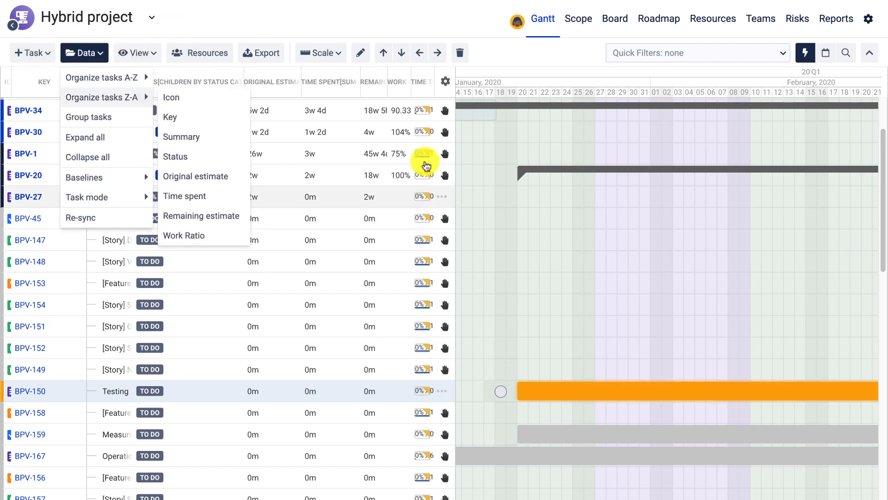
{"action": "left_click", "coordinate": [442, 218]}
{"action": "mouse_move", "coordinate": [481, 244]}
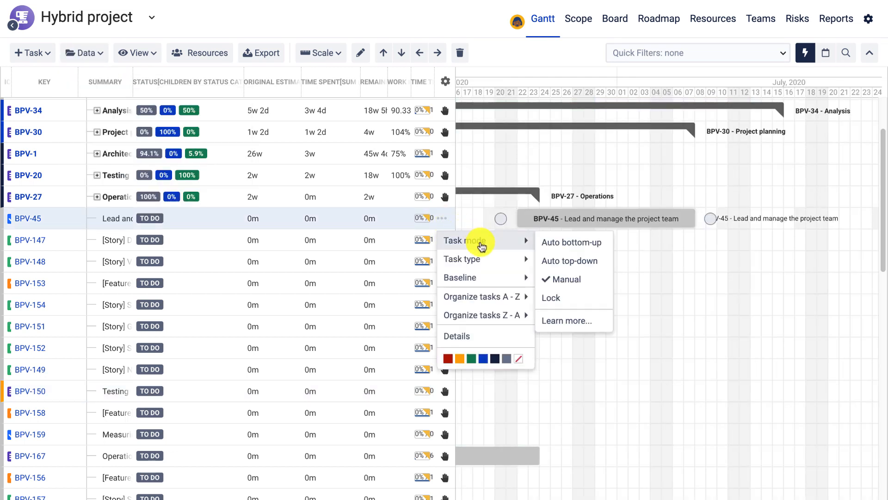
{"action": "mouse_move", "coordinate": [493, 277]}
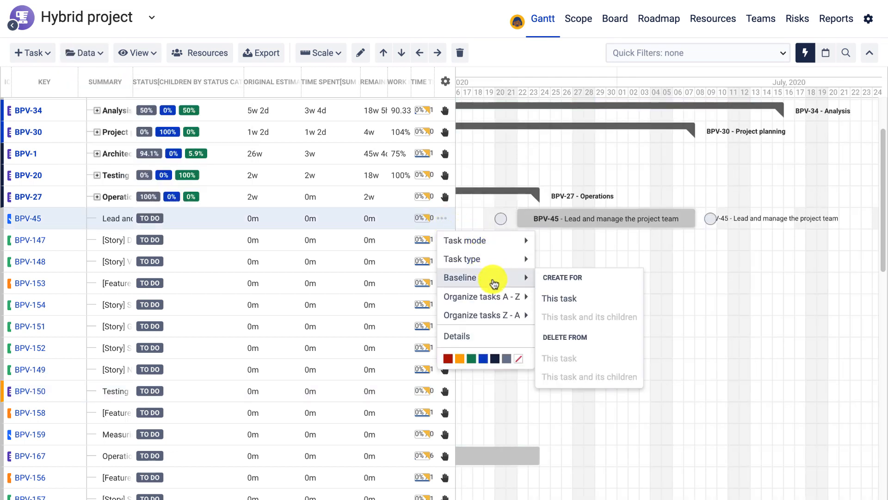
{"action": "left_click", "coordinate": [95, 62]}
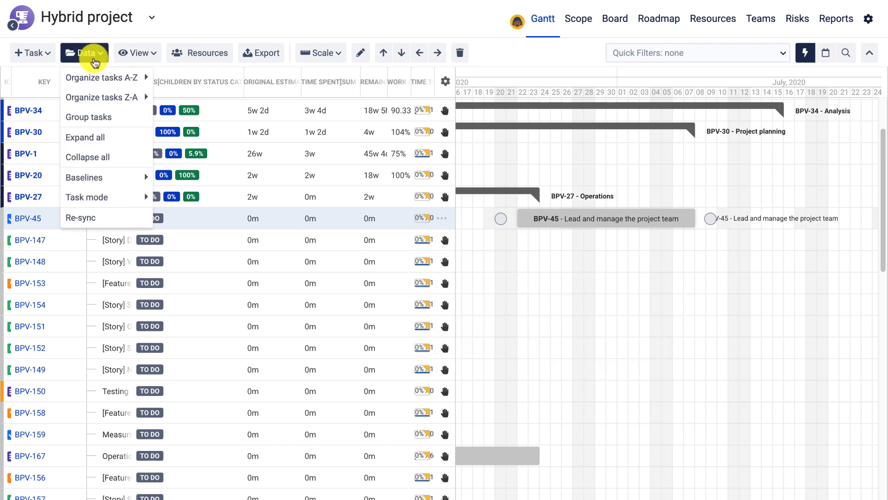
{"action": "mouse_move", "coordinate": [102, 70]}
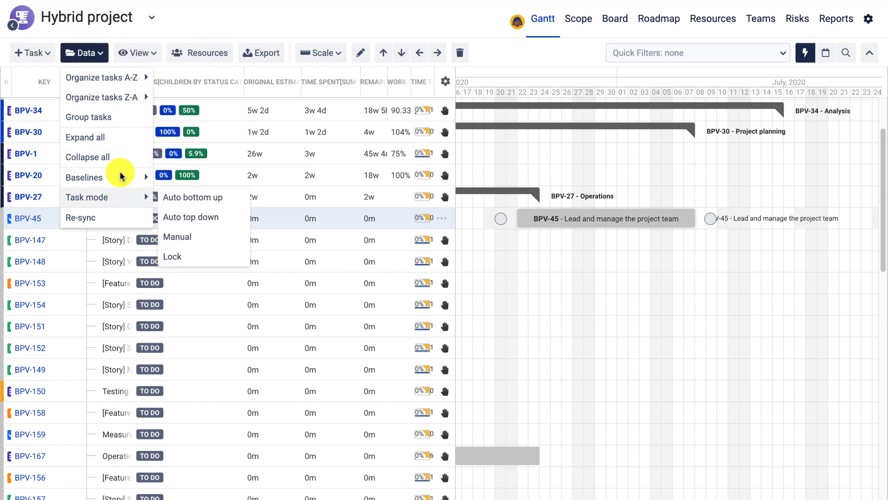
- Turn on Detail View, show the details of the BPV-148 Verbal reports story and widen the details area
{"action": "left_click", "coordinate": [134, 52]}
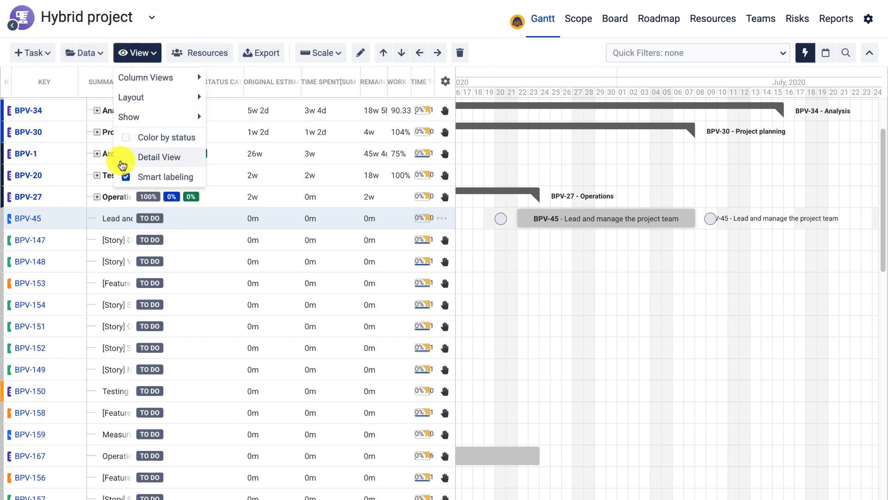
{"action": "left_click", "coordinate": [123, 163]}
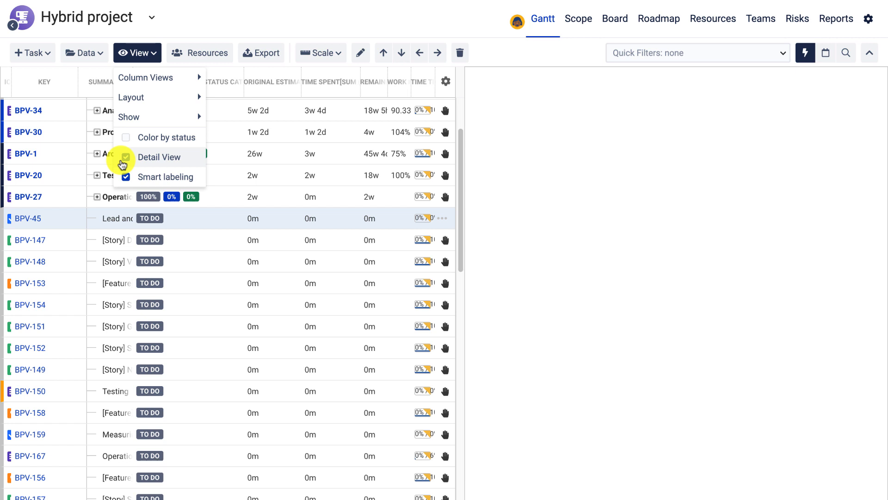
{"action": "left_click", "coordinate": [192, 273]}
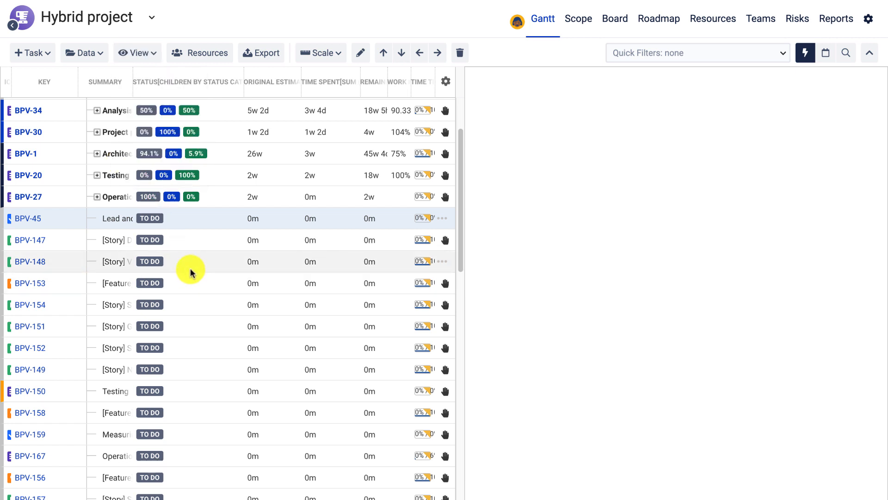
{"action": "left_click", "coordinate": [190, 271]}
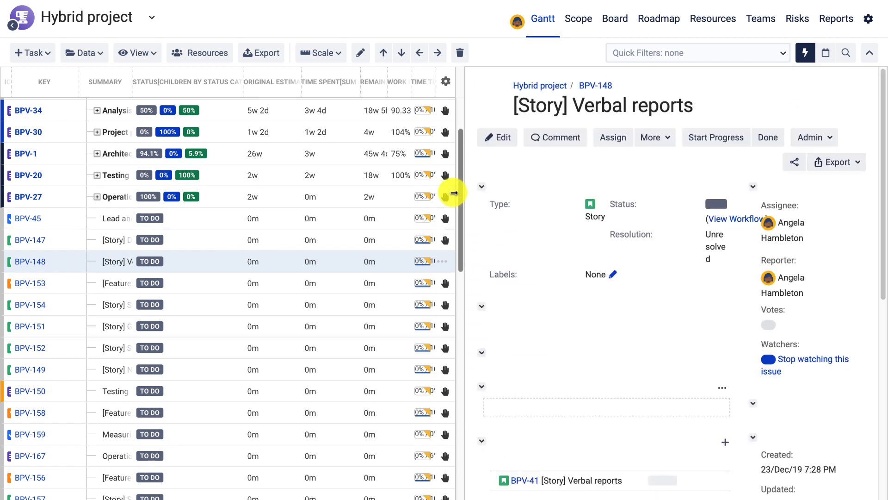
{"action": "left_click_drag", "start_coordinate": [454, 192], "coordinate": [336, 193]}
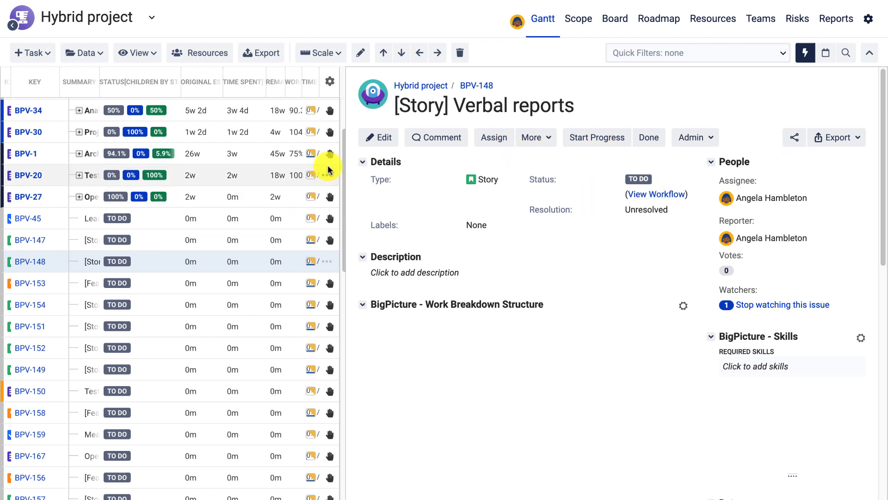
- Open the edit form of task BPV-45 and close it without saving changes
{"action": "left_click", "coordinate": [163, 223]}
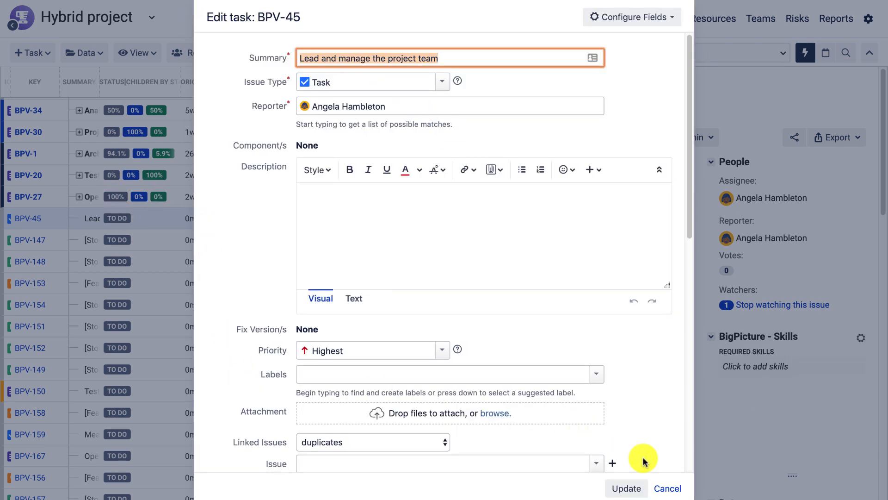
{"action": "left_click", "coordinate": [667, 487]}
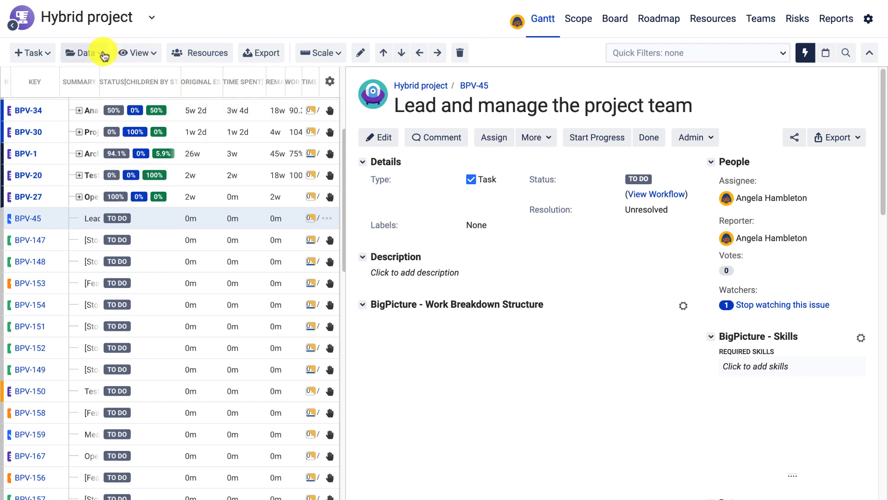
- Turn on Color by status and turn off Detail View to return to the timeline
{"action": "left_click", "coordinate": [129, 53]}
{"action": "mouse_move", "coordinate": [115, 98]}
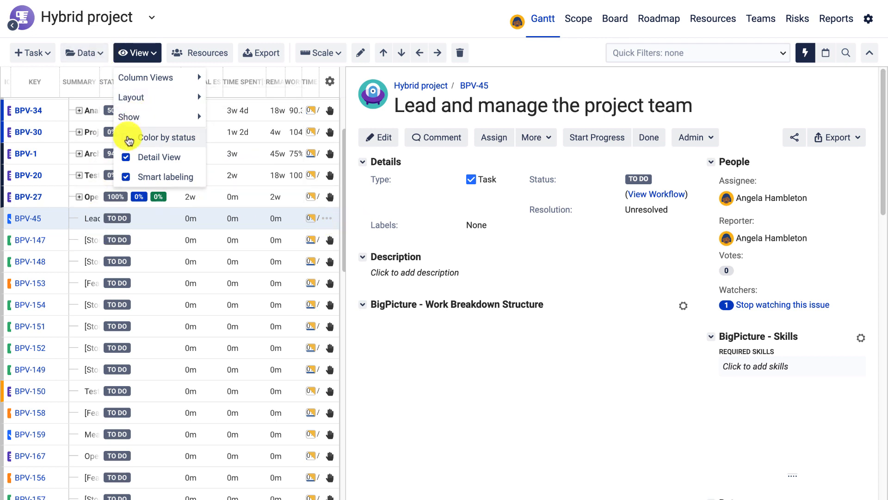
{"action": "left_click", "coordinate": [128, 138]}
{"action": "left_click", "coordinate": [126, 156]}
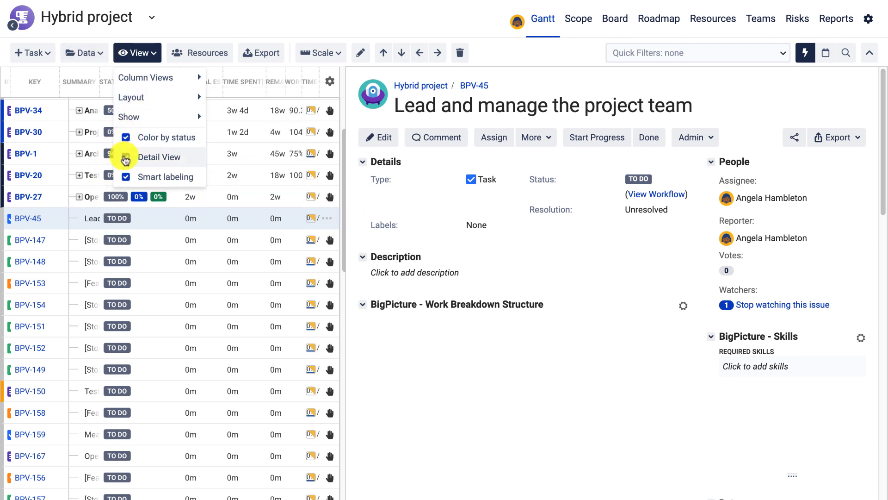
{"action": "left_click", "coordinate": [215, 14]}
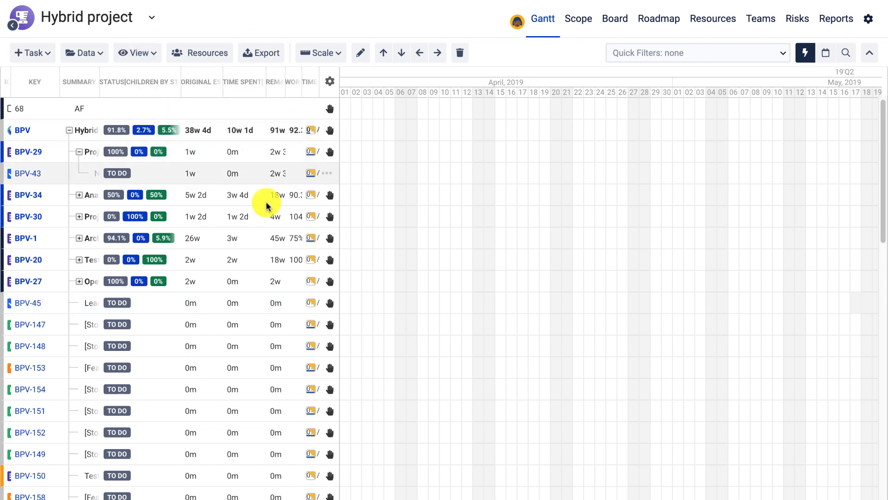
- Show the resource workload below the Gantt chart and shorten BPV-45 so that it starts on 24 June 2020
{"action": "left_click", "coordinate": [164, 311]}
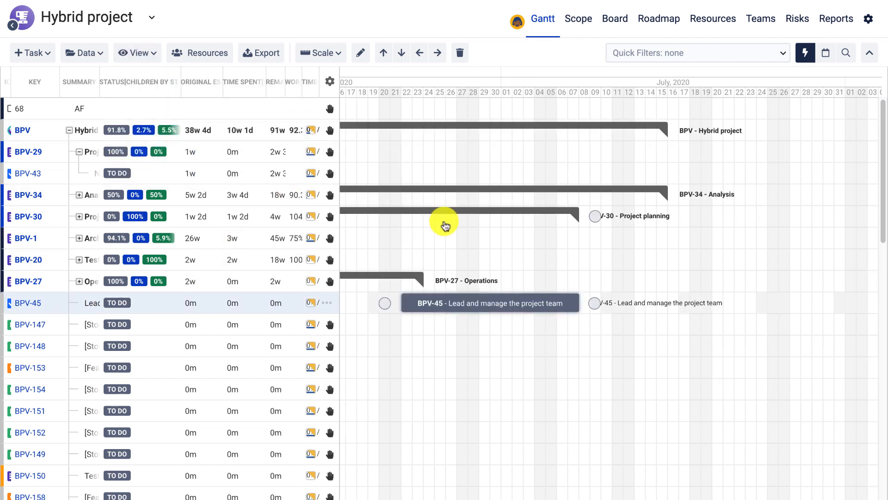
{"action": "scroll", "coordinate": [452, 164], "scroll_direction": "left", "scroll_amount": 5}
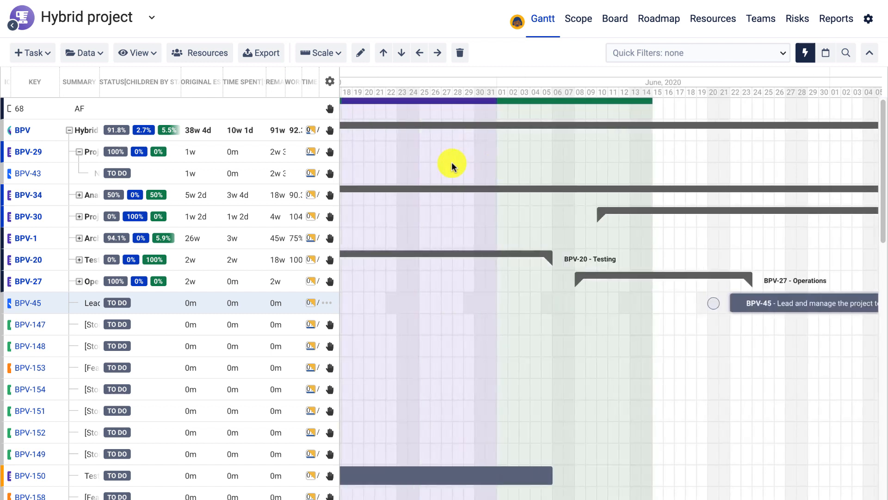
{"action": "left_click", "coordinate": [147, 56]}
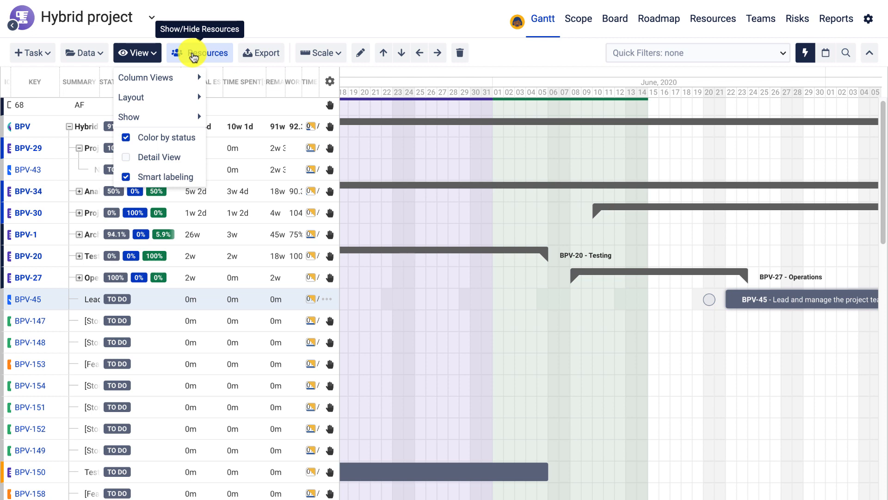
{"action": "left_click", "coordinate": [194, 59]}
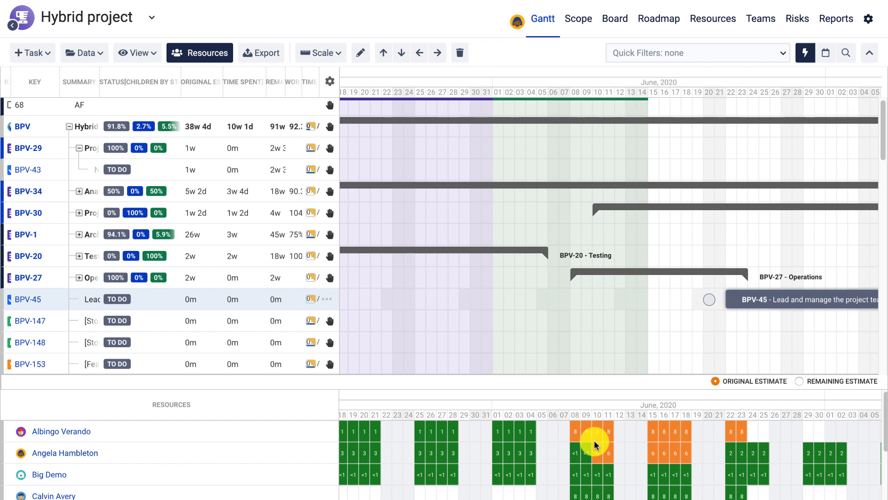
{"action": "left_click_drag", "start_coordinate": [727, 298], "coordinate": [750, 299]}
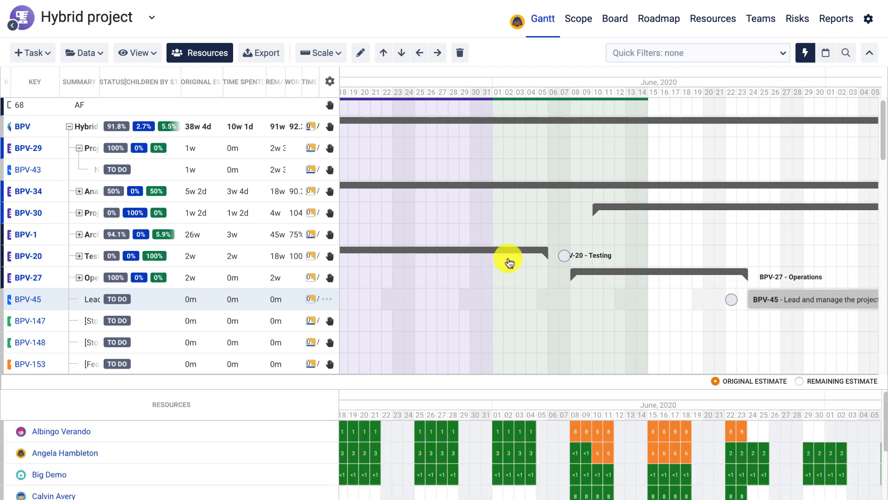
- Open the Export manager to view the available export formats and close it without exporting
{"action": "scroll", "coordinate": [640, 279], "scroll_direction": "left", "scroll_amount": 2}
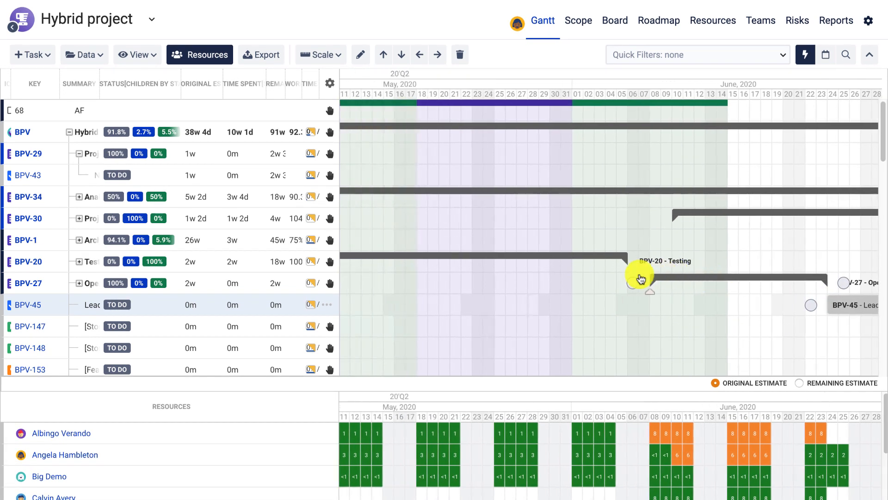
{"action": "left_click", "coordinate": [267, 57]}
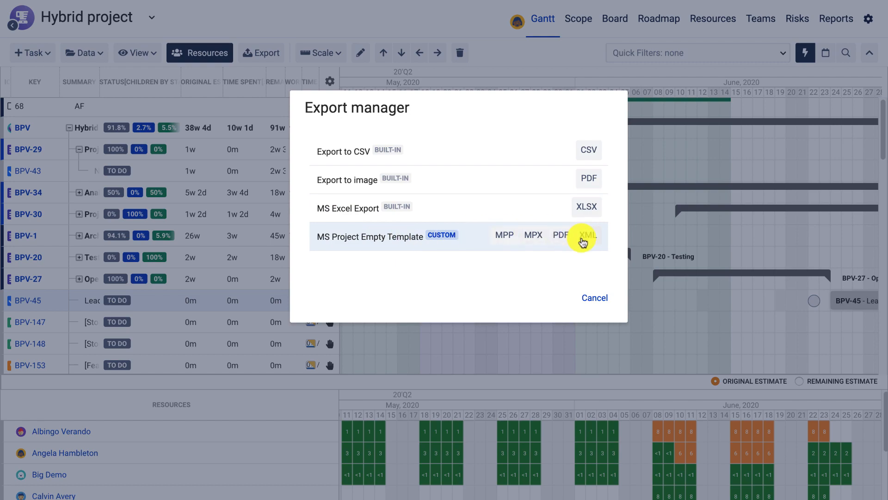
{"action": "left_click", "coordinate": [593, 298]}
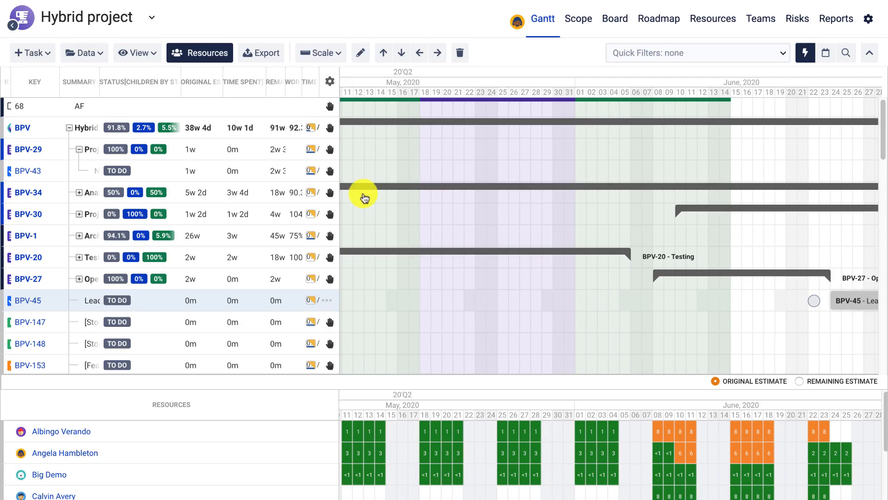
- Set the Gantt timeline scale to Year
{"action": "left_click", "coordinate": [332, 53]}
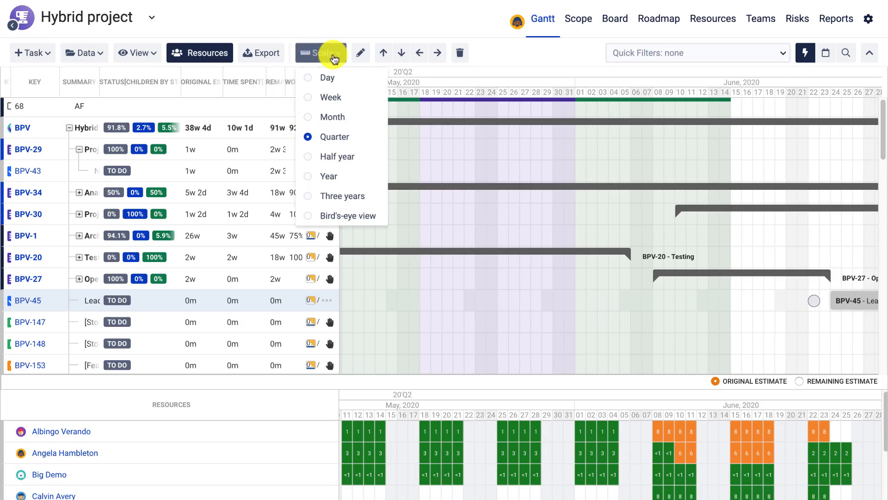
{"action": "left_click", "coordinate": [308, 176]}
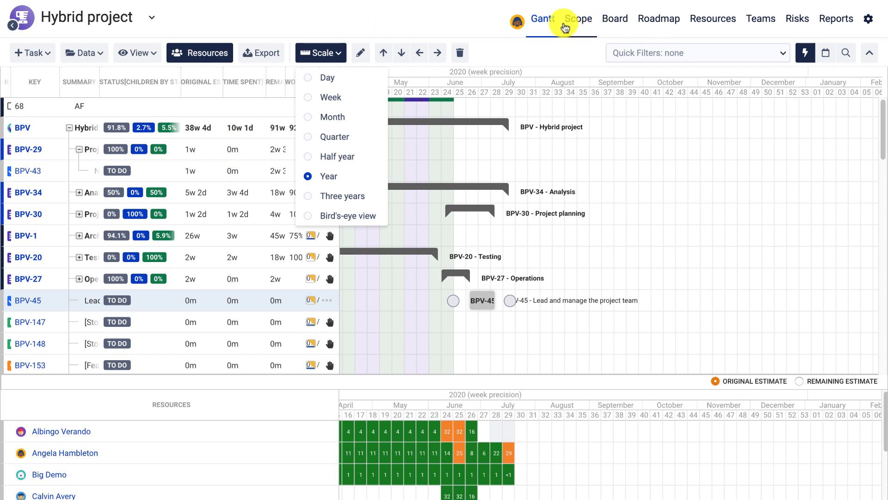
- Filter the Gantt chart with the Features & Stories quick filter and widen the Summary column
{"action": "left_click", "coordinate": [699, 54]}
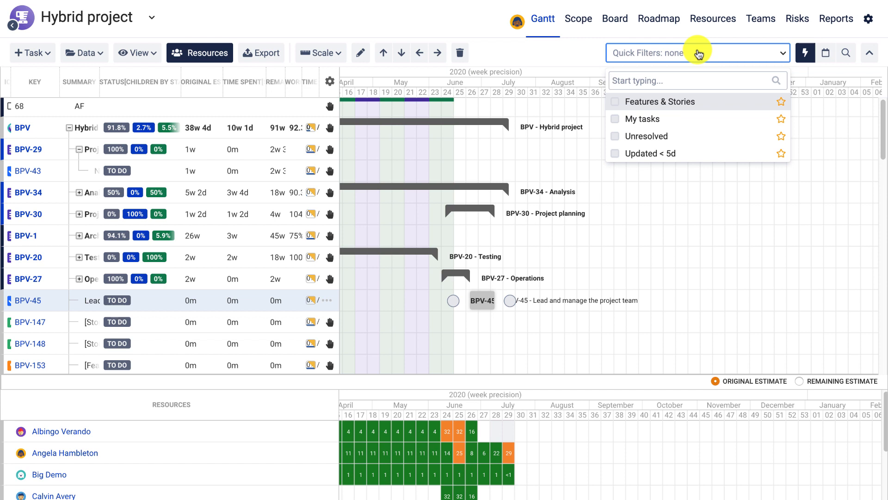
{"action": "left_click", "coordinate": [615, 102]}
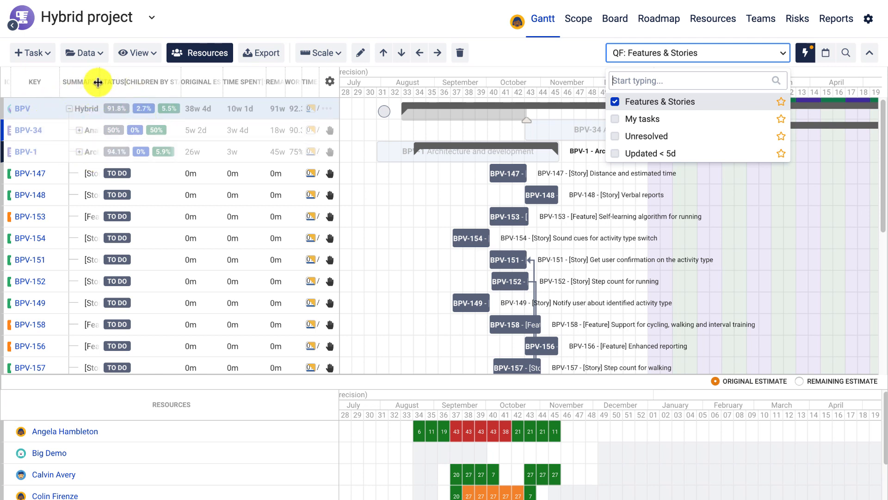
{"action": "left_click_drag", "start_coordinate": [98, 81], "coordinate": [124, 84]}
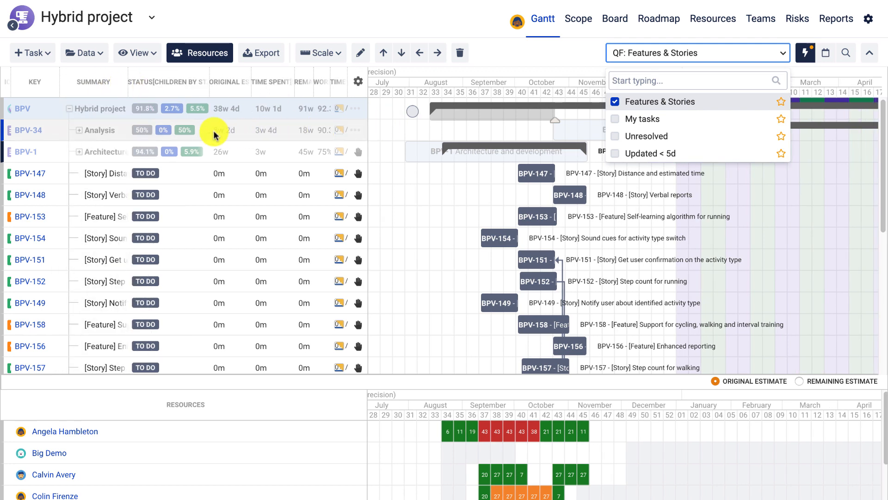
- Remove the Features & Stories quick filter and show the filter for start and end dates
{"action": "left_click", "coordinate": [616, 102]}
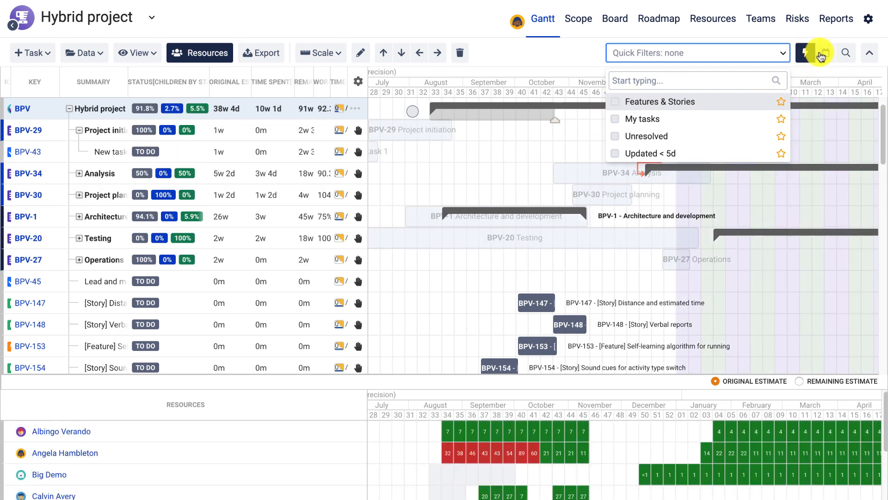
{"action": "left_click", "coordinate": [824, 53]}
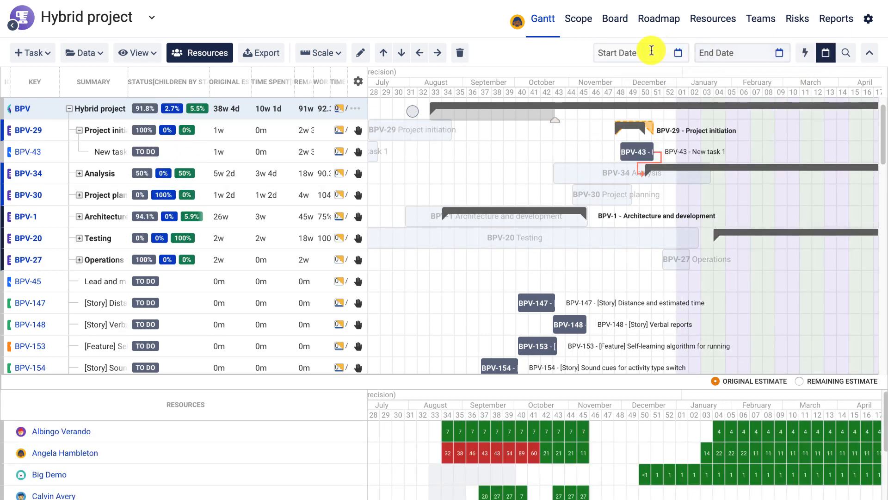
{"action": "left_click", "coordinate": [647, 52]}
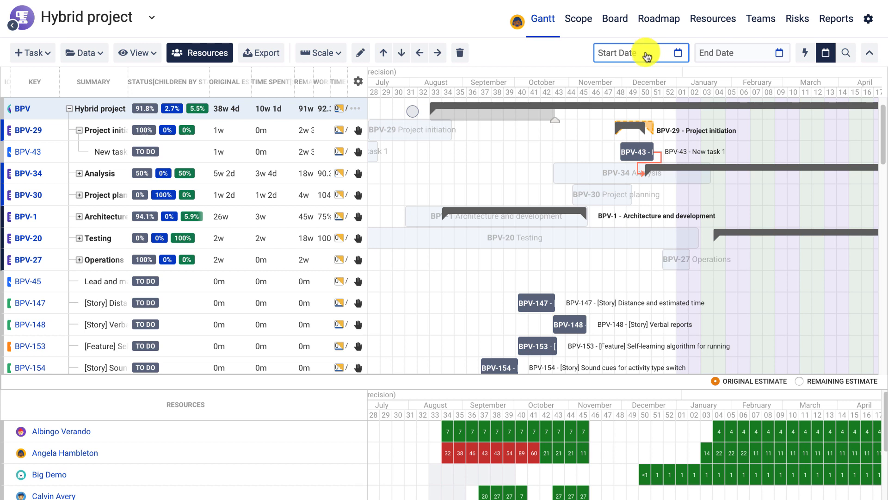
{"action": "scroll", "coordinate": [512, 152], "scroll_direction": "left", "scroll_amount": 10}
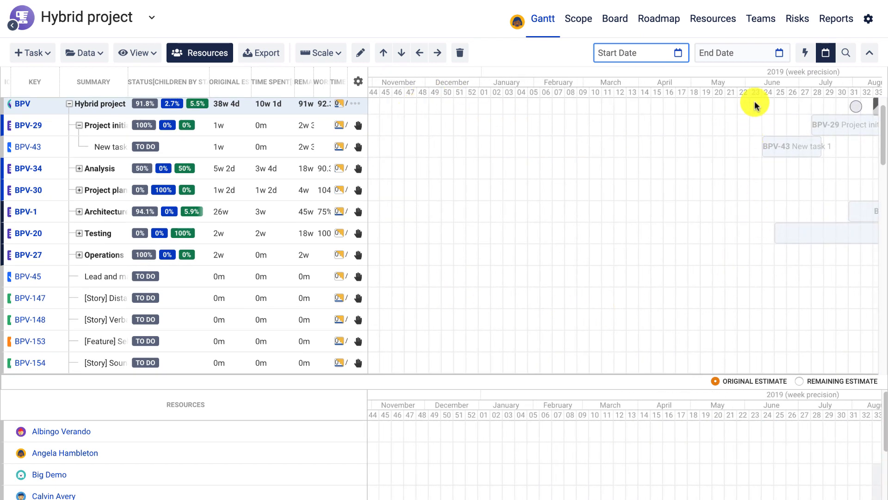
- Show the task search in JQL mode, and collapse and restore the header area above the Gantt chart
{"action": "left_click", "coordinate": [838, 56]}
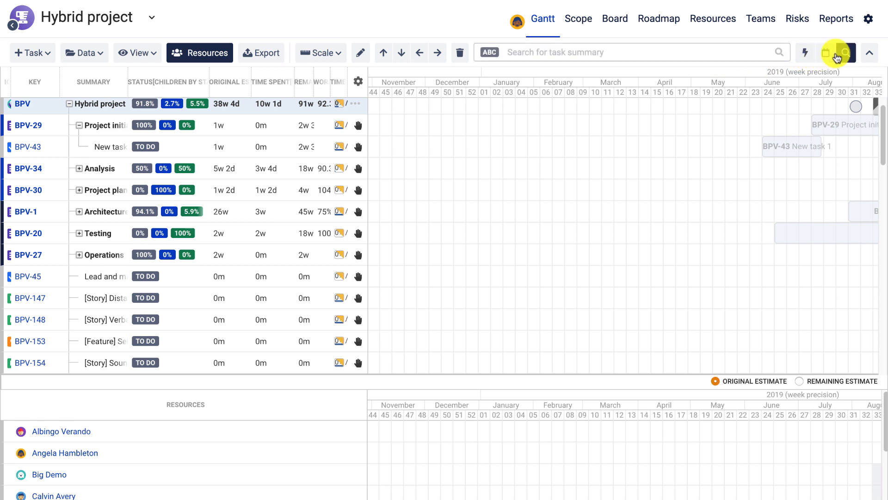
{"action": "left_click", "coordinate": [498, 53]}
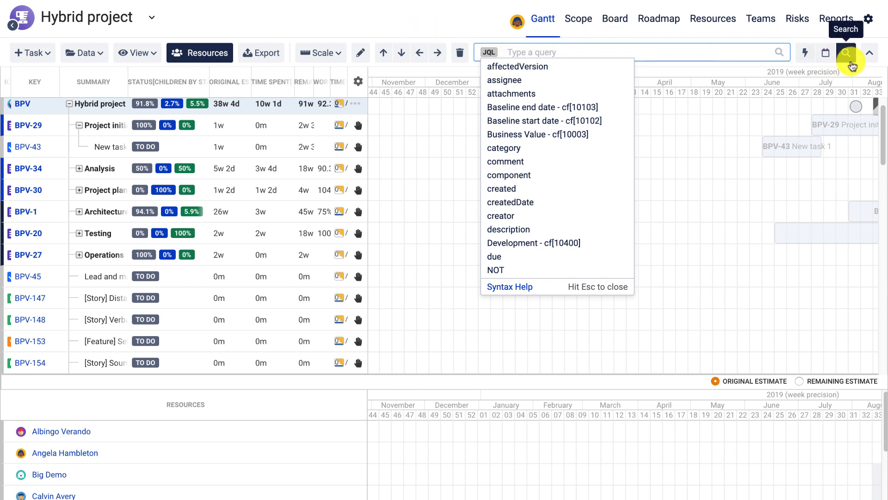
{"action": "left_click", "coordinate": [869, 53]}
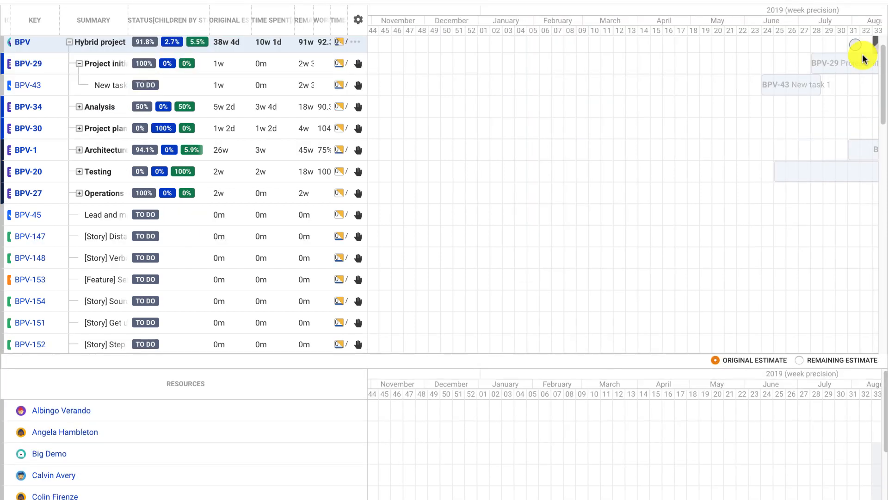
{"action": "left_click", "coordinate": [871, 2]}
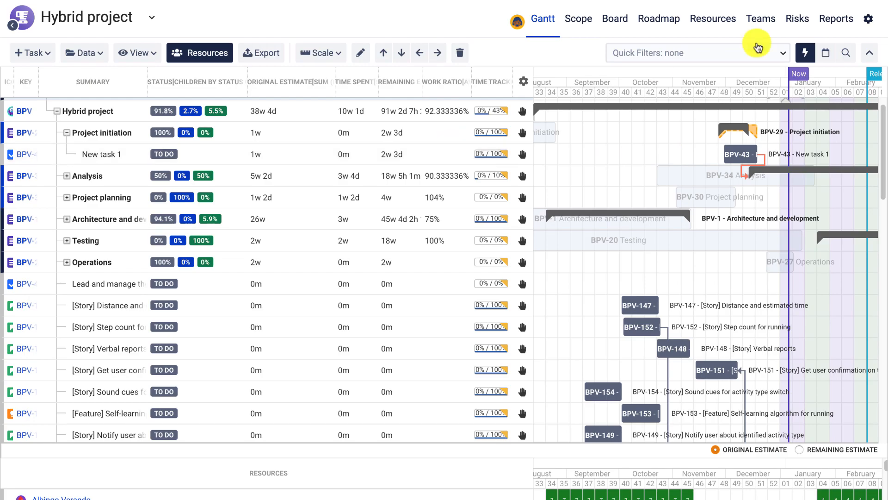
- Open the program configuration and go through the Basics and Modules settings to the Scope definition
{"action": "left_click", "coordinate": [869, 19]}
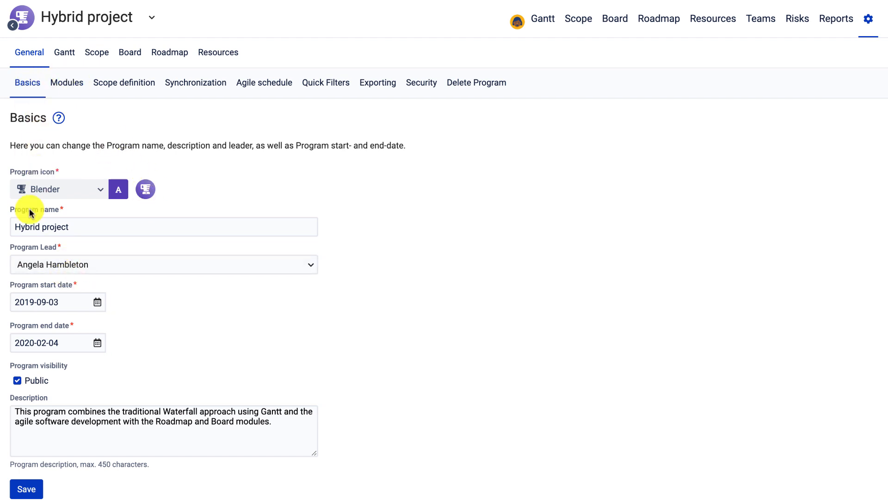
{"action": "left_click", "coordinate": [62, 92]}
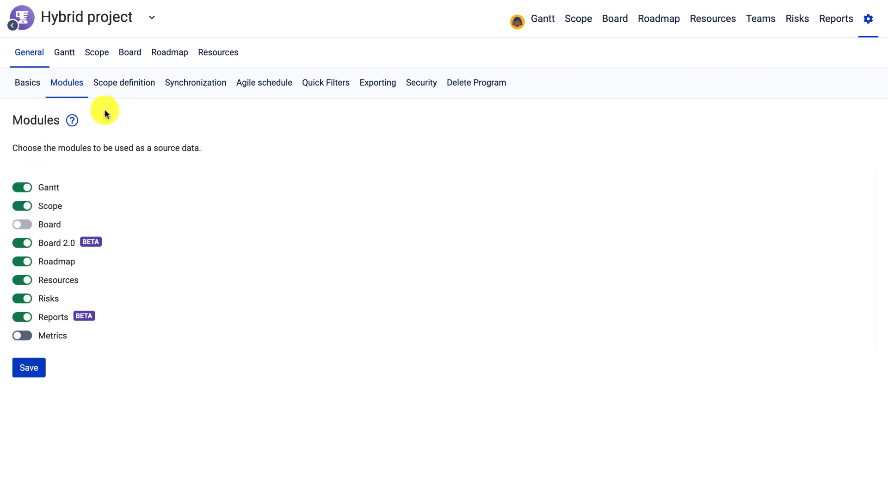
{"action": "left_click", "coordinate": [124, 88]}
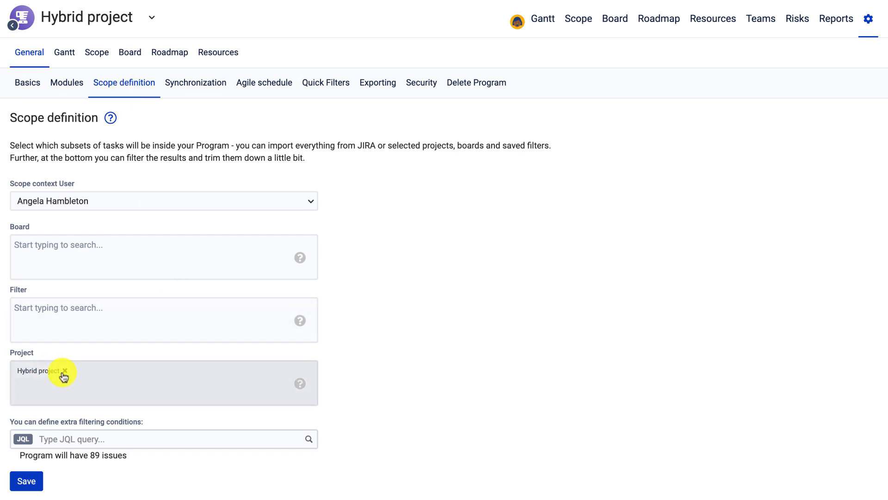
- Add the projects Evaluate Program I and Evaluate Program I-I to the program's scope and save the scope definition
{"action": "left_click", "coordinate": [83, 369]}
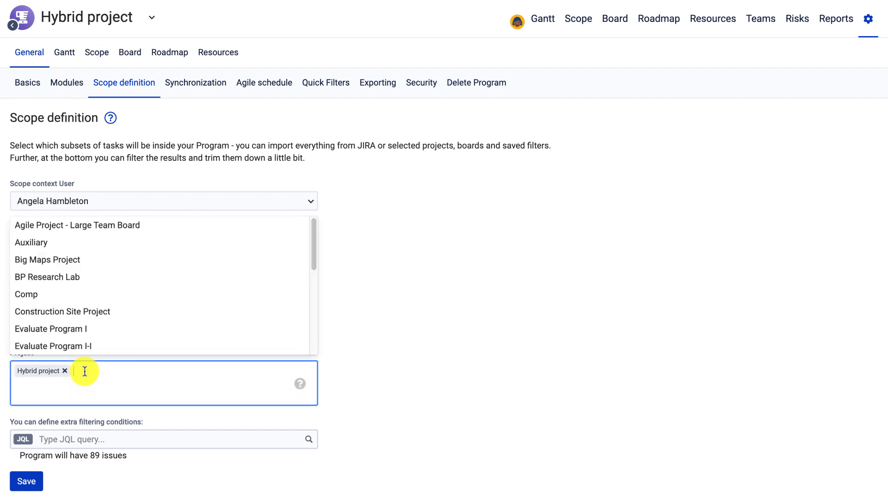
{"action": "left_click", "coordinate": [60, 330]}
{"action": "left_click", "coordinate": [60, 330]}
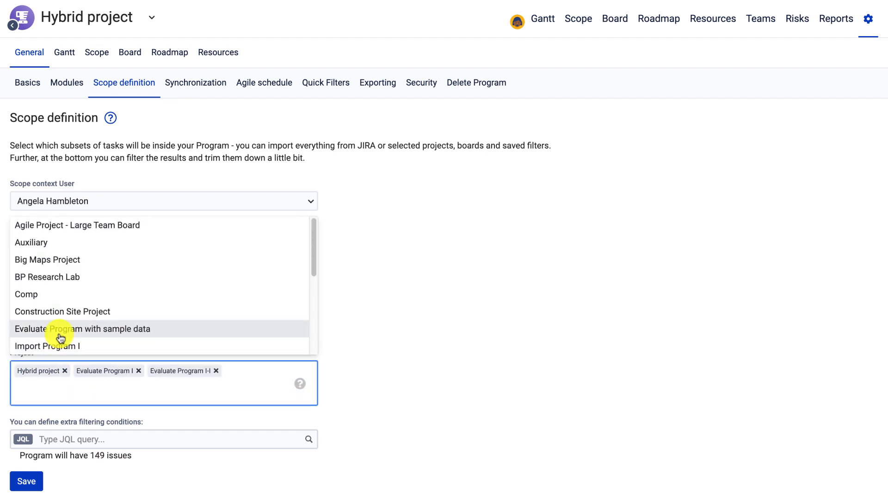
{"action": "left_click", "coordinate": [419, 334]}
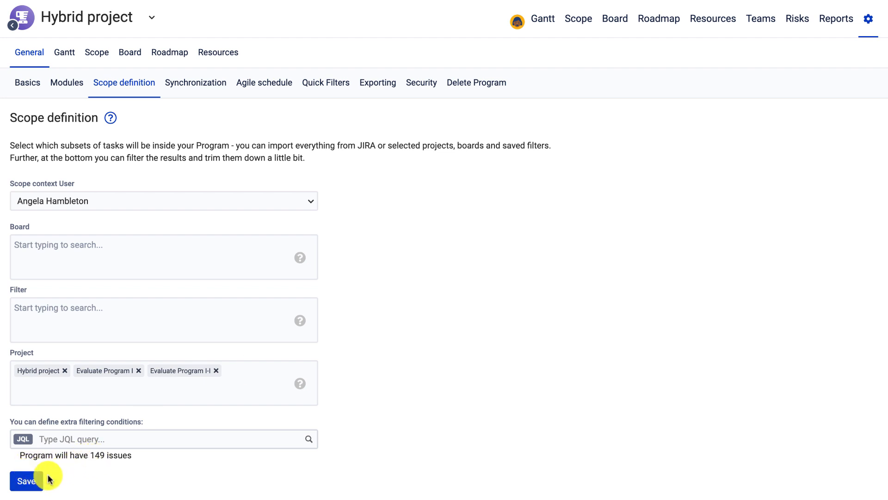
{"action": "left_click", "coordinate": [29, 486]}
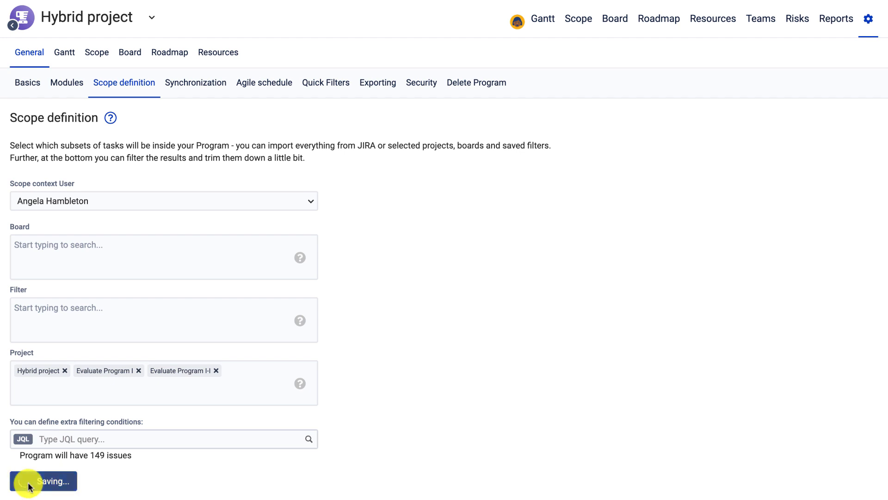
- Return to the Gantt chart and collapse the Hybrid project and Evaluate Program I-I branches
{"action": "left_click", "coordinate": [548, 27]}
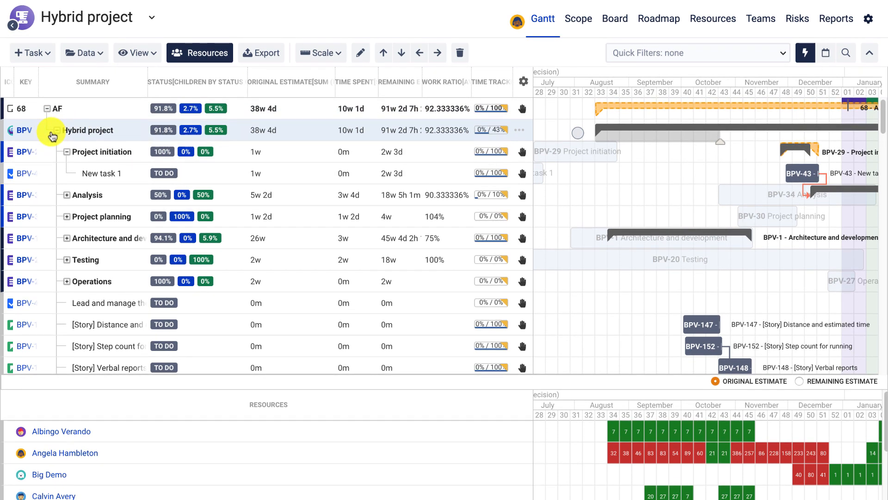
{"action": "left_click", "coordinate": [53, 133]}
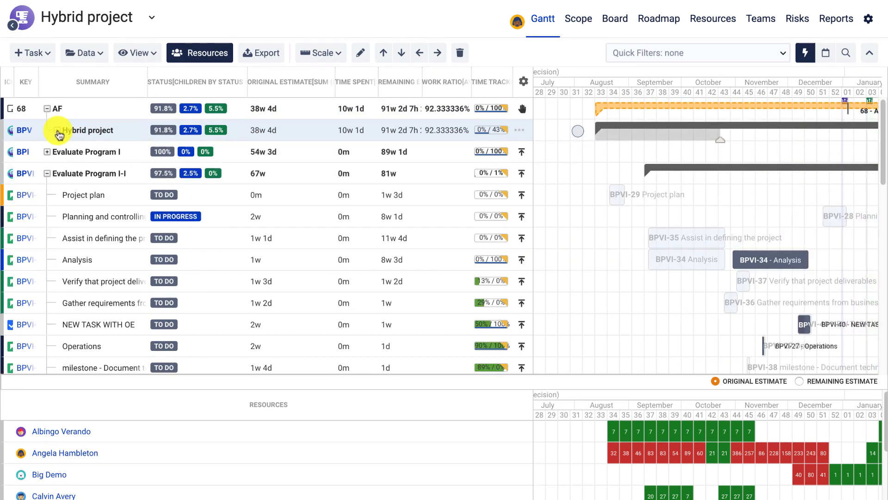
{"action": "left_click", "coordinate": [47, 174]}
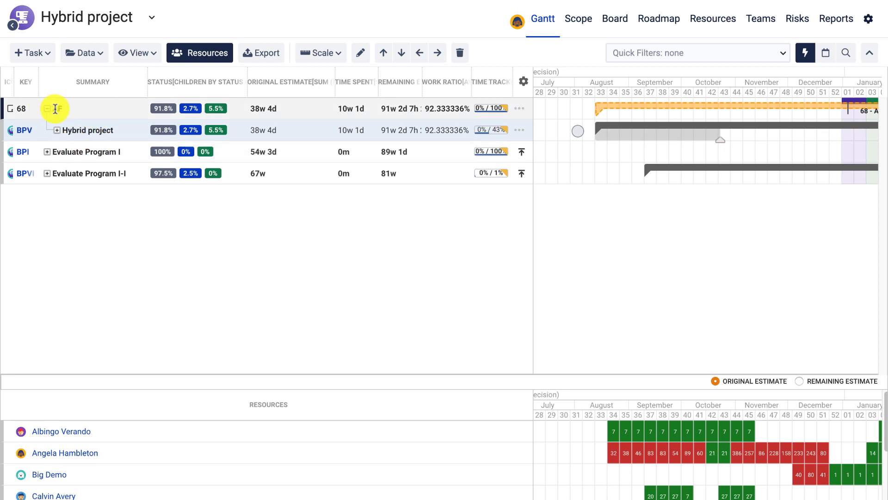
- Nest Evaluate Program I and Evaluate Program I-I under the AF task, with Evaluate Program I-I placed above Hybrid project
{"action": "left_click", "coordinate": [137, 157]}
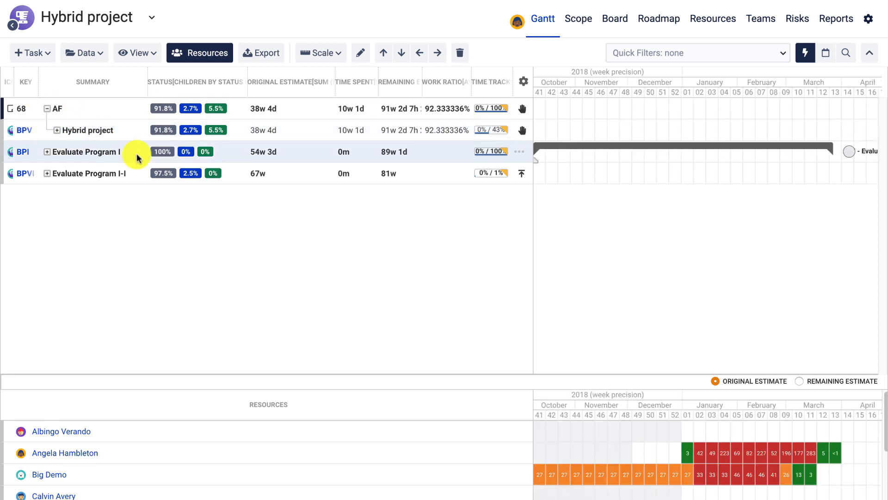
{"action": "left_click", "coordinate": [434, 55]}
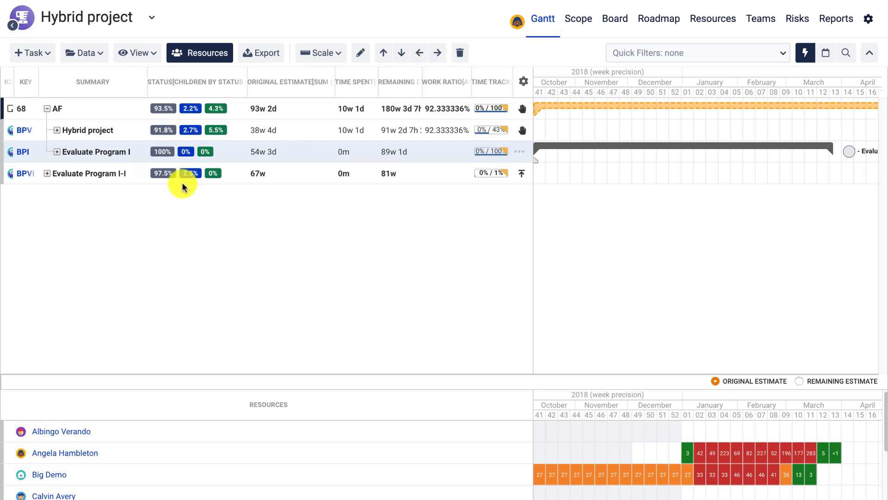
{"action": "left_click_drag", "start_coordinate": [131, 178], "coordinate": [119, 118]}
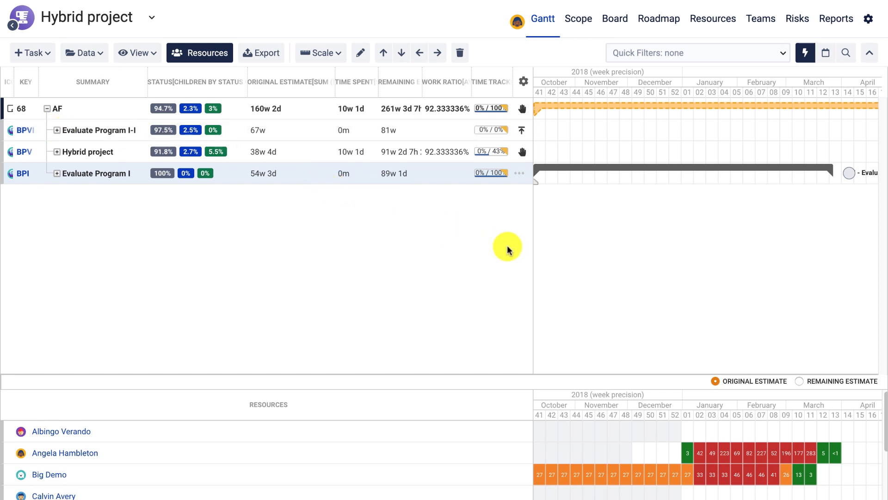
- Open the program's Synchronization settings and examine the task types and the automated task structure builders
{"action": "left_click", "coordinate": [868, 20]}
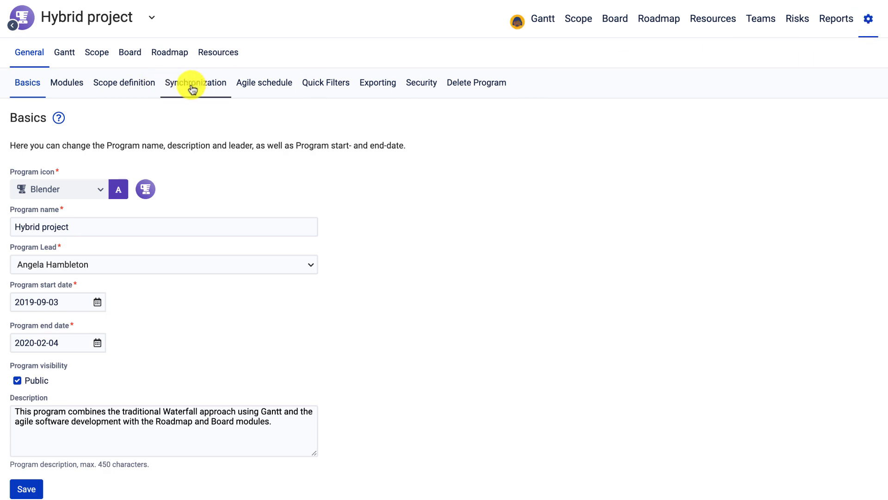
{"action": "left_click", "coordinate": [192, 86]}
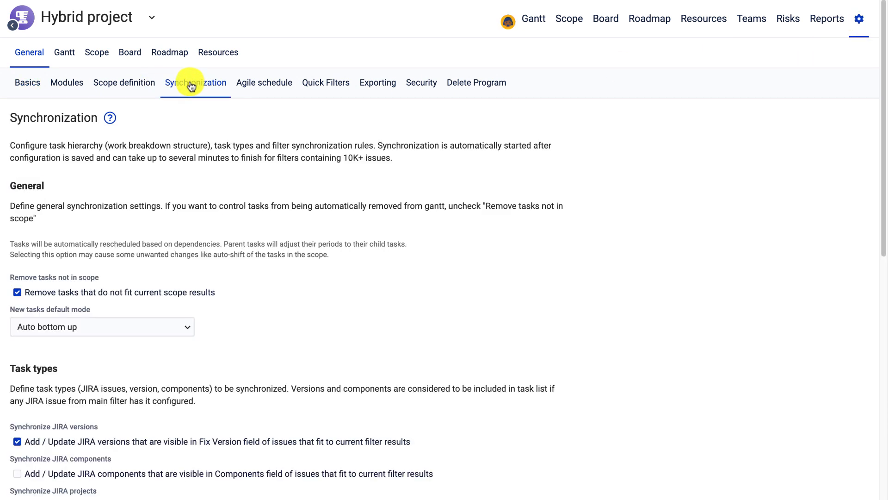
{"action": "scroll", "coordinate": [191, 86], "scroll_direction": "down", "scroll_amount": 6}
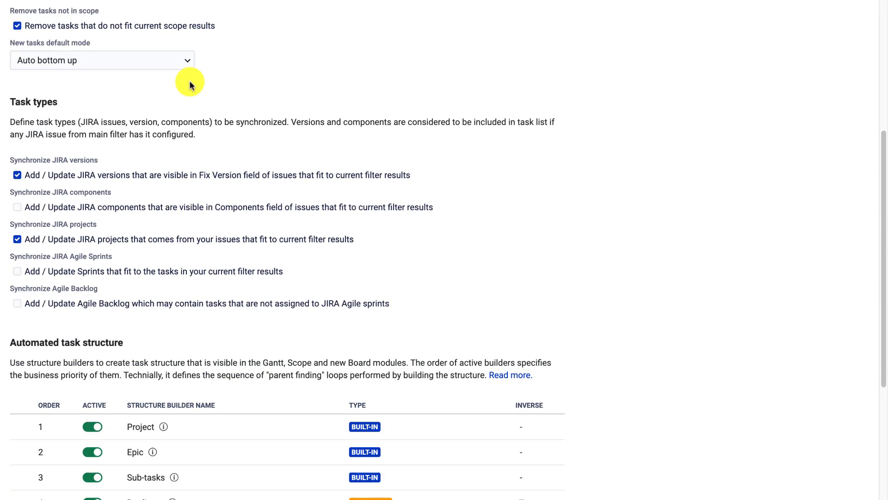
{"action": "scroll", "coordinate": [187, 84], "scroll_direction": "down", "scroll_amount": 3}
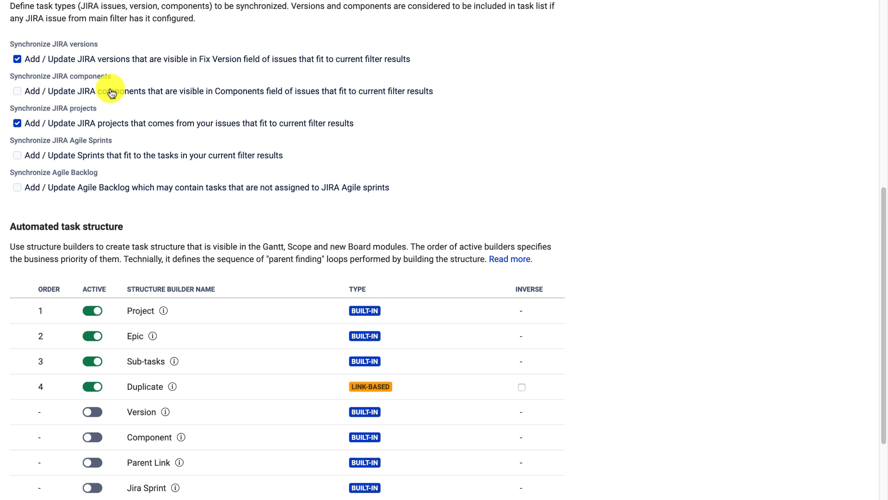
- Deactivate the Duplicate structure builder in the automated task structure of the synchronization settings
{"action": "scroll", "coordinate": [161, 202], "scroll_direction": "down", "scroll_amount": 2}
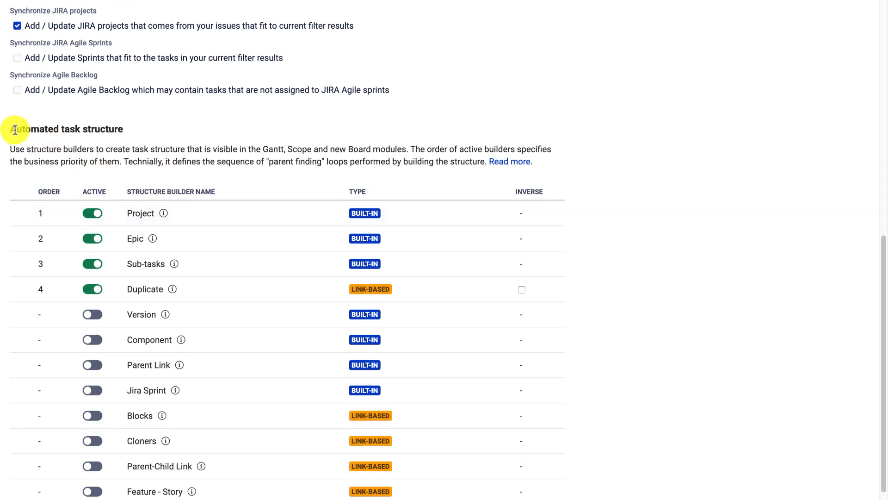
{"action": "scroll", "coordinate": [14, 130], "scroll_direction": "down", "scroll_amount": 1}
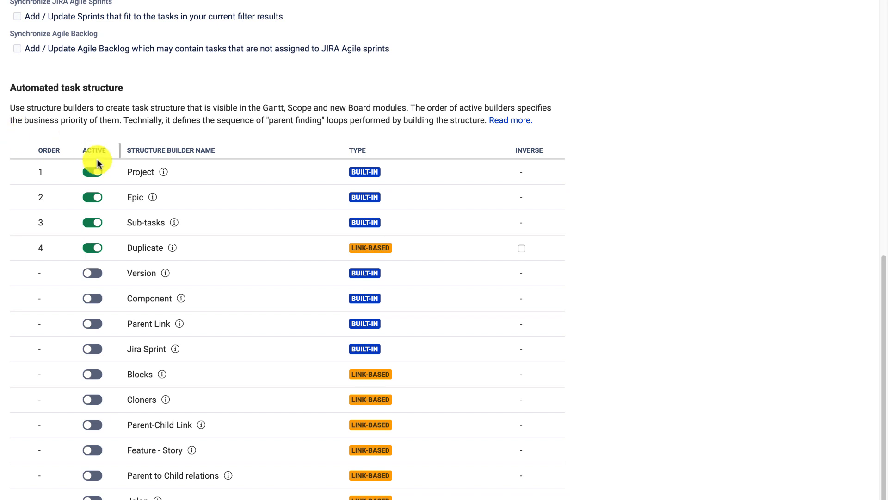
{"action": "left_click", "coordinate": [92, 249]}
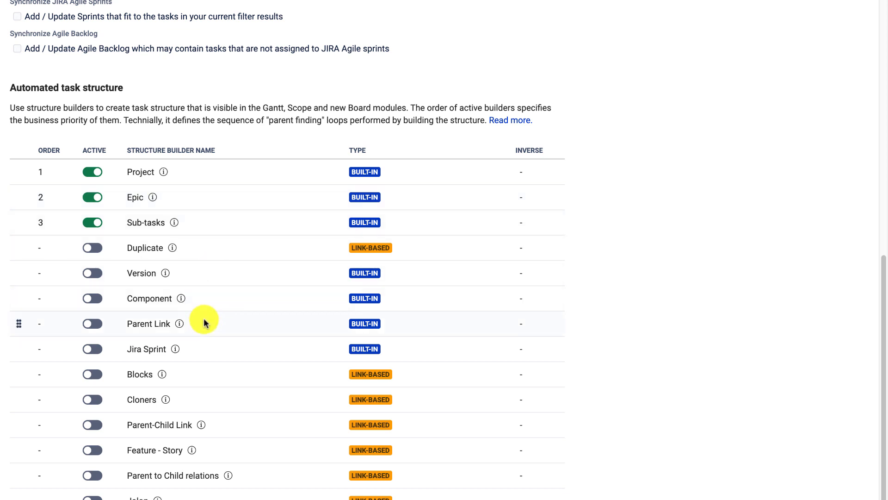
{"action": "mouse_move", "coordinate": [178, 325]}
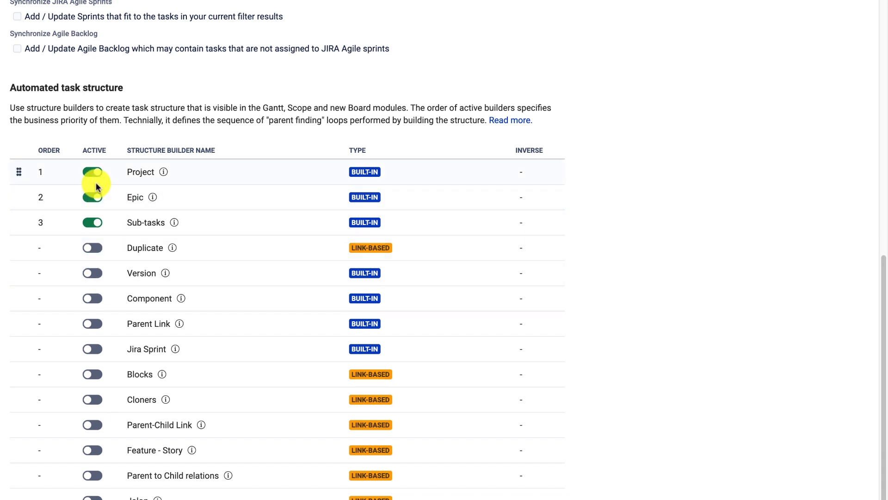
- Open the details of the Basic column view in the Gantt configuration and look through its available fields
{"action": "scroll", "coordinate": [96, 182], "scroll_direction": "up", "scroll_amount": 7}
{"action": "scroll", "coordinate": [96, 182], "scroll_direction": "up", "scroll_amount": 5}
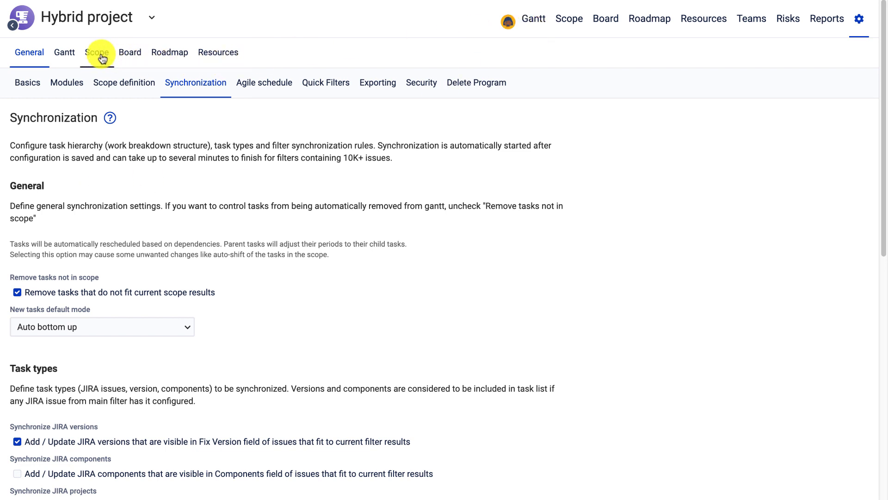
{"action": "left_click", "coordinate": [64, 55]}
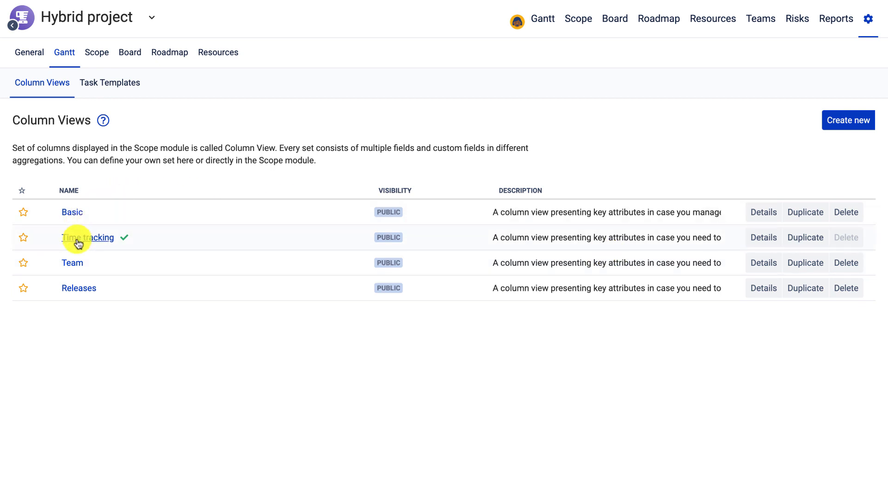
{"action": "left_click", "coordinate": [759, 212]}
{"action": "scroll", "coordinate": [562, 326], "scroll_direction": "down", "scroll_amount": 9}
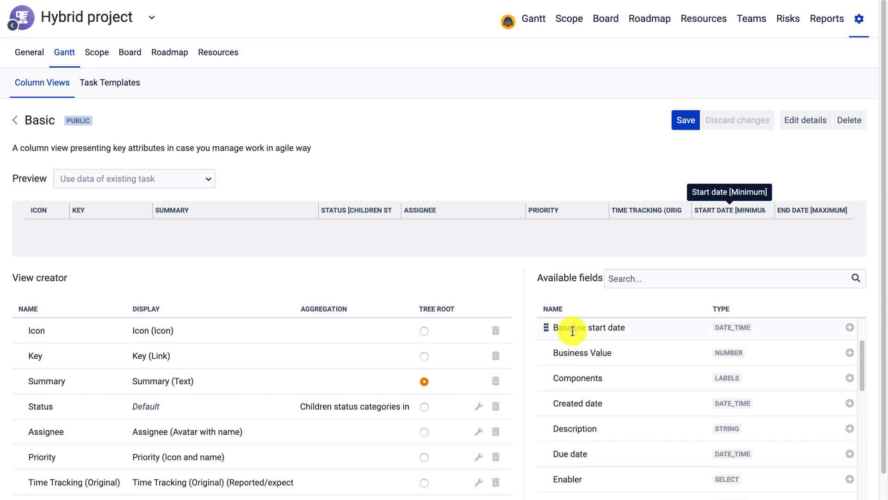
{"action": "scroll", "coordinate": [555, 324], "scroll_direction": "down", "scroll_amount": 3}
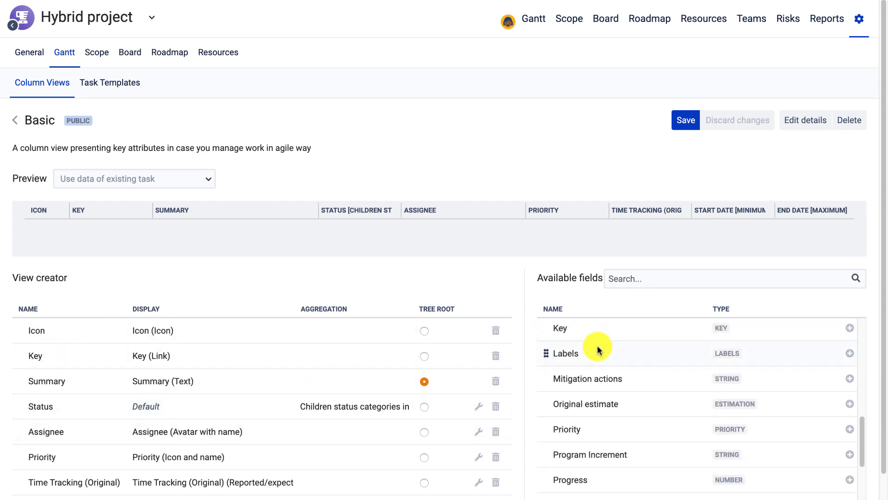
- Examine the aggregation and display options of the Status, Assignee and Start date columns in the Basic view
{"action": "left_click", "coordinate": [478, 406]}
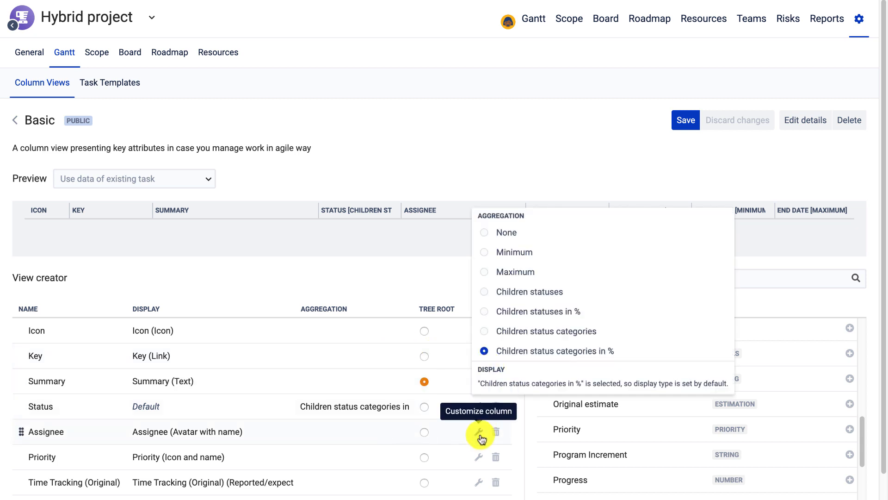
{"action": "left_click", "coordinate": [478, 432]}
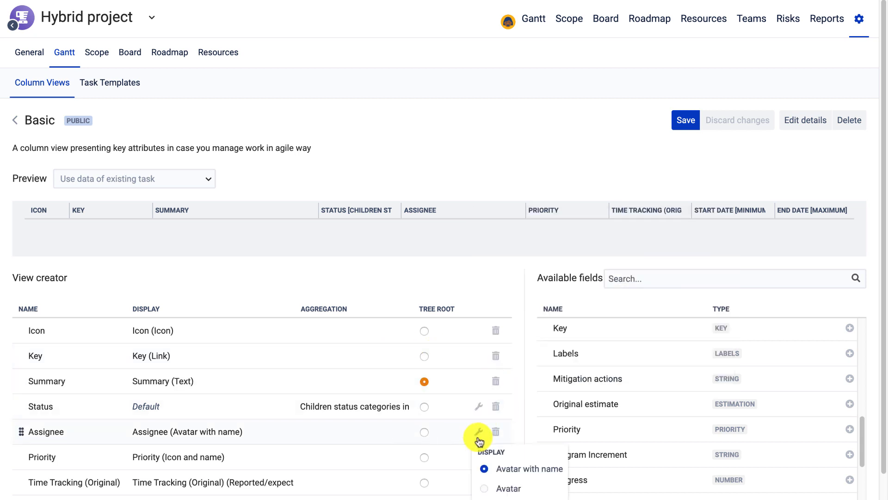
{"action": "left_click", "coordinate": [478, 406]}
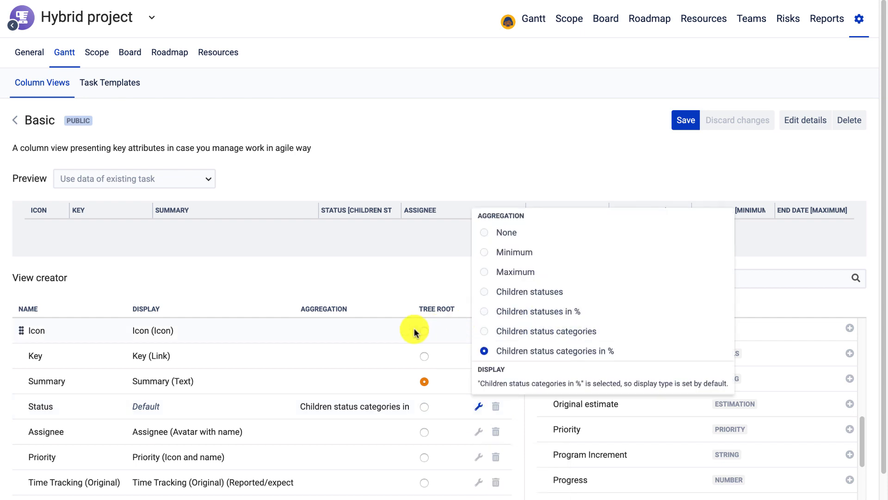
{"action": "scroll", "coordinate": [382, 407], "scroll_direction": "down", "scroll_amount": 1}
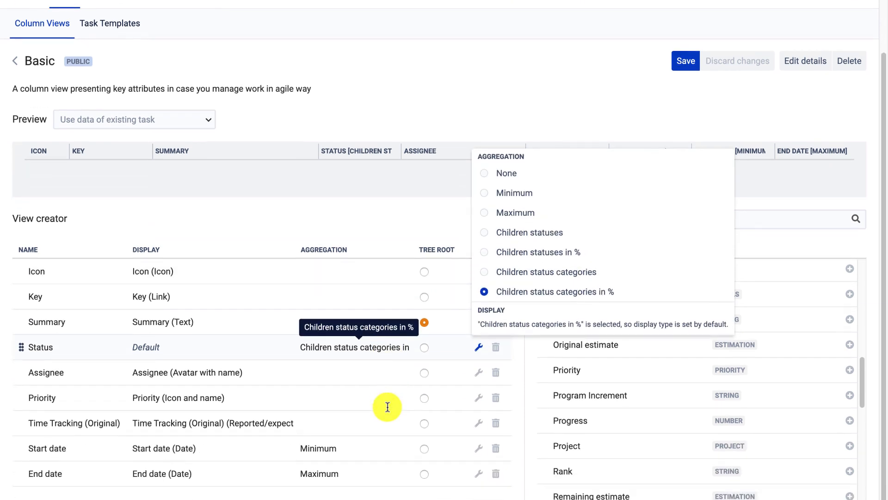
{"action": "left_click", "coordinate": [480, 447]}
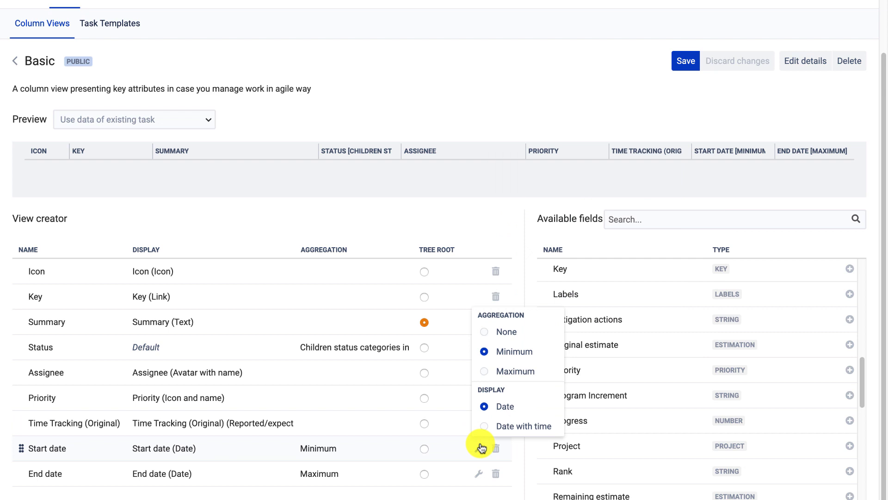
{"action": "left_click", "coordinate": [475, 246]}
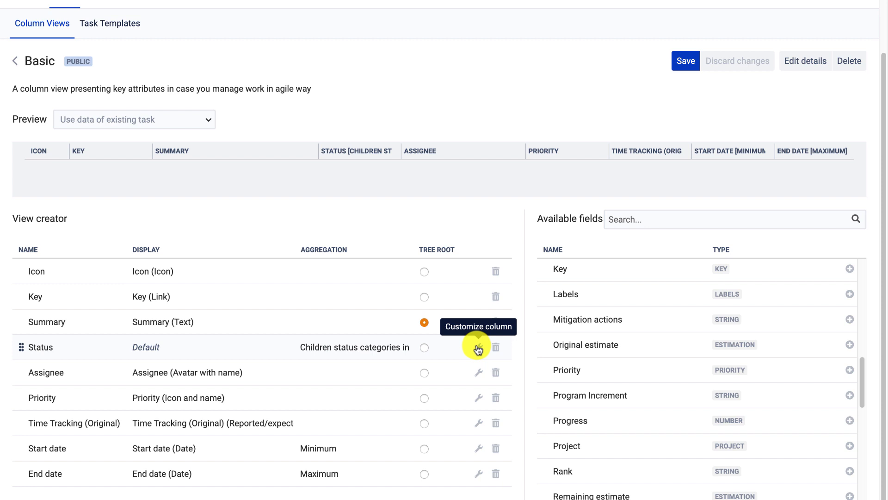
{"action": "scroll", "coordinate": [511, 190], "scroll_direction": "up", "scroll_amount": 2}
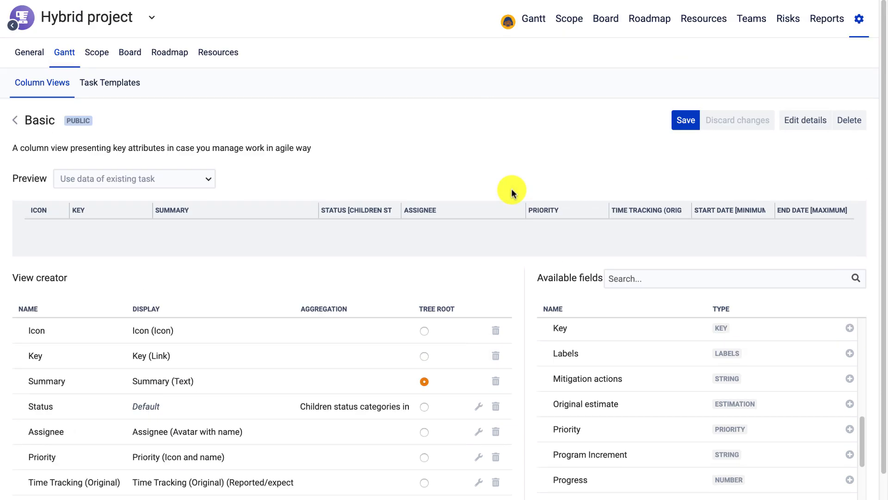
- Go to the Scope module, expand the BPVI project to review its tasks' start and end dates, and collapse it
{"action": "left_click", "coordinate": [568, 33]}
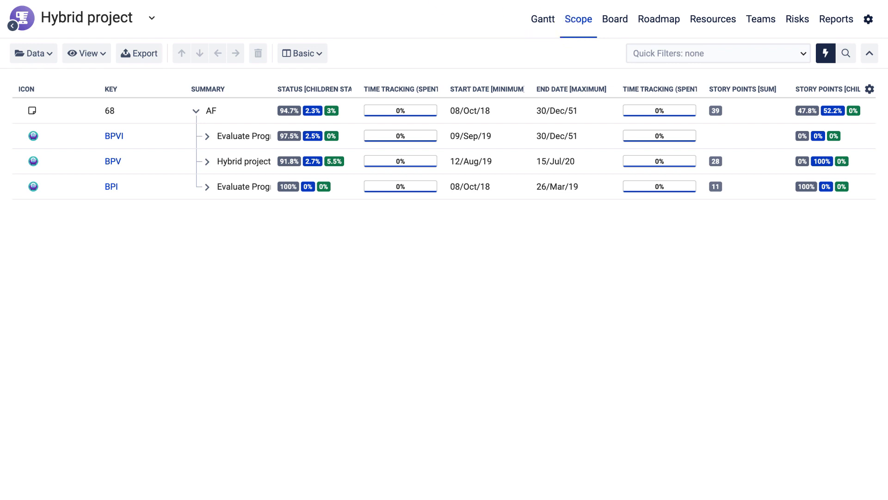
{"action": "left_click", "coordinate": [208, 141]}
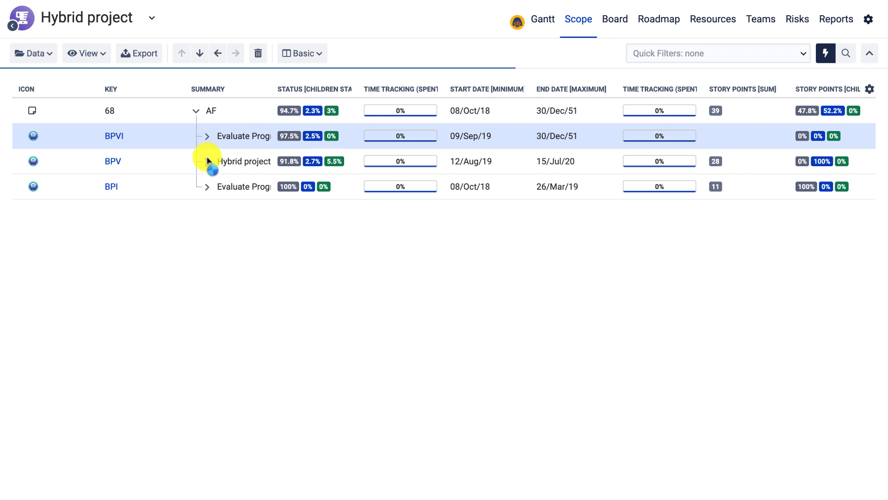
{"action": "scroll", "coordinate": [220, 235], "scroll_direction": "down", "scroll_amount": 3}
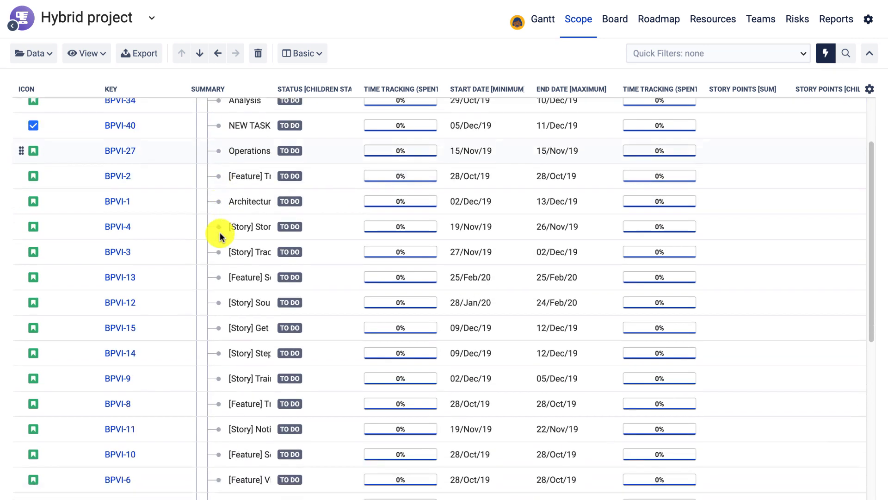
{"action": "scroll", "coordinate": [220, 235], "scroll_direction": "up", "scroll_amount": 2}
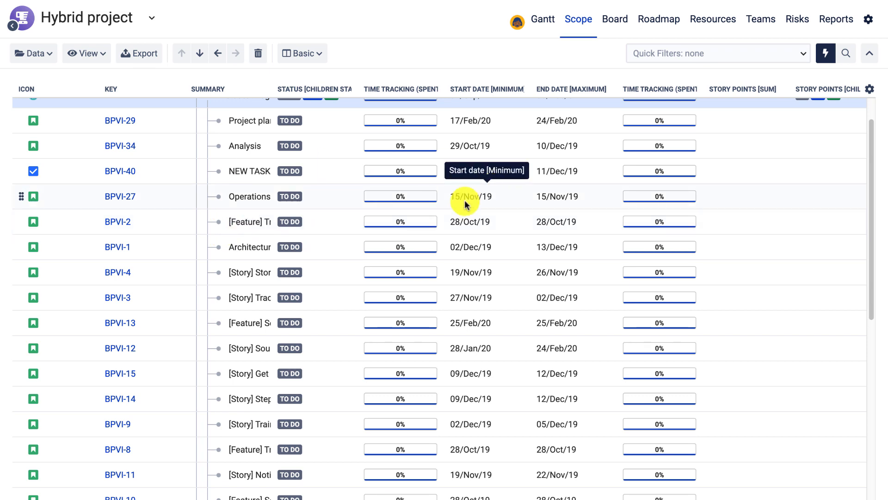
{"action": "scroll", "coordinate": [463, 200], "scroll_direction": "up", "scroll_amount": 1}
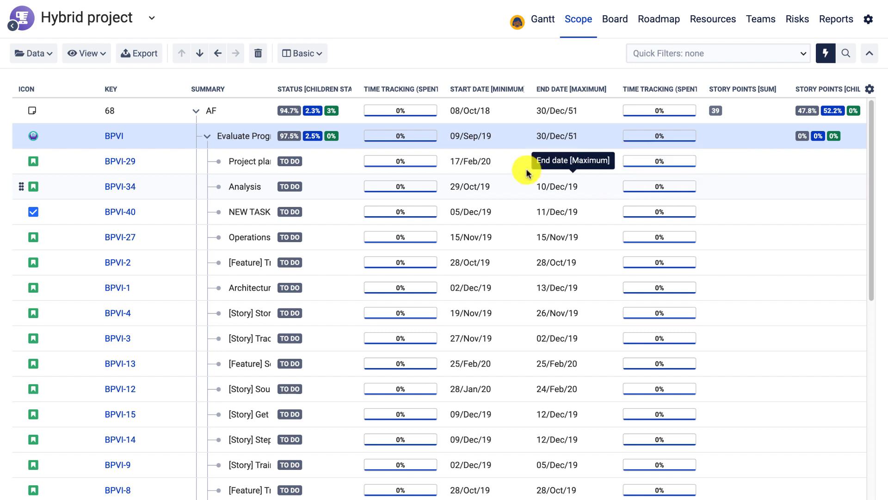
{"action": "left_click", "coordinate": [207, 137]}
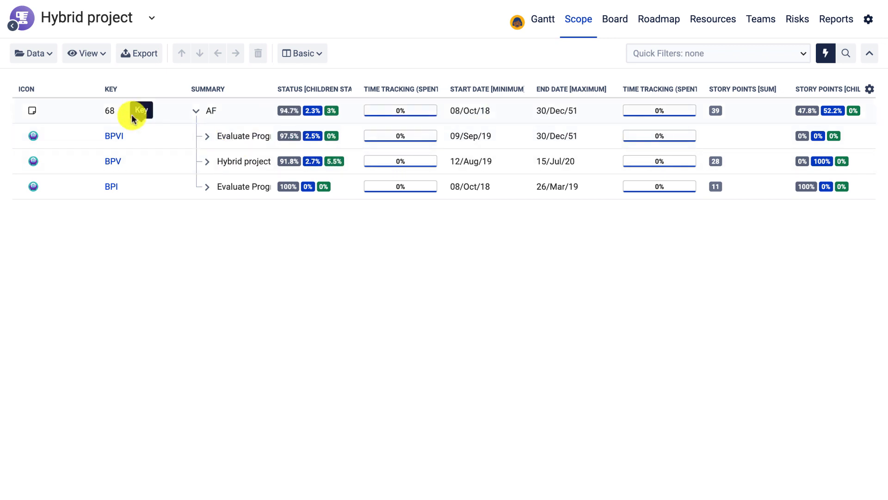
- Add a Story Points column to the Basic column view of the Scope table
{"action": "left_click", "coordinate": [869, 92]}
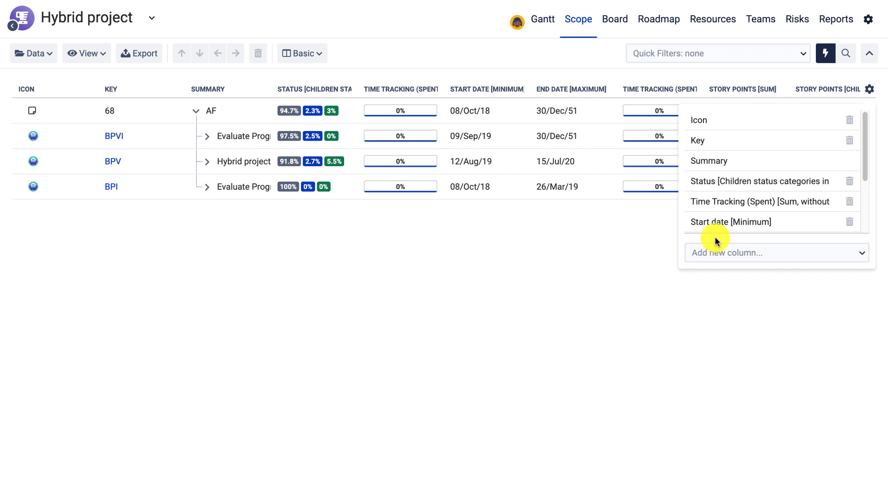
{"action": "left_click", "coordinate": [714, 252]}
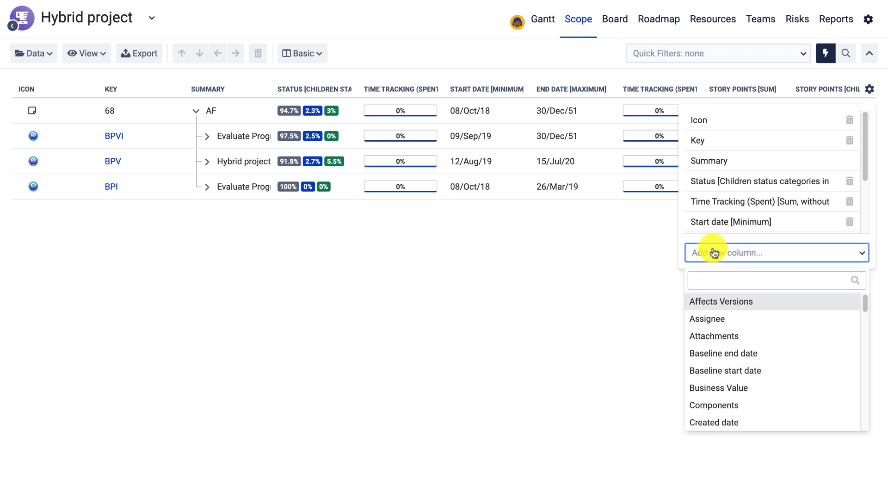
{"action": "type", "text": "sto"}
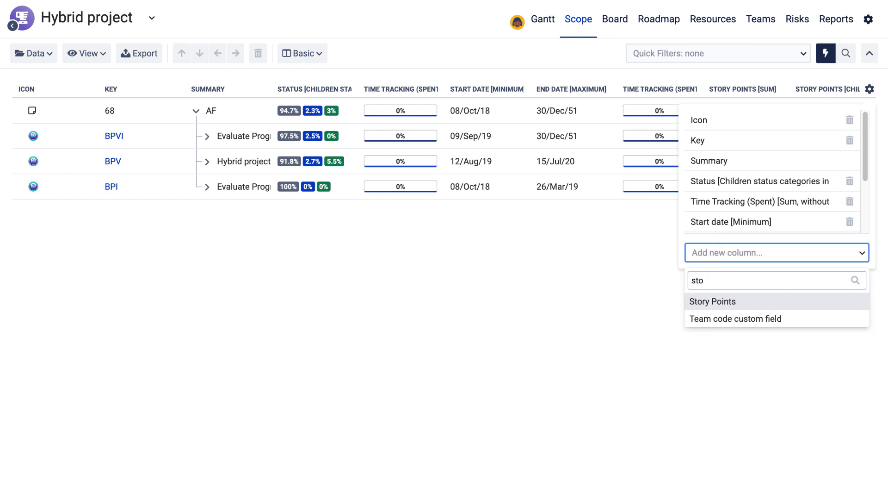
{"action": "left_click", "coordinate": [742, 302]}
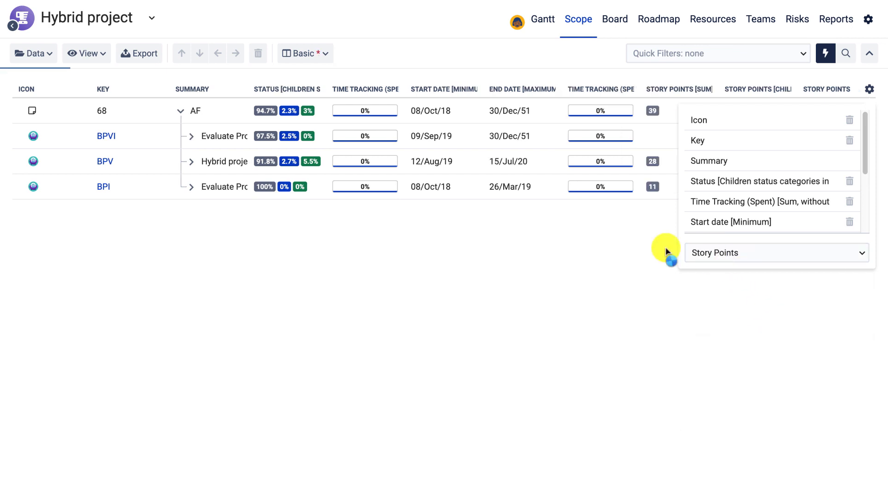
{"action": "left_click", "coordinate": [605, 281]}
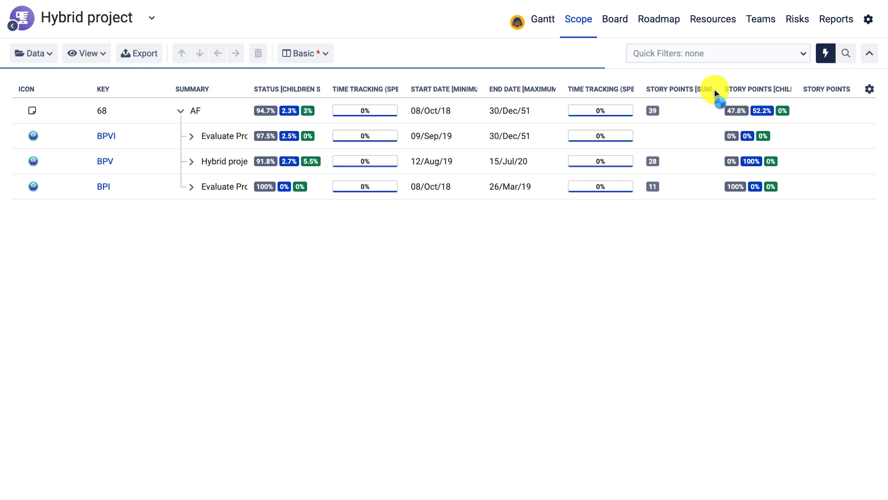
- Expand the BPV project and set the Story Points of BPV-29 to 5 and of BPV-34 to 4
{"action": "left_click", "coordinate": [190, 165]}
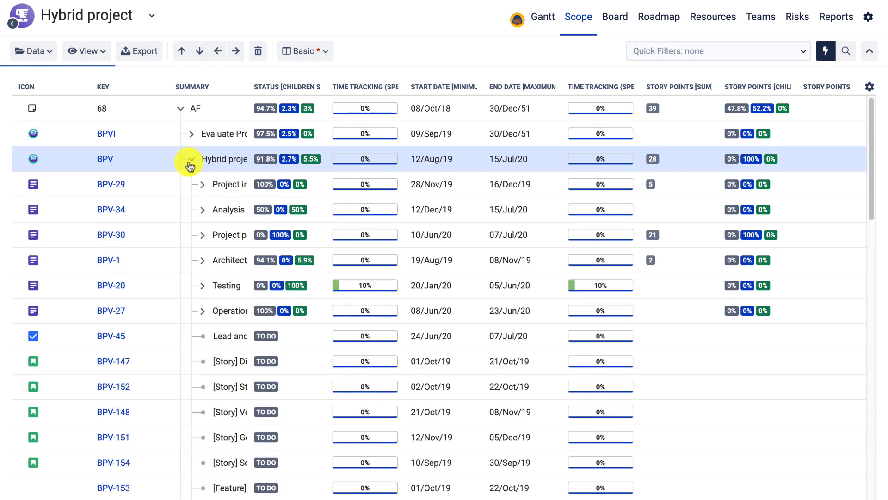
{"action": "left_click", "coordinate": [828, 187]}
{"action": "type", "text": "5"}
{"action": "left_click", "coordinate": [819, 211]}
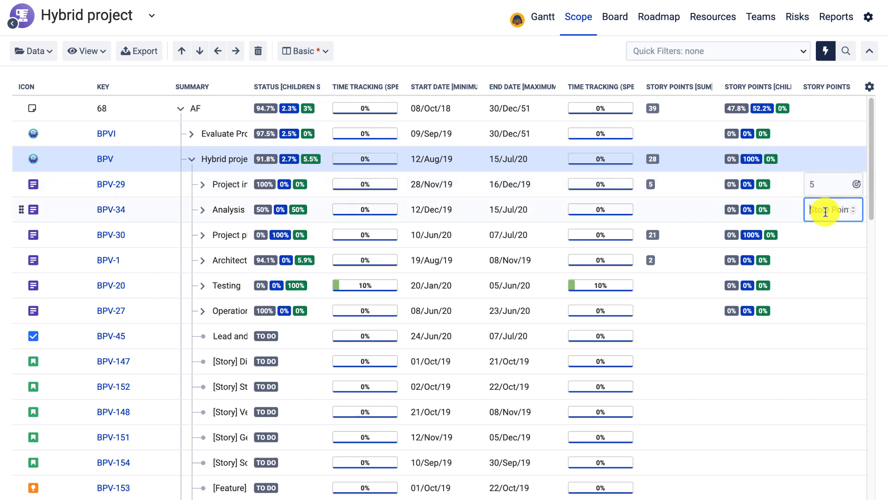
{"action": "type", "text": "4"}
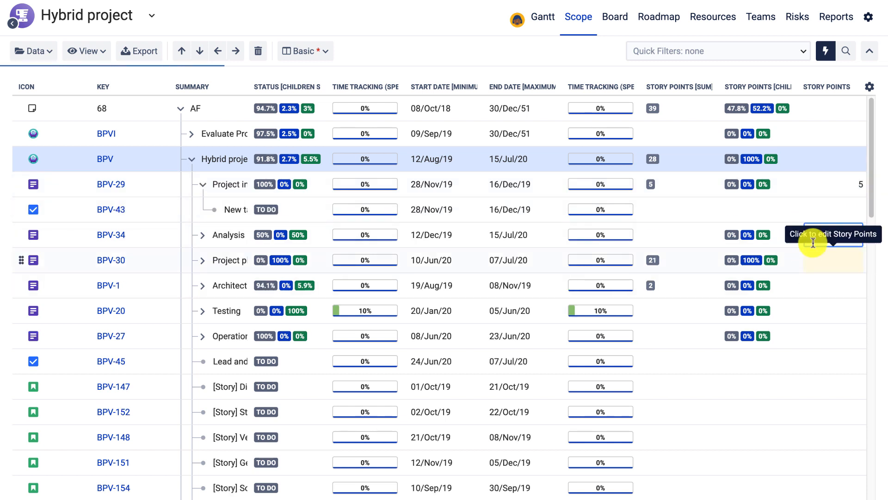
- Set the display type of the newly added Story Points column to Lozenge
{"action": "left_click", "coordinate": [855, 86]}
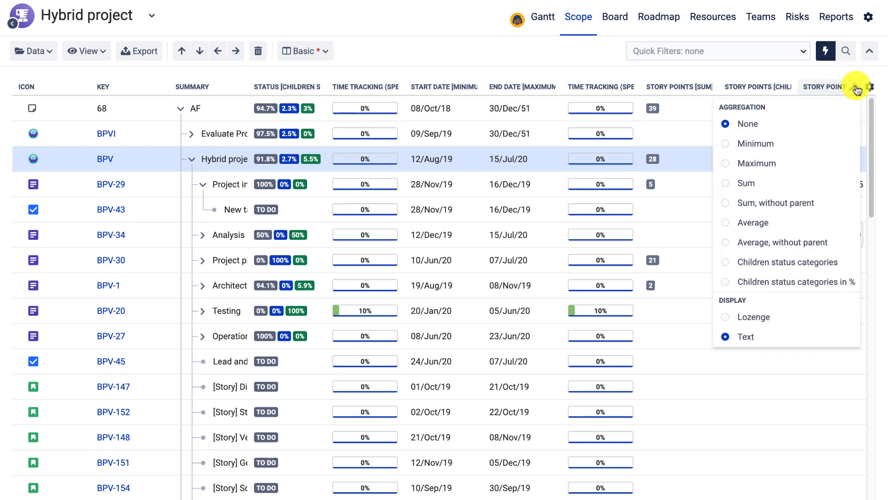
{"action": "left_click", "coordinate": [725, 318]}
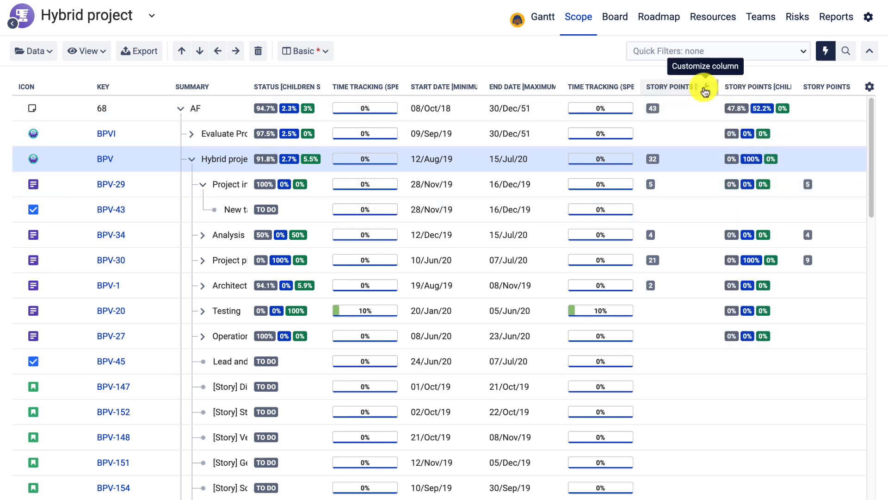
- Aggregate the newly added Story Points column by Children status categories in %, and switch it to Children status categories
{"action": "left_click", "coordinate": [852, 89]}
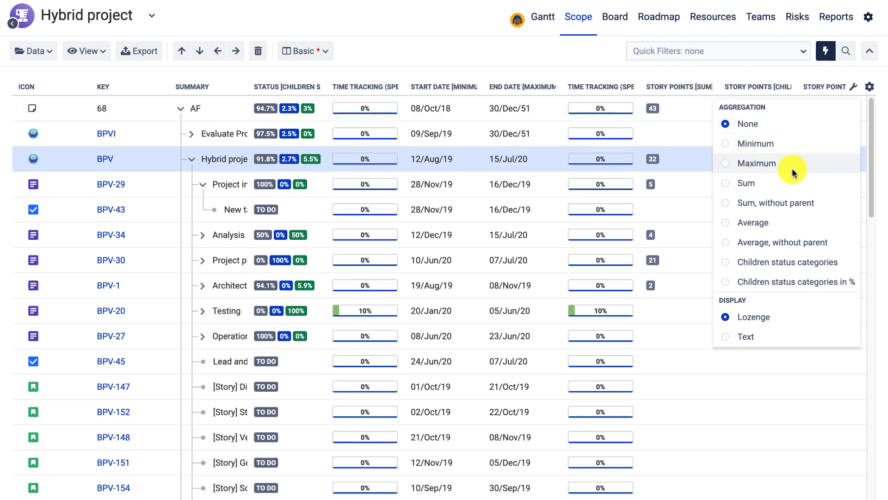
{"action": "left_click", "coordinate": [728, 283]}
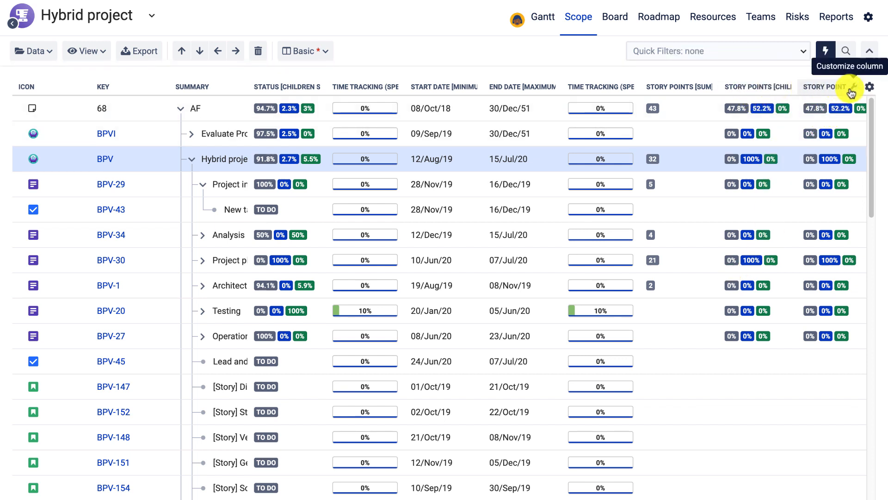
{"action": "left_click", "coordinate": [851, 91]}
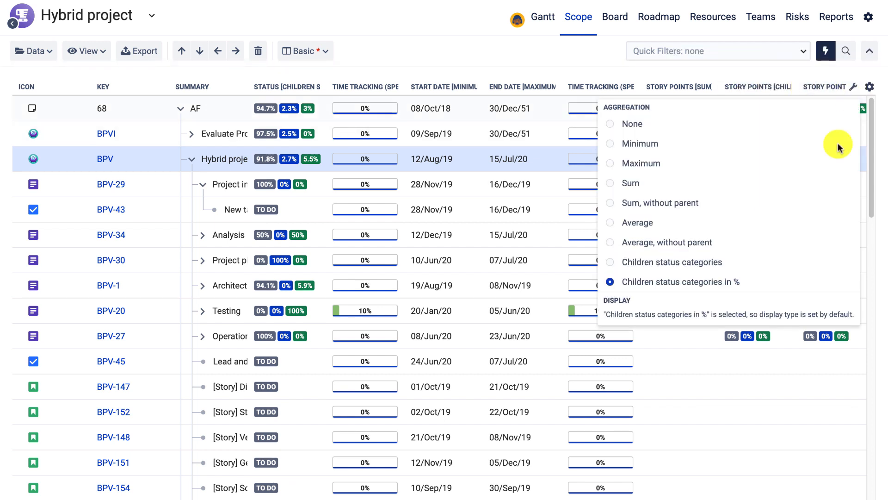
{"action": "left_click", "coordinate": [692, 267]}
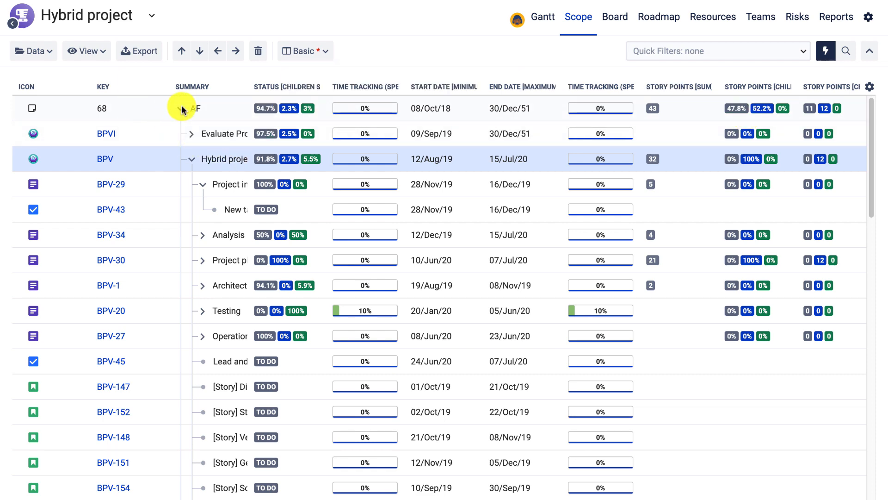
- Select tasks BPV-154, BPV-153, BPV-149 and BPV-150 and nest them under BPV-148
{"action": "scroll", "coordinate": [253, 307], "scroll_direction": "down", "scroll_amount": 3}
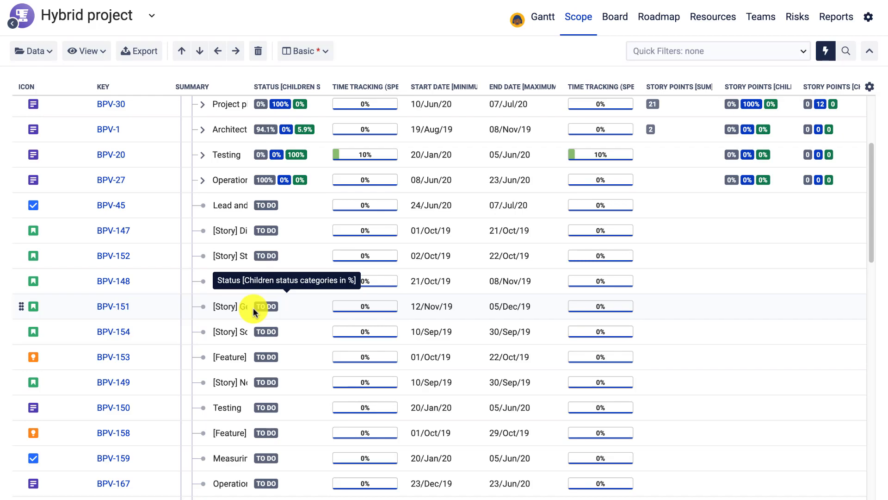
{"action": "scroll", "coordinate": [254, 307], "scroll_direction": "down", "scroll_amount": 2}
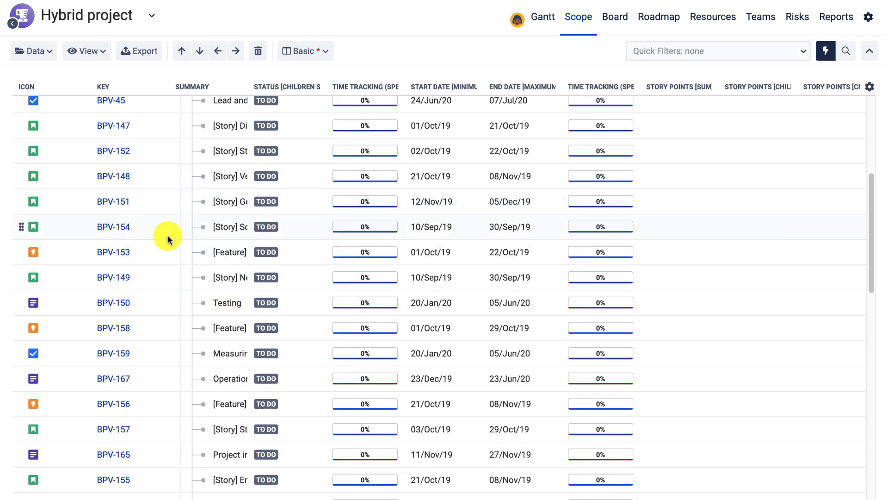
{"action": "left_click_drag", "start_coordinate": [168, 238], "coordinate": [158, 298]}
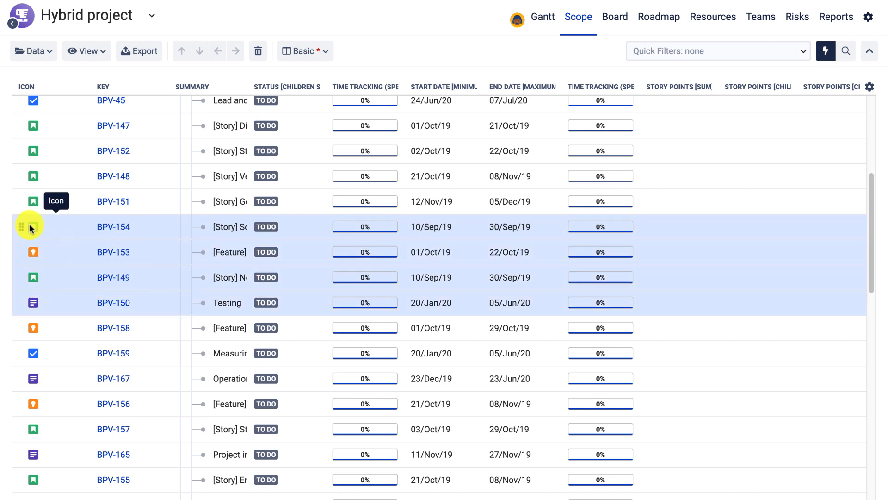
{"action": "left_click_drag", "start_coordinate": [21, 227], "coordinate": [24, 178]}
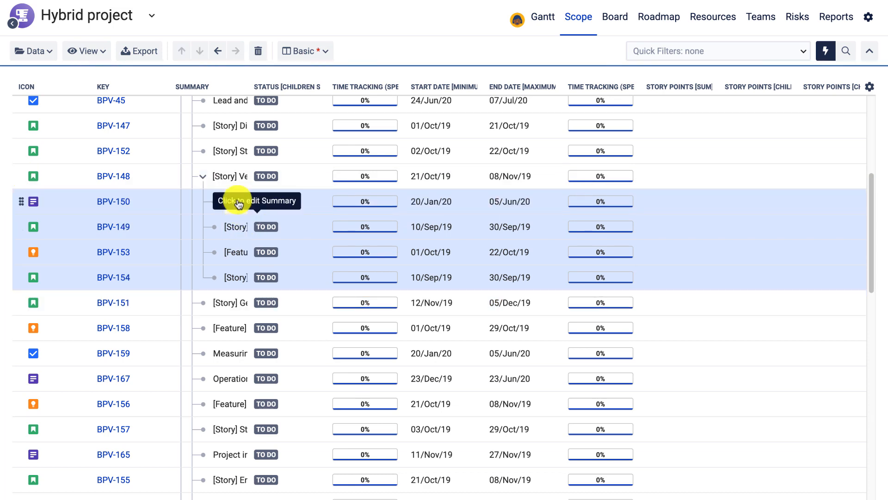
- Try to move task BPV-185 from the BPV project into the BPI project's task list
{"action": "scroll", "coordinate": [155, 290], "scroll_direction": "down", "scroll_amount": 15}
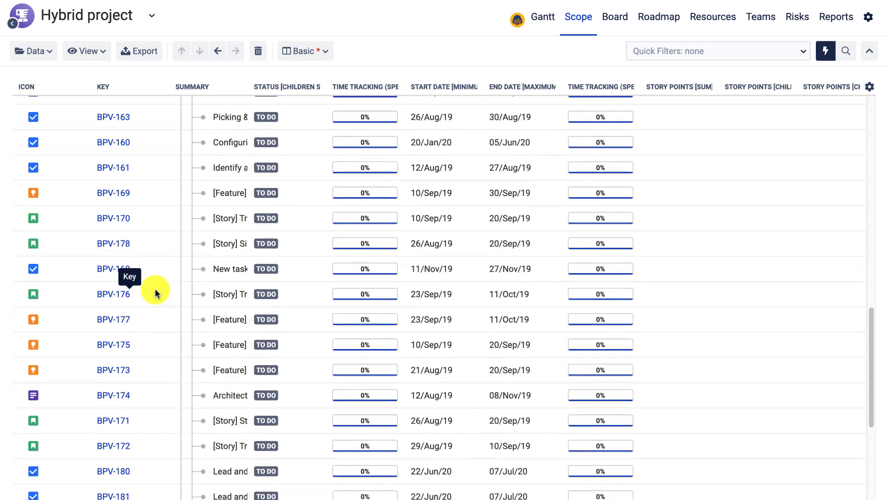
{"action": "scroll", "coordinate": [201, 274], "scroll_direction": "down", "scroll_amount": 3}
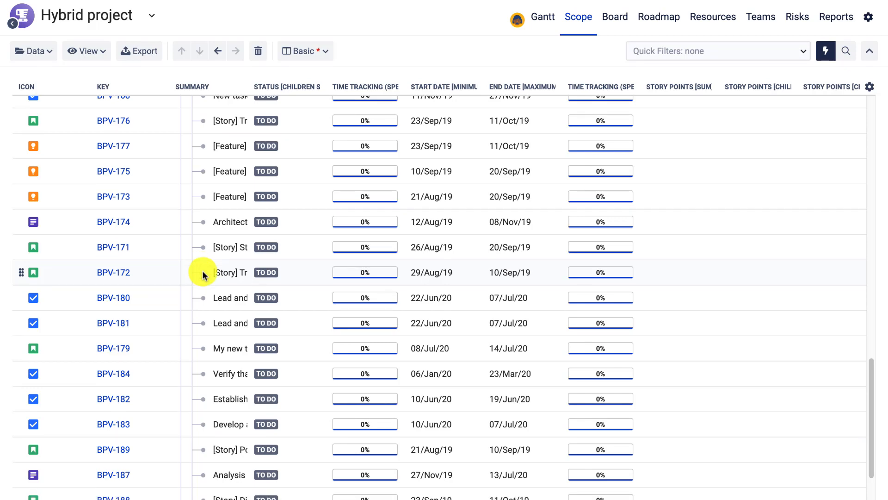
{"action": "left_click", "coordinate": [188, 496]}
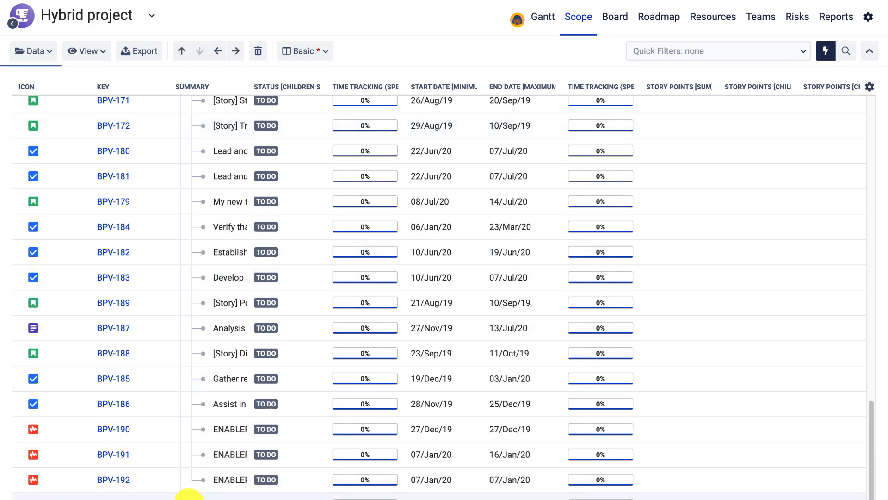
{"action": "scroll", "coordinate": [191, 381], "scroll_direction": "down", "scroll_amount": 5}
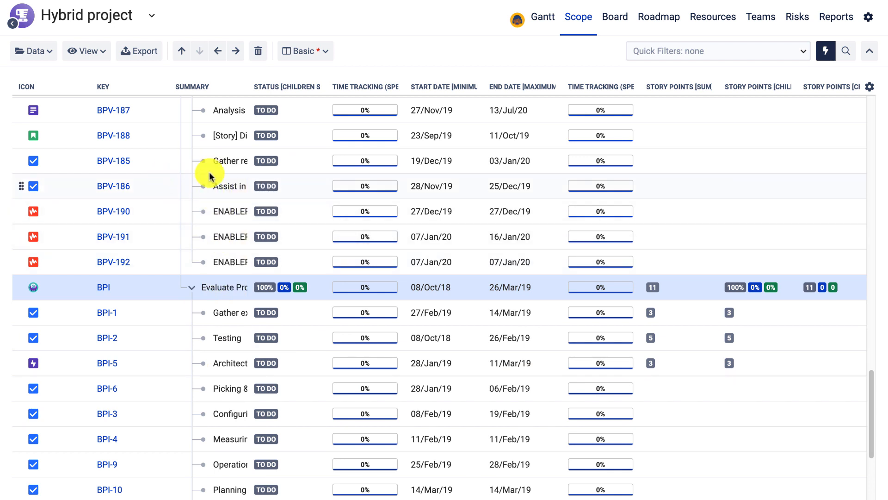
{"action": "left_click_drag", "start_coordinate": [20, 157], "coordinate": [52, 380]}
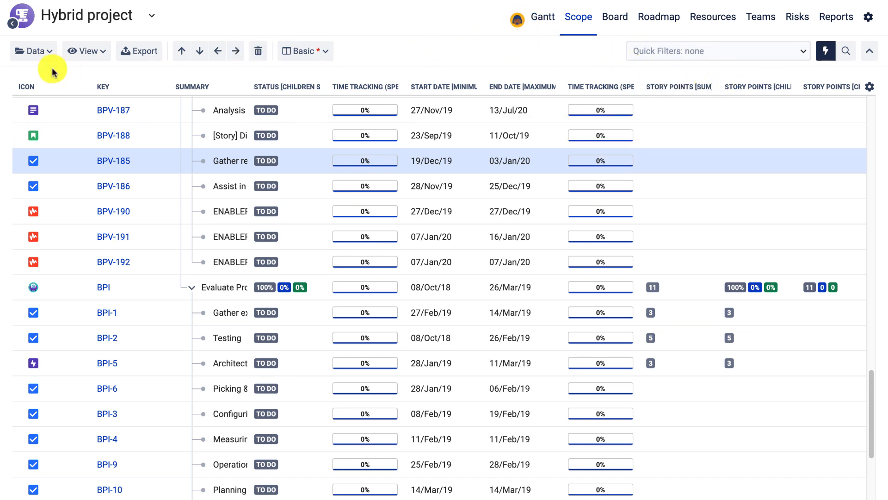
- Review the export formats offered in the Export manager and close it without exporting
{"action": "left_click", "coordinate": [132, 50]}
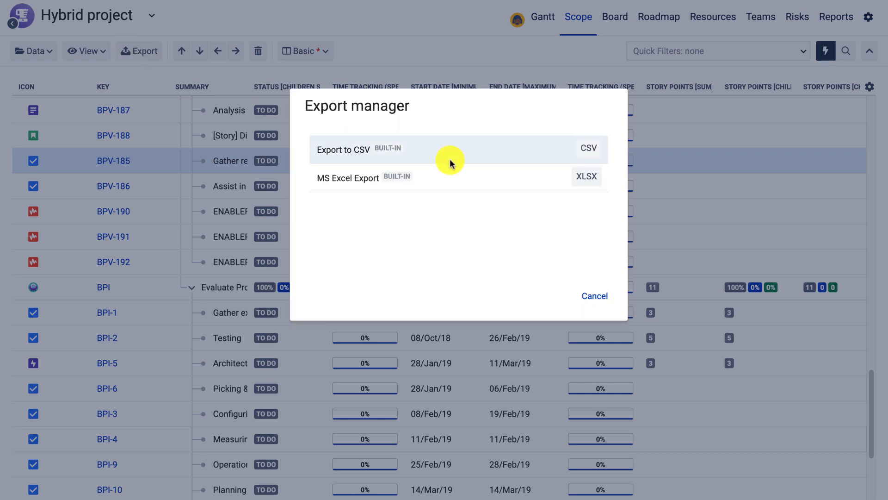
{"action": "left_click", "coordinate": [595, 296]}
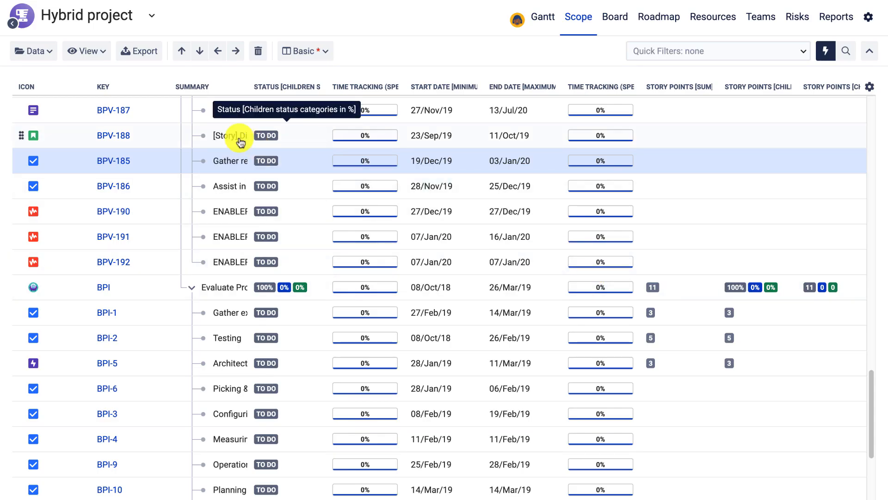
- Switch the Scope table to the Compact layout and enable the detail view to show task BPI-3
{"action": "left_click", "coordinate": [76, 52]}
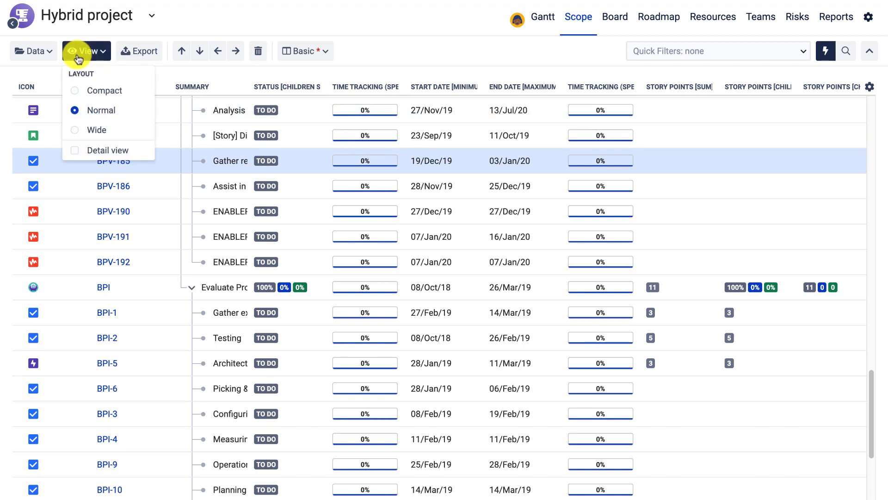
{"action": "left_click", "coordinate": [75, 94]}
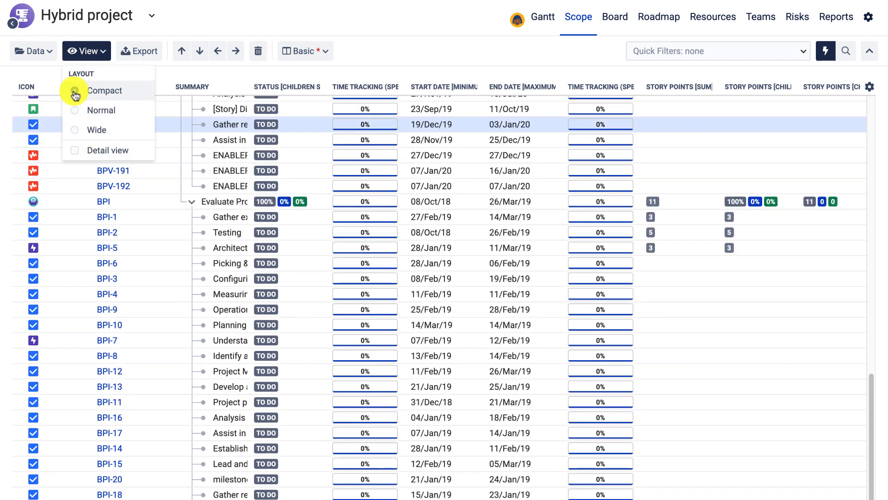
{"action": "left_click", "coordinate": [76, 155]}
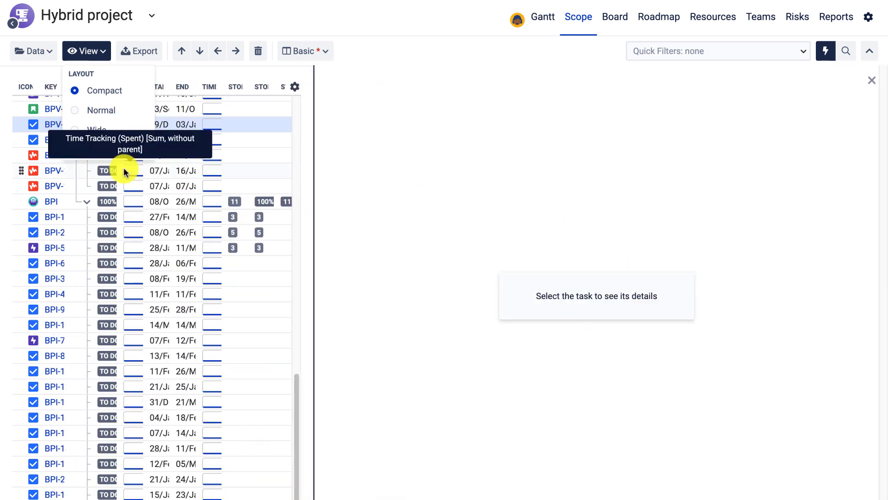
{"action": "left_click", "coordinate": [169, 283]}
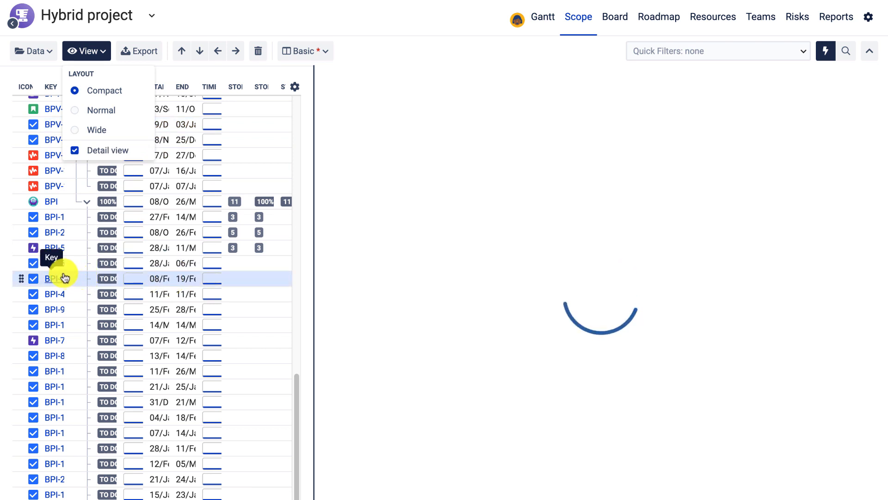
- Look through the column choices for organizing tasks A-Z and Z-A
{"action": "left_click", "coordinate": [53, 52]}
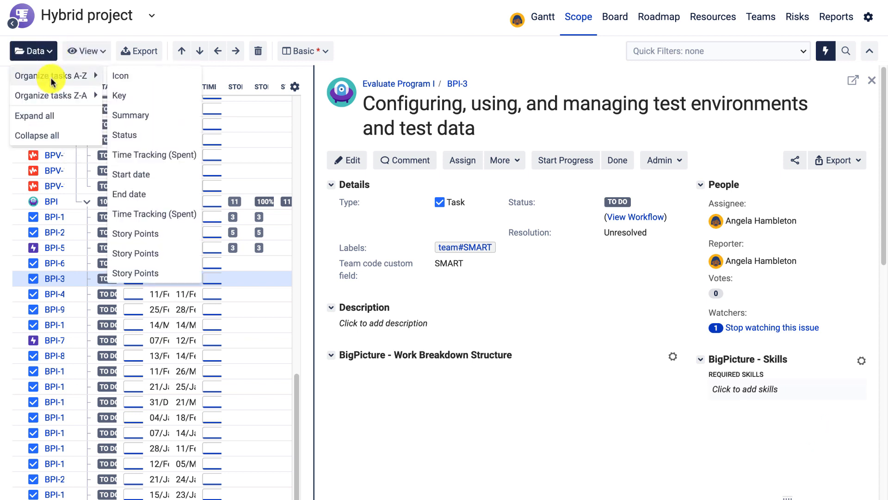
{"action": "mouse_move", "coordinate": [60, 93]}
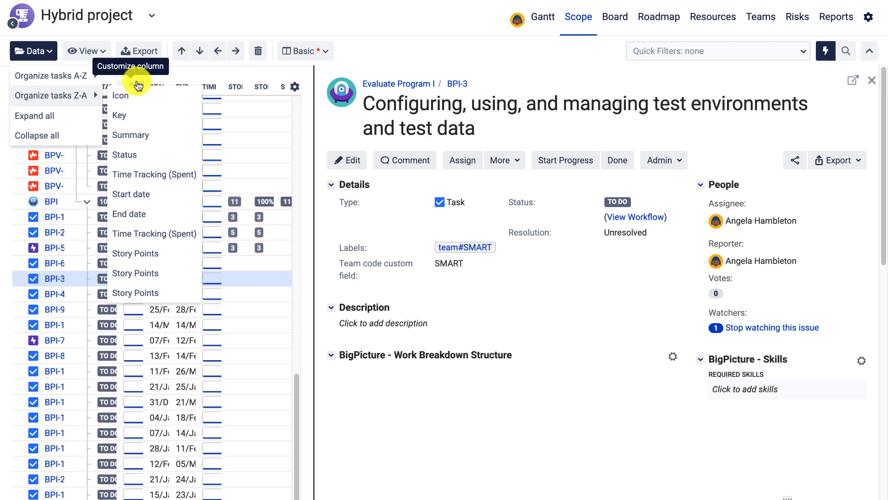
{"action": "mouse_move", "coordinate": [89, 74]}
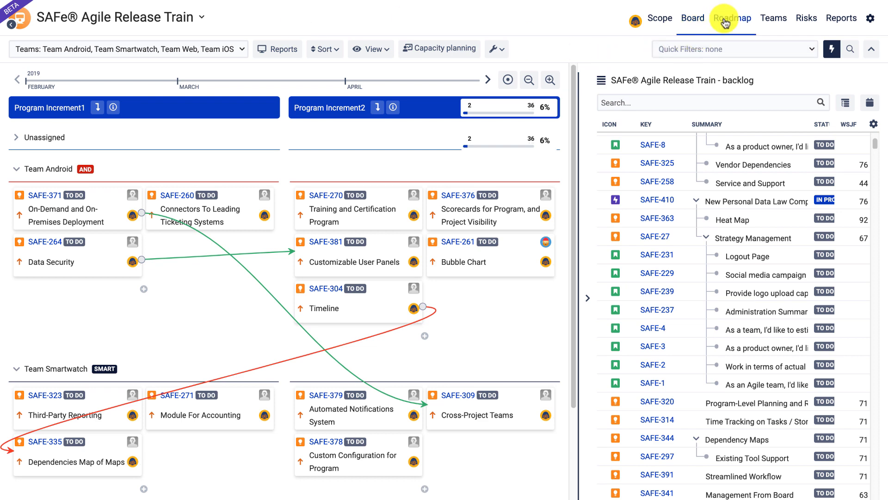
- Open the Roadmap of the SAFe® Agile Release Train and review the Agile schedule in the program's configuration
{"action": "left_click", "coordinate": [725, 23]}
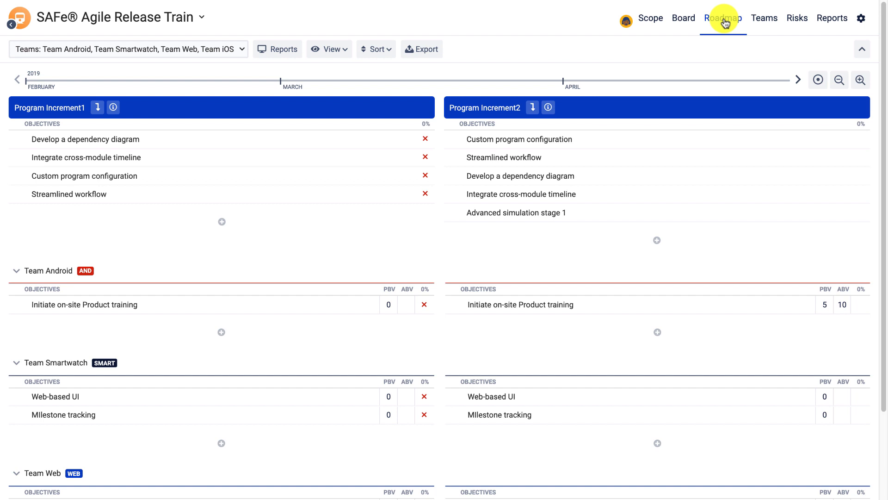
{"action": "left_click", "coordinate": [860, 20]}
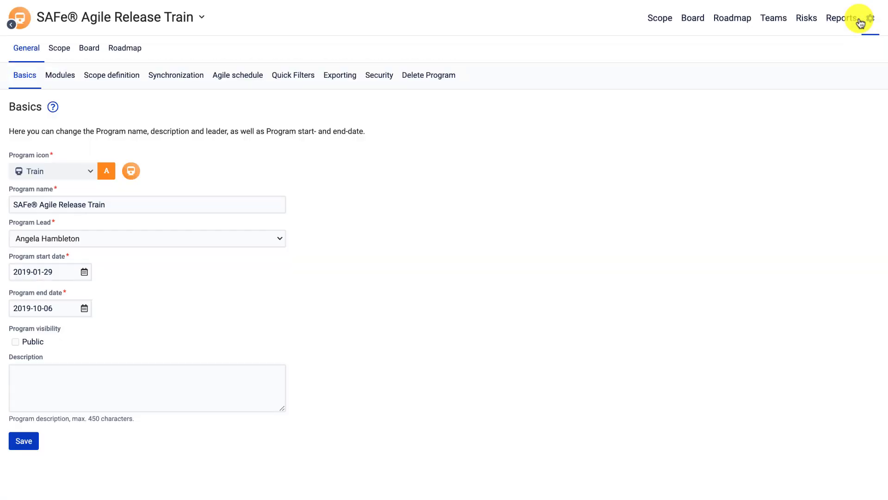
{"action": "left_click", "coordinate": [235, 76]}
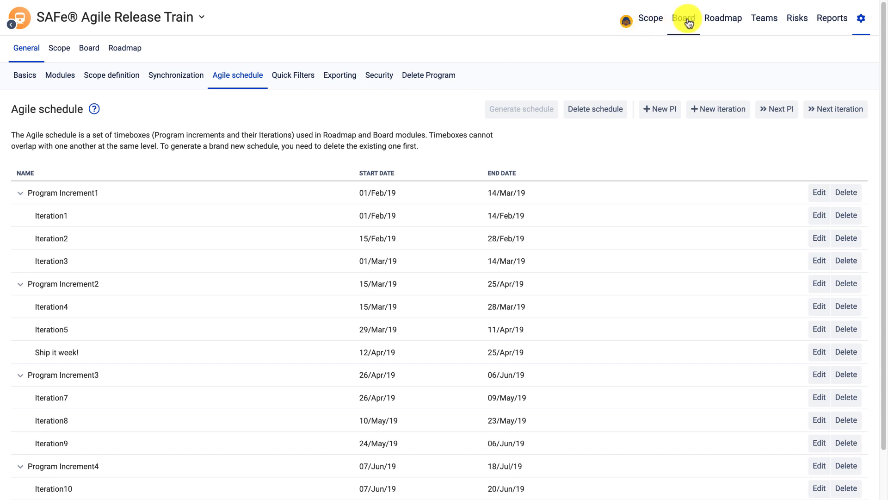
- In the Roadmap, nest Team Android's Initiate on-site Product training objective under Program Increment1's Custom program configuration and expand that parent
{"action": "left_click", "coordinate": [710, 25]}
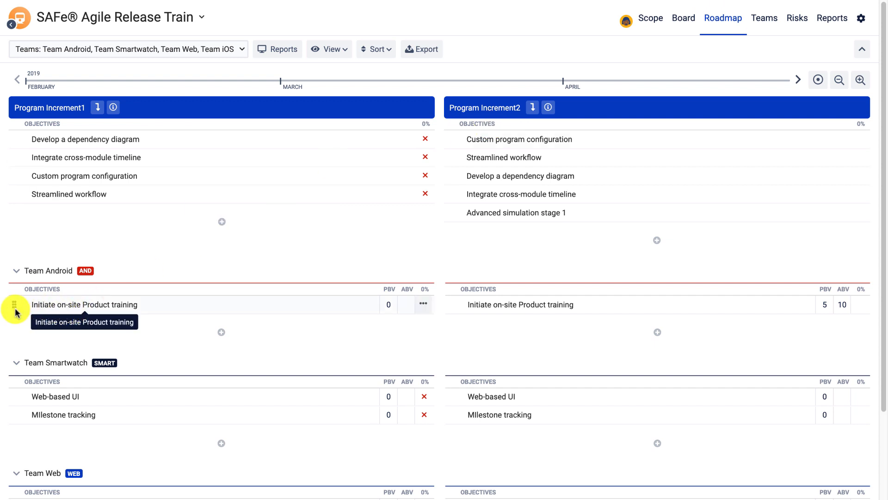
{"action": "left_click_drag", "start_coordinate": [14, 305], "coordinate": [16, 178]}
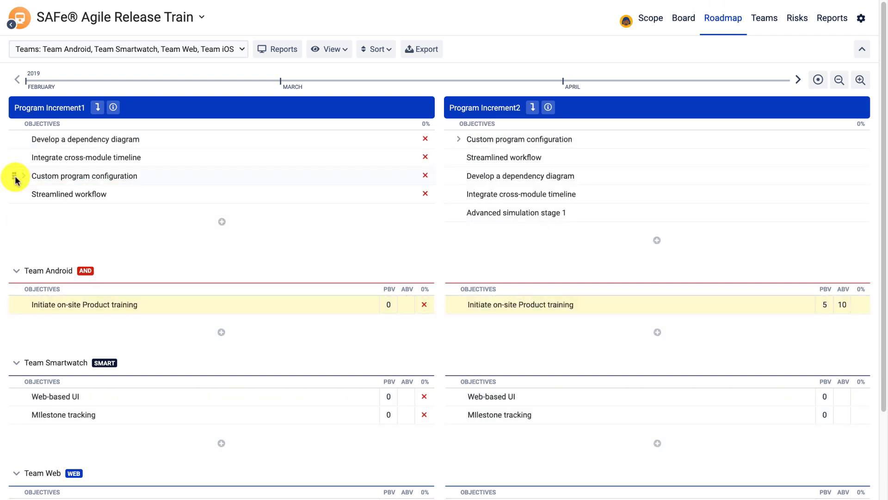
{"action": "left_click", "coordinate": [24, 177]}
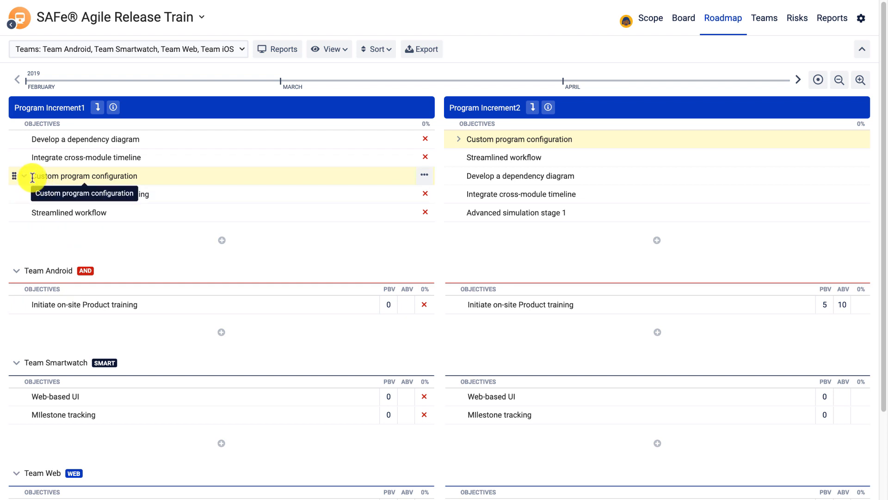
- Collapse the Team Android swimlane in Program Increment1's iteration view and return to the program increments
{"action": "left_click", "coordinate": [94, 107]}
{"action": "left_click", "coordinate": [17, 175]}
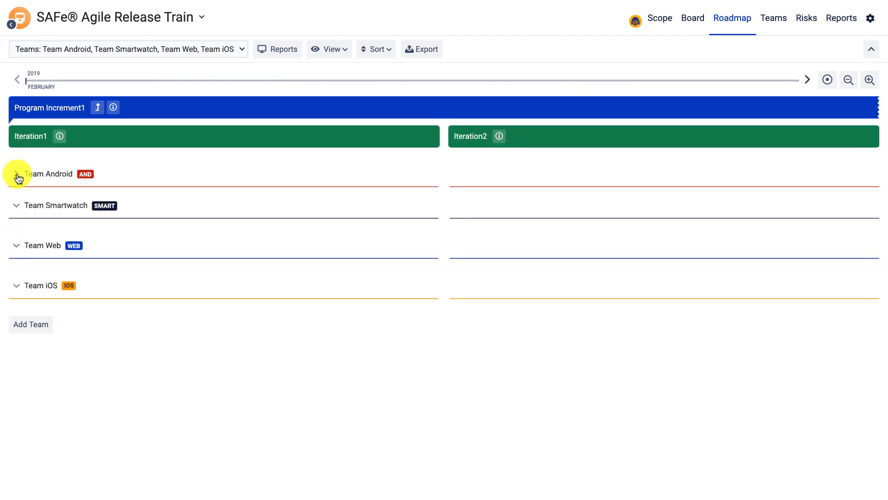
{"action": "left_click", "coordinate": [96, 110]}
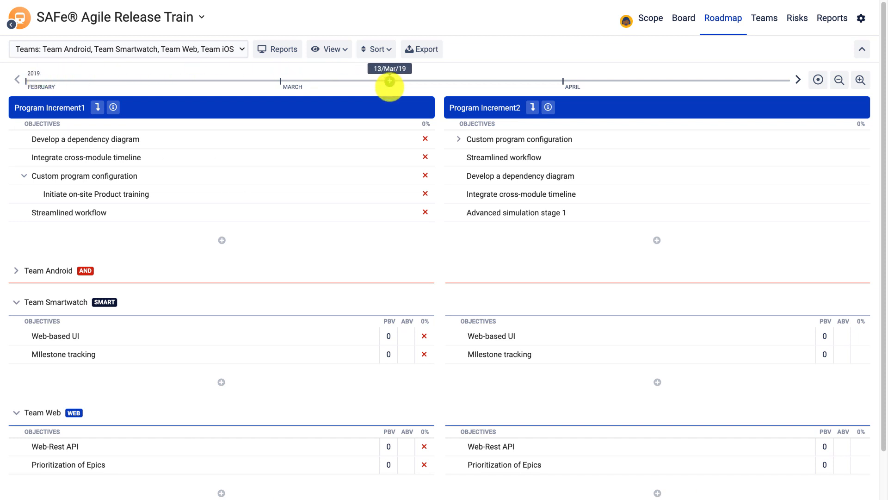
- Create a marker named RELEASE on the Roadmap timeline at 13/03/2019
{"action": "left_click", "coordinate": [389, 83]}
{"action": "type", "text": "RE"}
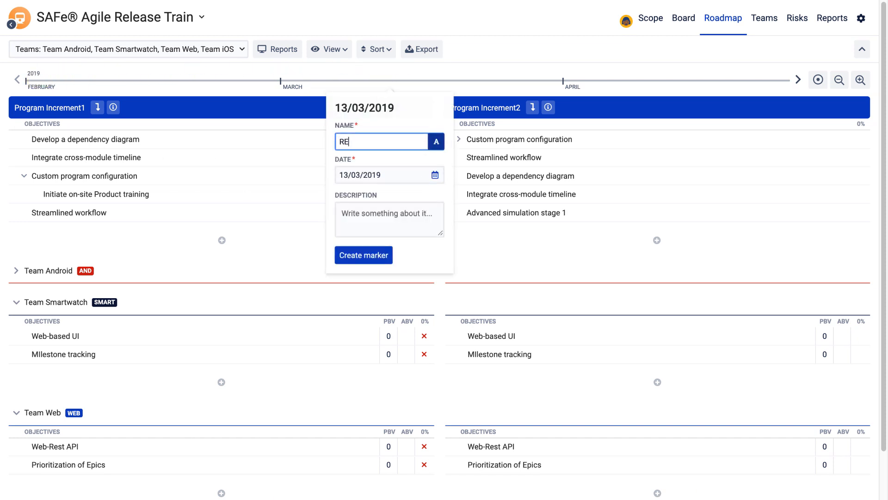
{"action": "type", "text": "LEAC"}
{"action": "key", "text": "BackSpace"}
{"action": "type", "text": "SE"}
{"action": "key", "text": "Return"}
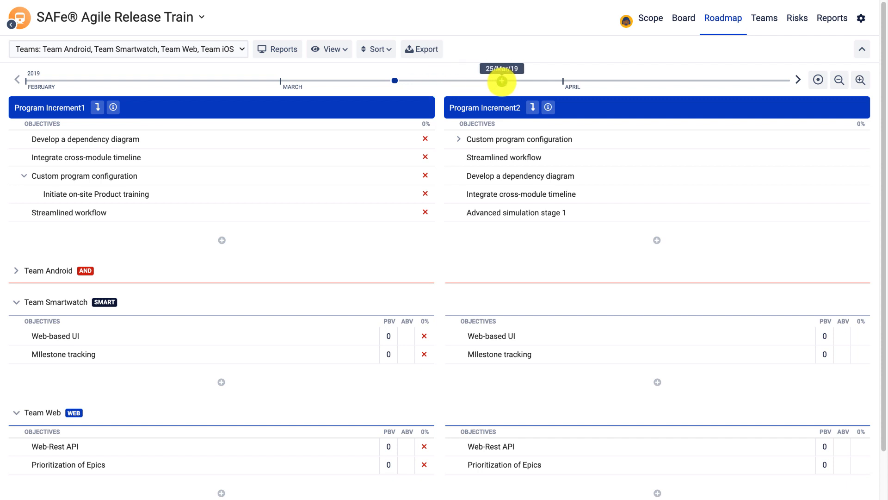
- Check the status options of Program Increment1's Develop a dependency diagram objective, and set Achievement to Count by Business Value
{"action": "left_click", "coordinate": [424, 140]}
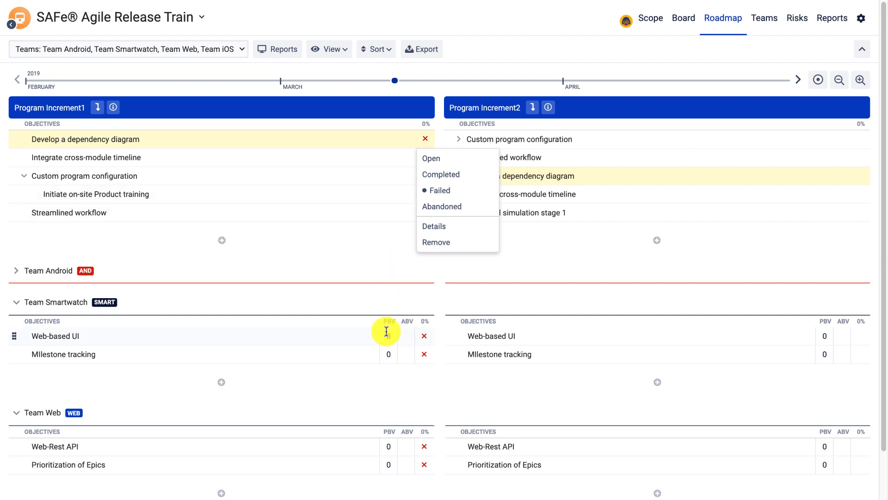
{"action": "left_click", "coordinate": [334, 51]}
{"action": "mouse_move", "coordinate": [343, 106]}
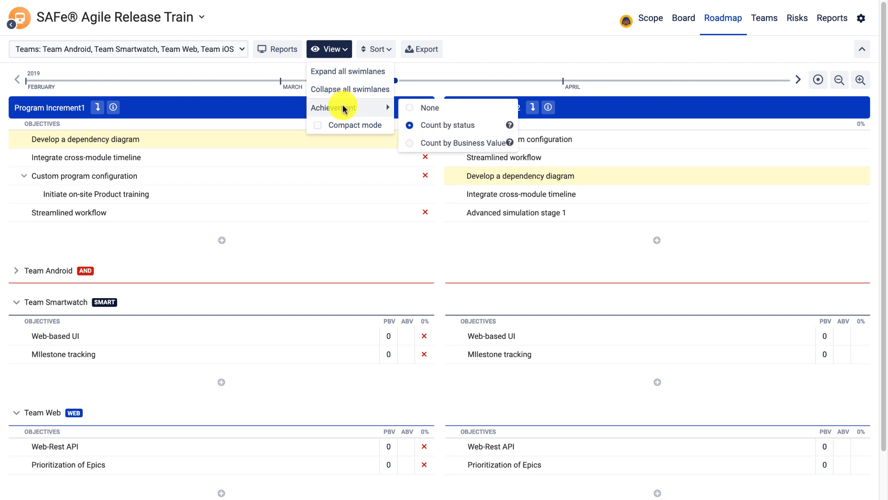
{"action": "left_click", "coordinate": [409, 146]}
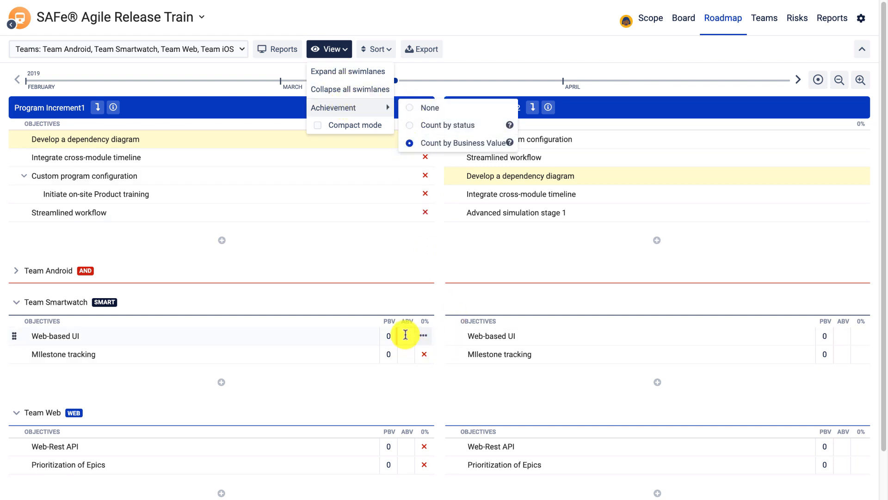
- Set the PBV to 5 and the ABV to 10 for Team Smartwatch's Web-based UI objective in Program Increment1
{"action": "left_click", "coordinate": [385, 337]}
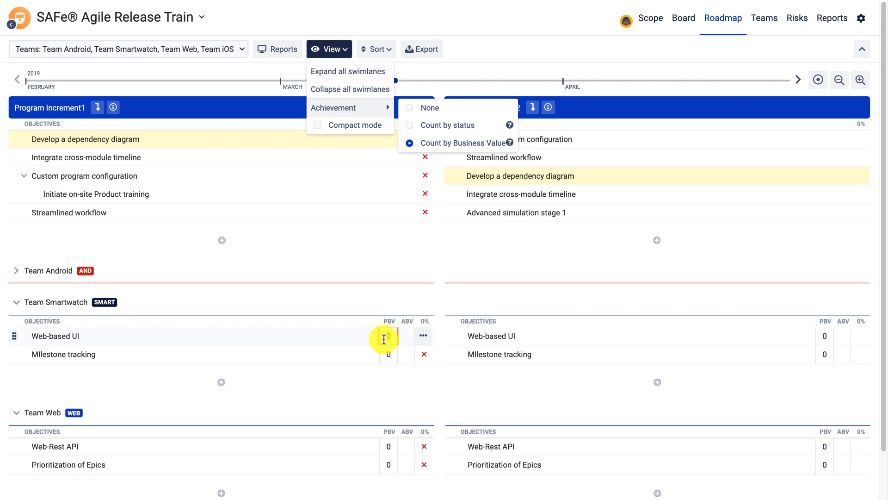
{"action": "type", "text": "5"}
{"action": "left_click", "coordinate": [406, 337]}
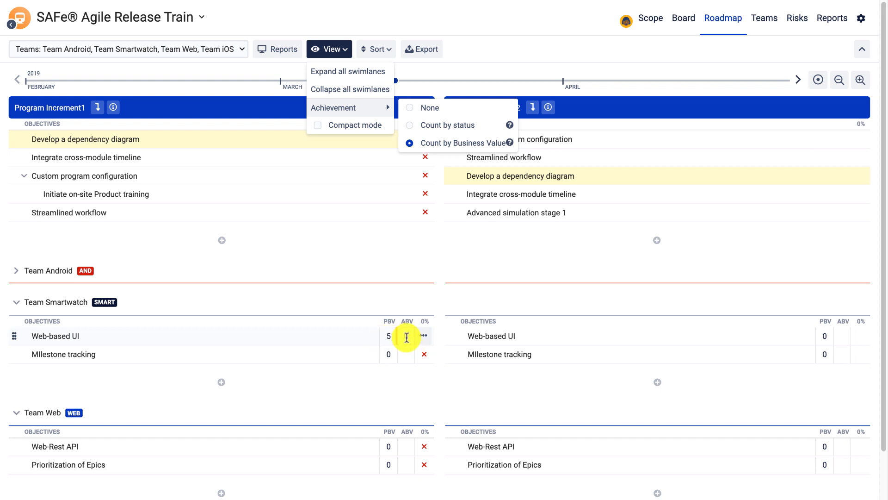
{"action": "type", "text": "10"}
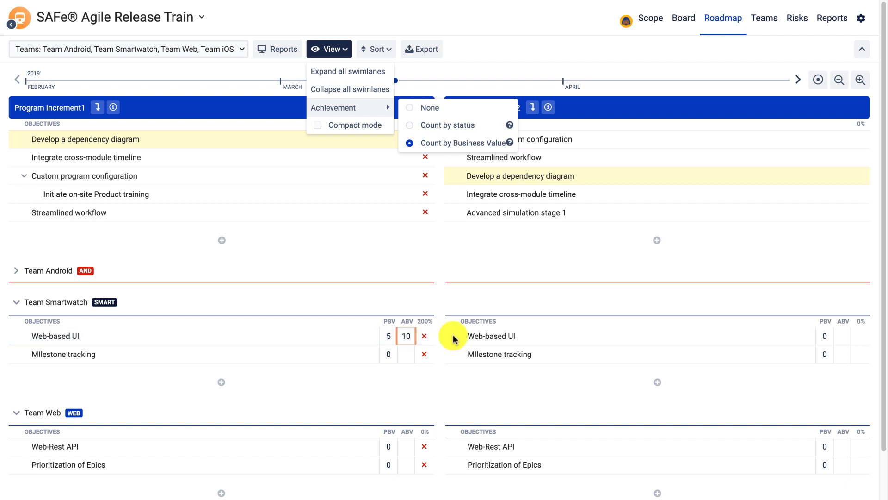
{"action": "left_click", "coordinate": [422, 280]}
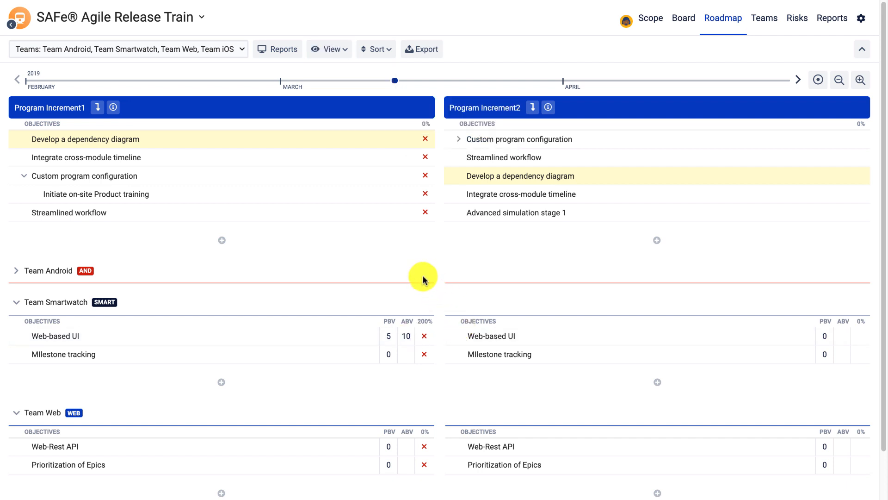
- Expand the Team Android swimlane on the Roadmap and look through the team objectives down to Team iOS
{"action": "mouse_move", "coordinate": [428, 341]}
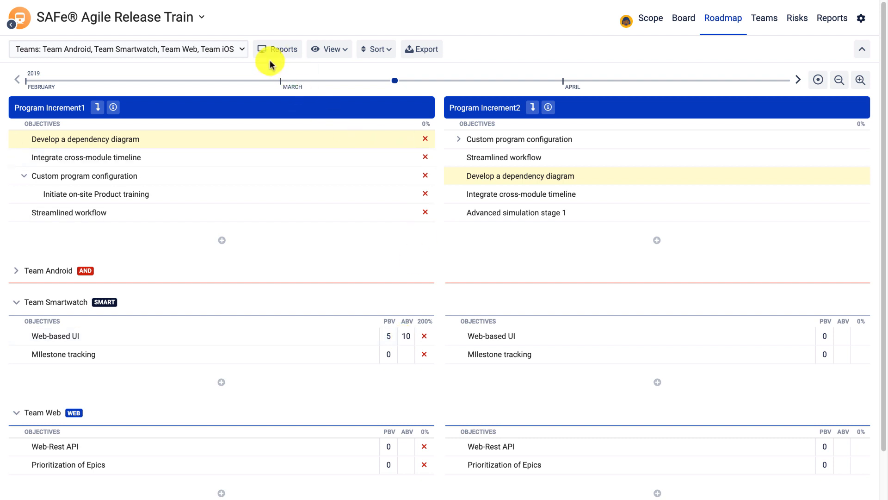
{"action": "scroll", "coordinate": [111, 219], "scroll_direction": "down", "scroll_amount": 1}
{"action": "scroll", "coordinate": [111, 220], "scroll_direction": "down", "scroll_amount": 1}
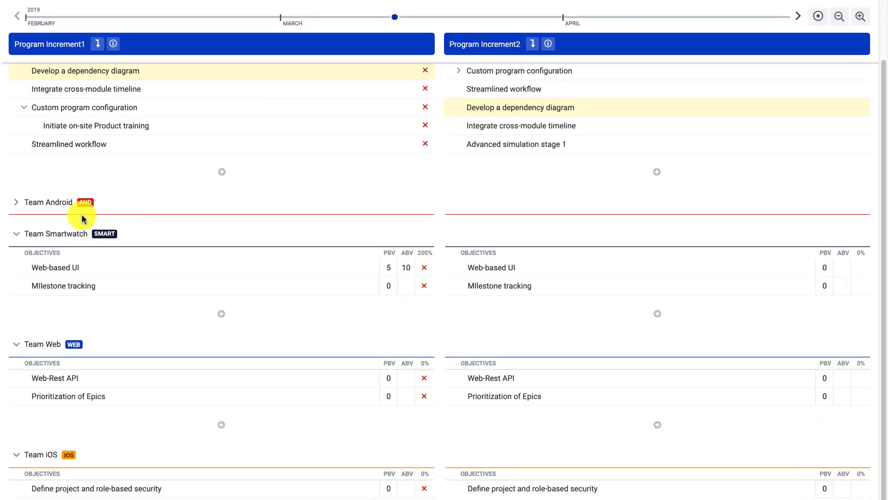
{"action": "left_click", "coordinate": [16, 204]}
{"action": "left_click", "coordinate": [16, 295]}
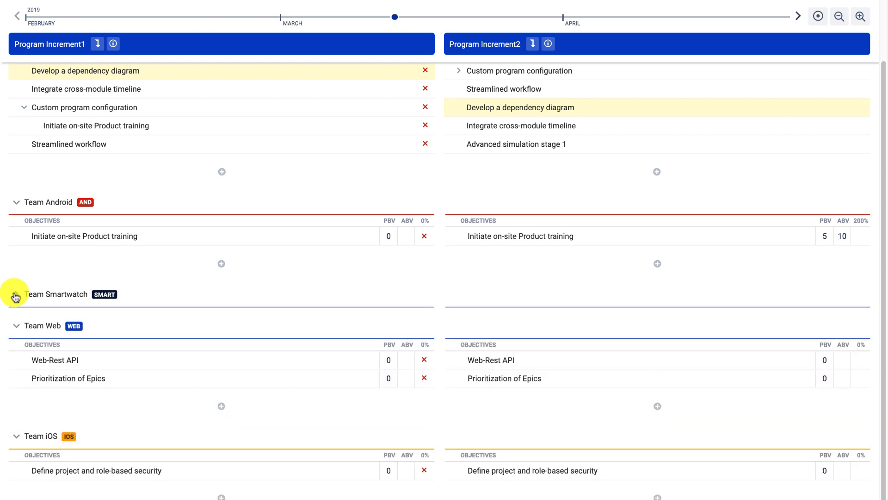
{"action": "left_click", "coordinate": [17, 297]}
{"action": "scroll", "coordinate": [10, 373], "scroll_direction": "down", "scroll_amount": 1}
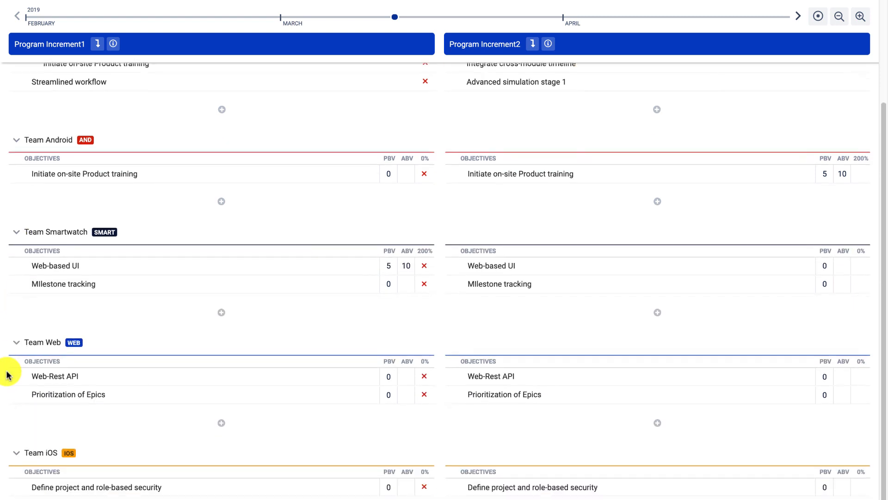
{"action": "scroll", "coordinate": [16, 345], "scroll_direction": "down", "scroll_amount": 1}
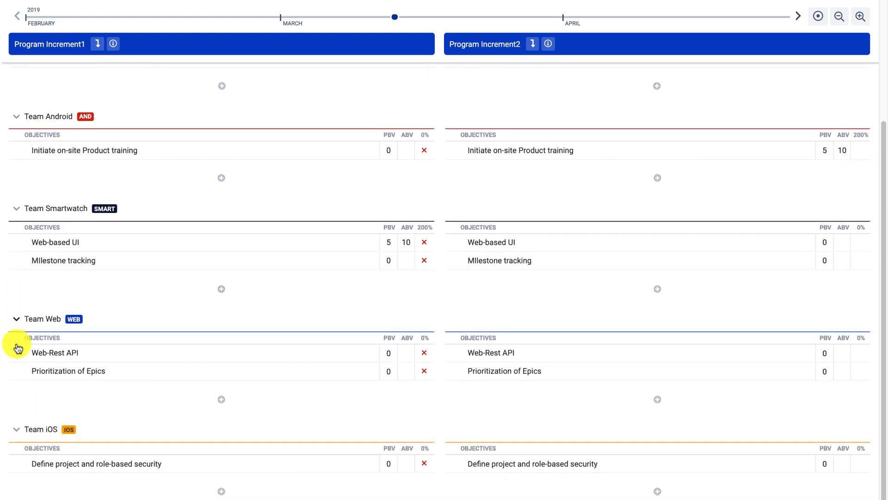
{"action": "scroll", "coordinate": [209, 195], "scroll_direction": "up", "scroll_amount": 1}
{"action": "scroll", "coordinate": [209, 193], "scroll_direction": "up", "scroll_amount": 2}
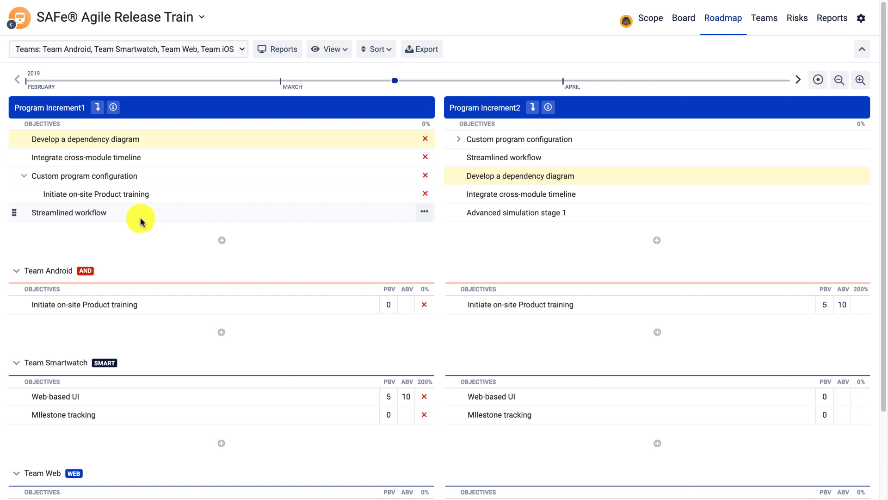
- Add the JIRA issue SAFE-548 as an objective of Program Increment1 and mark it as Completed
{"action": "left_click", "coordinate": [221, 240]}
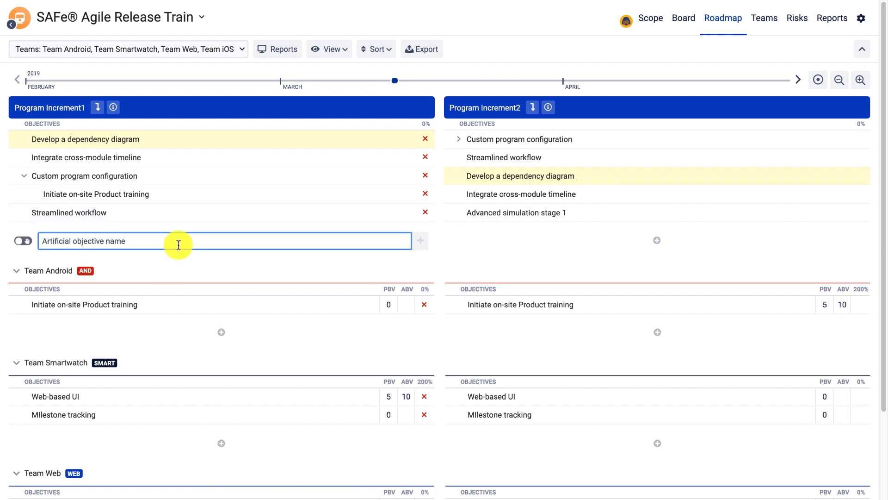
{"action": "left_click", "coordinate": [22, 240]}
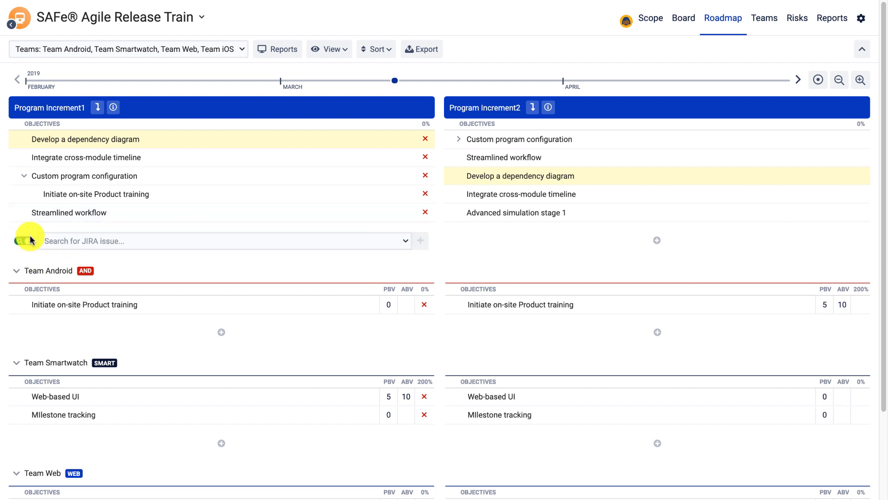
{"action": "left_click", "coordinate": [88, 249]}
{"action": "type", "text": "OB"}
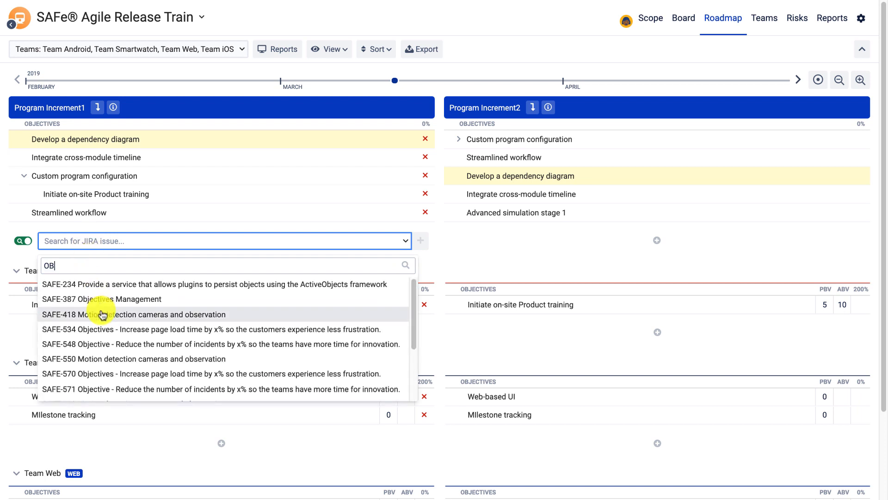
{"action": "left_click", "coordinate": [96, 343]}
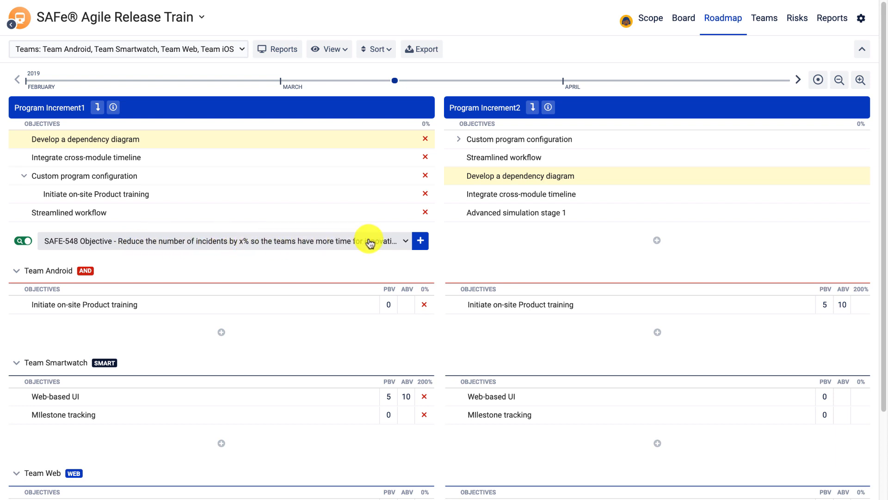
{"action": "left_click", "coordinate": [420, 241]}
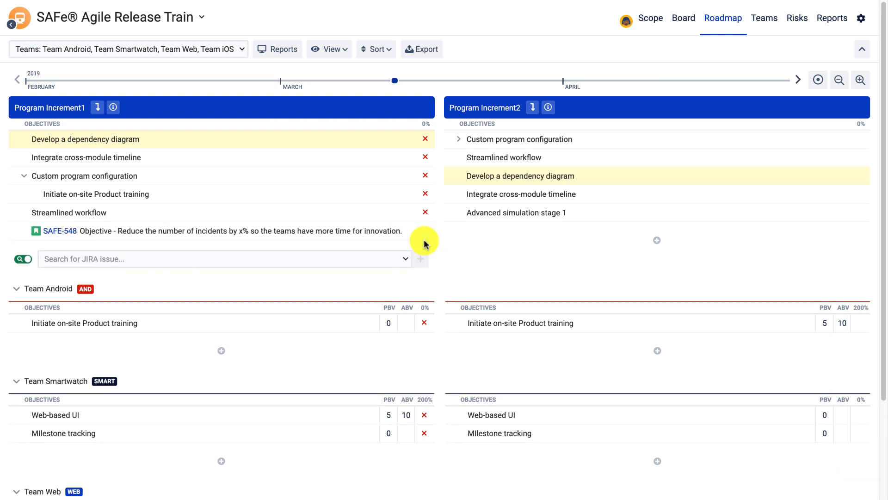
{"action": "left_click", "coordinate": [425, 231]}
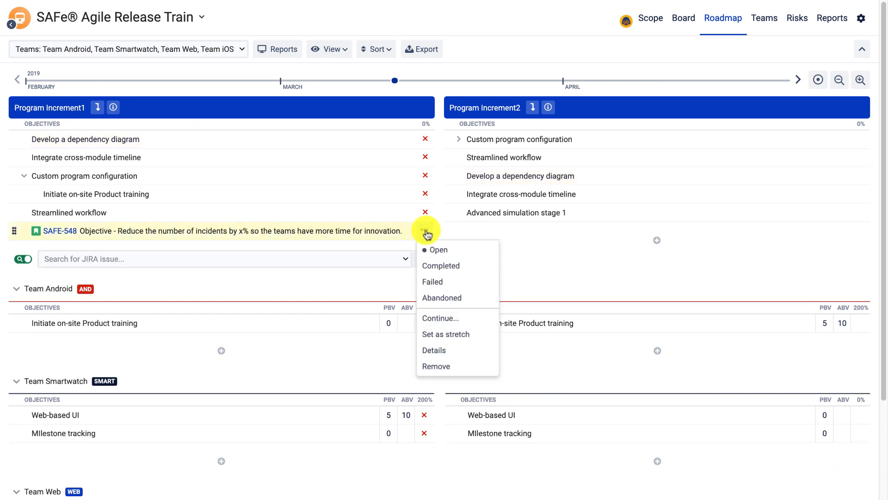
{"action": "left_click", "coordinate": [431, 269]}
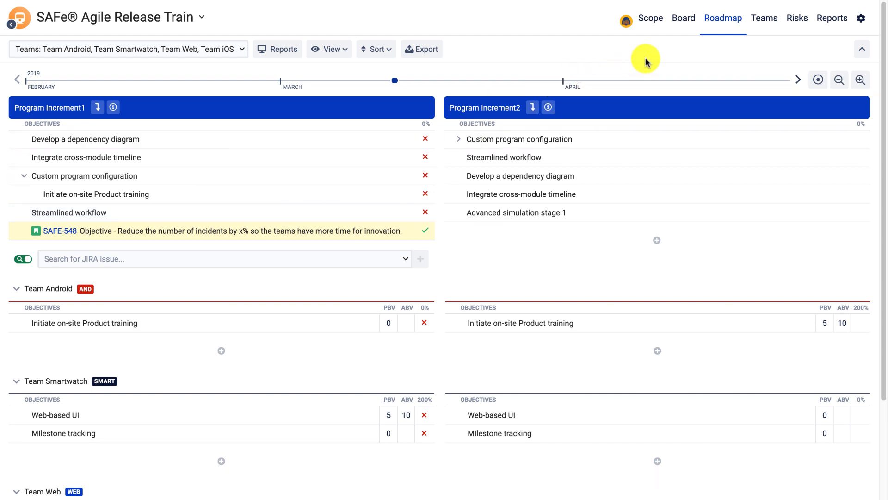
- Switch to the Board of the Agile Release Train and widen its backlog
{"action": "left_click", "coordinate": [692, 27]}
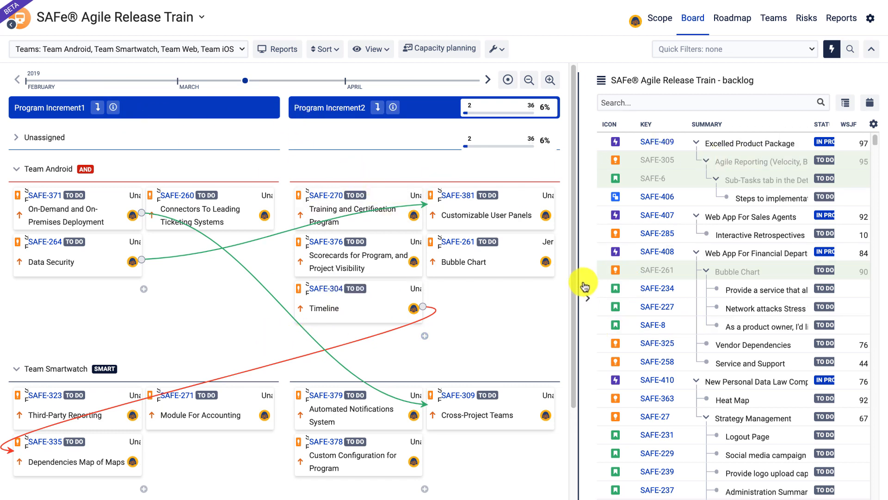
{"action": "left_click", "coordinate": [587, 297]}
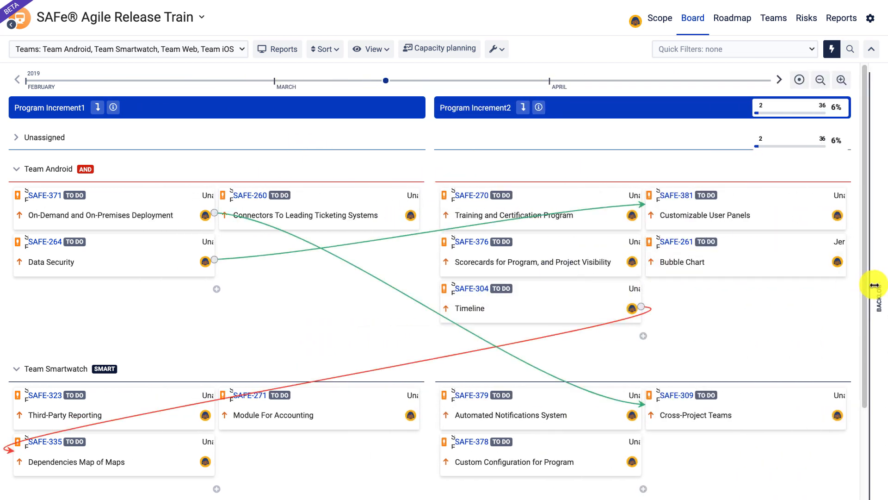
{"action": "left_click", "coordinate": [874, 289]}
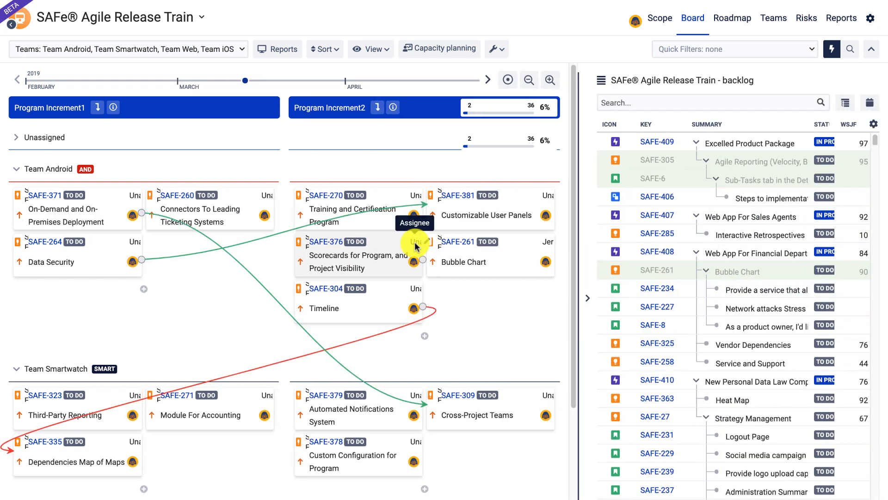
{"action": "left_click_drag", "start_coordinate": [576, 180], "coordinate": [488, 183]}
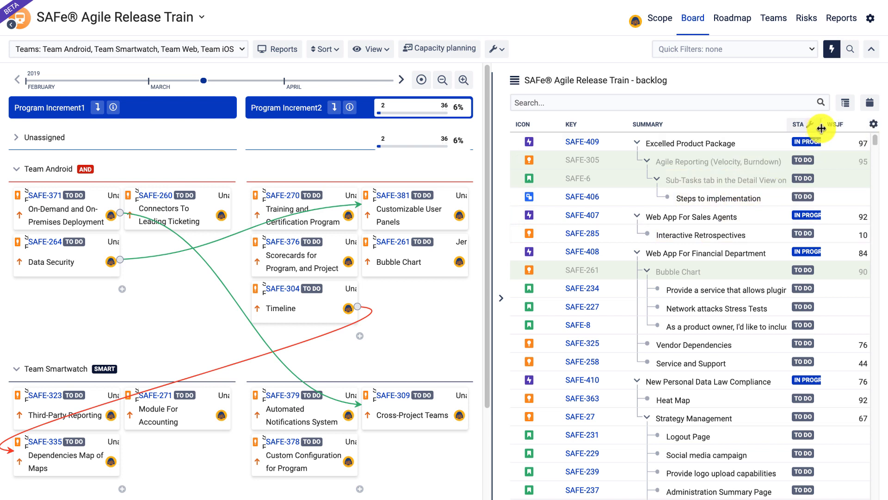
{"action": "left_click", "coordinate": [848, 178]}
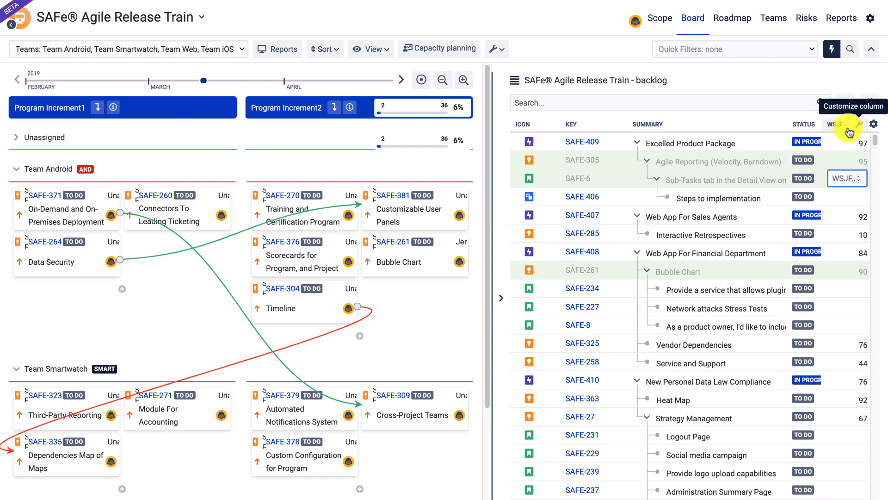
- Aggregate the backlog's Status column by Children status categories in % and widen the column to fit the percentages
{"action": "left_click", "coordinate": [811, 125]}
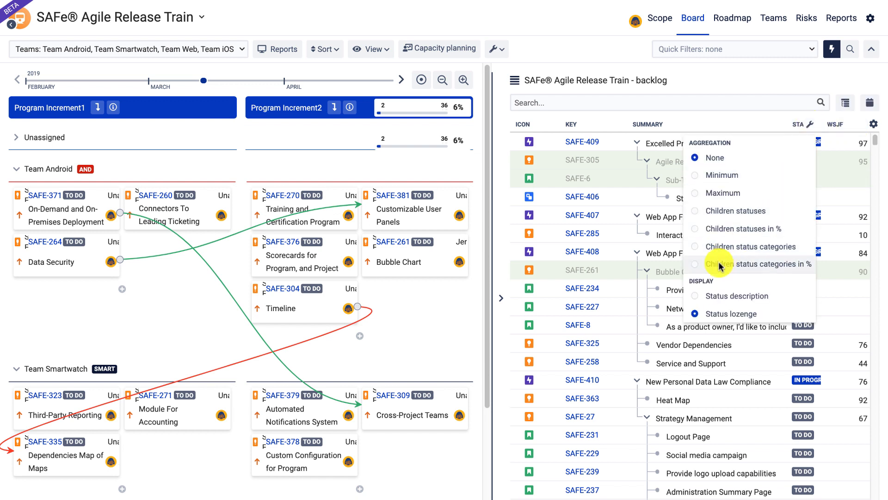
{"action": "left_click", "coordinate": [694, 265]}
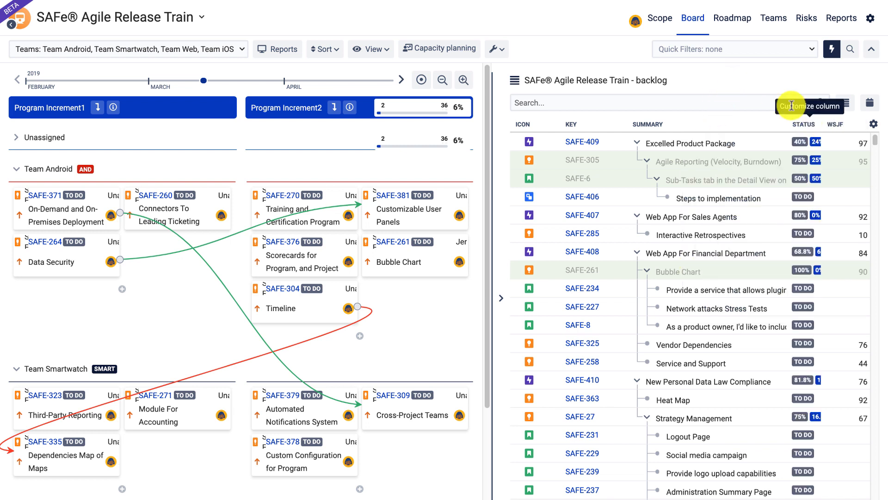
{"action": "left_click_drag", "start_coordinate": [786, 124], "coordinate": [737, 124]}
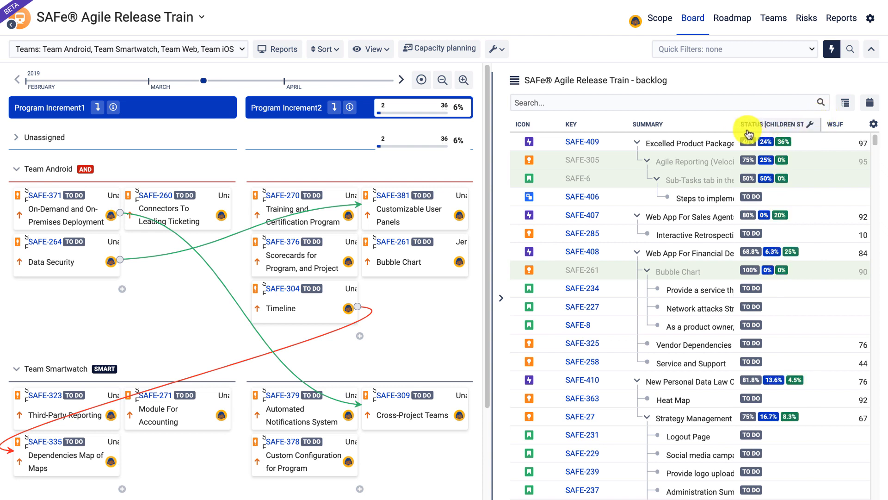
{"action": "left_click_drag", "start_coordinate": [814, 124], "coordinate": [805, 125]}
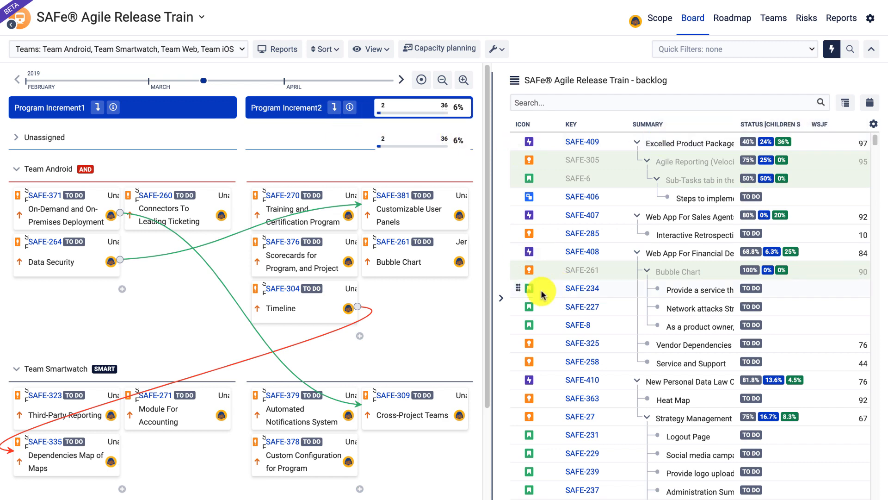
- Schedule SAFE-325 Vendor Dependencies from the backlog into Program Increment2 for Team Android and hide the backlog
{"action": "left_click", "coordinate": [502, 298]}
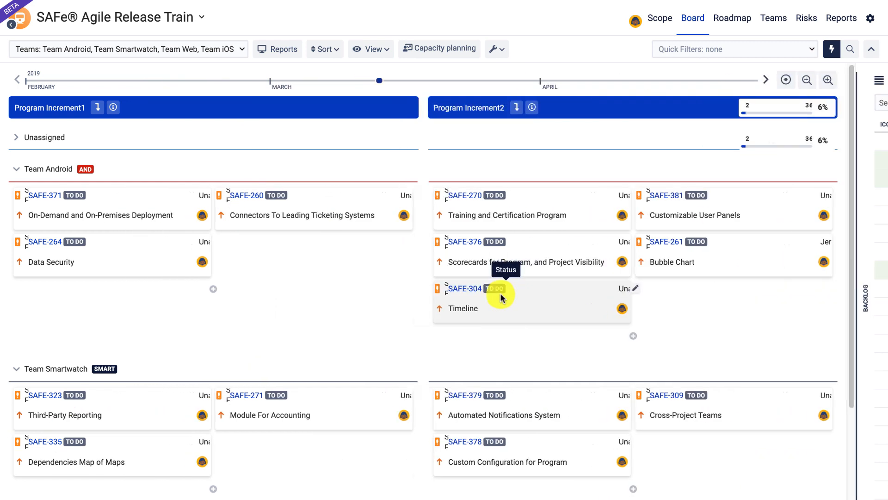
{"action": "left_click", "coordinate": [872, 298]}
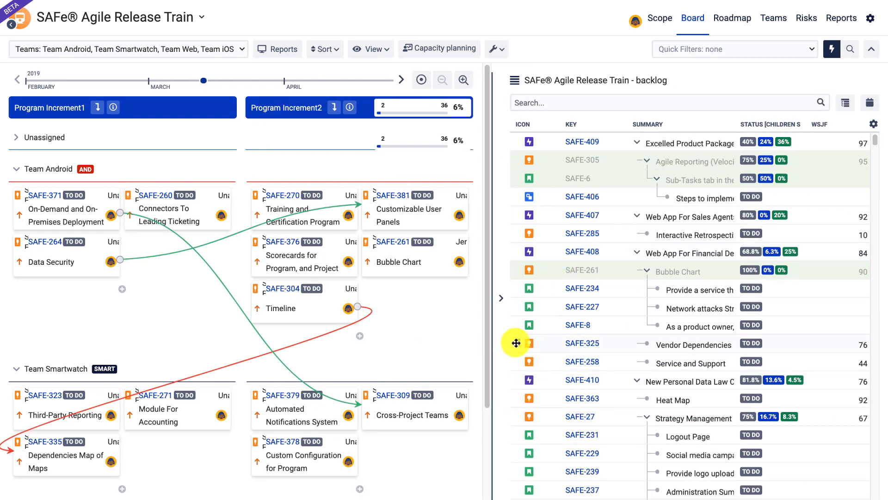
{"action": "left_click_drag", "start_coordinate": [518, 340], "coordinate": [375, 298]}
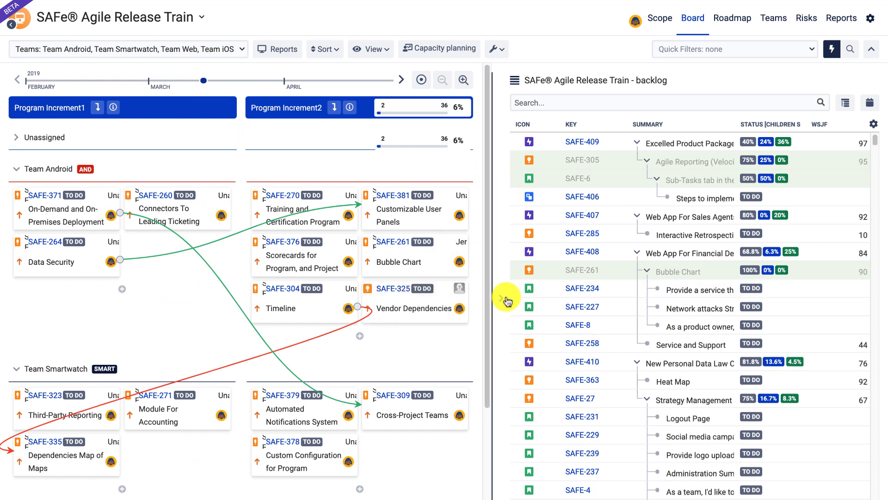
{"action": "left_click", "coordinate": [506, 299]}
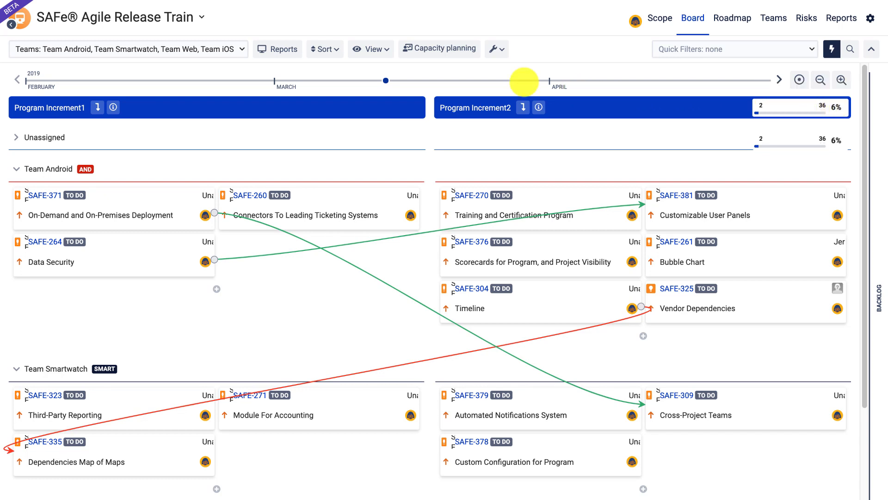
- Set the Board's totals type to Capacity allocation and check the display options for links
{"action": "left_click", "coordinate": [370, 49]}
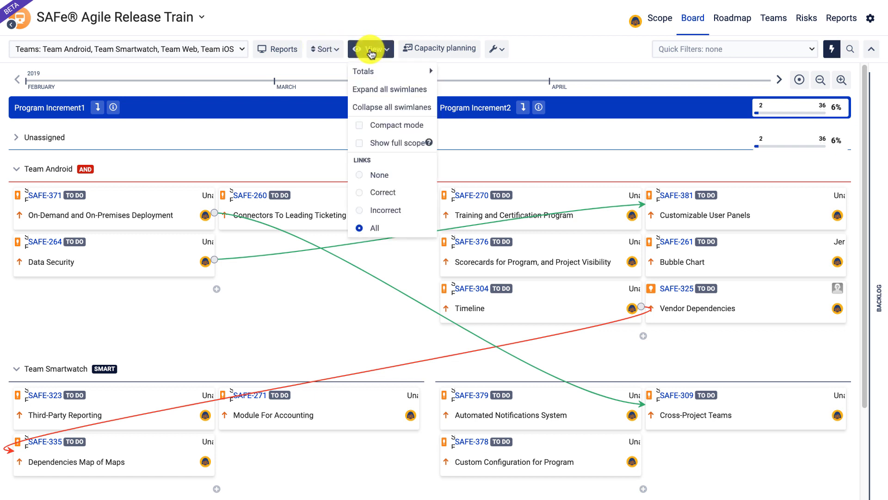
{"action": "mouse_move", "coordinate": [379, 79]}
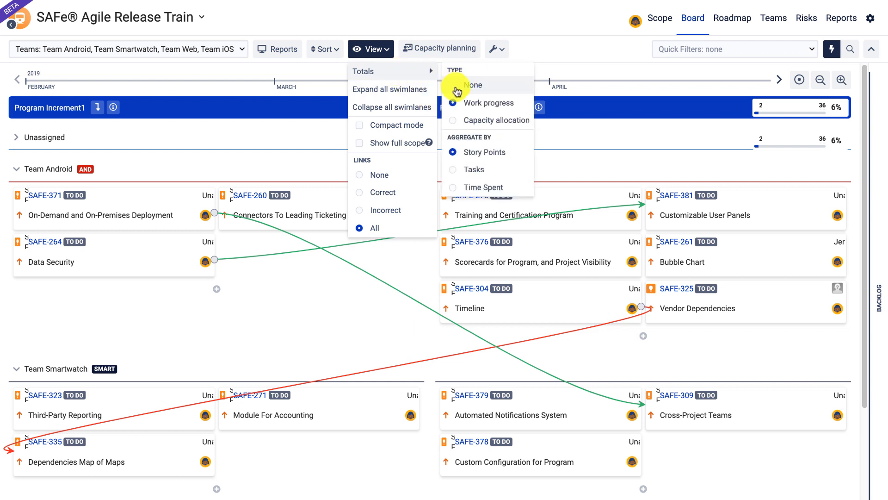
{"action": "left_click", "coordinate": [454, 119]}
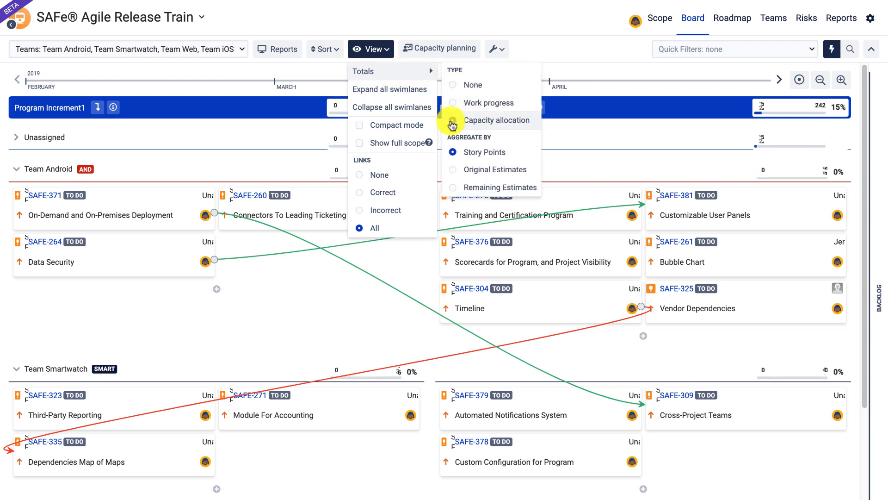
{"action": "left_click", "coordinate": [557, 42]}
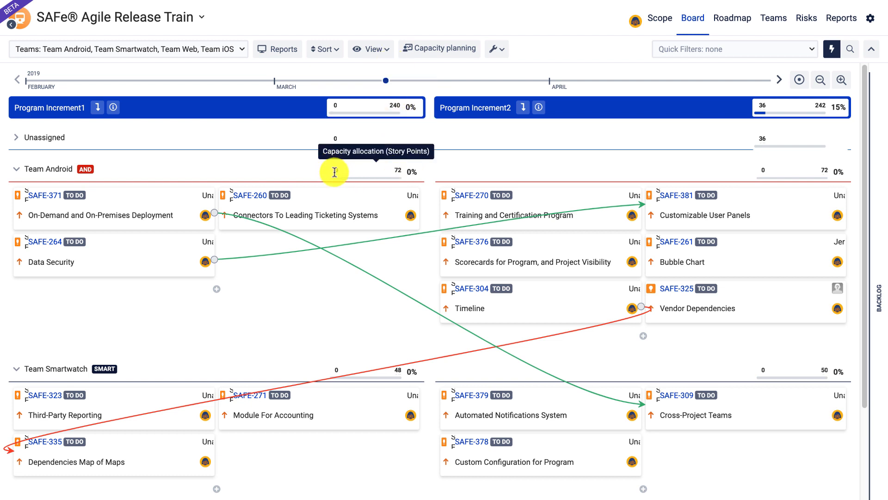
{"action": "left_click", "coordinate": [386, 54]}
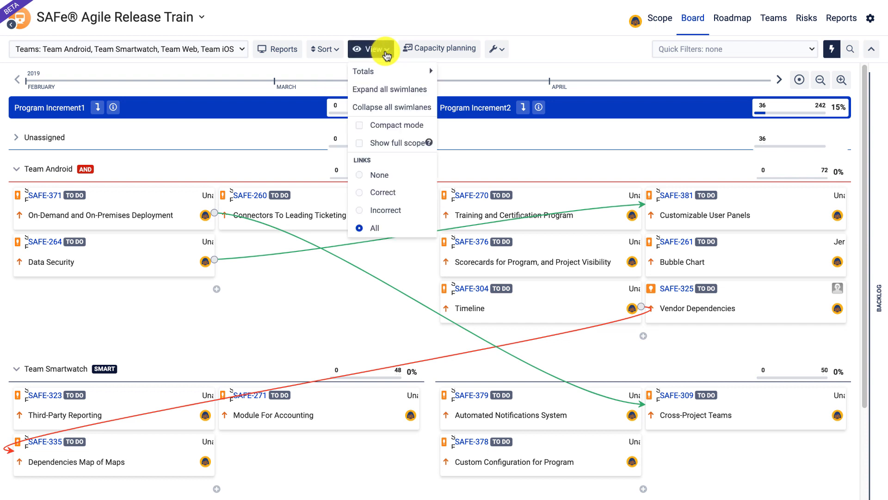
{"action": "mouse_move", "coordinate": [425, 71]}
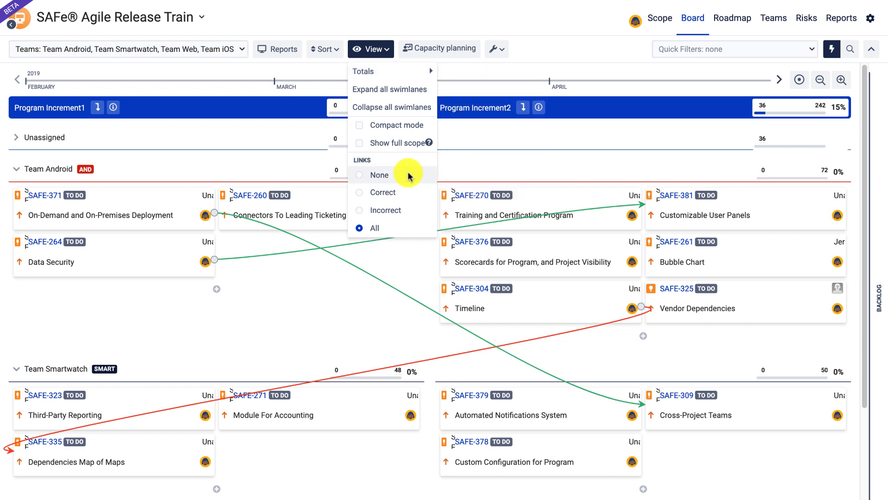
{"action": "left_click", "coordinate": [385, 29]}
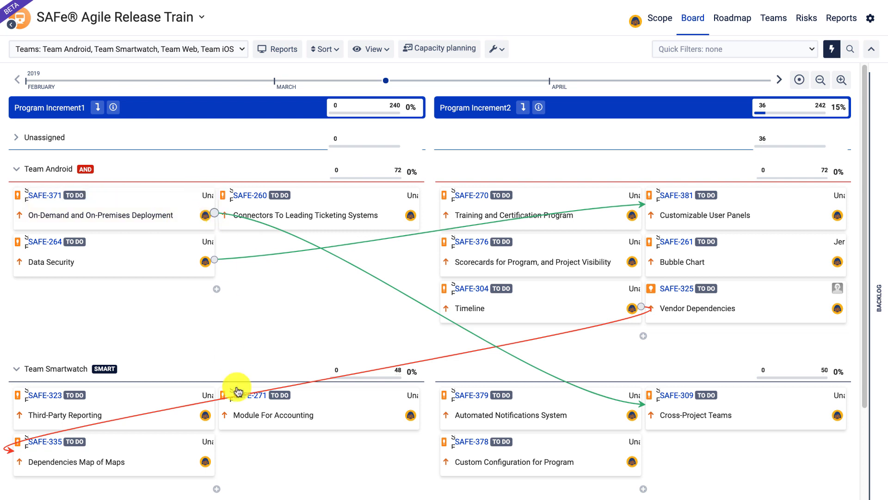
- Try to draw a dependency link from SAFE-271 Module For Accounting to SAFE-261 Bubble Chart in Program Increment2
{"action": "left_click", "coordinate": [418, 410]}
{"action": "mouse_move", "coordinate": [418, 412]}
{"action": "left_mouse_down"}
{"action": "mouse_move", "coordinate": [472, 396]}
{"action": "mouse_move", "coordinate": [389, 329]}
{"action": "left_mouse_up"}
{"action": "key", "text": "super+minus"}
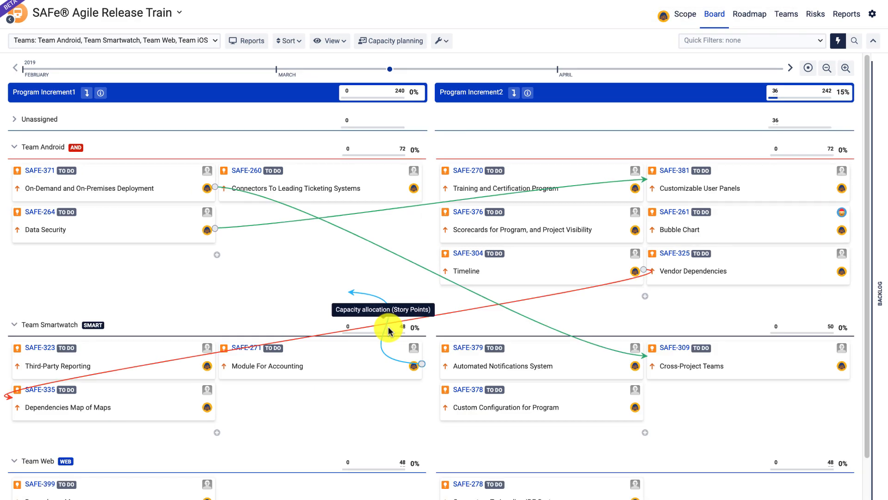
{"action": "left_click_drag", "start_coordinate": [389, 329], "coordinate": [757, 231]}
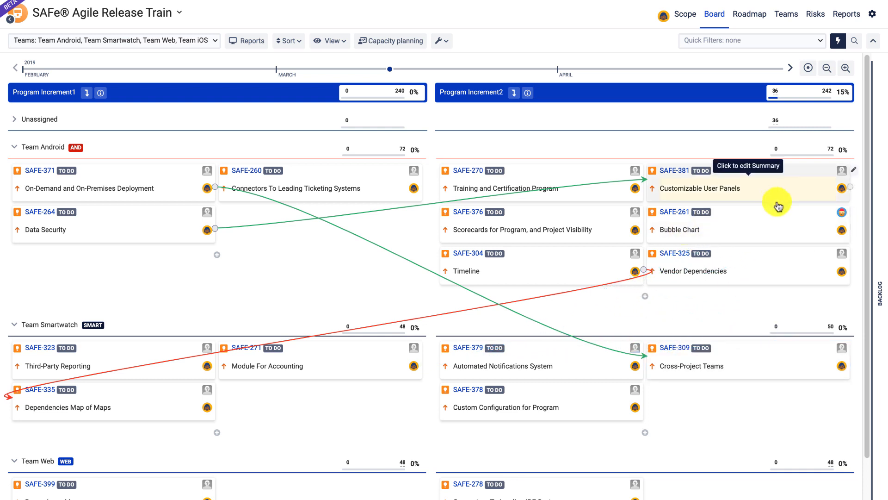
- Link SAFE-271 Module For Accounting to SAFE-381 Customizable User Panels and collapse the Team Android and Team Smartwatch swimlanes
{"action": "left_click_drag", "start_coordinate": [420, 364], "coordinate": [656, 187]}
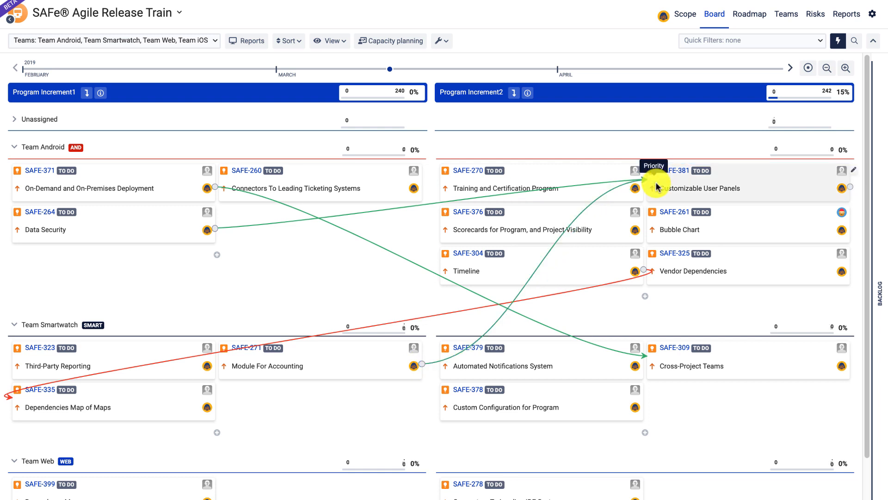
{"action": "left_click", "coordinate": [726, 230]}
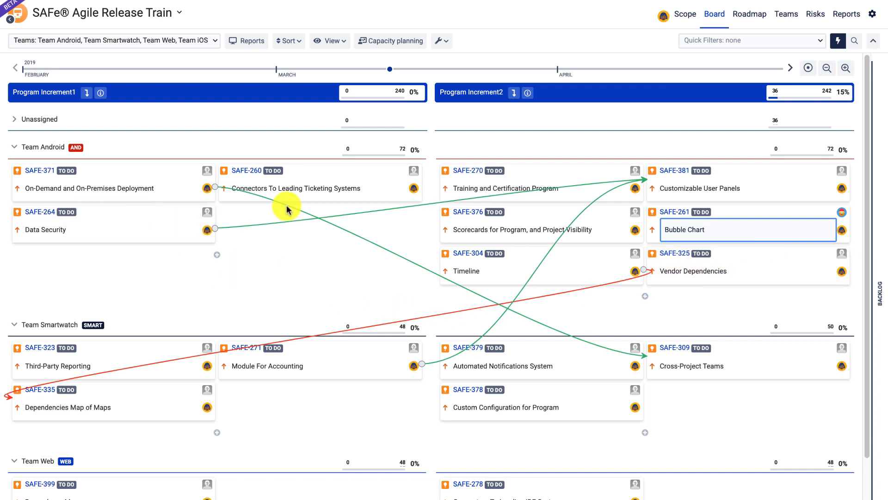
{"action": "left_click", "coordinate": [15, 148]}
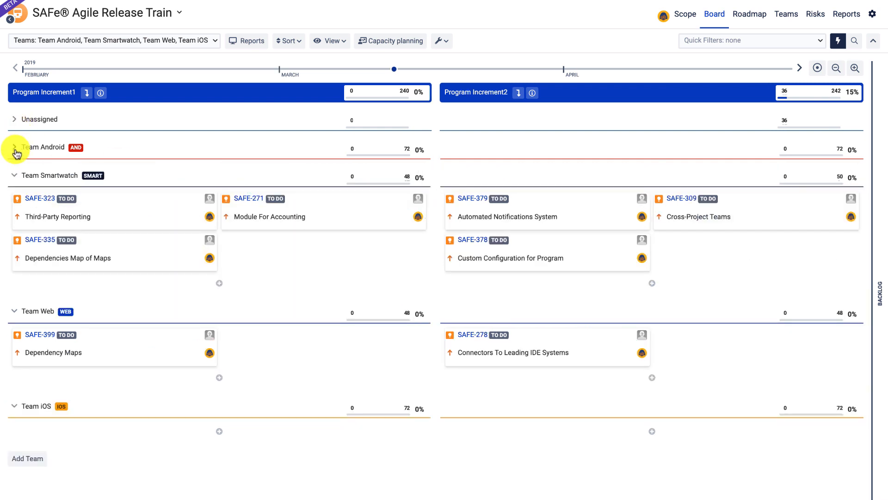
{"action": "left_click", "coordinate": [14, 175]}
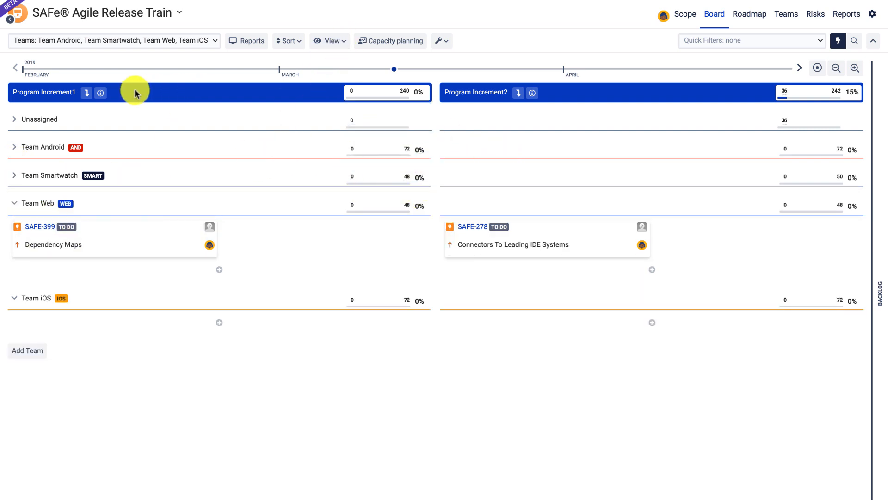
- Expand the Team Android and Unassigned swimlanes at Program Increment1's iteration level and return the Board to Program Increments
{"action": "left_click", "coordinate": [86, 93]}
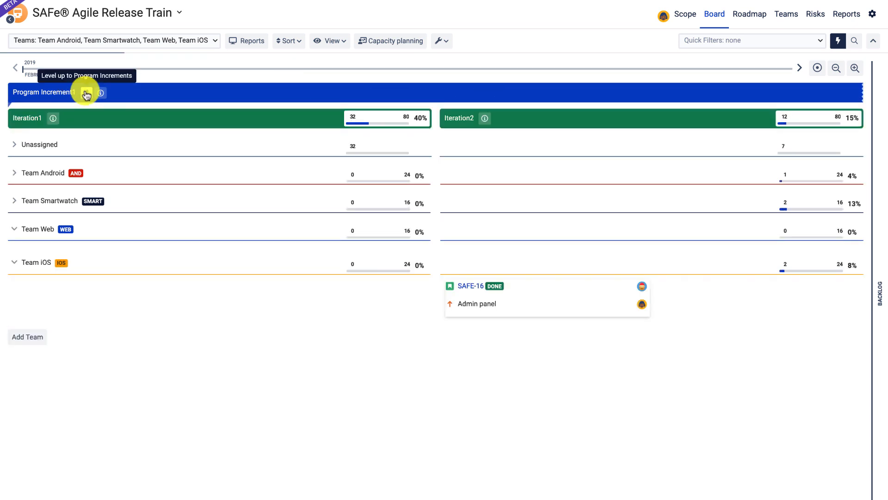
{"action": "left_click", "coordinate": [14, 174]}
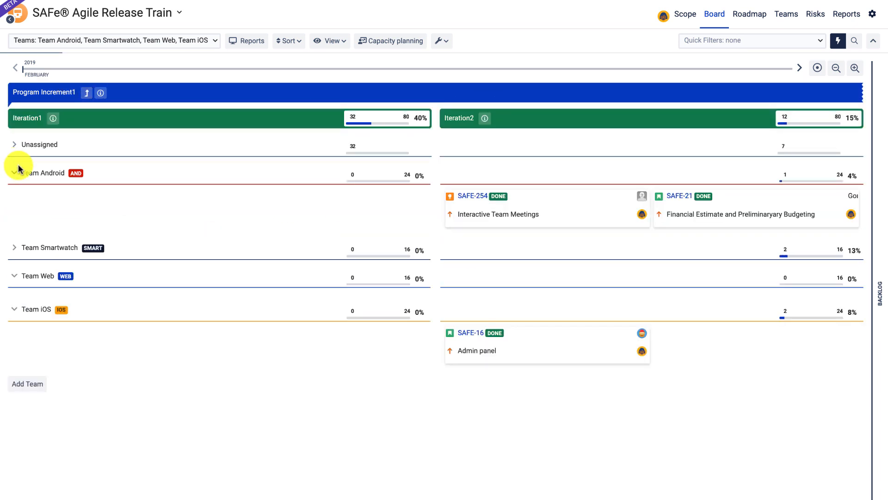
{"action": "left_click", "coordinate": [16, 145]}
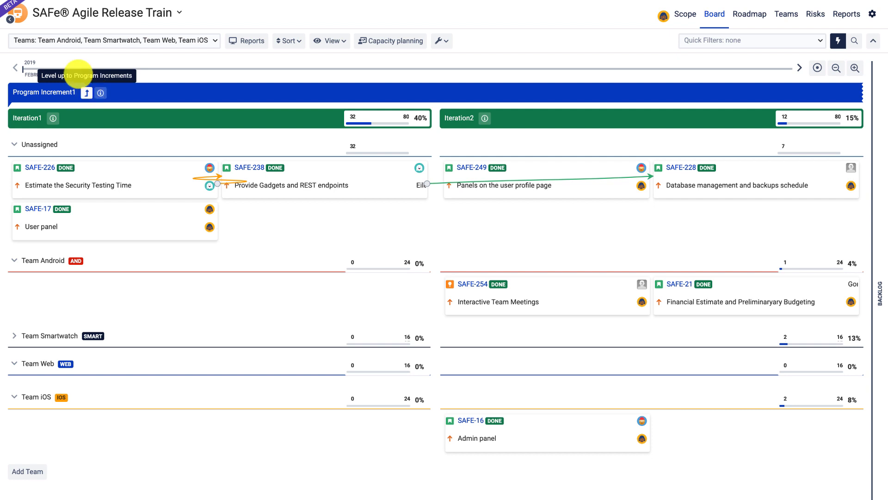
{"action": "left_click", "coordinate": [86, 94]}
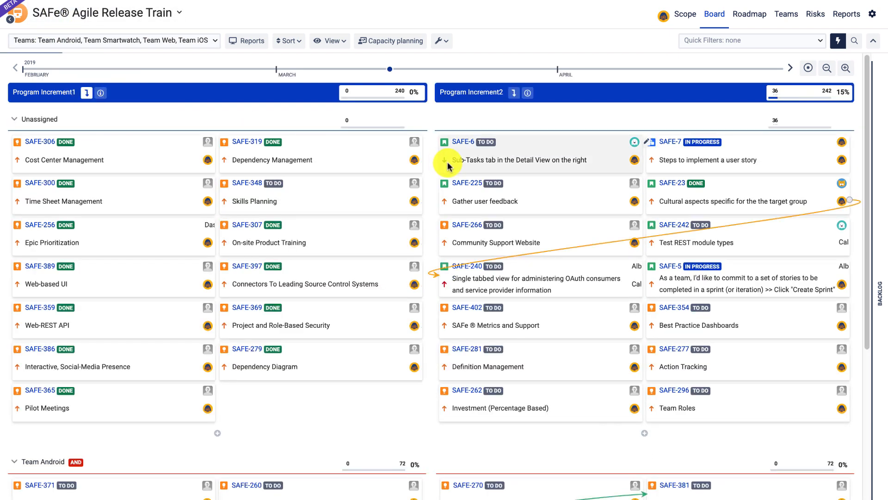
- Show the backlog beside the Board and link SAFE-300 Time Sheet Management to SAFE-225 Gather user feedback
{"action": "left_click", "coordinate": [880, 301]}
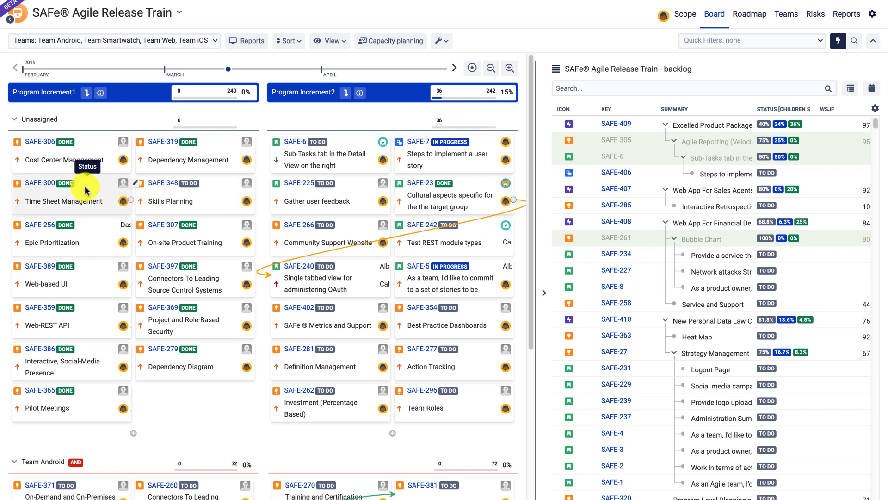
{"action": "left_click_drag", "start_coordinate": [131, 203], "coordinate": [297, 199]}
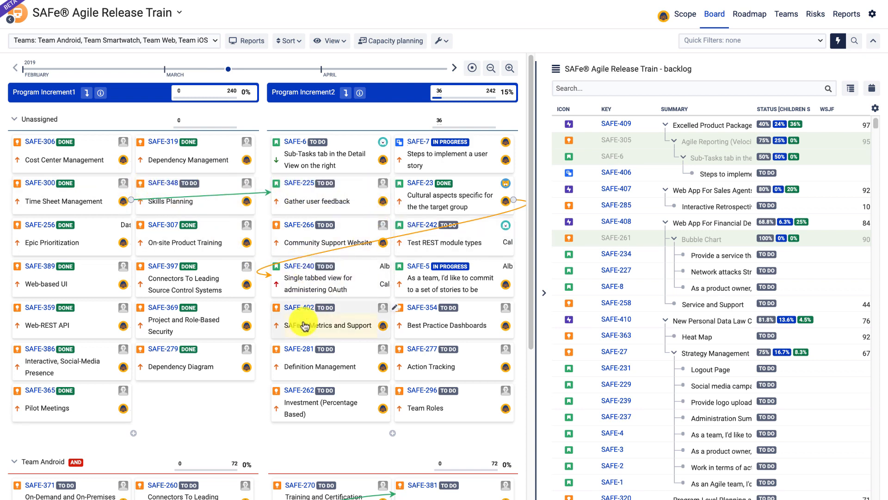
{"action": "scroll", "coordinate": [305, 326], "scroll_direction": "down", "scroll_amount": 1}
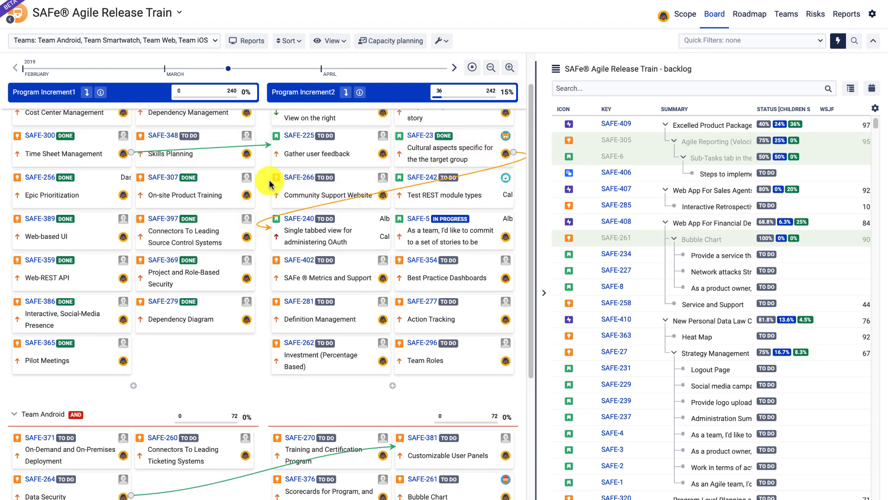
{"action": "scroll", "coordinate": [212, 291], "scroll_direction": "down", "scroll_amount": 2}
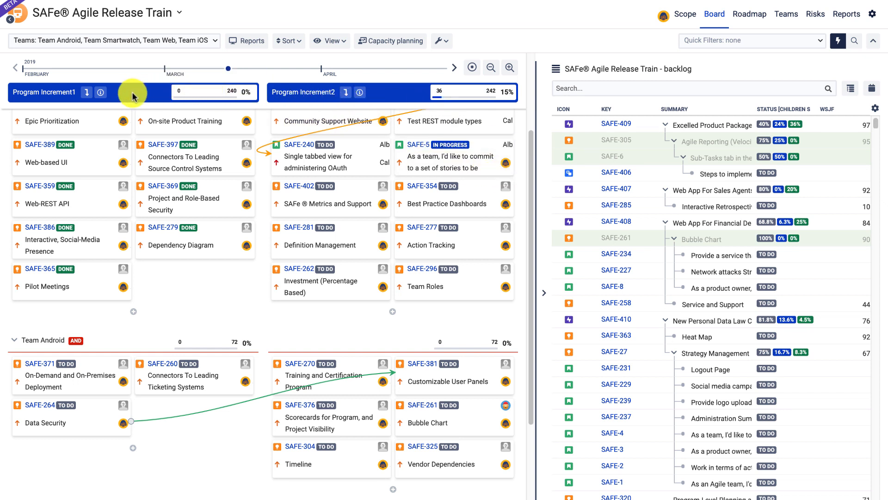
- Review the Scope synchronization of Program Increment1's iterations from Iteration1 through Iteration3
{"action": "left_click", "coordinate": [87, 92]}
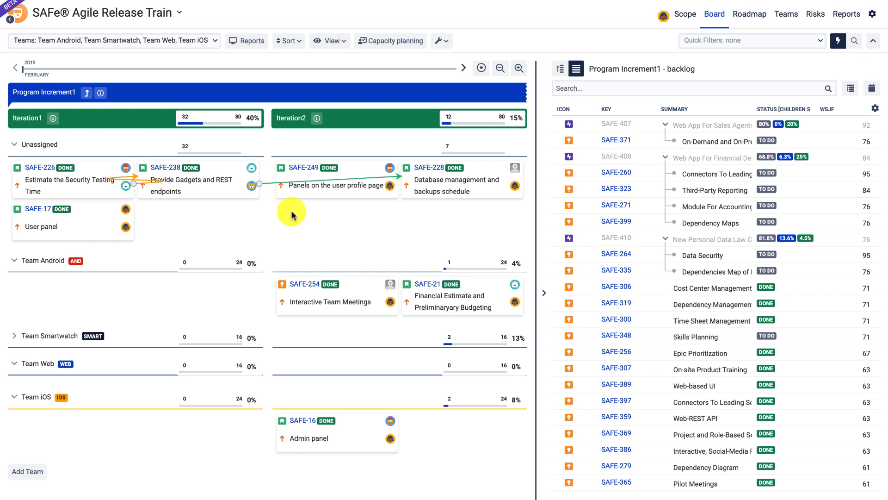
{"action": "left_click", "coordinate": [444, 41]}
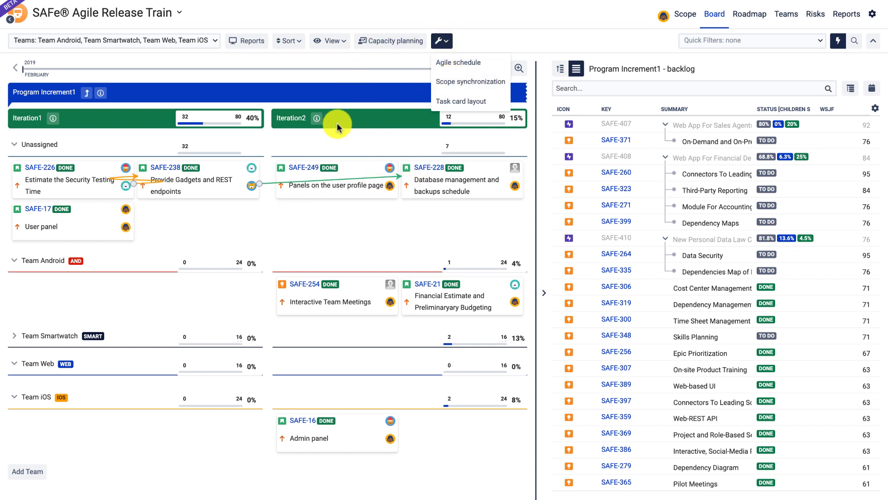
{"action": "left_click", "coordinate": [472, 86]}
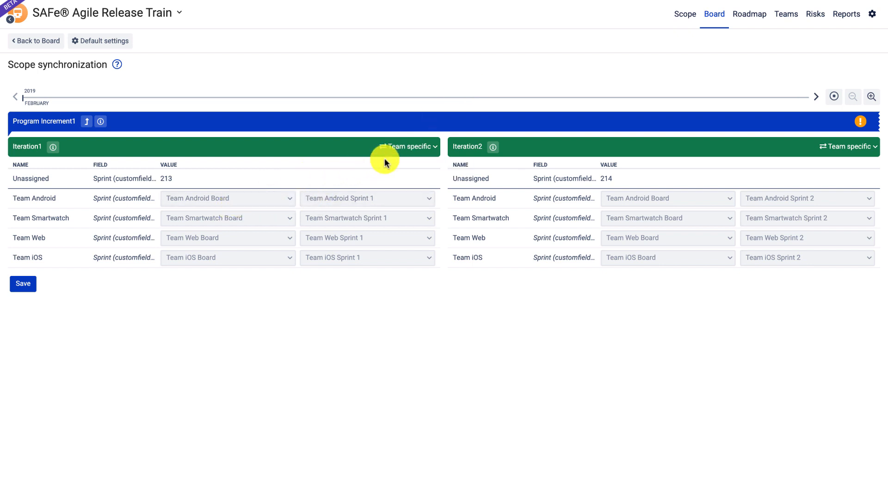
{"action": "left_click", "coordinate": [818, 101]}
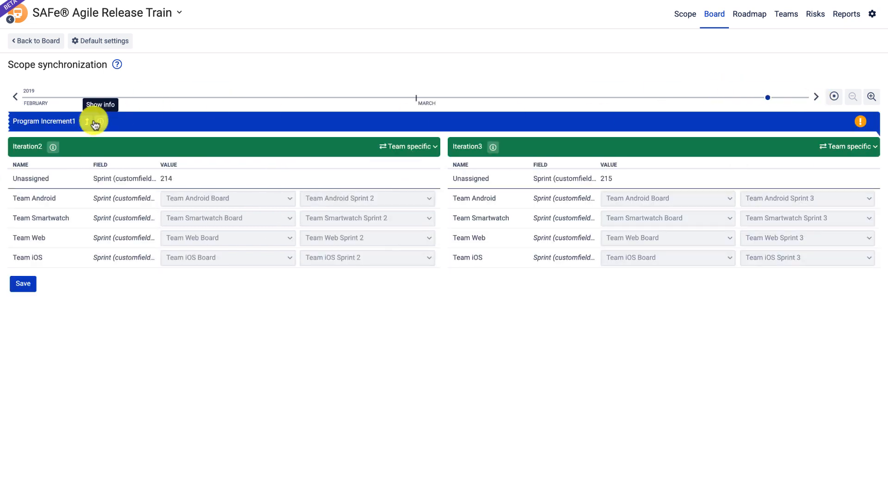
- Check Program Increment1's synchronization types and its iterations' team boards and sprints, and return to the Board's Program Increments
{"action": "left_click", "coordinate": [86, 122]}
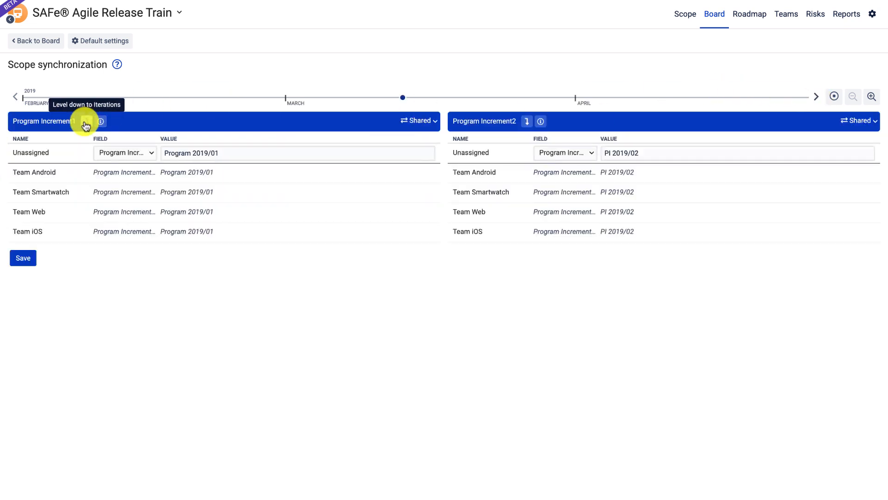
{"action": "left_click", "coordinate": [419, 121]}
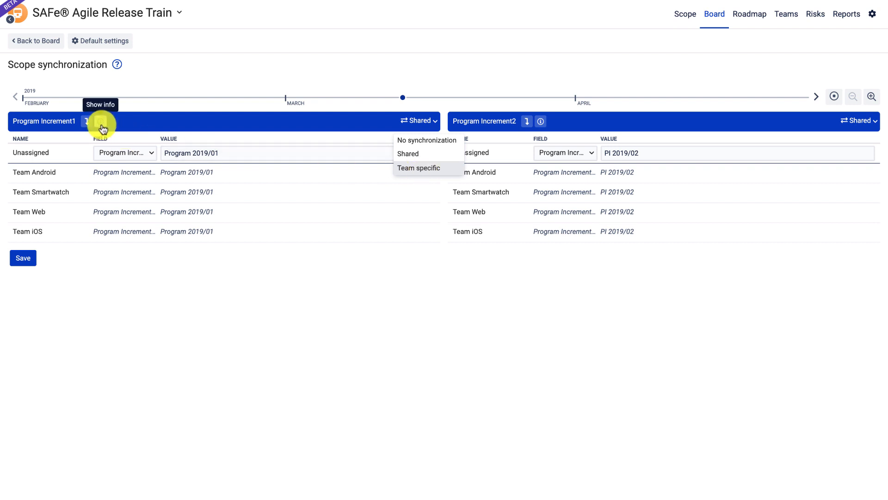
{"action": "left_click", "coordinate": [86, 120]}
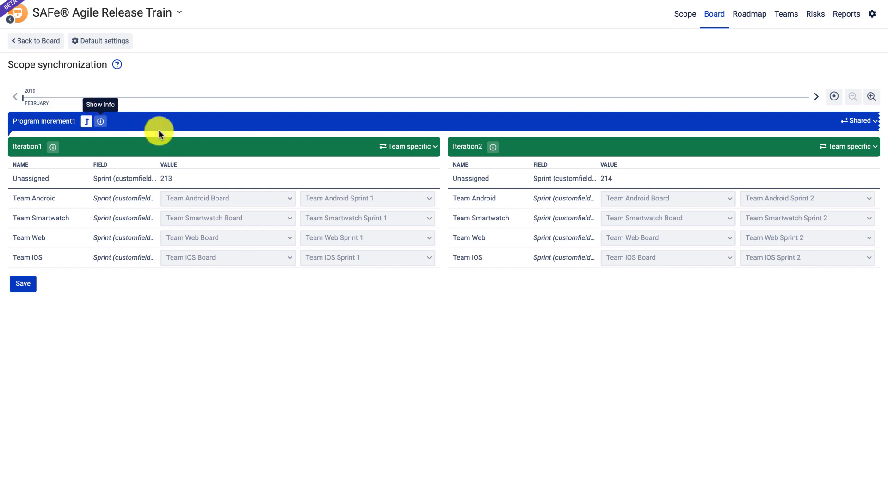
{"action": "mouse_move", "coordinate": [396, 149]}
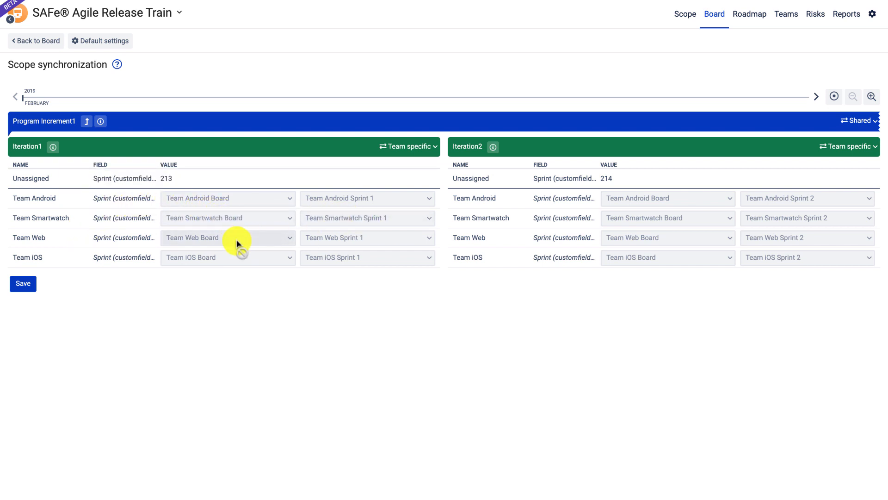
{"action": "left_click", "coordinate": [45, 47]}
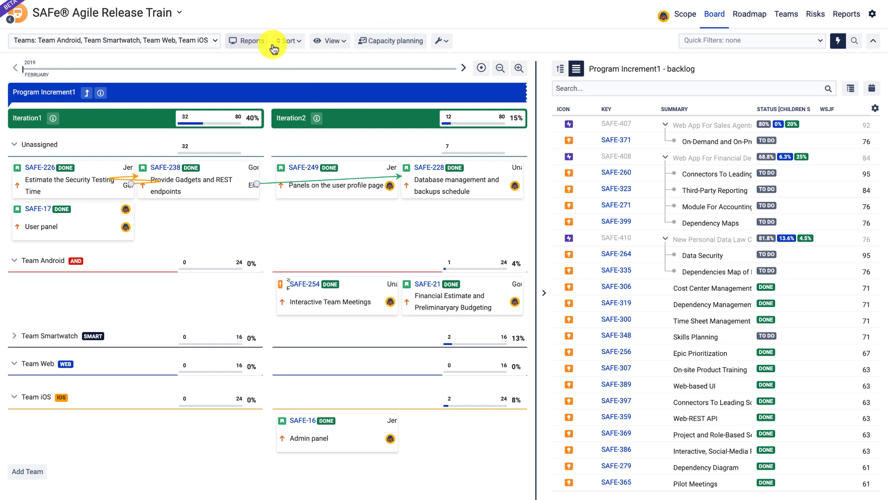
{"action": "left_click", "coordinate": [87, 94]}
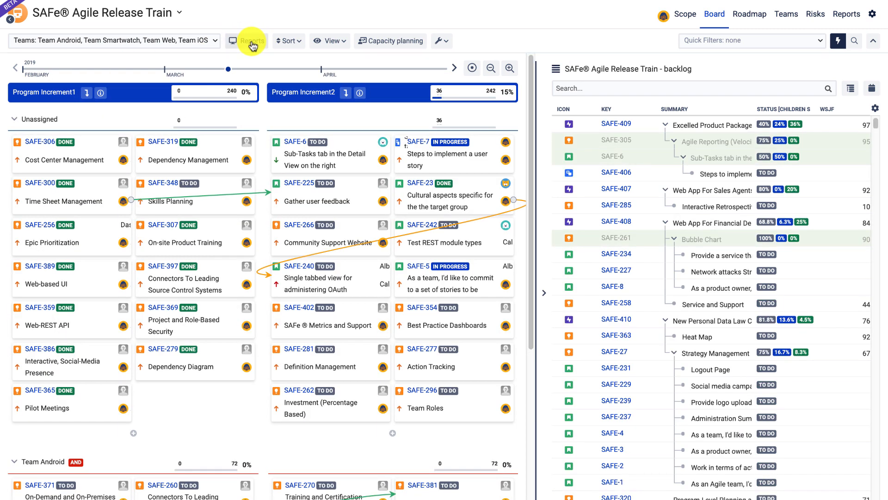
- Show reports on the Board and preview their Pie and Bar chart types and the Capacities and Tasks data sources
{"action": "left_click", "coordinate": [252, 43]}
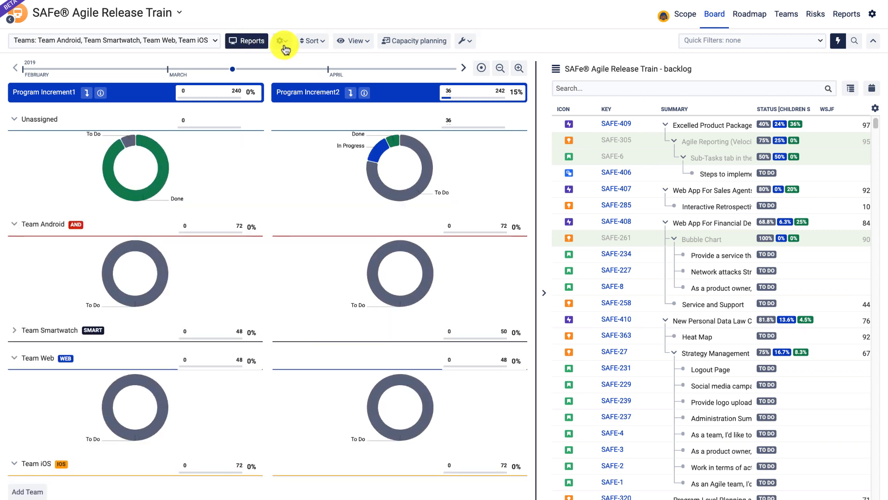
{"action": "left_click", "coordinate": [283, 41]}
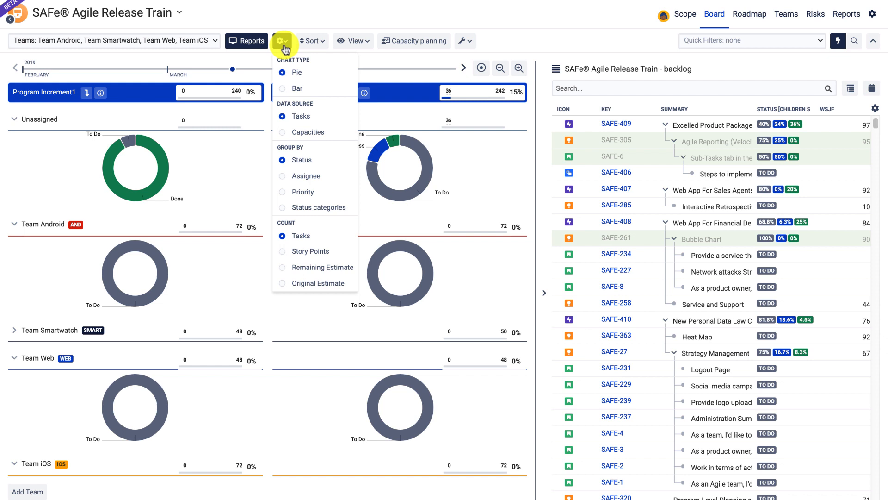
{"action": "left_click", "coordinate": [283, 89]}
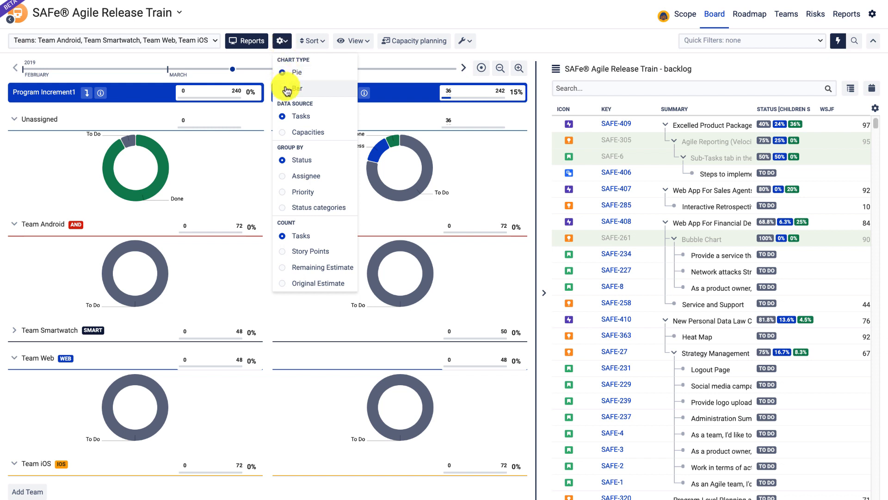
{"action": "left_click", "coordinate": [287, 73]}
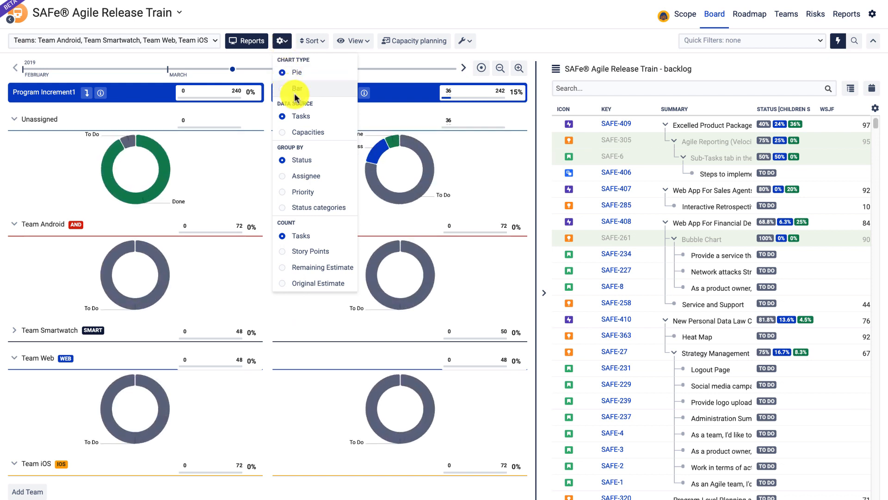
{"action": "left_click", "coordinate": [287, 134]}
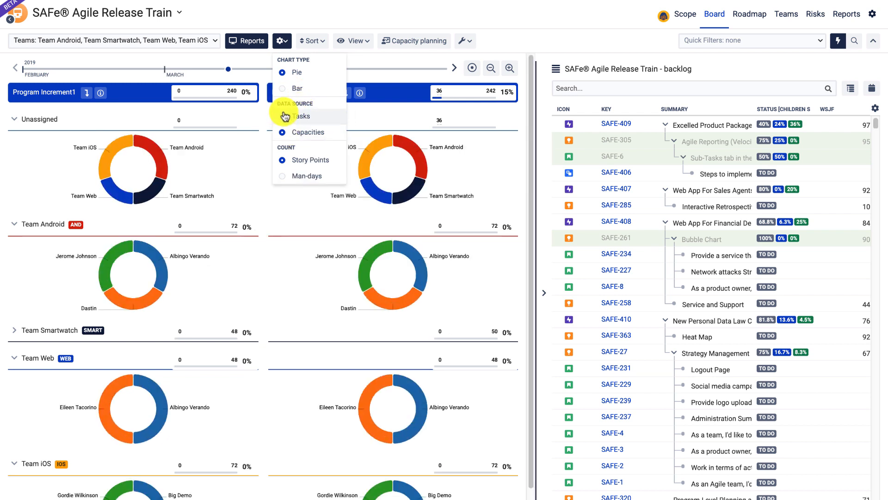
{"action": "left_click", "coordinate": [286, 116]}
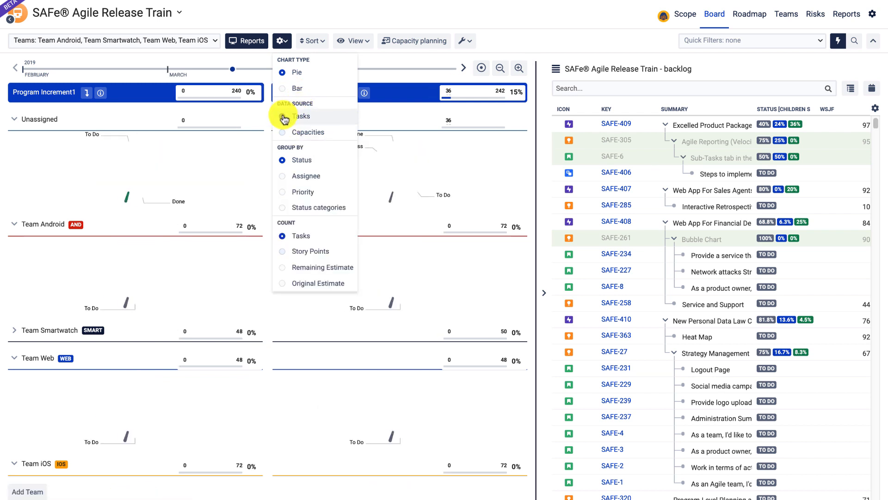
- Try grouping the Board's report charts by Assignee and Priority, and settle on Status categories
{"action": "left_click", "coordinate": [287, 179]}
{"action": "left_click", "coordinate": [285, 191]}
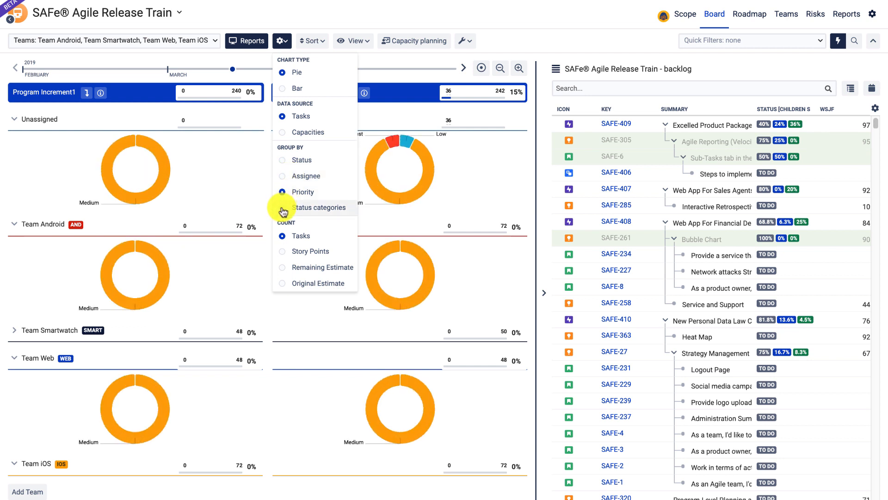
{"action": "left_click", "coordinate": [283, 209]}
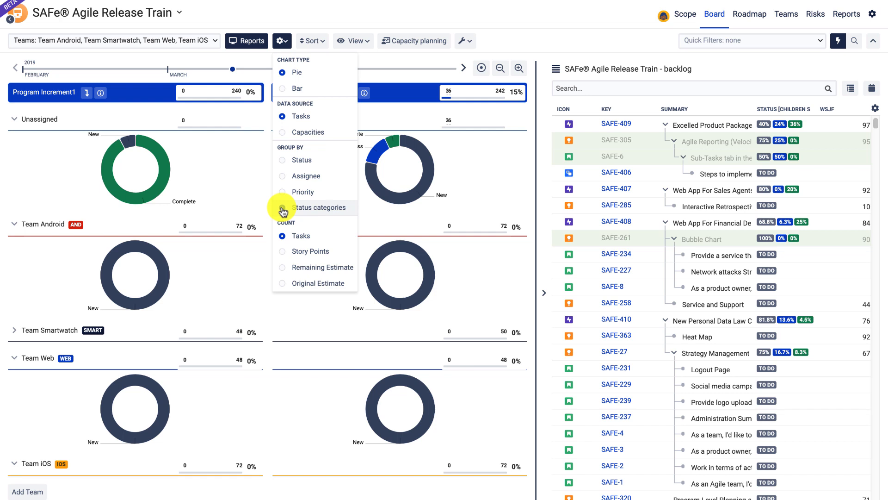
- Preview the report charts counted by Story Points and Remaining Estimate, and set the count back to Tasks
{"action": "left_click", "coordinate": [284, 256]}
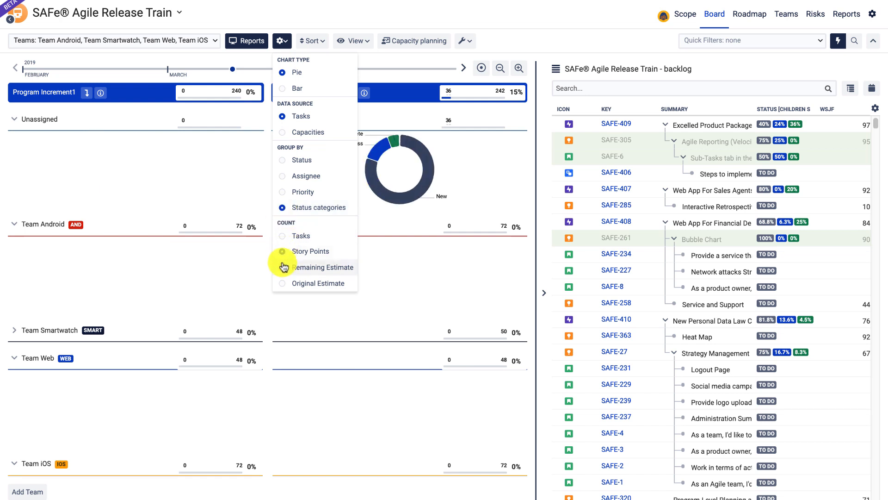
{"action": "left_click", "coordinate": [282, 267]}
{"action": "left_click", "coordinate": [283, 237]}
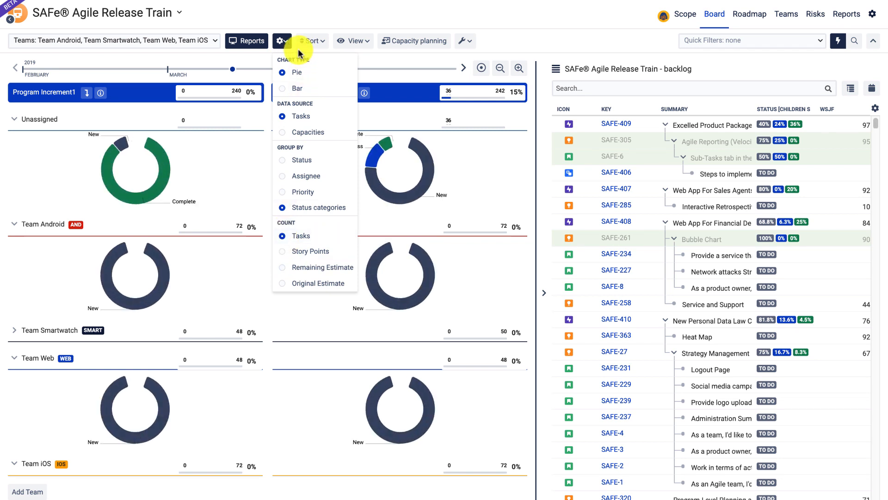
- Check the Board's sorting and view options and switch from the reports back to the task cards
{"action": "left_click", "coordinate": [313, 46]}
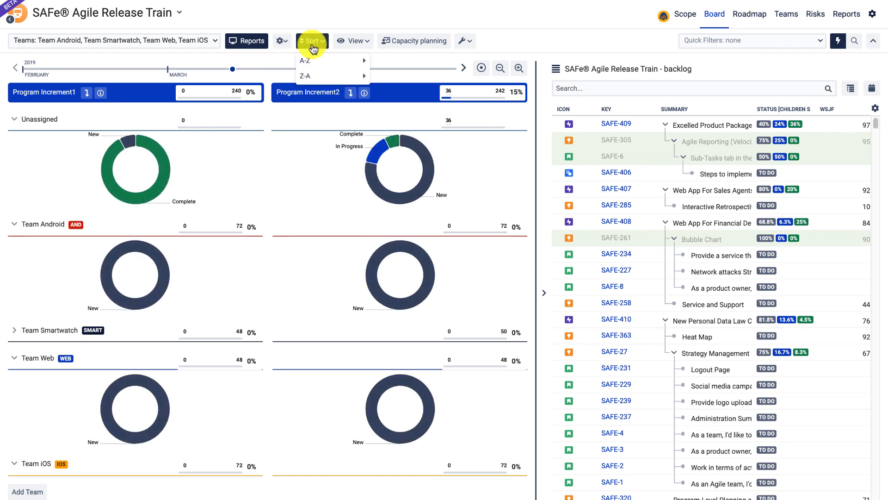
{"action": "left_click", "coordinate": [357, 43]}
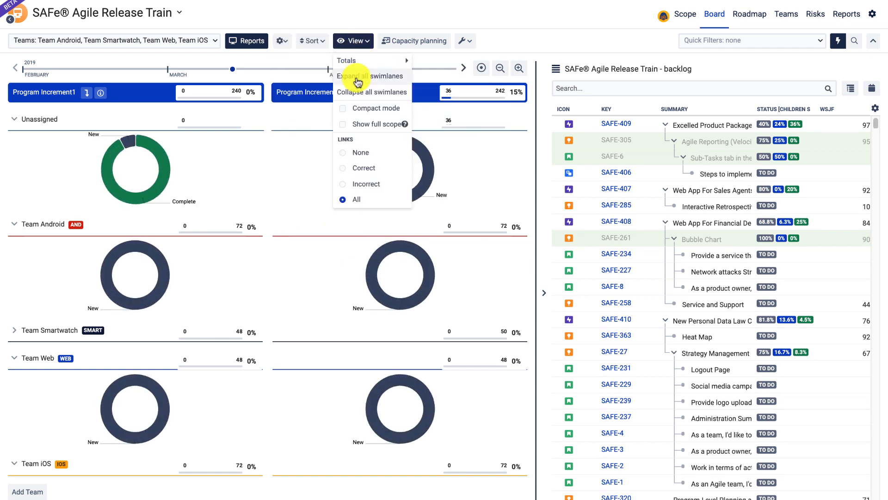
{"action": "left_click", "coordinate": [252, 42]}
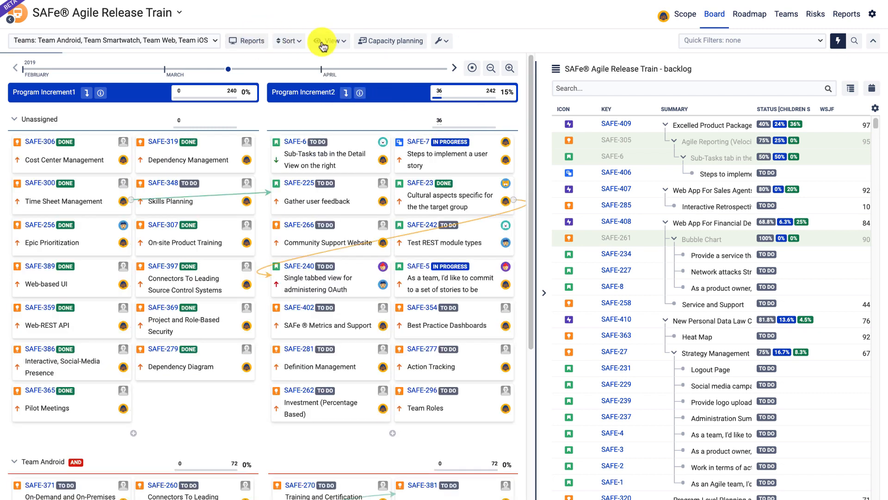
- Preview the Board with its full scope shown, turn that option back off and check the Totals options
{"action": "left_click", "coordinate": [340, 41]}
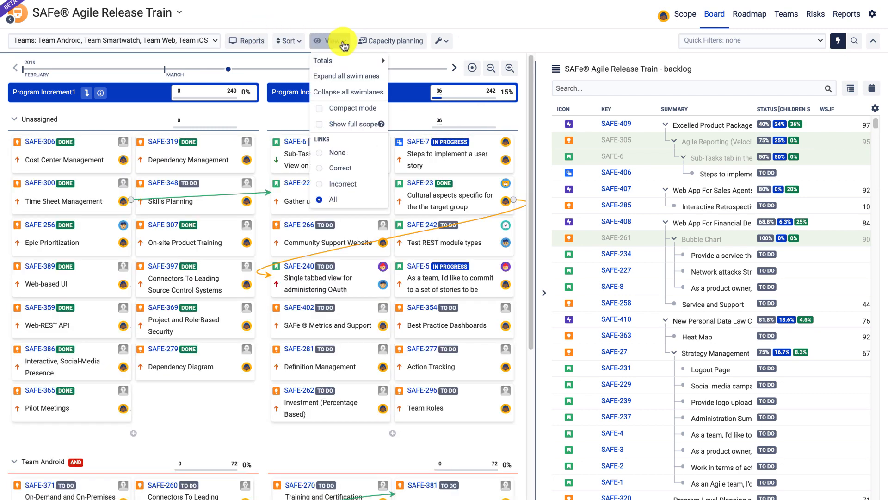
{"action": "left_click", "coordinate": [321, 125]}
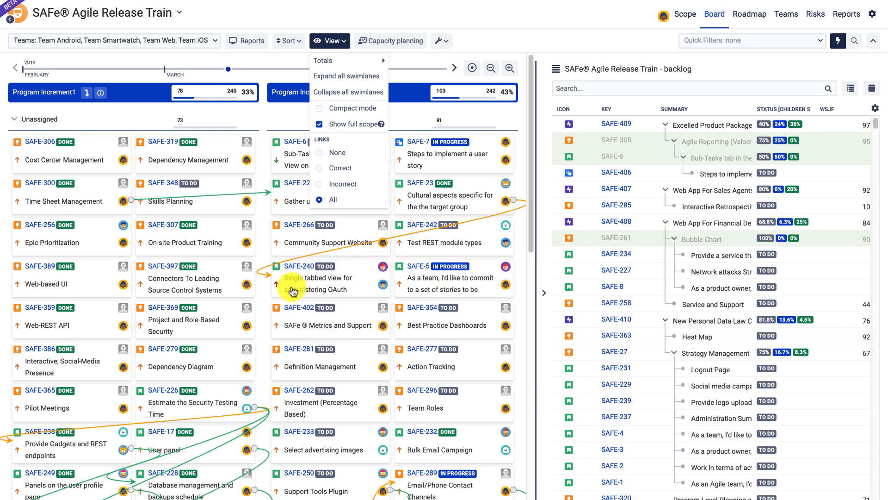
{"action": "left_click", "coordinate": [319, 125]}
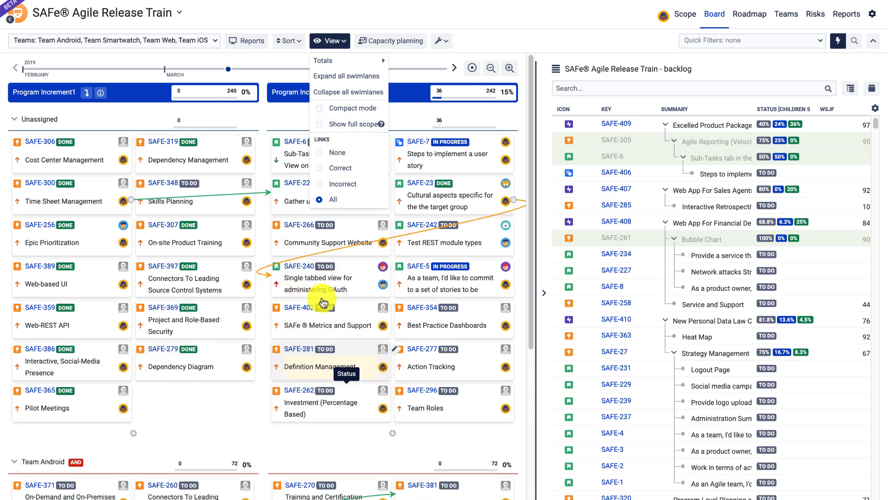
{"action": "mouse_move", "coordinate": [365, 54]}
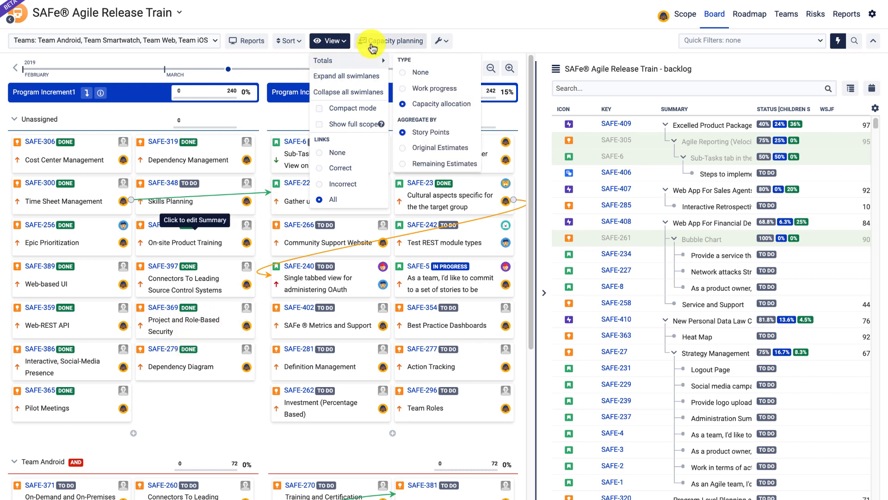
- Open capacity planning and examine Team Smartwatch's member capacities in Program Increment1 and its Iteration1
{"action": "left_click", "coordinate": [371, 46]}
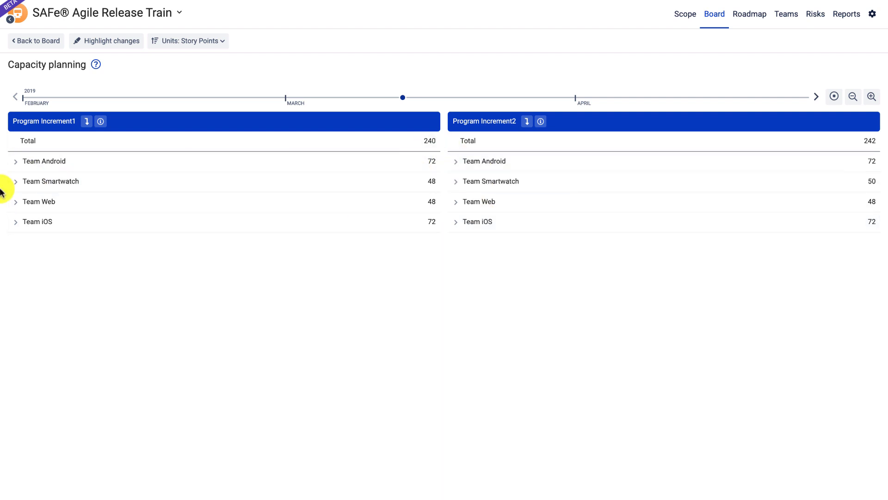
{"action": "left_click", "coordinate": [15, 183]}
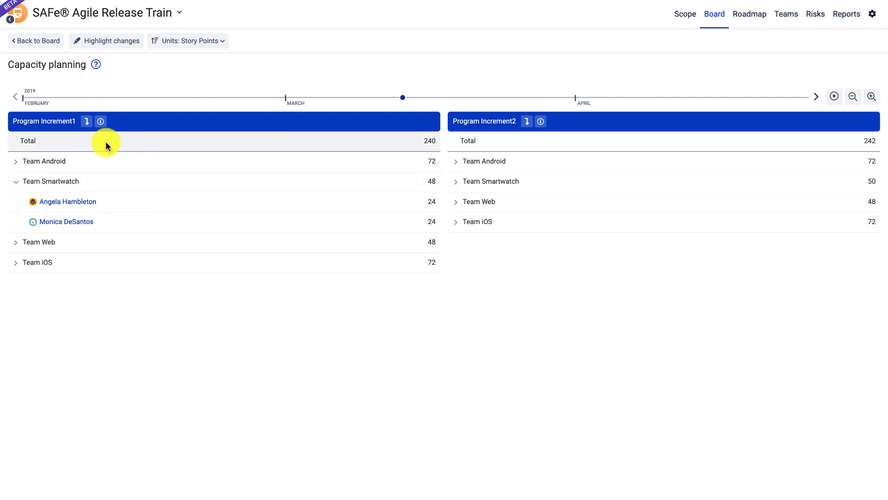
{"action": "left_click", "coordinate": [85, 121]}
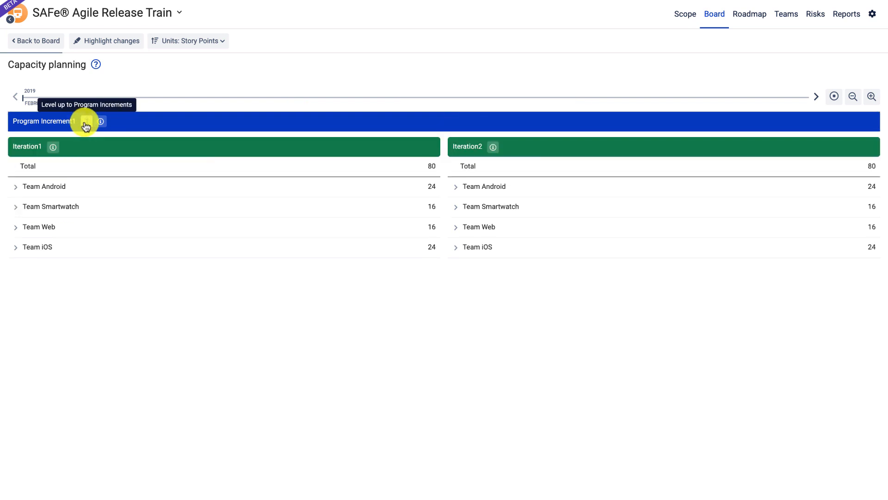
{"action": "left_click", "coordinate": [16, 207]}
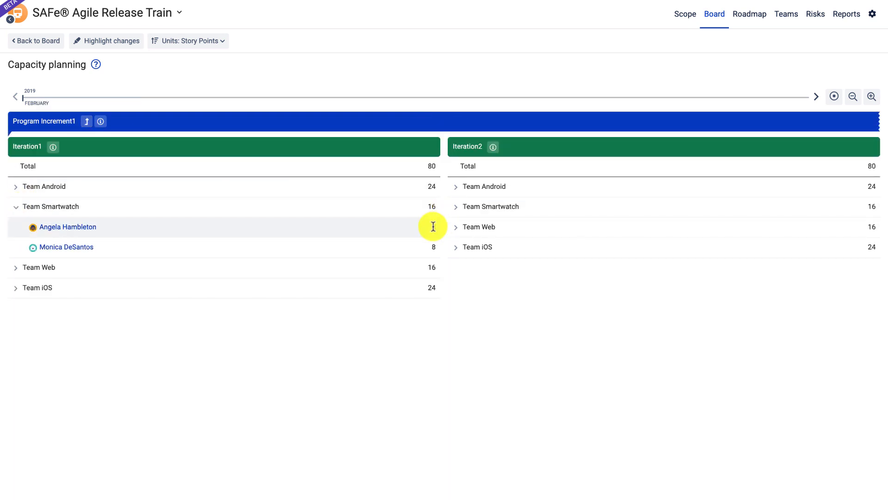
- Set Team Smartwatch's capacity in Iteration5 of Program Increment2 to 20 story points
{"action": "left_click", "coordinate": [817, 97]}
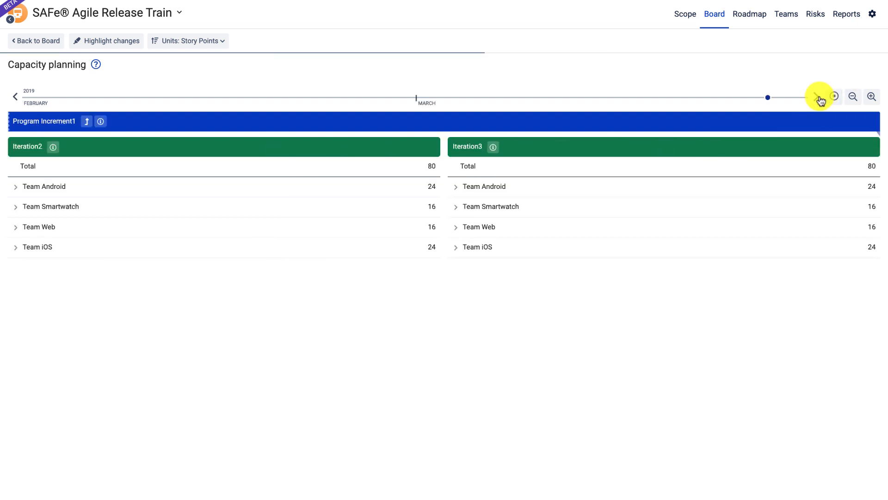
{"action": "left_click", "coordinate": [818, 97]}
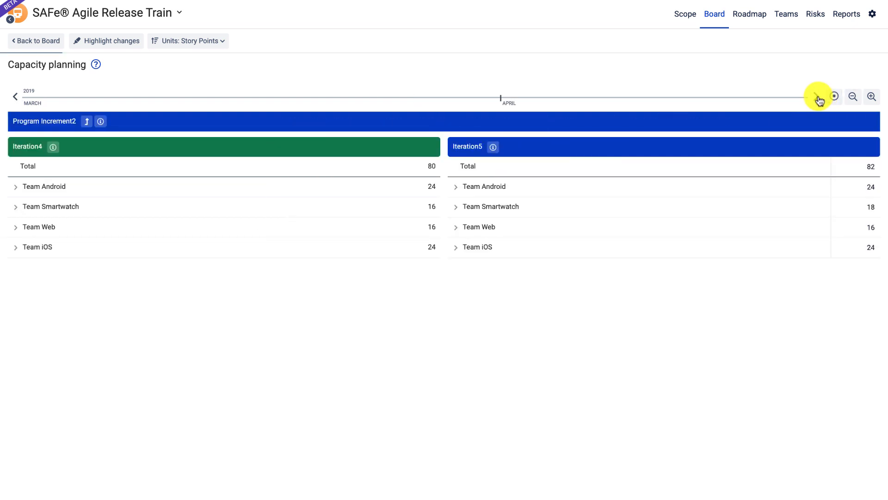
{"action": "left_click", "coordinate": [870, 208]}
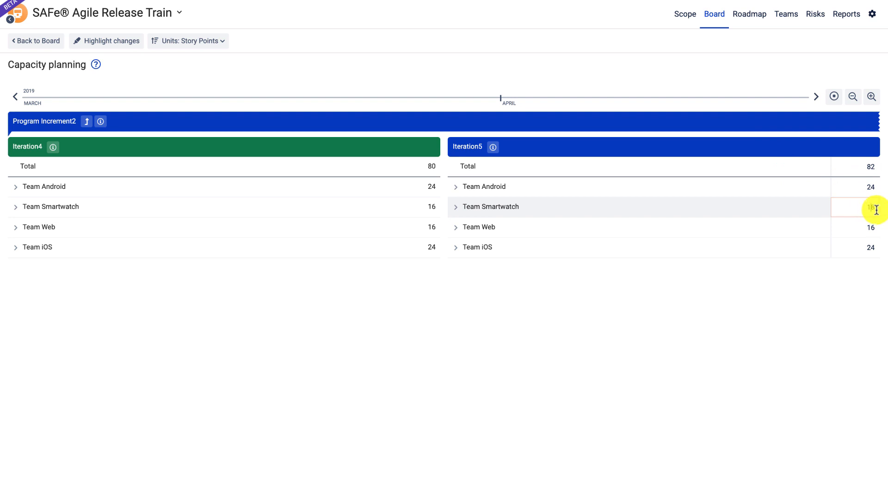
{"action": "left_click_drag", "start_coordinate": [870, 209], "coordinate": [848, 209]}
{"action": "type", "text": "20"}
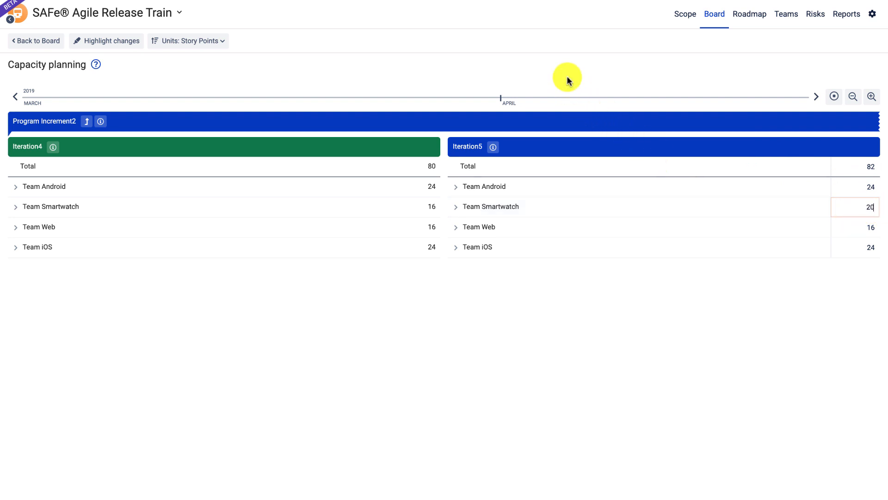
{"action": "left_click", "coordinate": [575, 358]}
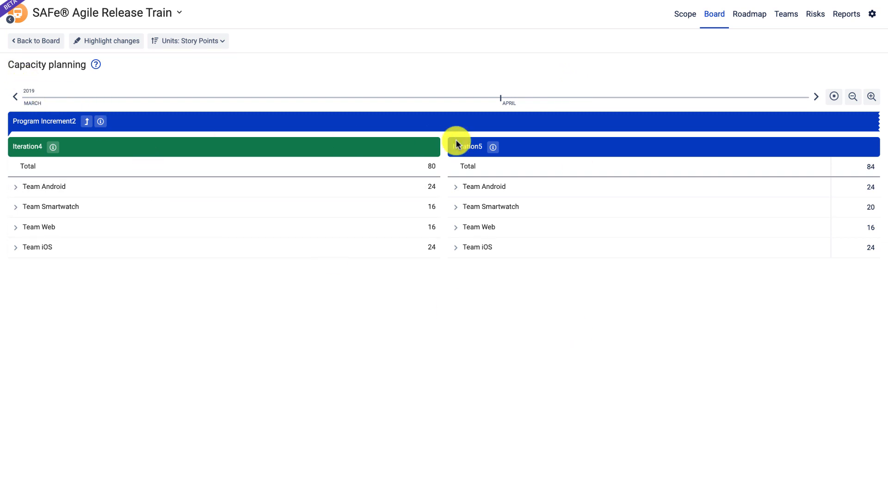
- Highlight the capacity changes among Team Smartwatch's members in Iteration5, check the unit options and return to the Board
{"action": "left_click", "coordinate": [452, 208]}
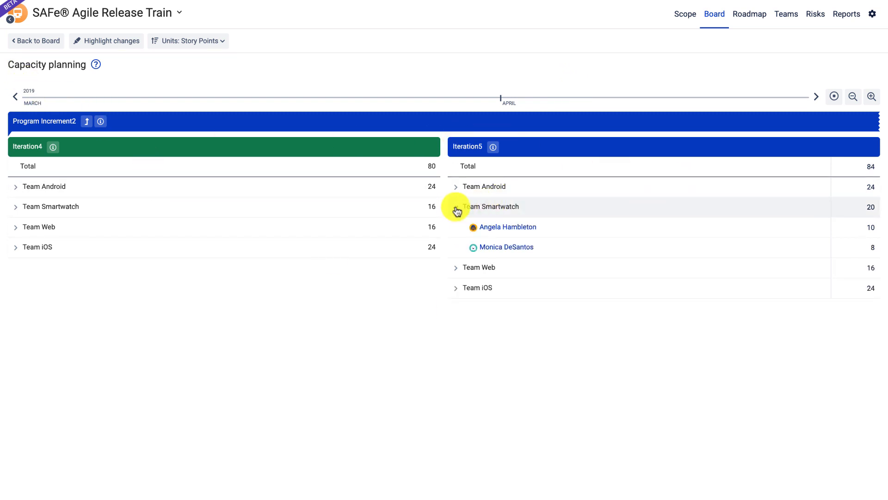
{"action": "left_click", "coordinate": [98, 40]}
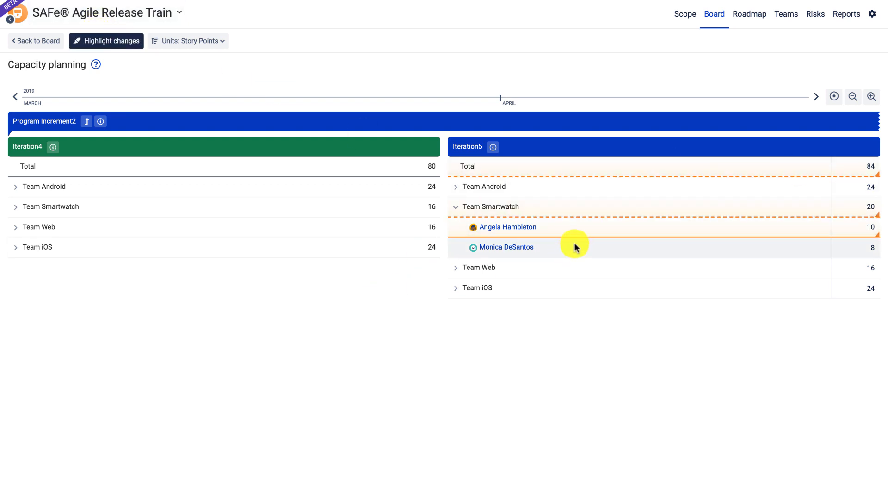
{"action": "left_click", "coordinate": [193, 40]}
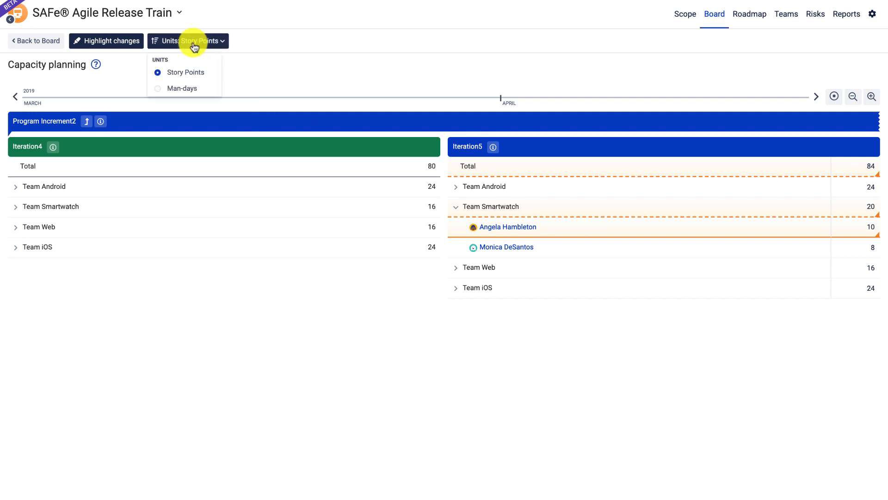
{"action": "left_click", "coordinate": [50, 40]}
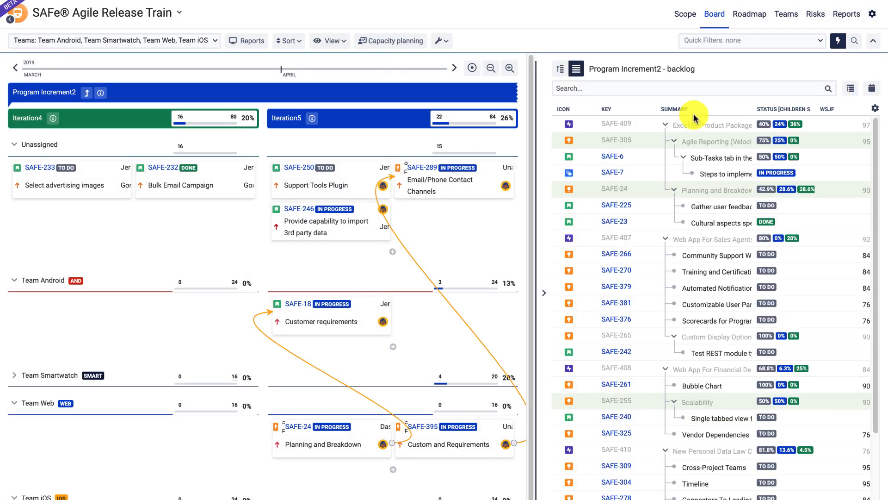
- Add a new row containing the Baseline start date field to the Board's task card template
{"action": "left_click", "coordinate": [441, 41]}
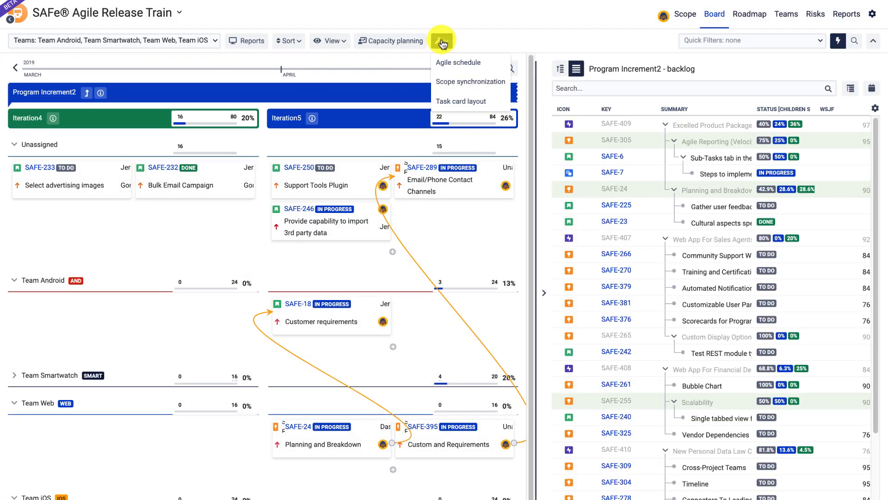
{"action": "left_click", "coordinate": [462, 102]}
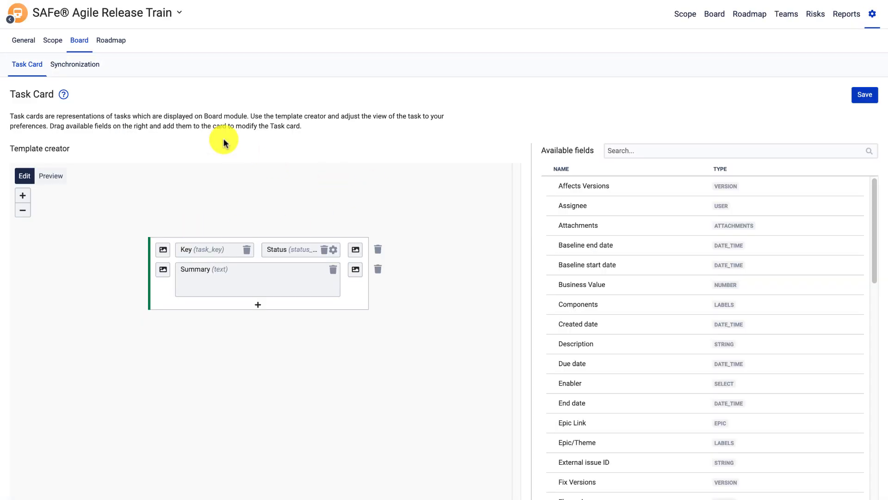
{"action": "left_click", "coordinate": [257, 307]}
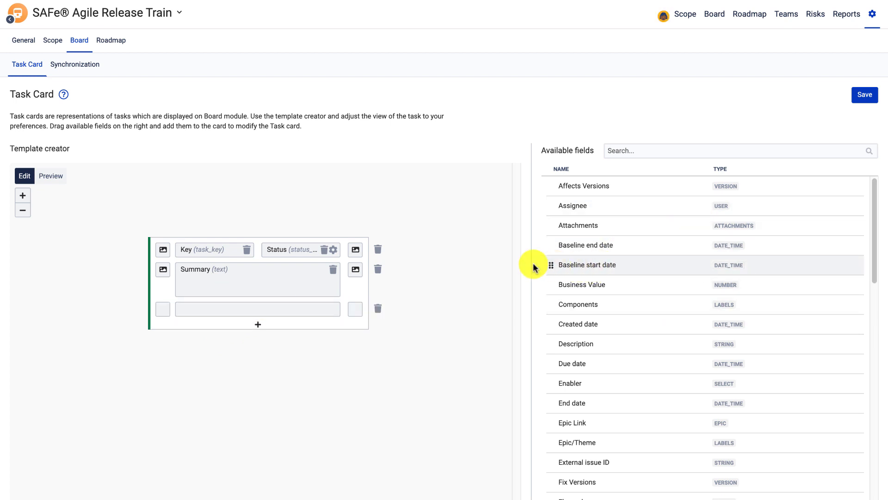
{"action": "left_click_drag", "start_coordinate": [550, 265], "coordinate": [283, 309]}
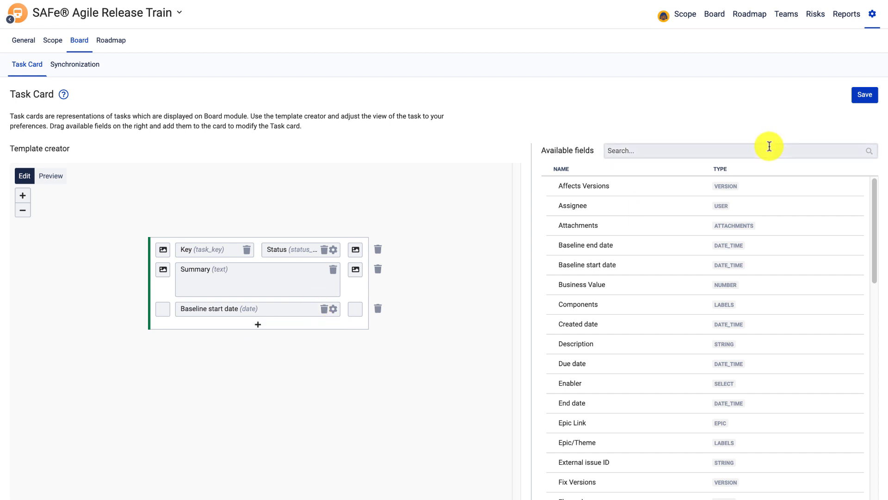
- Open the Risks module and examine the program's risk matrix and the risk table beneath it
{"action": "left_click", "coordinate": [813, 19]}
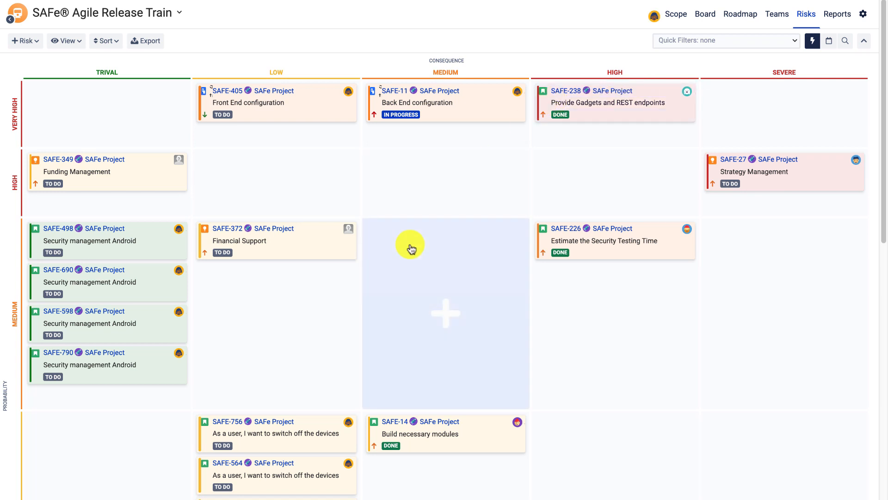
{"action": "key", "text": "ctrl+minus"}
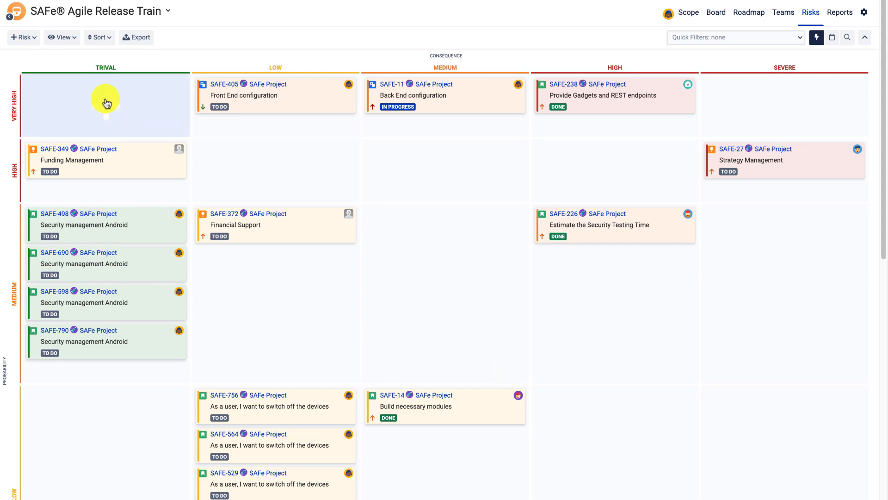
{"action": "scroll", "coordinate": [132, 113], "scroll_direction": "down", "scroll_amount": 3}
{"action": "scroll", "coordinate": [104, 100], "scroll_direction": "down", "scroll_amount": 5}
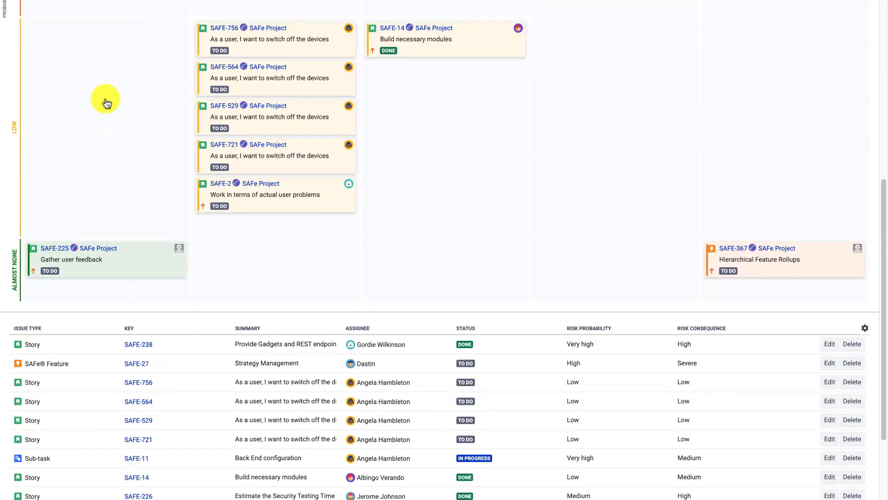
{"action": "scroll", "coordinate": [115, 399], "scroll_direction": "up", "scroll_amount": 8}
- Switch to the Risk register program and check the view options of its risk matrix
{"action": "left_click", "coordinate": [168, 11]}
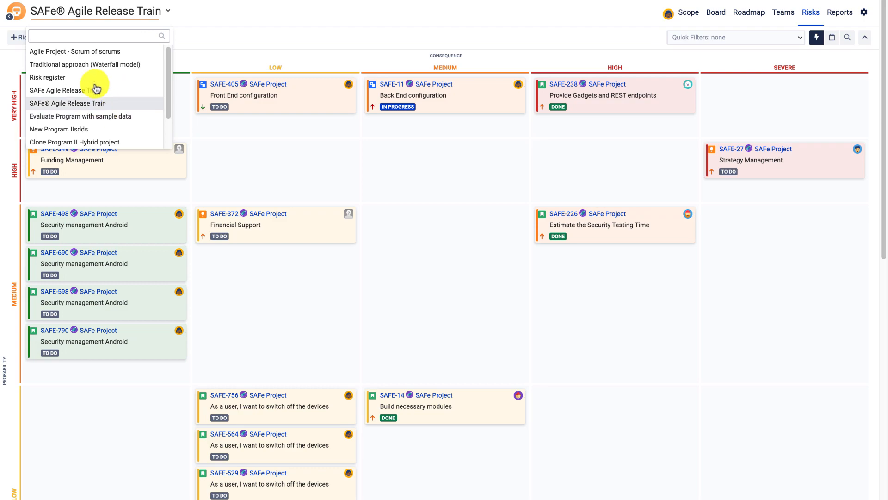
{"action": "left_click", "coordinate": [65, 77]}
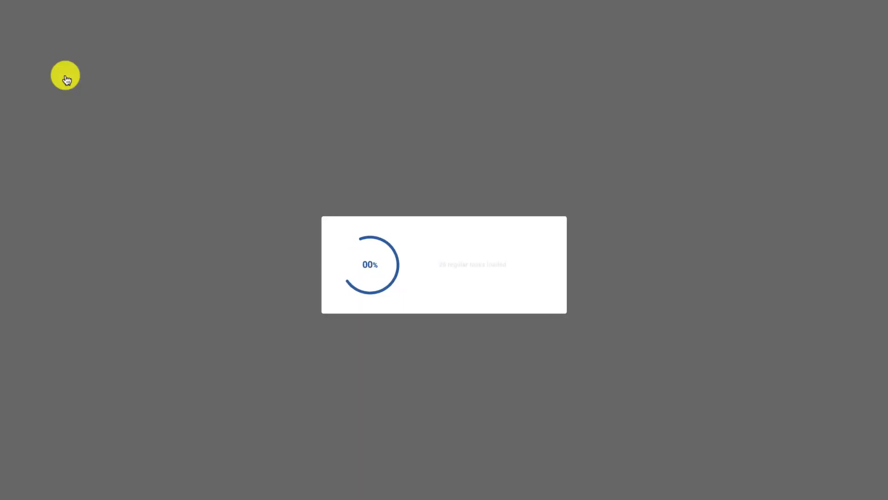
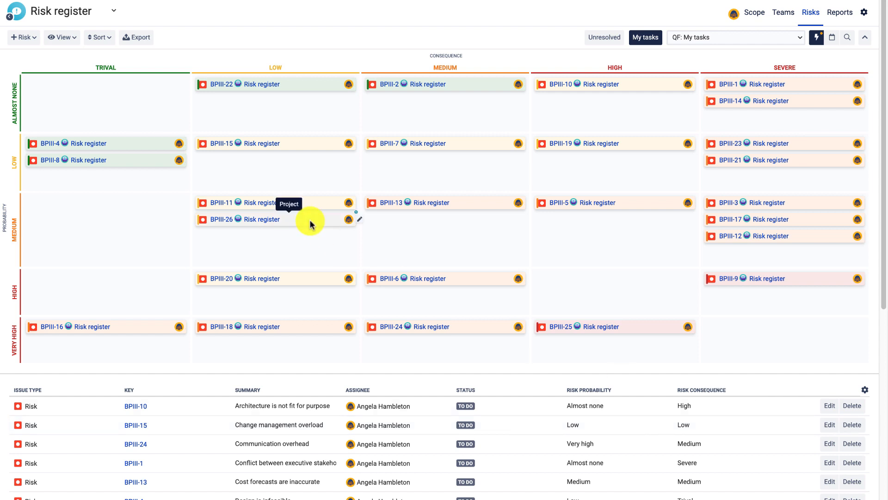
{"action": "left_click", "coordinate": [75, 38]}
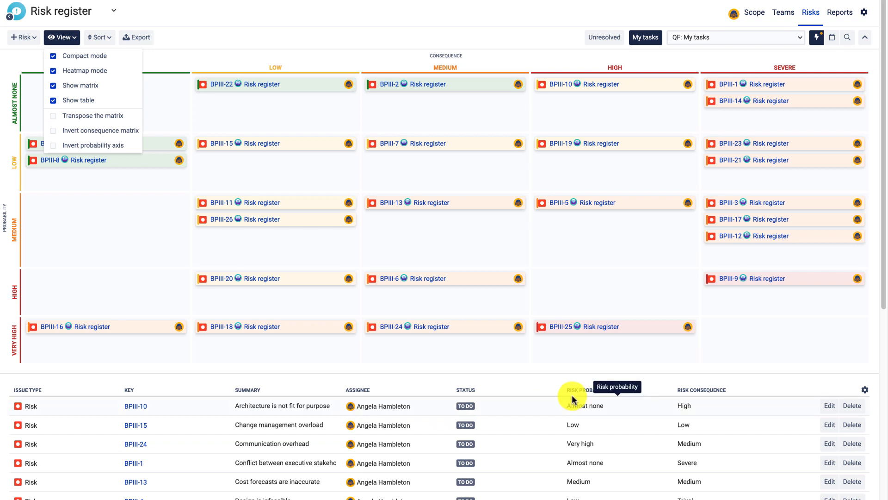
- Try to set the risk "Architecture is not fit for purpose" to Low probability and Medium consequence in the table
{"action": "left_click", "coordinate": [829, 406]}
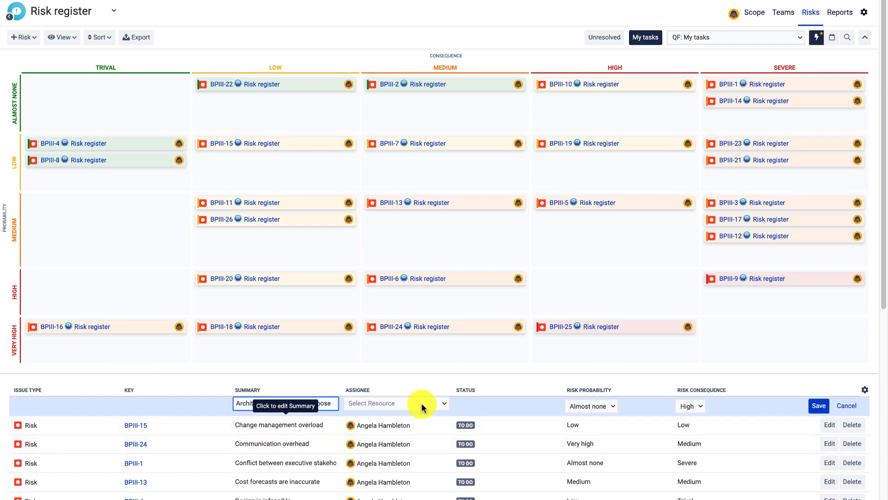
{"action": "left_click", "coordinate": [608, 407]}
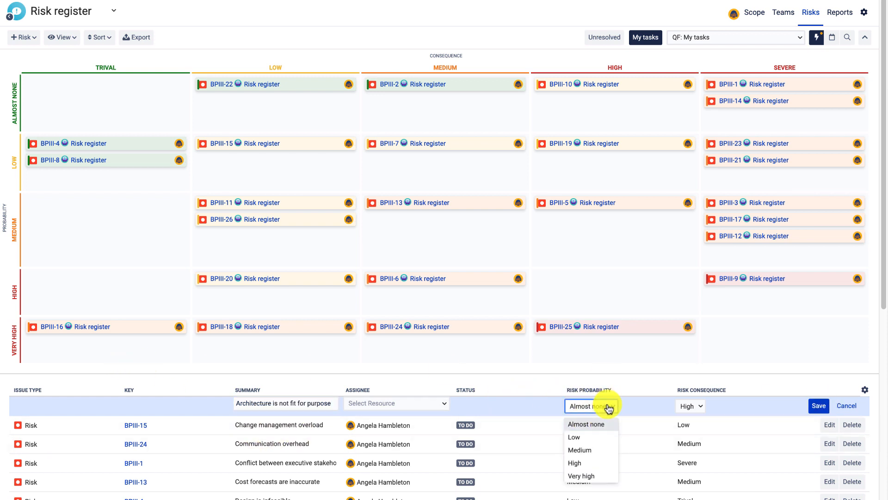
{"action": "left_click", "coordinate": [584, 439]}
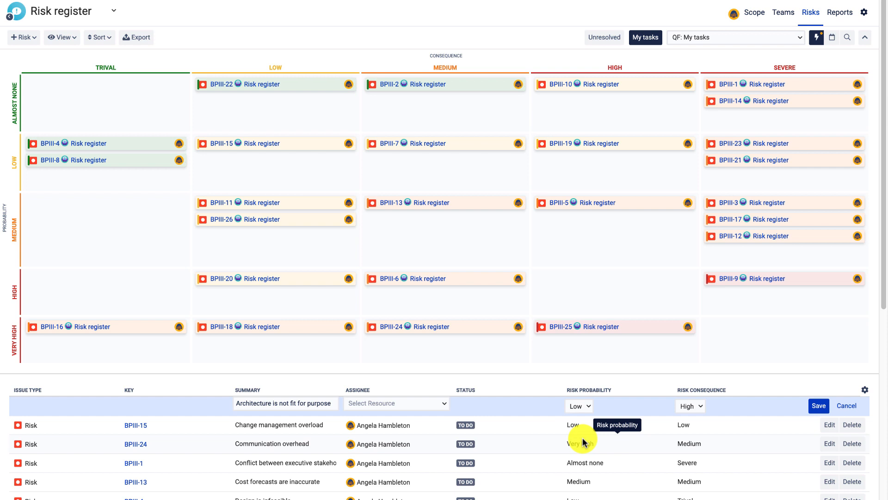
{"action": "left_click", "coordinate": [690, 406]}
{"action": "left_click", "coordinate": [689, 449]}
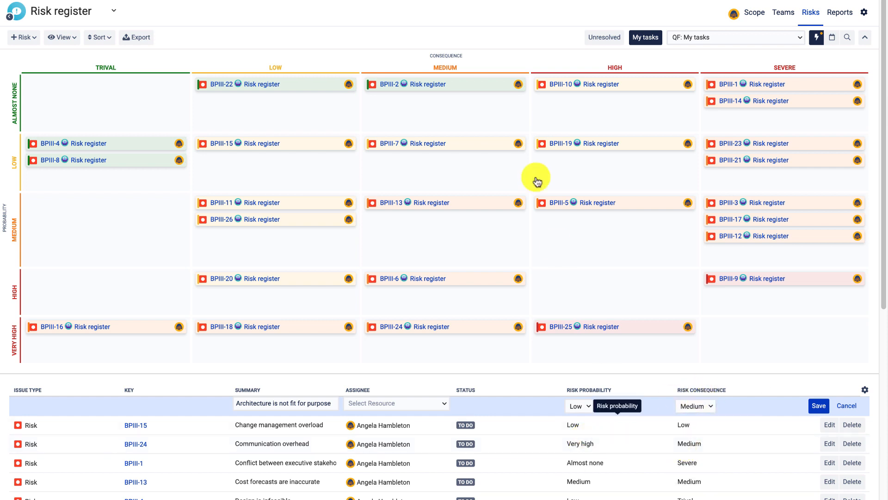
- Move risk BPIII-5 to High probability within the High consequence column of the matrix
{"action": "left_click_drag", "start_coordinate": [628, 209], "coordinate": [627, 303]}
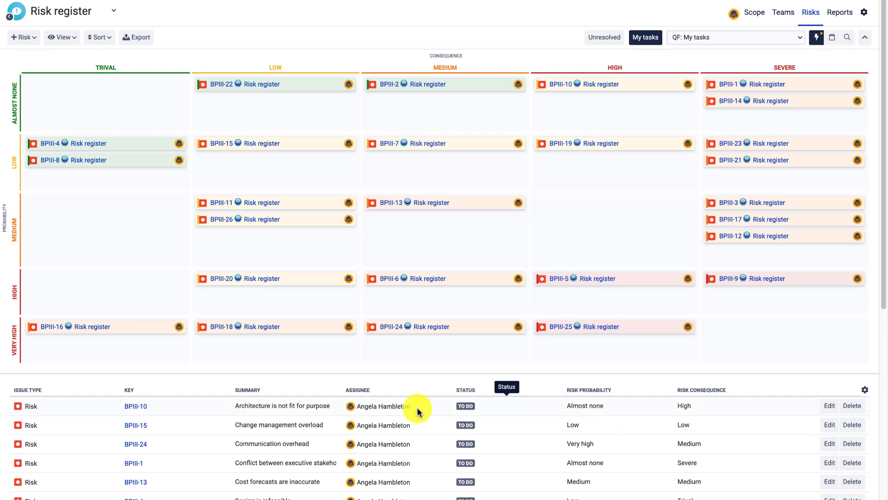
- Open the risk "Architecture is not fit for purpose" for editing in the table and check its assignee choices
{"action": "left_click", "coordinate": [829, 405]}
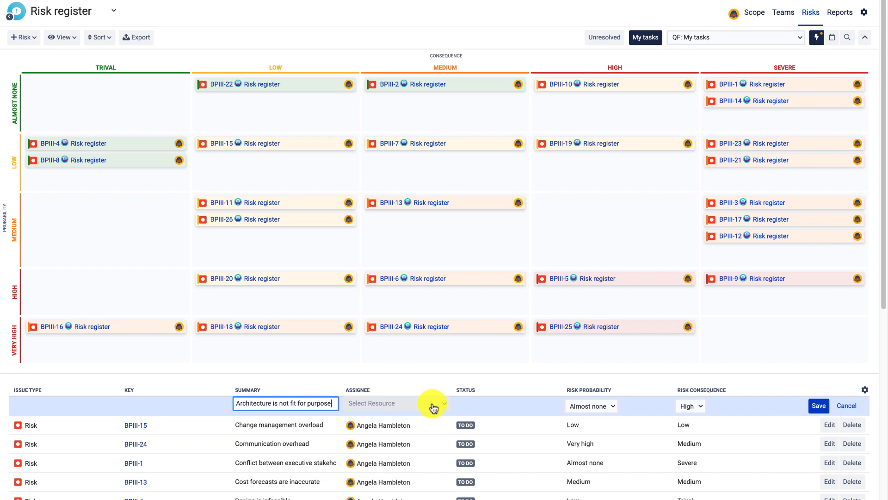
{"action": "left_click", "coordinate": [406, 410]}
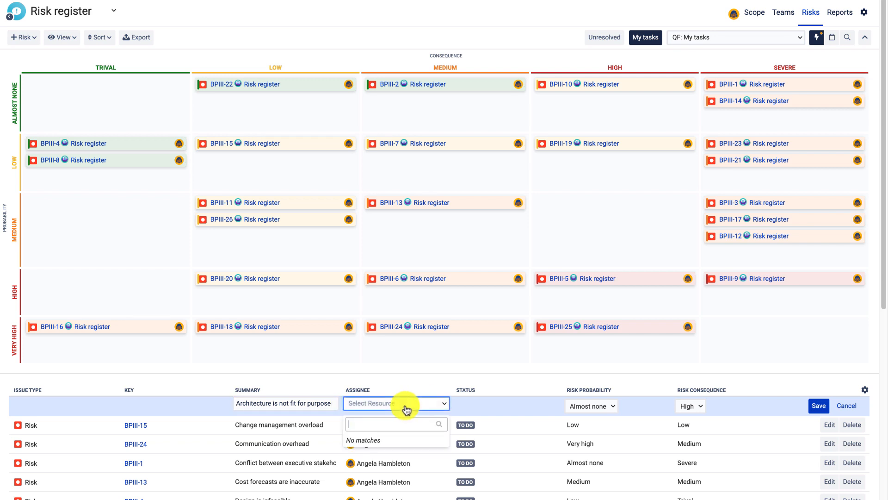
- Turn off the risk matrix's compact mode and move risk BPIII-22 to Low probability within the Low consequence column
{"action": "left_click", "coordinate": [62, 37]}
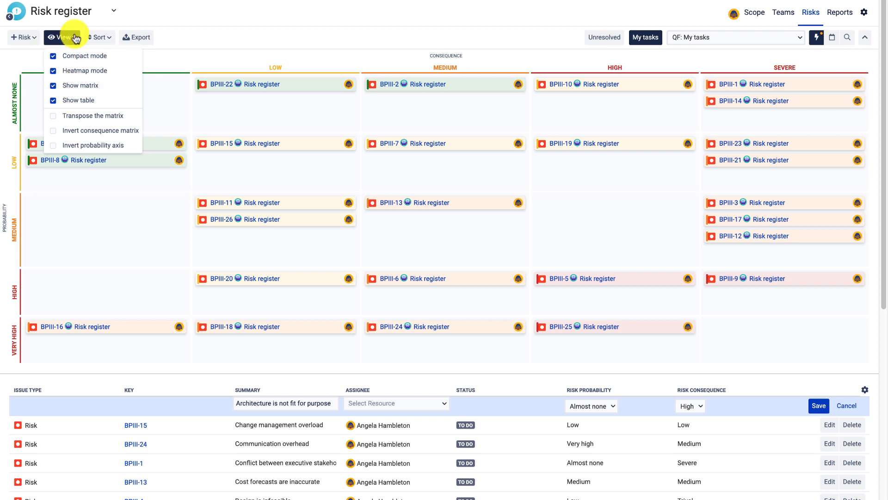
{"action": "left_click", "coordinate": [53, 57]}
{"action": "left_click", "coordinate": [323, 33]}
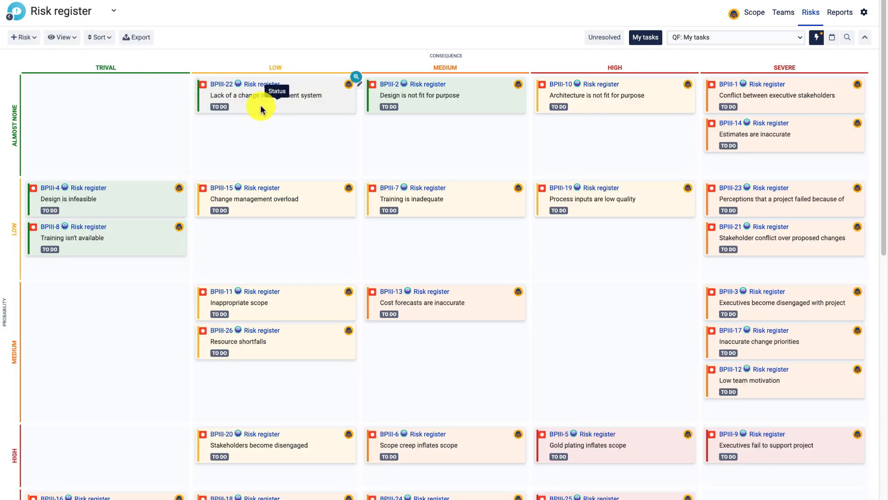
{"action": "left_click_drag", "start_coordinate": [304, 104], "coordinate": [307, 263]}
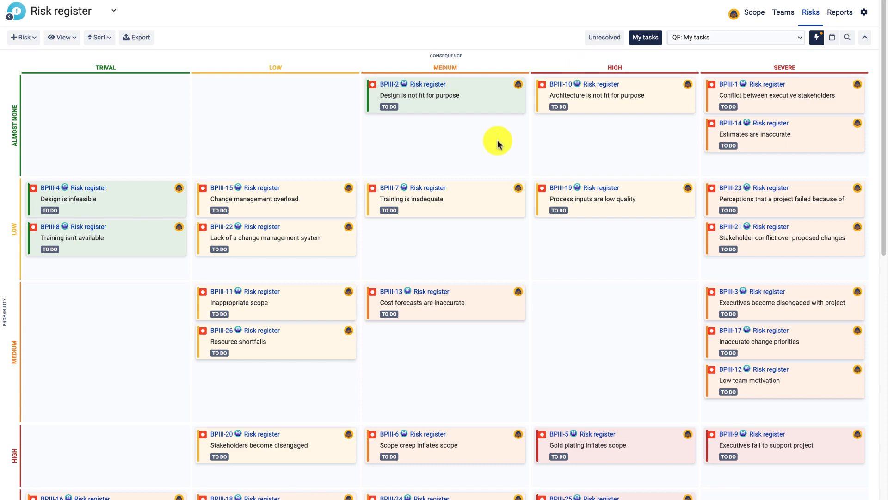
- Examine the detailed risk cards across all probability rows of the matrix and the risk table beneath it
{"action": "scroll", "coordinate": [749, 241], "scroll_direction": "down", "scroll_amount": 3}
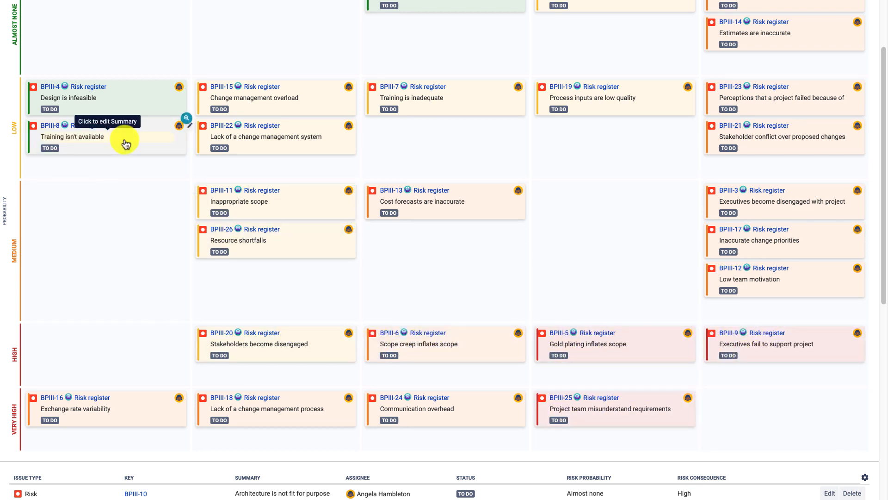
{"action": "scroll", "coordinate": [125, 144], "scroll_direction": "up", "scroll_amount": 2}
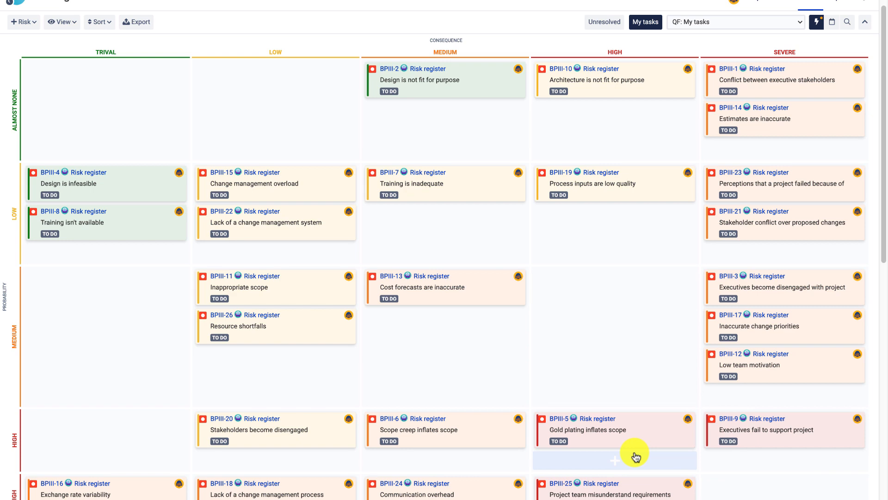
{"action": "scroll", "coordinate": [635, 456], "scroll_direction": "down", "scroll_amount": 4}
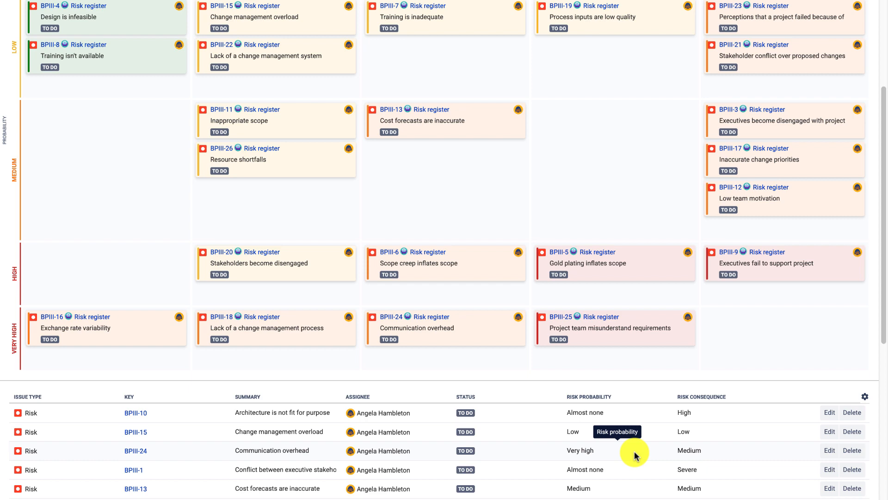
{"action": "scroll", "coordinate": [654, 202], "scroll_direction": "up", "scroll_amount": 2}
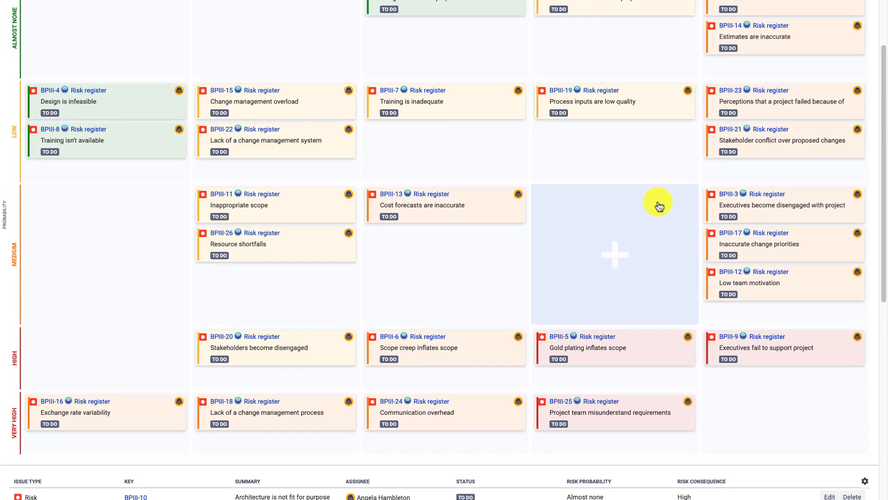
{"action": "scroll", "coordinate": [659, 205], "scroll_direction": "down", "scroll_amount": 2}
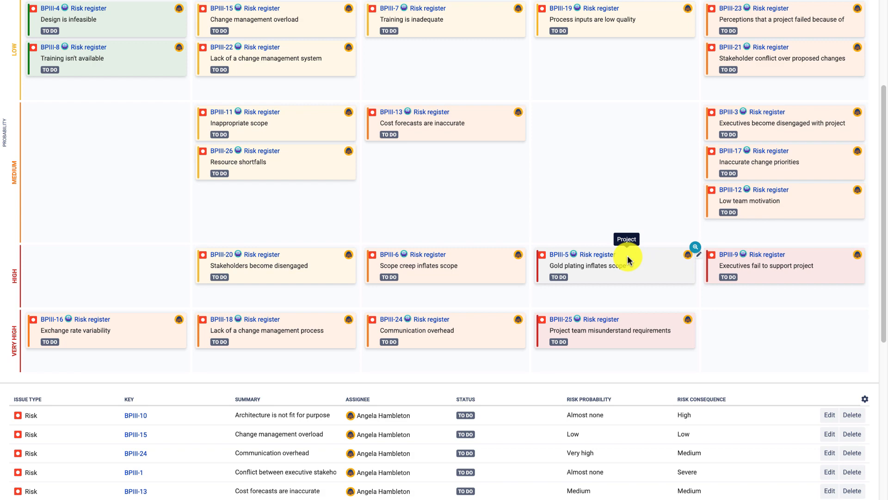
{"action": "scroll", "coordinate": [628, 255], "scroll_direction": "up", "scroll_amount": 4}
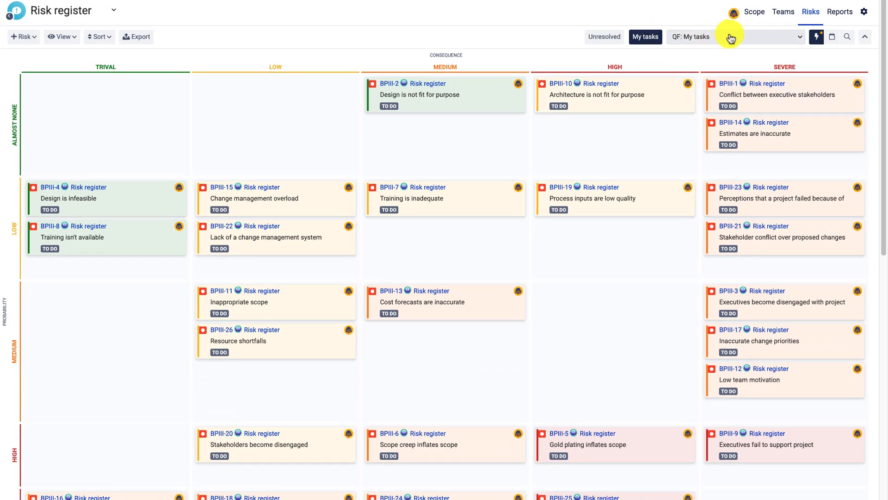
- Review the export templates and the A-Z sort criteria available for the risk register
{"action": "left_click", "coordinate": [137, 36]}
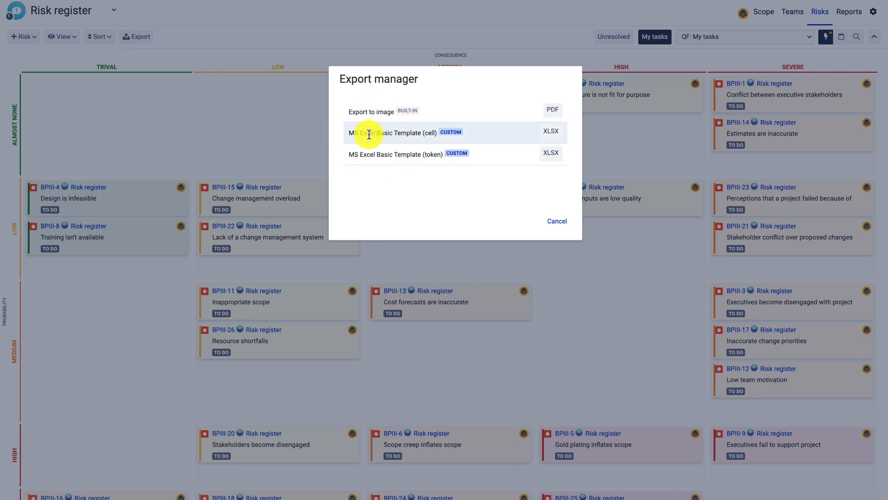
{"action": "left_click", "coordinate": [554, 226]}
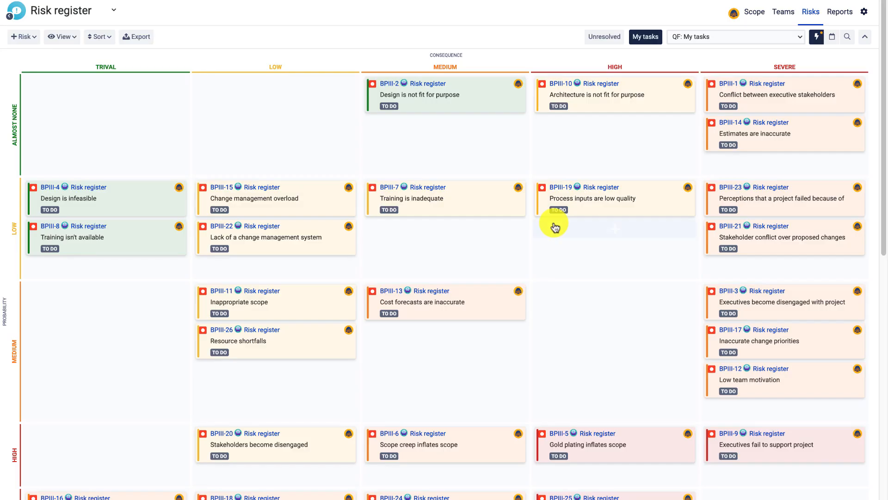
{"action": "left_click", "coordinate": [99, 40]}
{"action": "mouse_move", "coordinate": [111, 56]}
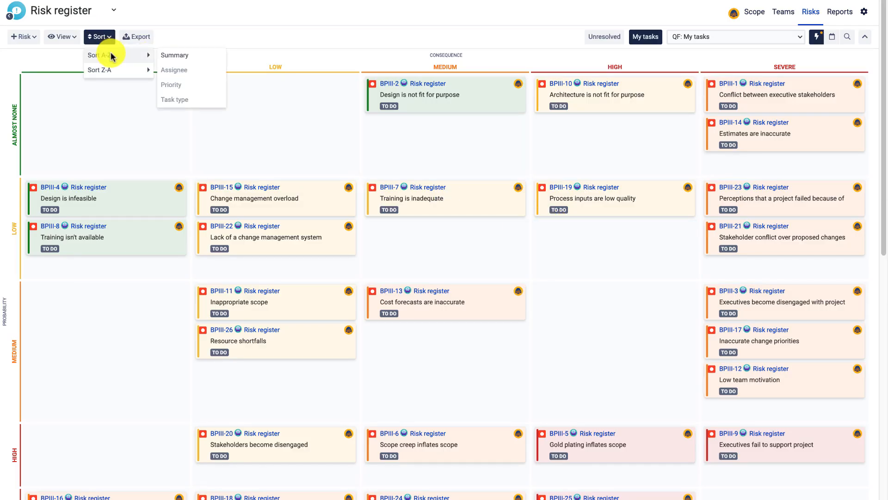
- Sort the risk table by Summary in descending order
{"action": "scroll", "coordinate": [208, 194], "scroll_direction": "down", "scroll_amount": 5}
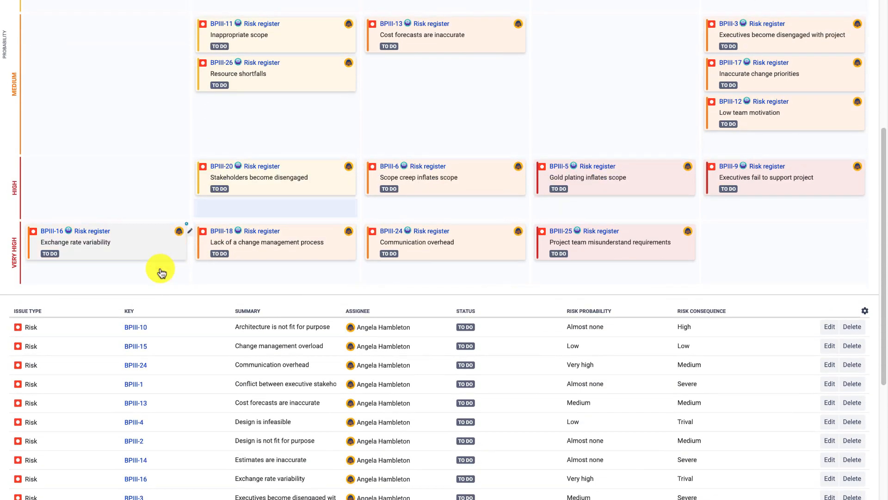
{"action": "left_click", "coordinate": [283, 315]}
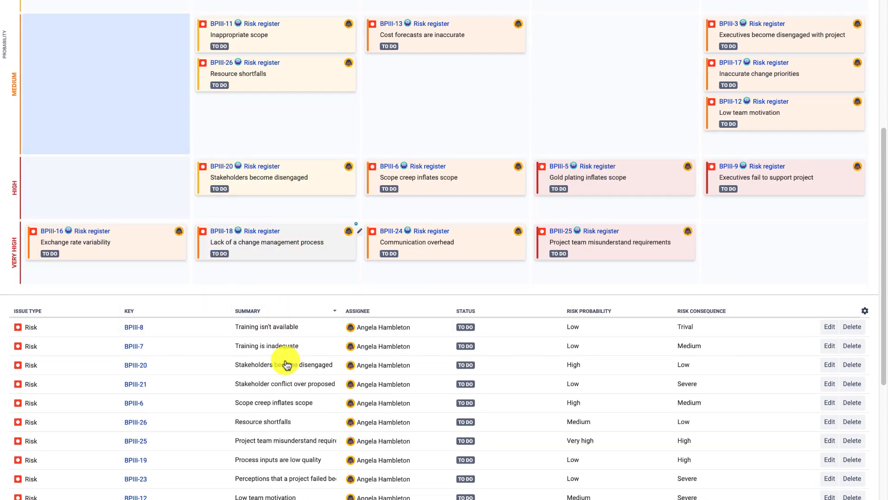
- Review the matrix view options and the choices for adding a risk
{"action": "scroll", "coordinate": [145, 54], "scroll_direction": "up", "scroll_amount": 5}
{"action": "left_click", "coordinate": [73, 37]}
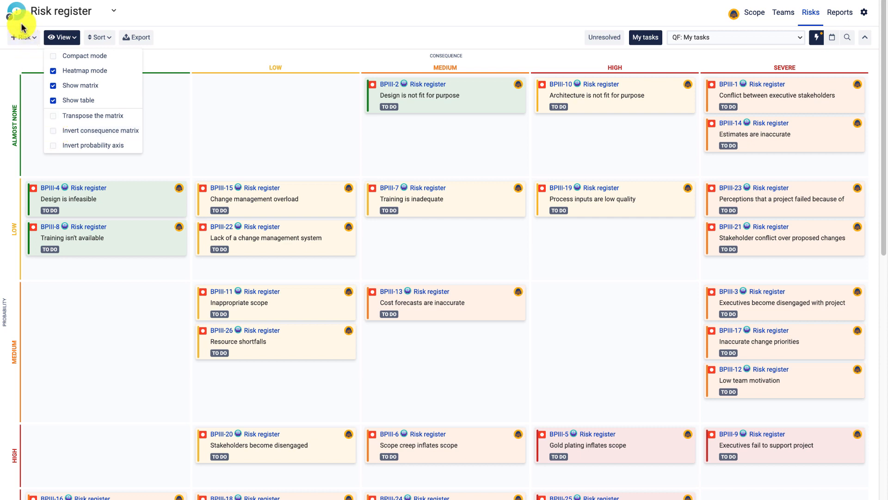
{"action": "left_click", "coordinate": [28, 39]}
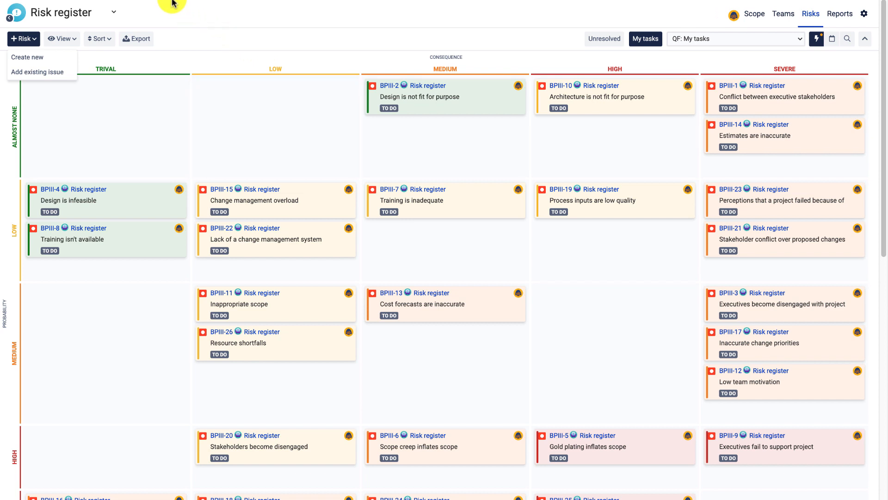
- Open the Jira Reporting dashboard and examine its Gantt, Programs, Activity Stream and Risk gadgets
{"action": "left_click", "coordinate": [113, 12]}
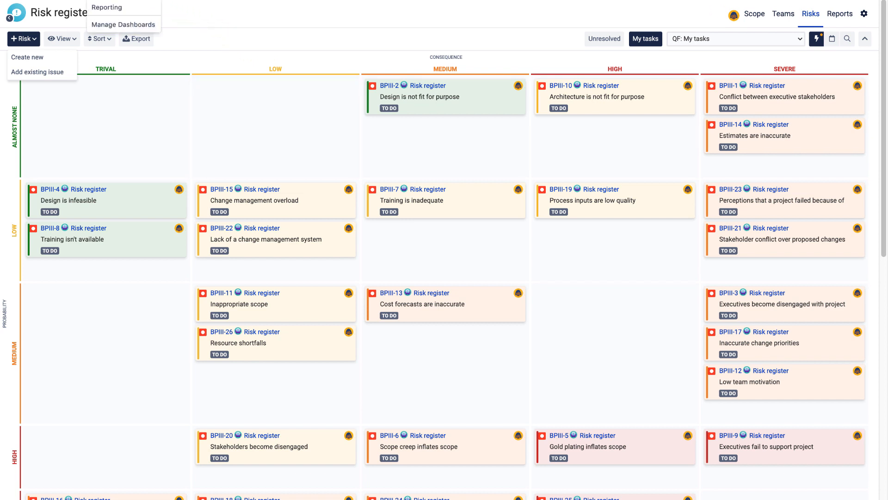
{"action": "left_click", "coordinate": [110, 10]}
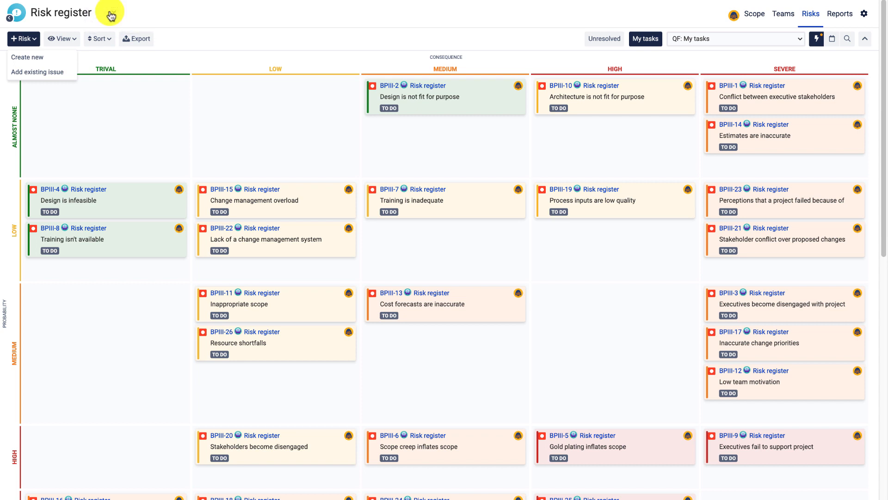
{"action": "left_click", "coordinate": [108, 1]}
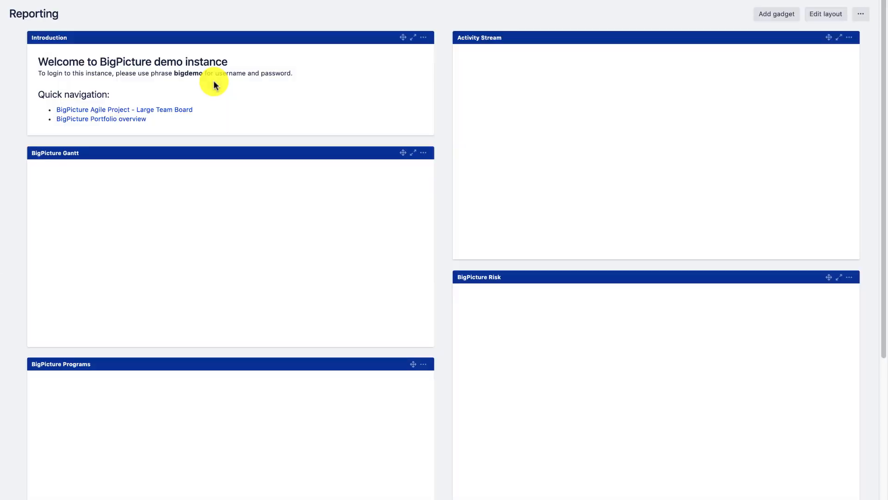
{"action": "scroll", "coordinate": [394, 202], "scroll_direction": "down", "scroll_amount": 5}
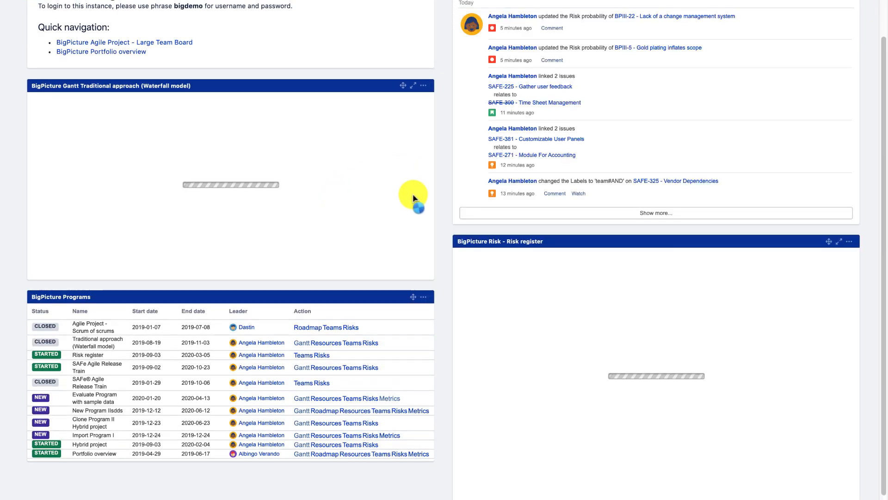
{"action": "scroll", "coordinate": [413, 194], "scroll_direction": "down", "scroll_amount": 2}
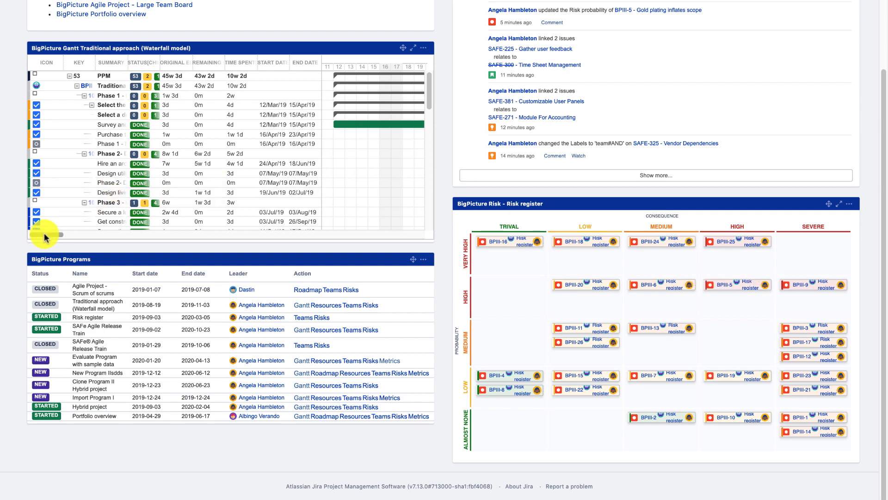
- Maximize the BigPicture Gantt gadget for the Traditional approach program and examine its task tree and timeline
{"action": "left_click_drag", "start_coordinate": [46, 235], "coordinate": [204, 235]}
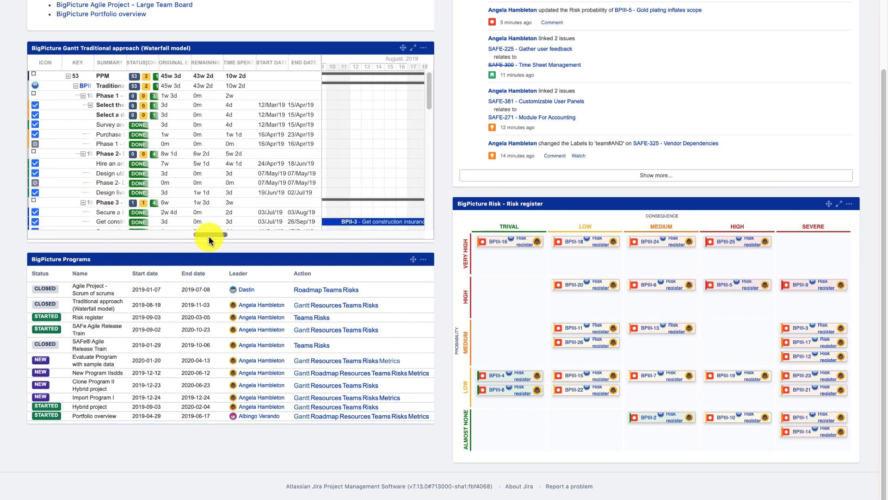
{"action": "scroll", "coordinate": [413, 51], "scroll_direction": "up", "scroll_amount": 1}
{"action": "left_click", "coordinate": [413, 63]}
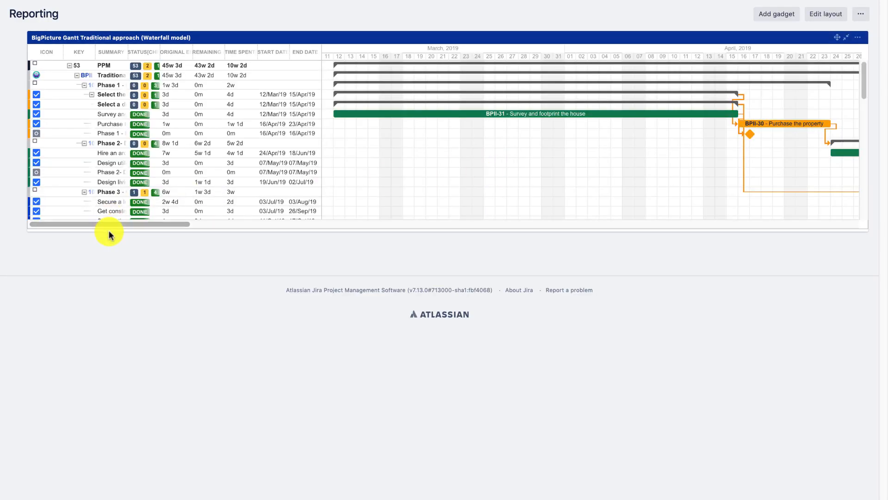
{"action": "left_click_drag", "start_coordinate": [112, 225], "coordinate": [236, 225]}
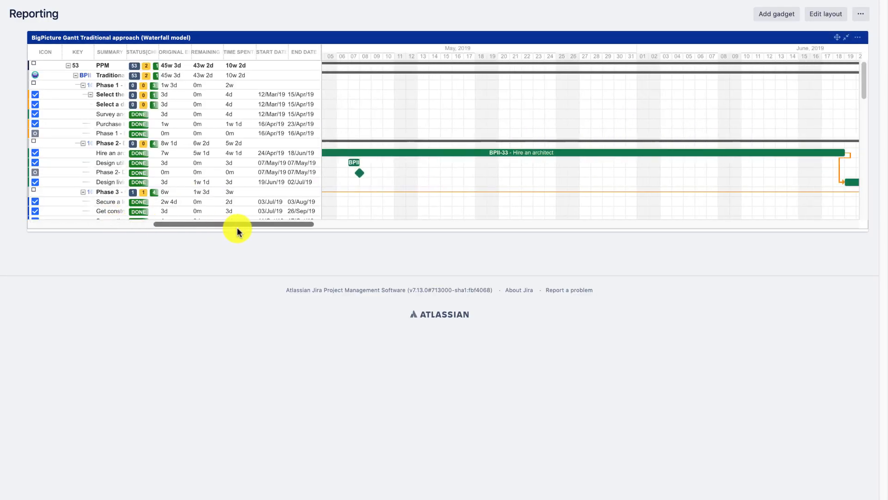
{"action": "left_click", "coordinate": [68, 66]}
{"action": "left_click", "coordinate": [68, 67]}
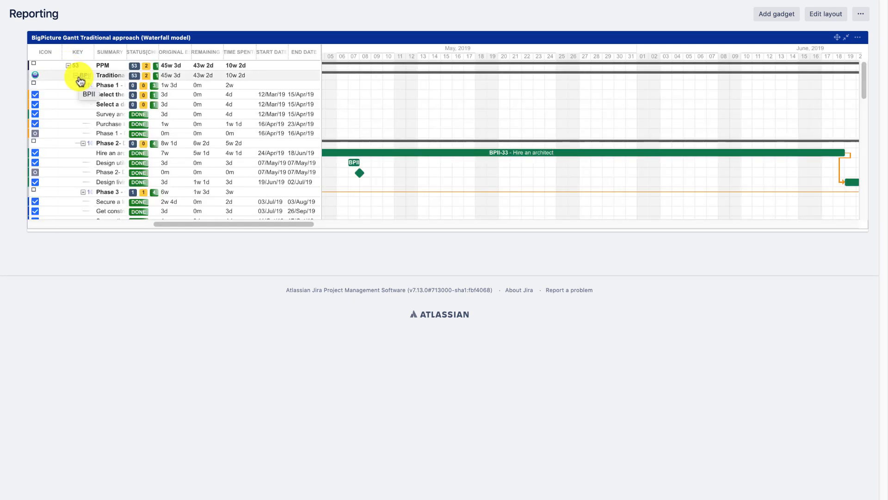
{"action": "key", "text": "ctrl+plus"}
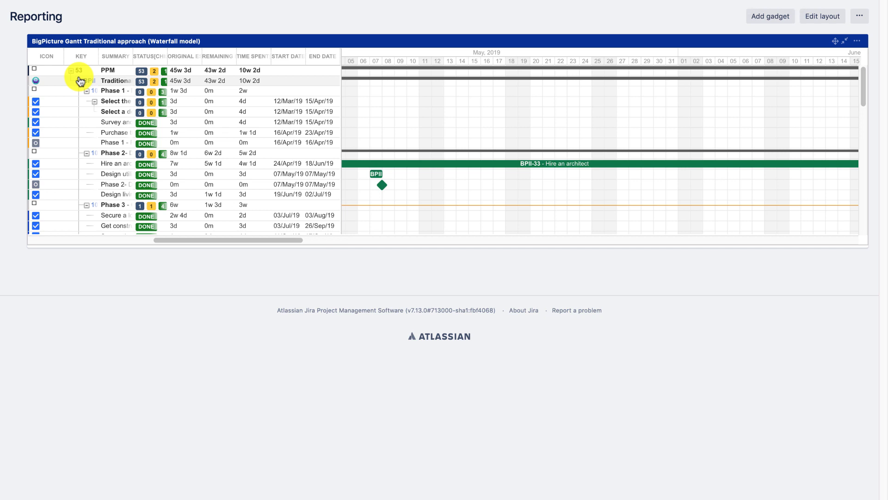
{"action": "key", "text": "ctrl+plus"}
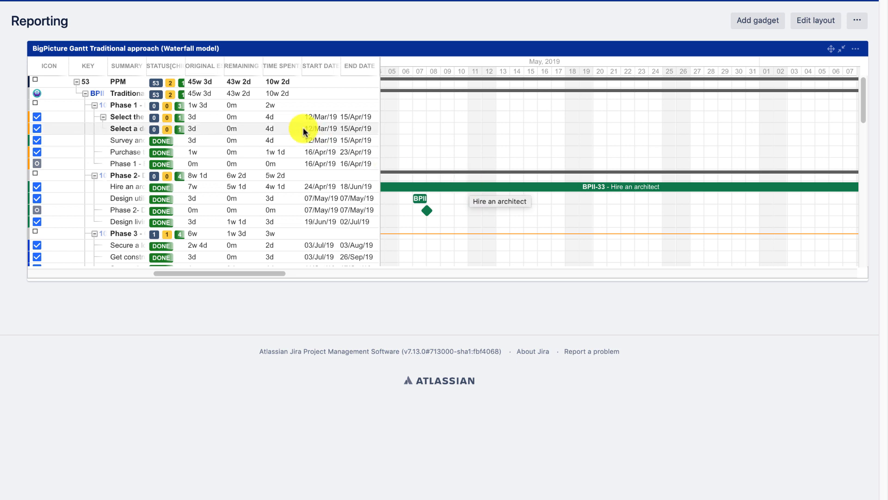
- Open BigPicture's Administration and examine the first resource's skills, workload plans, holiday plans and absences in the Resource manager
{"action": "left_click", "coordinate": [340, 1]}
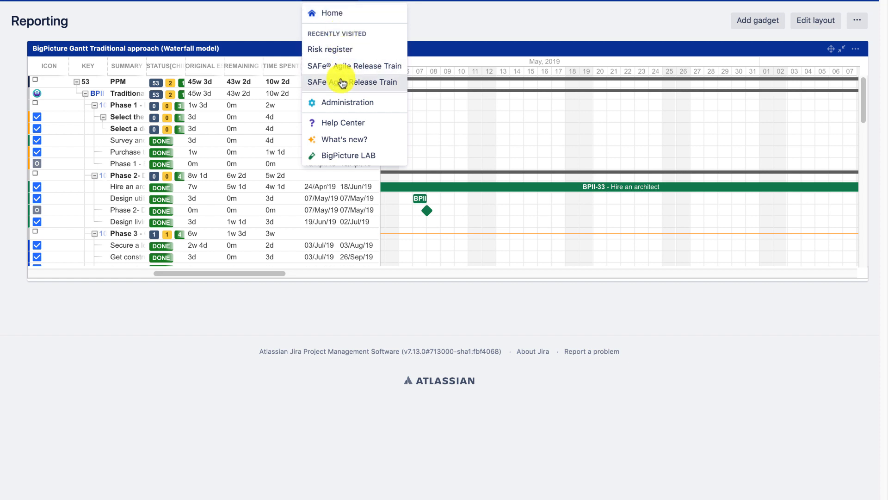
{"action": "left_click", "coordinate": [341, 104]}
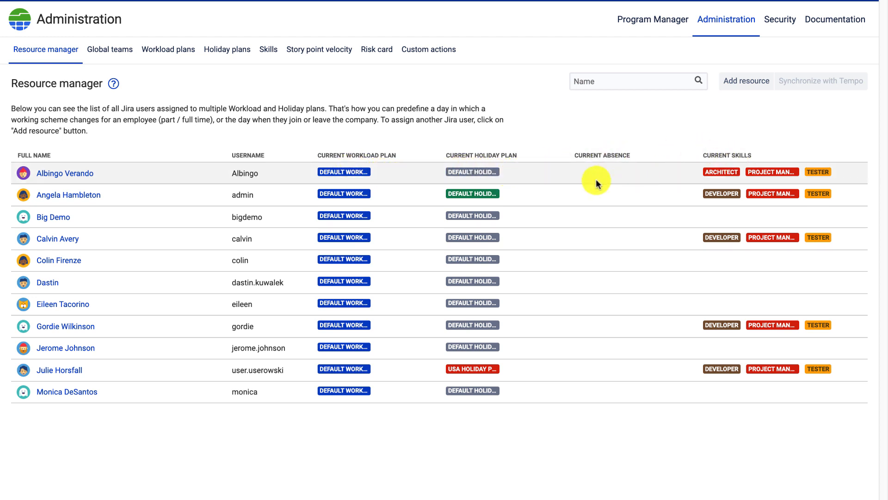
{"action": "left_click", "coordinate": [54, 175]}
{"action": "scroll", "coordinate": [145, 278], "scroll_direction": "down", "scroll_amount": 1}
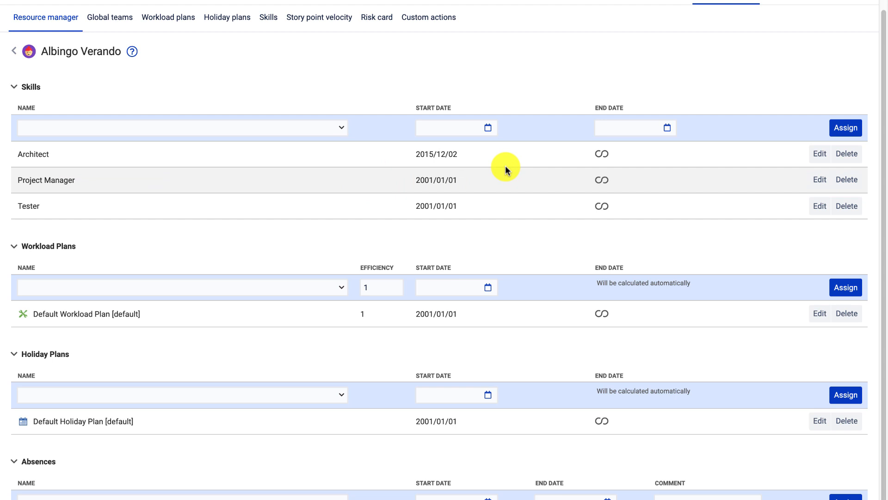
{"action": "scroll", "coordinate": [174, 266], "scroll_direction": "down", "scroll_amount": 1}
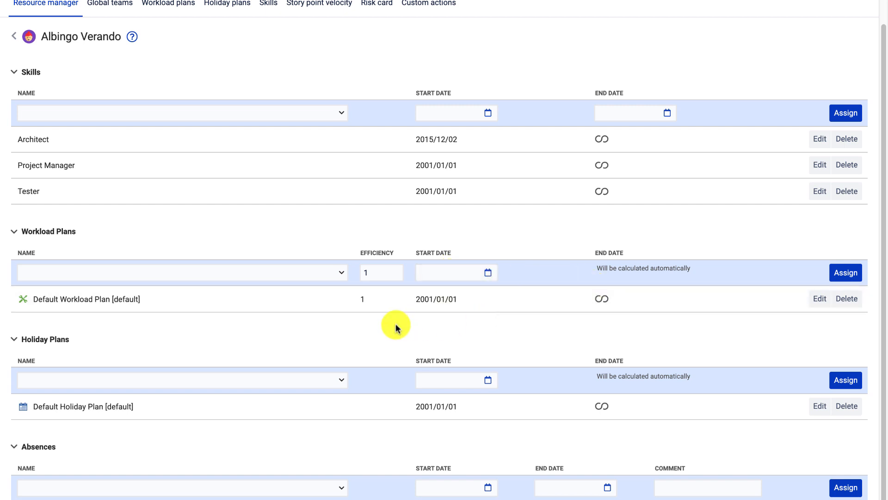
{"action": "scroll", "coordinate": [281, 376], "scroll_direction": "down", "scroll_amount": 1}
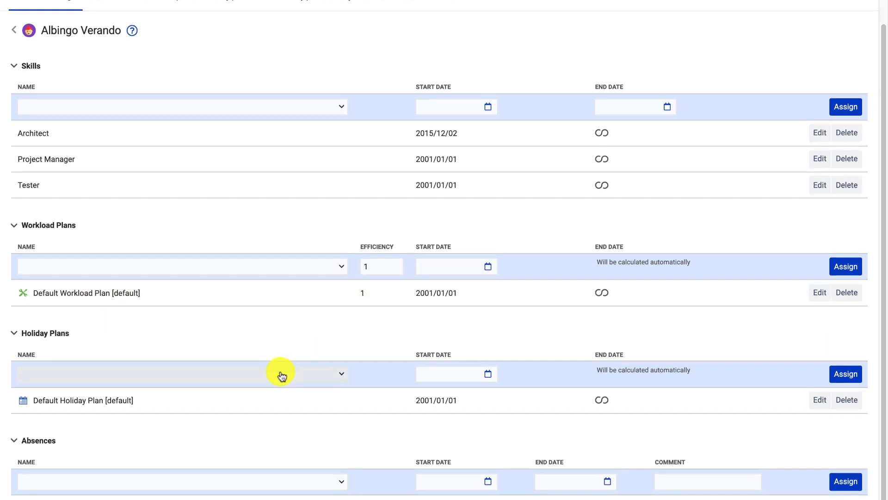
{"action": "scroll", "coordinate": [281, 375], "scroll_direction": "up", "scroll_amount": 1}
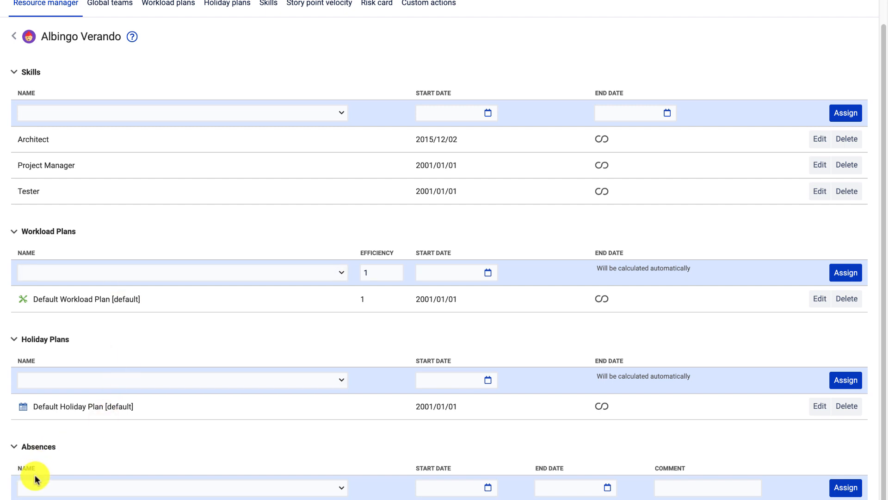
- Examine the absence types available to the resource, then the Global teams administration and its selectable boards
{"action": "left_click", "coordinate": [215, 485]}
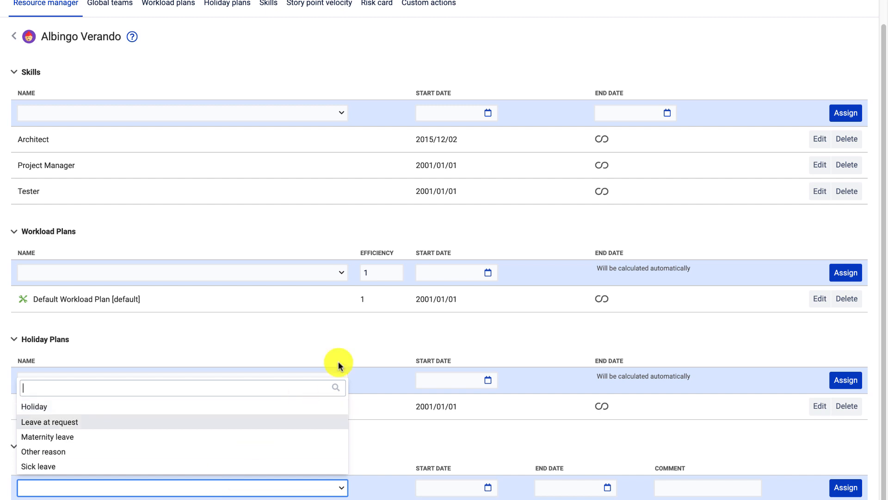
{"action": "scroll", "coordinate": [526, 71], "scroll_direction": "up", "scroll_amount": 1}
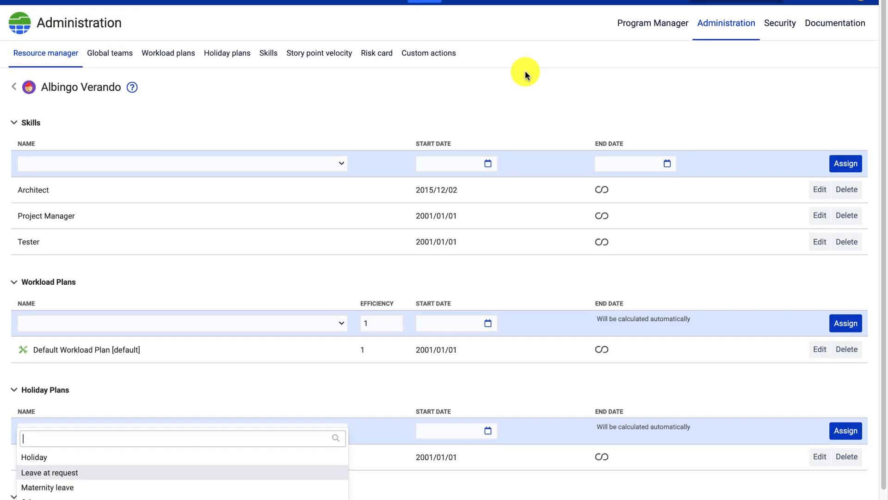
{"action": "left_click", "coordinate": [116, 55]}
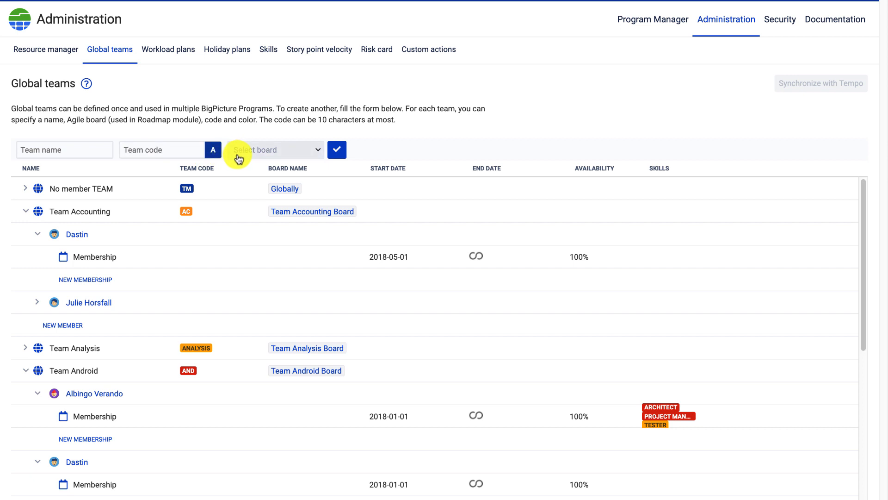
{"action": "left_click", "coordinate": [287, 156]}
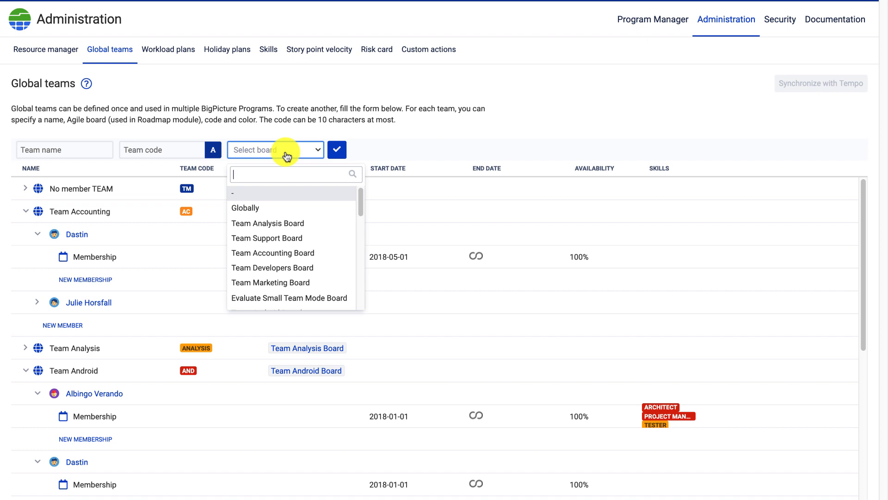
- Edit the Default Workload Plan to give Friday 8 hours, scheduled from 06:50 to 14:50
{"action": "left_click", "coordinate": [164, 46]}
{"action": "left_click", "coordinate": [786, 177]}
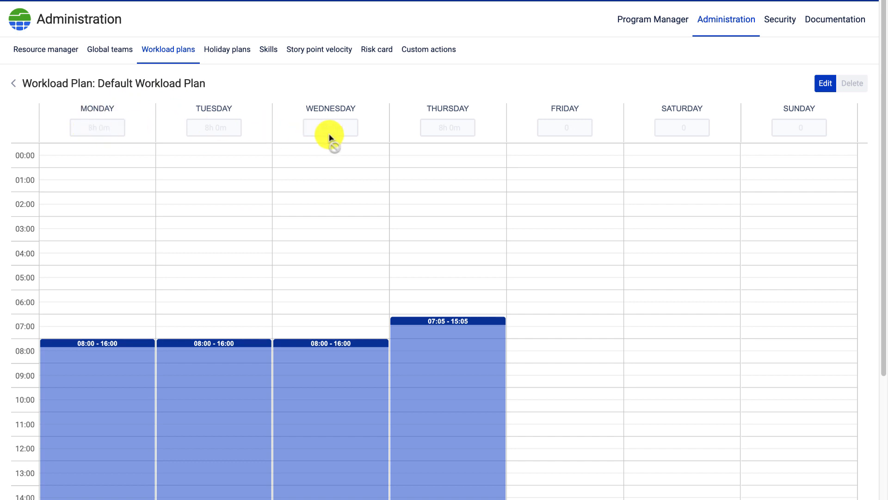
{"action": "left_click", "coordinate": [826, 83]}
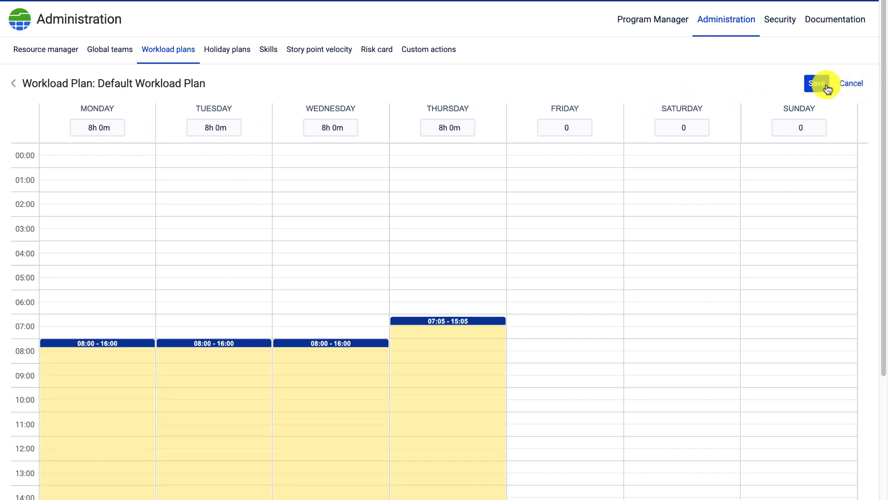
{"action": "left_click", "coordinate": [569, 127]}
{"action": "type", "text": "8H"}
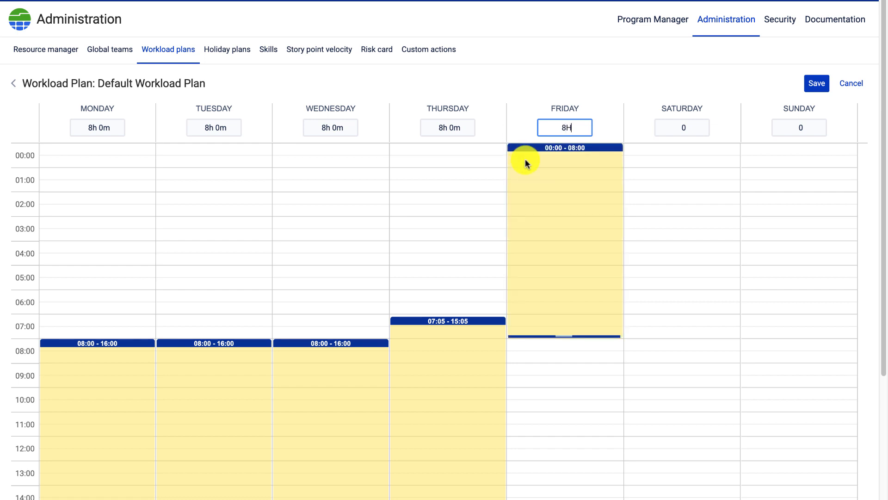
{"action": "left_click_drag", "start_coordinate": [535, 146], "coordinate": [539, 312]}
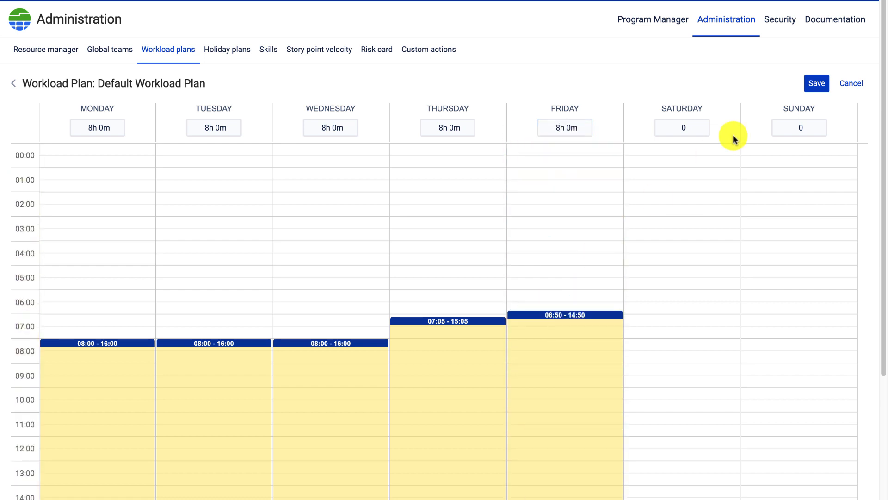
- Give Saturday and Sunday 8 hours each from 05:20 to 13:20, and save the workload plan
{"action": "left_click", "coordinate": [688, 127]}
{"action": "type", "text": "8H"}
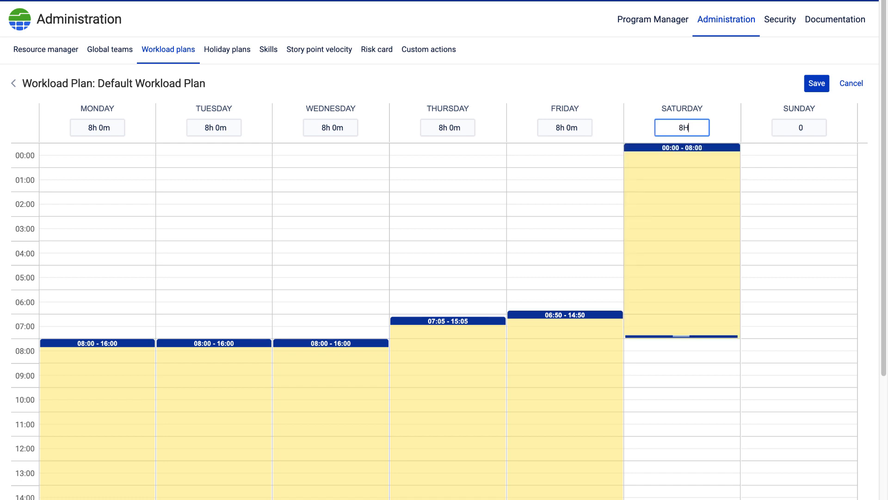
{"action": "left_click_drag", "start_coordinate": [662, 144], "coordinate": [662, 273]}
{"action": "left_click", "coordinate": [801, 127]}
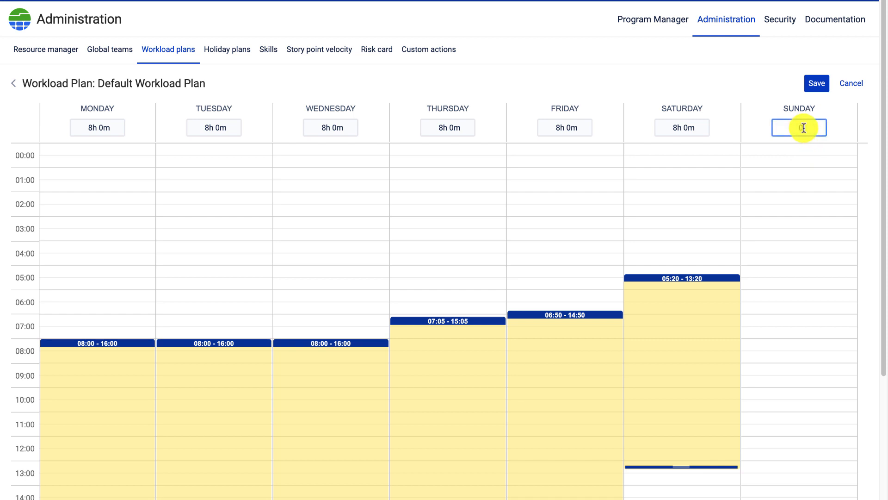
{"action": "type", "text": "8H"}
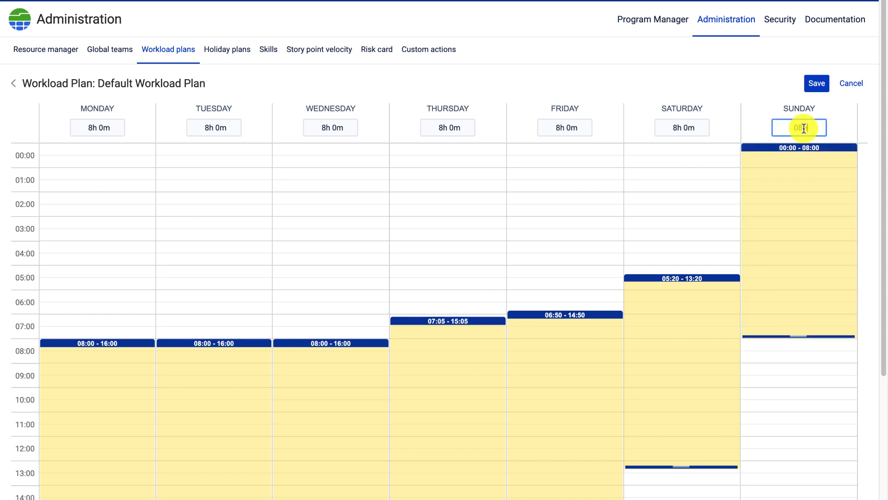
{"action": "left_click_drag", "start_coordinate": [756, 149], "coordinate": [763, 276]}
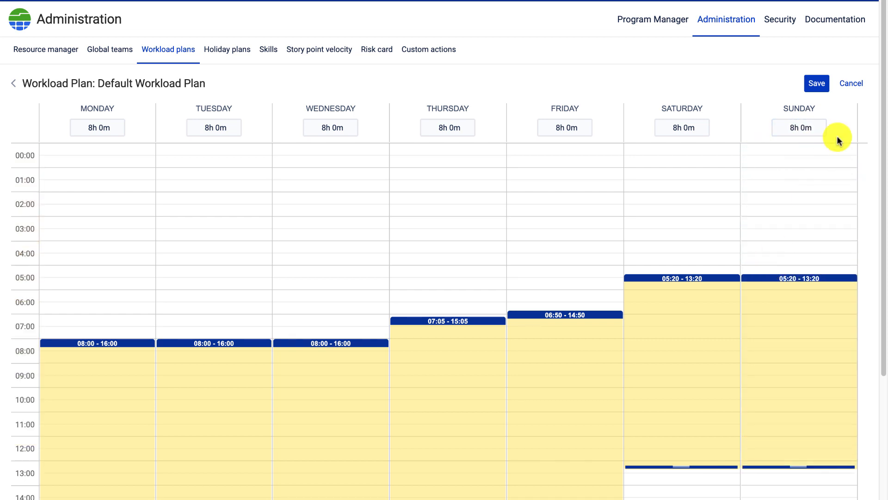
{"action": "left_click", "coordinate": [816, 84]}
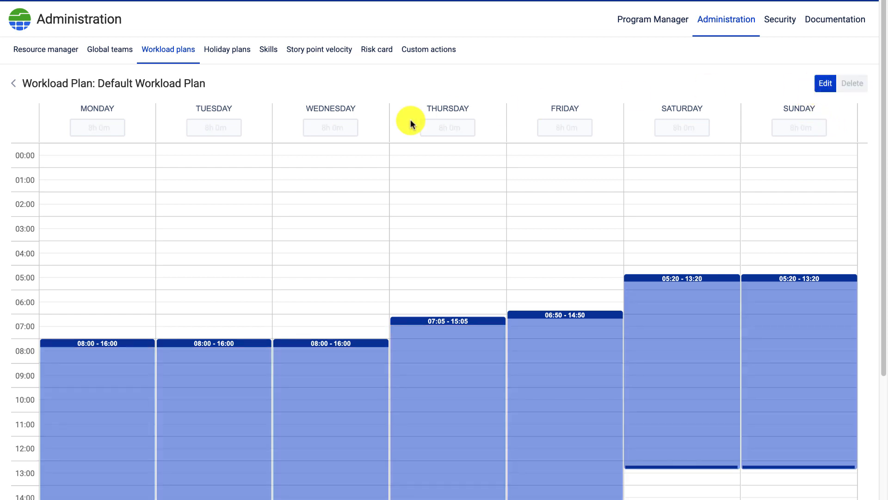
{"action": "left_click", "coordinate": [236, 61]}
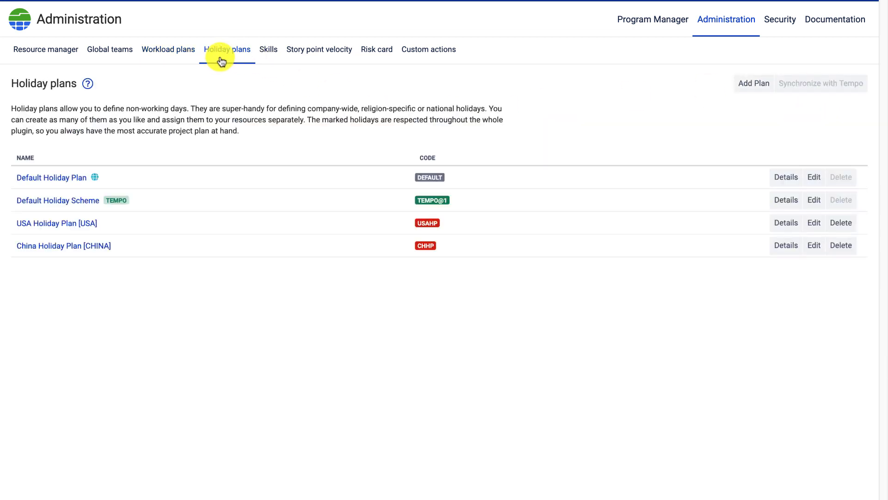
{"action": "left_click", "coordinate": [781, 175]}
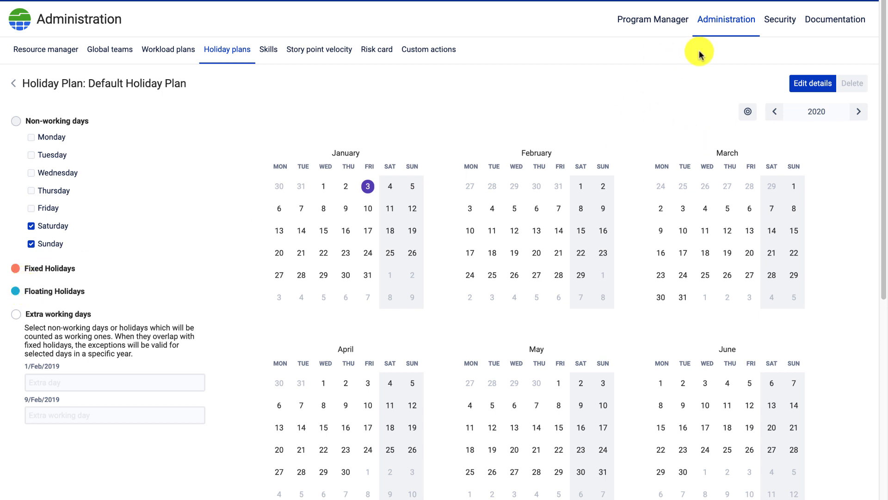
{"action": "left_click", "coordinate": [258, 55]}
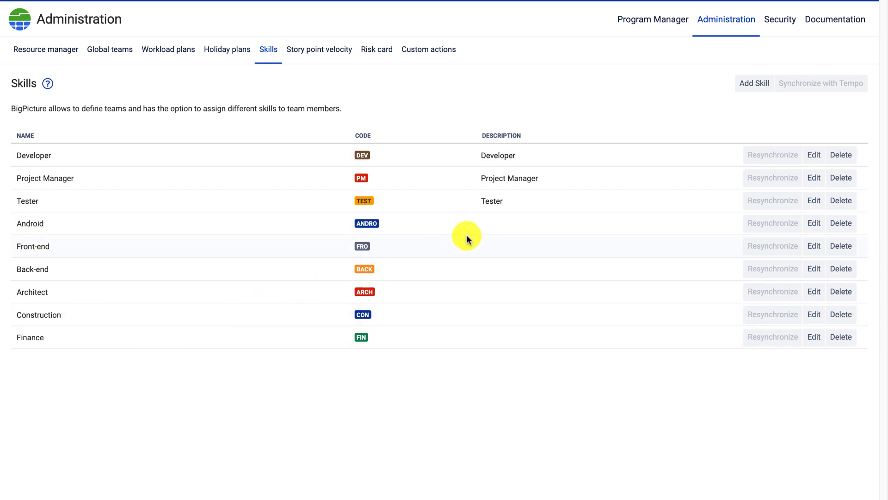
{"action": "left_click", "coordinate": [341, 55]}
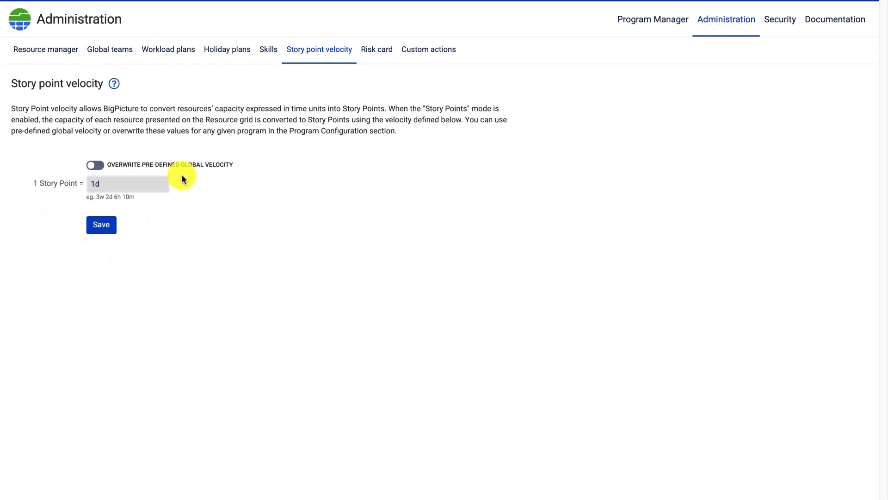
- Open the SAFe Agile Release Train resources and reassign task BPXIX-144 to the individual directly below its assignee, keeping its dates
{"action": "left_click", "coordinate": [329, 2]}
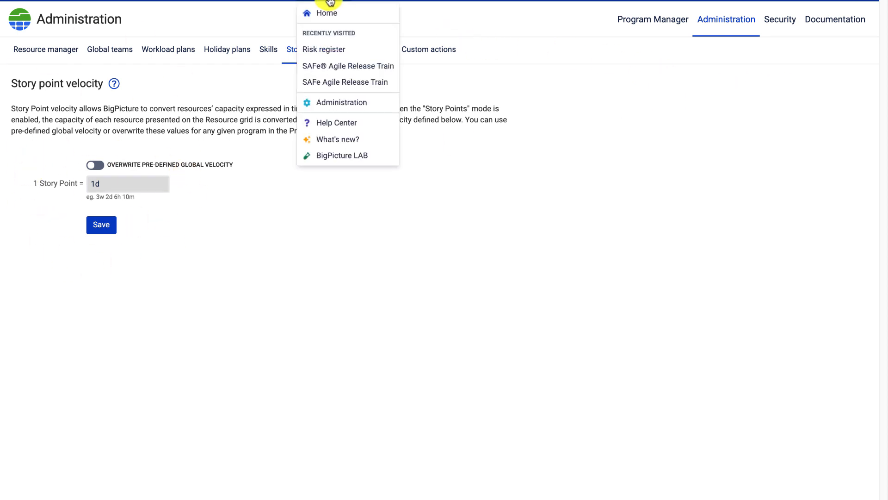
{"action": "left_click", "coordinate": [328, 66]}
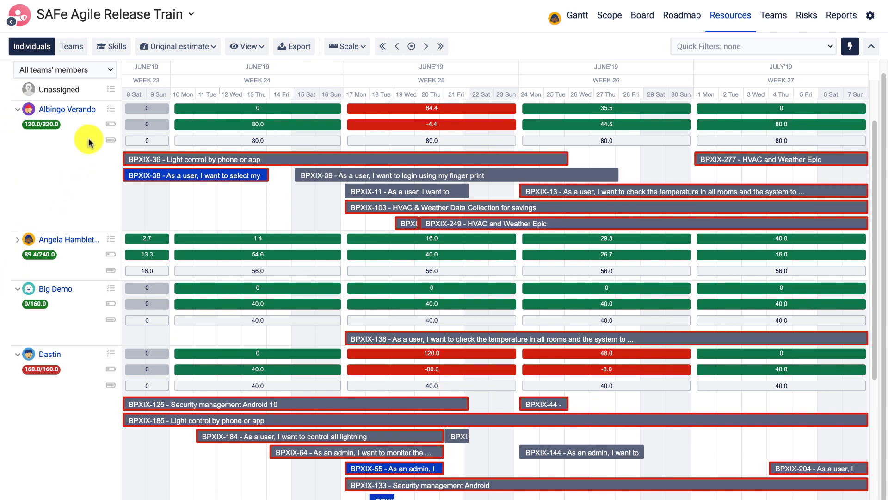
{"action": "scroll", "coordinate": [88, 138], "scroll_direction": "down", "scroll_amount": 2}
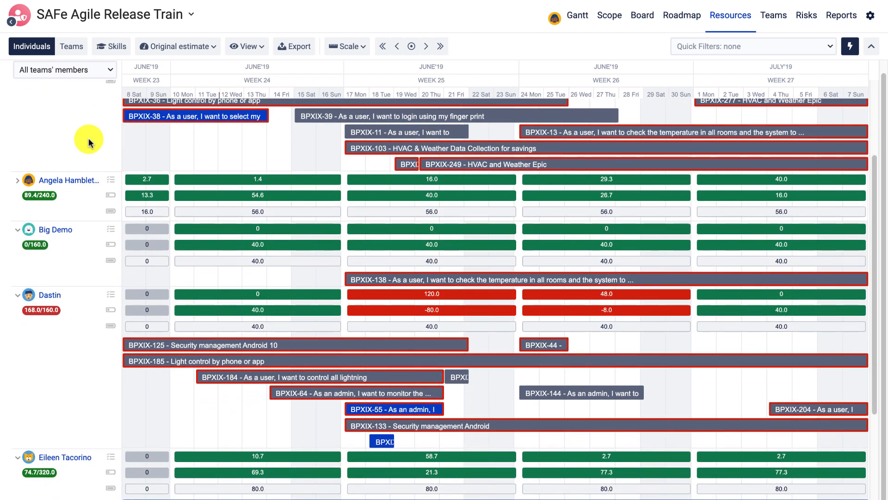
{"action": "scroll", "coordinate": [88, 138], "scroll_direction": "down", "scroll_amount": 3}
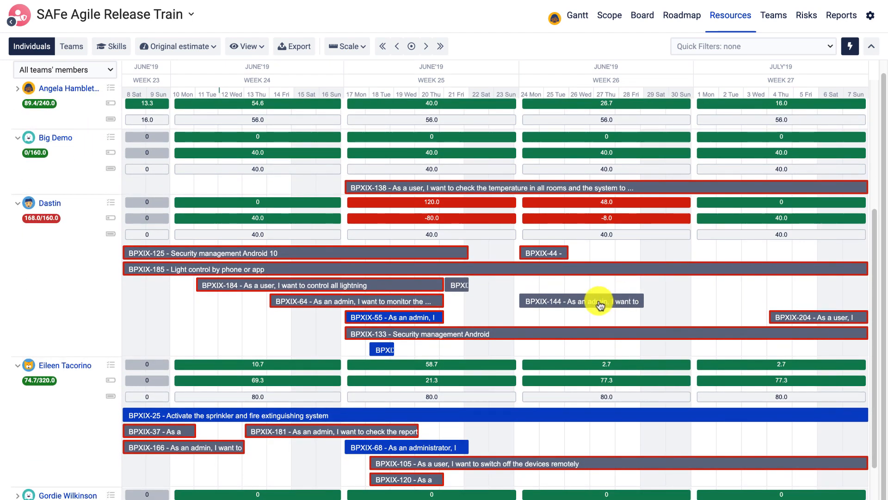
{"action": "left_click_drag", "start_coordinate": [600, 306], "coordinate": [605, 403]}
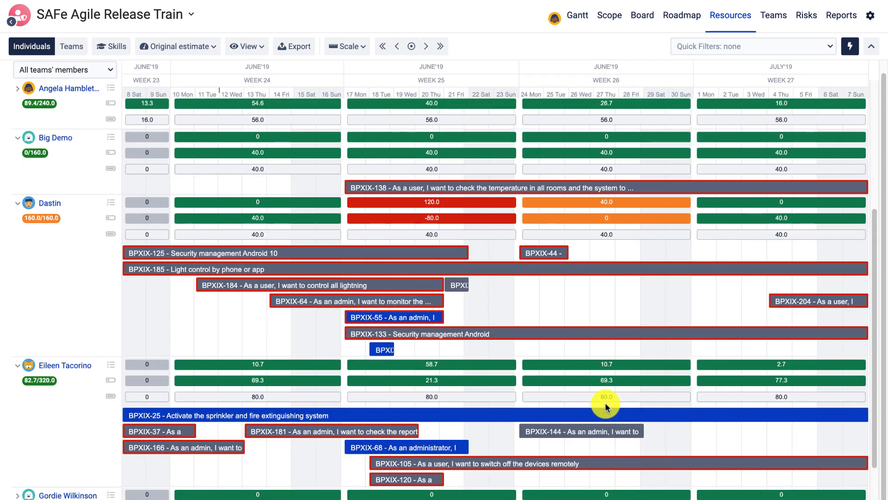
- Shorten BPXIX-144 to end on 26 June, and reassign the overloaded individual's one-day 18 June task to BPXIX-144's assignee
{"action": "scroll", "coordinate": [605, 402], "scroll_direction": "down", "scroll_amount": 2}
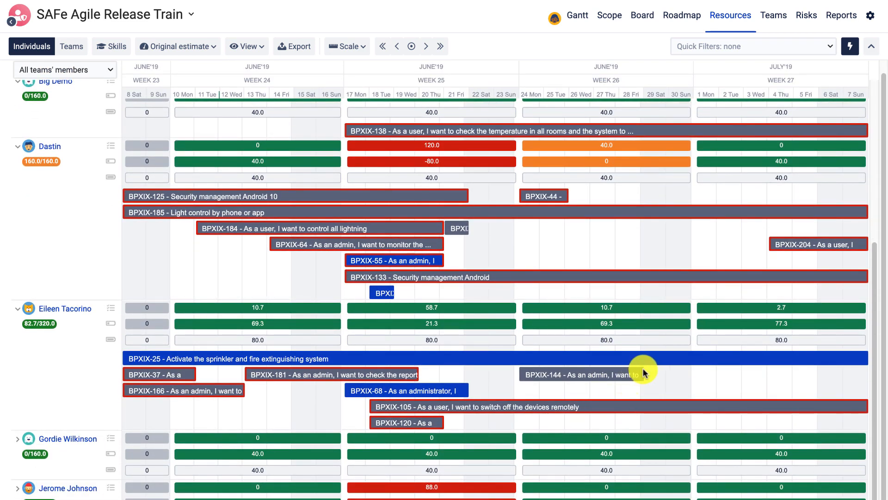
{"action": "left_click_drag", "start_coordinate": [641, 374], "coordinate": [583, 374]}
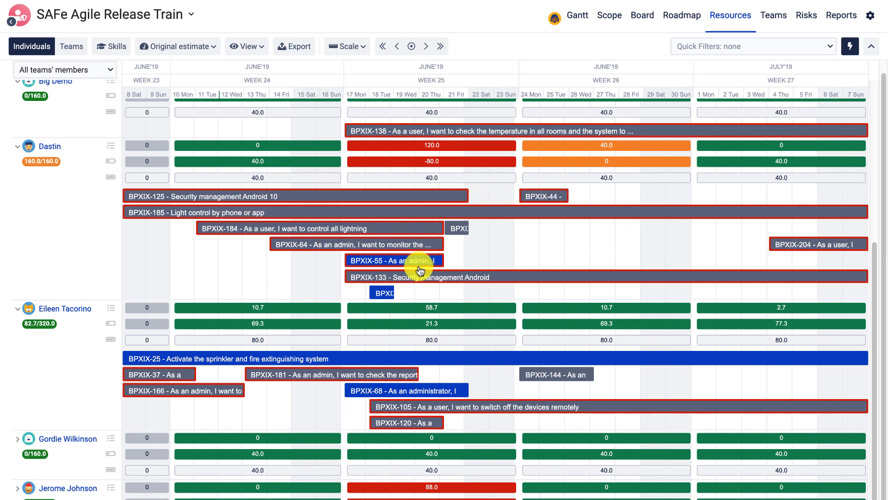
{"action": "left_click_drag", "start_coordinate": [383, 290], "coordinate": [385, 329]}
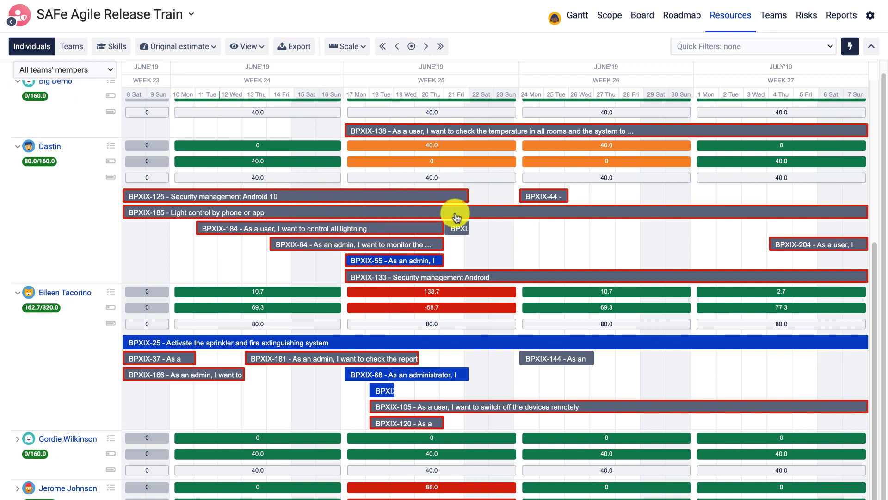
- Examine the assignees, estimates and warnings of the red-outlined tasks BPXIX-125, BPXIX-105, BPXIX-181 and BPXIX-44
{"action": "mouse_move", "coordinate": [436, 202]}
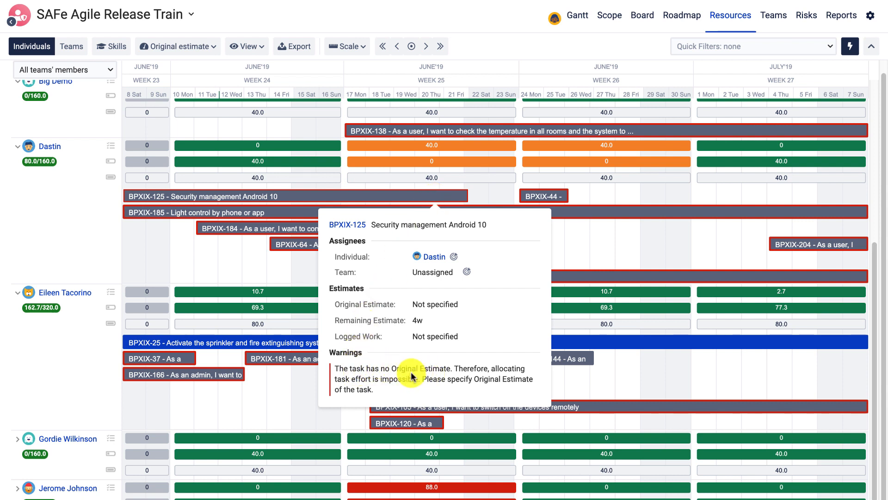
{"action": "mouse_move", "coordinate": [606, 410]}
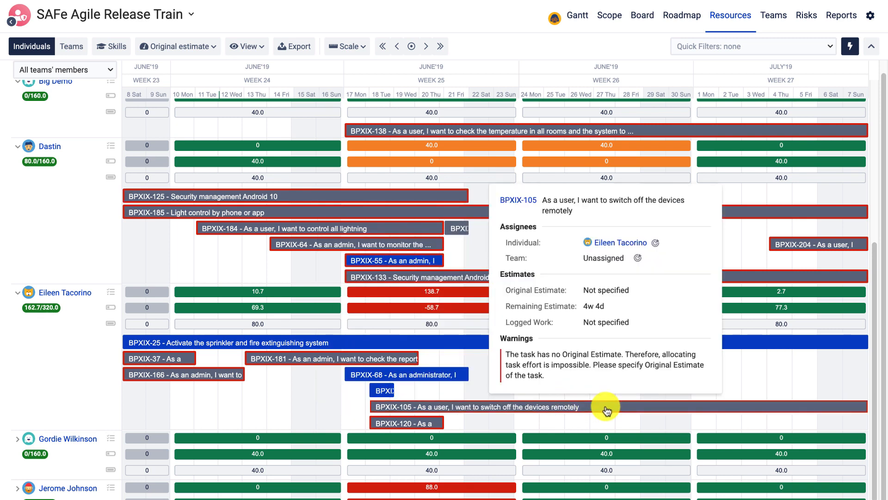
{"action": "mouse_move", "coordinate": [312, 357]}
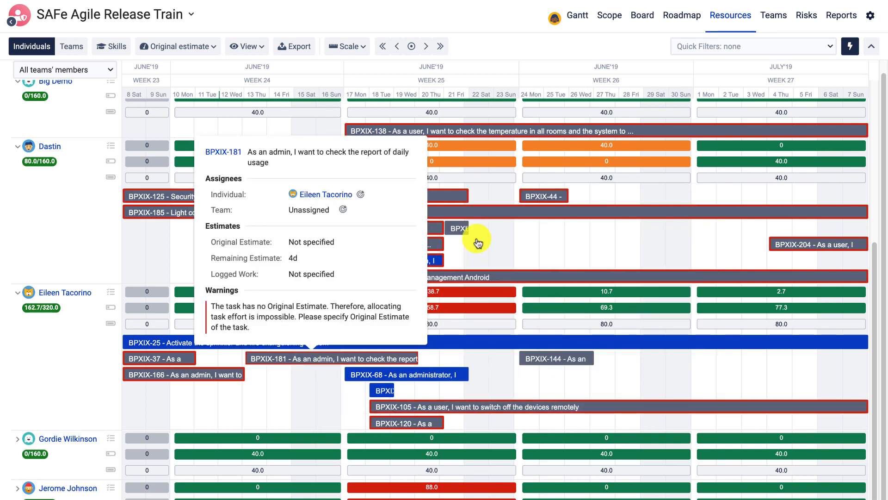
{"action": "mouse_move", "coordinate": [539, 198]}
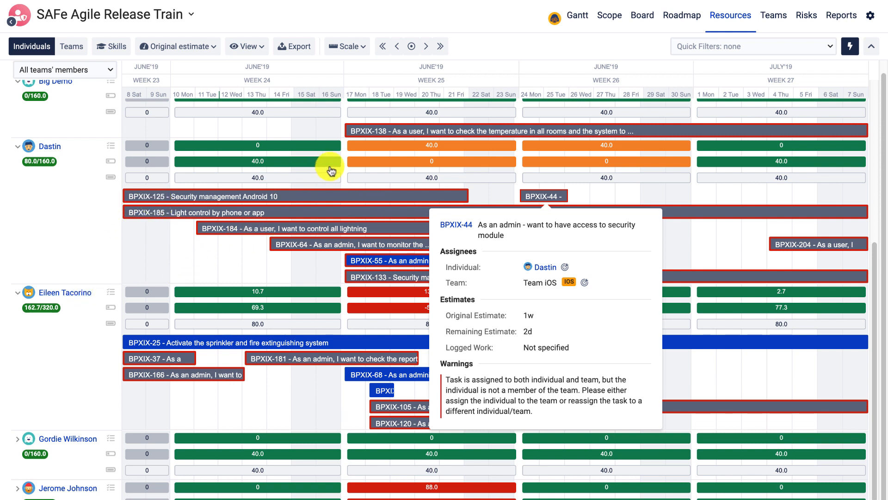
- Show resources by team, reassign BPXIX-44 from Team iOS to Team Smartwatch, and review the team filter choices
{"action": "left_click", "coordinate": [70, 46]}
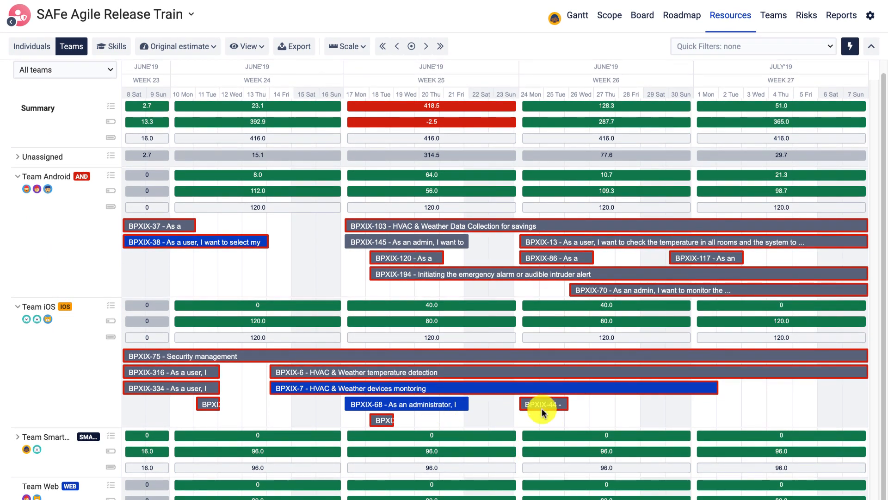
{"action": "left_click_drag", "start_coordinate": [542, 408], "coordinate": [543, 457]}
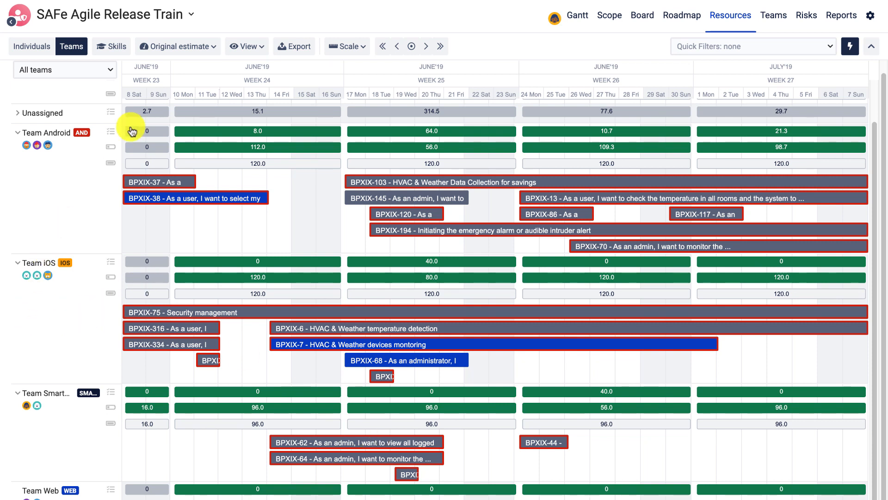
{"action": "left_click", "coordinate": [59, 72]}
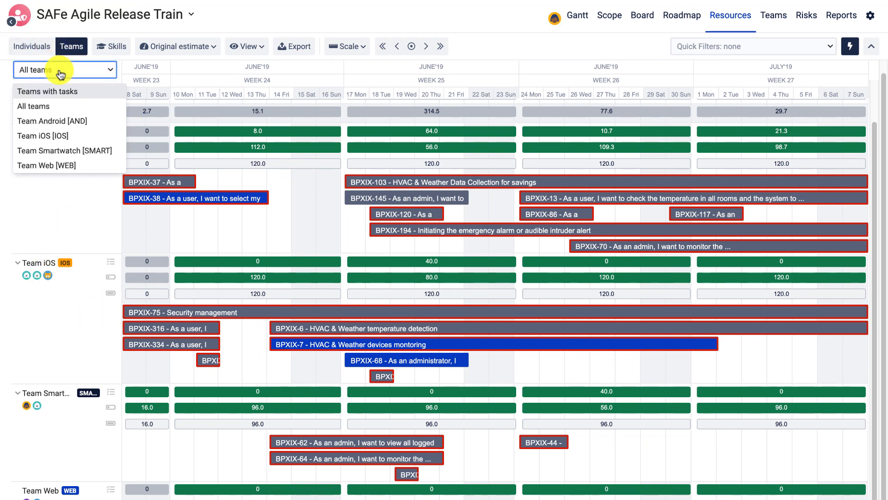
- Show resources by individual, filter them to Team Smartwatch [SMART] members, and restore the filter to all teams' members
{"action": "left_click", "coordinate": [34, 48]}
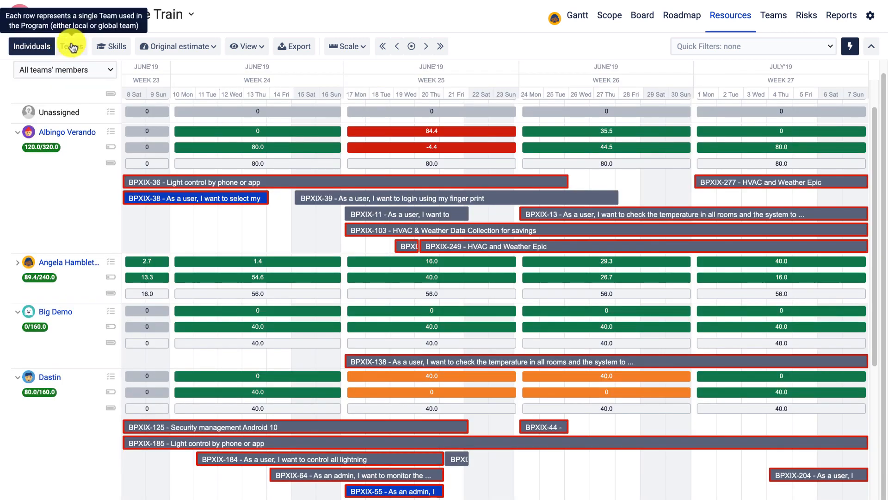
{"action": "left_click", "coordinate": [53, 70]}
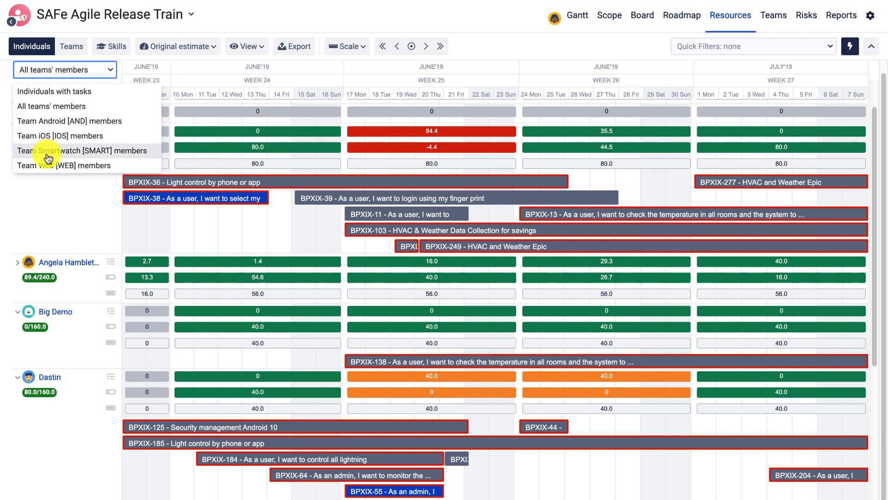
{"action": "left_click", "coordinate": [45, 151]}
{"action": "left_click", "coordinate": [51, 69]}
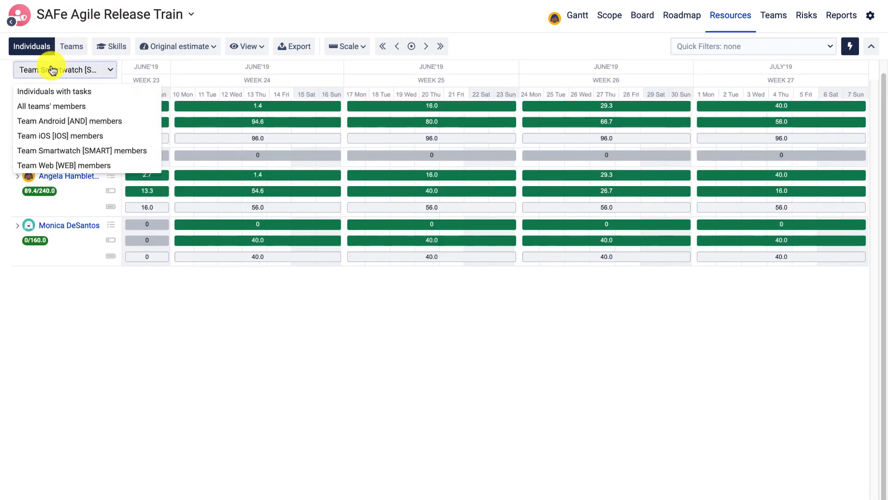
{"action": "left_click", "coordinate": [48, 109]}
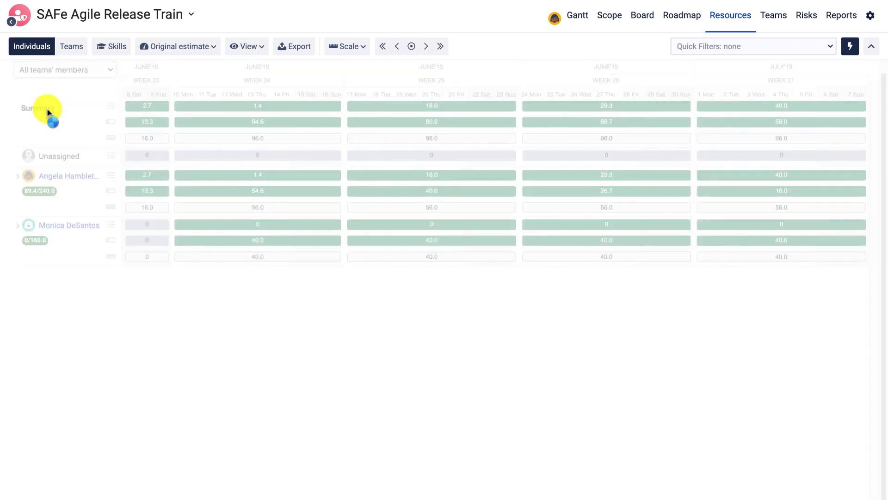
- Show the skills allocation panel with more height, and review the effort mode and row display options
{"action": "left_click", "coordinate": [116, 54]}
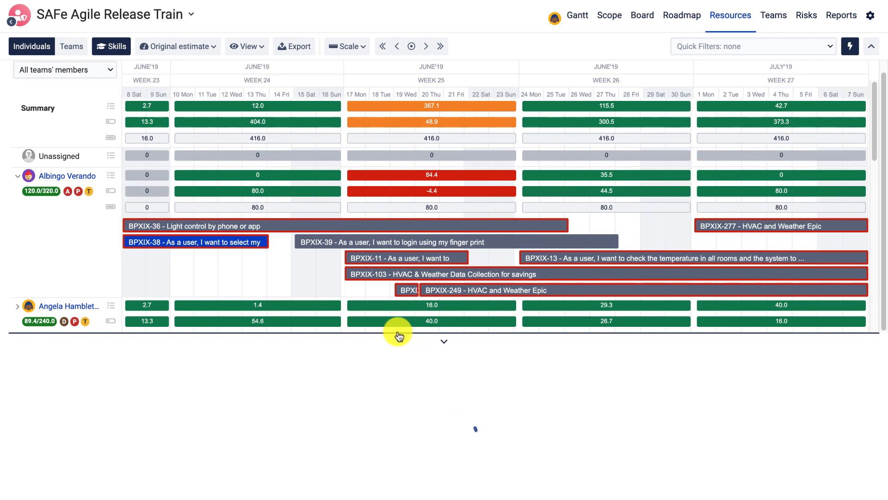
{"action": "left_click_drag", "start_coordinate": [388, 332], "coordinate": [386, 254]}
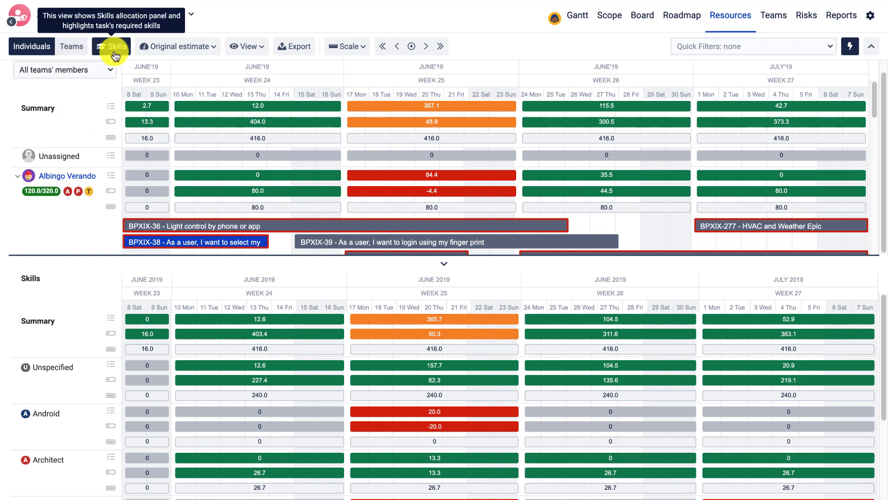
{"action": "left_click", "coordinate": [170, 47]}
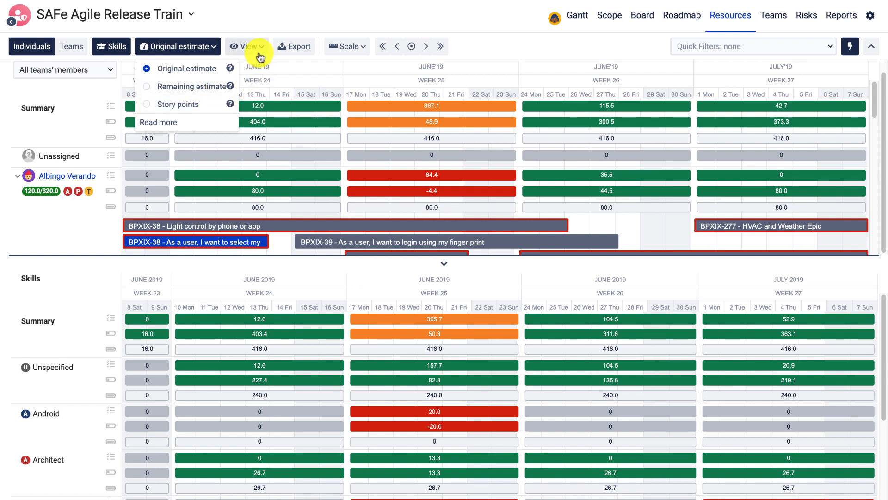
{"action": "left_click", "coordinate": [261, 54]}
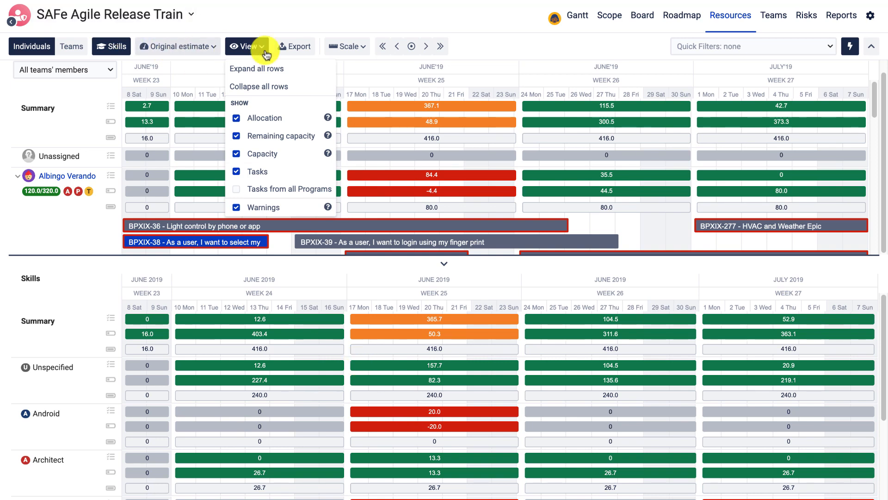
- Set the workload aggregation to Daily and shrink the skills panel so the resource rows fill the view
{"action": "left_click", "coordinate": [347, 46]}
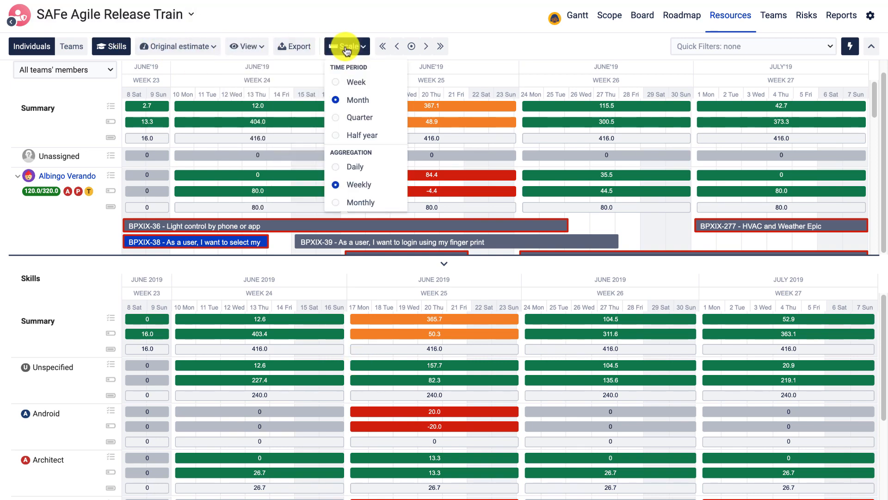
{"action": "left_click", "coordinate": [338, 167]}
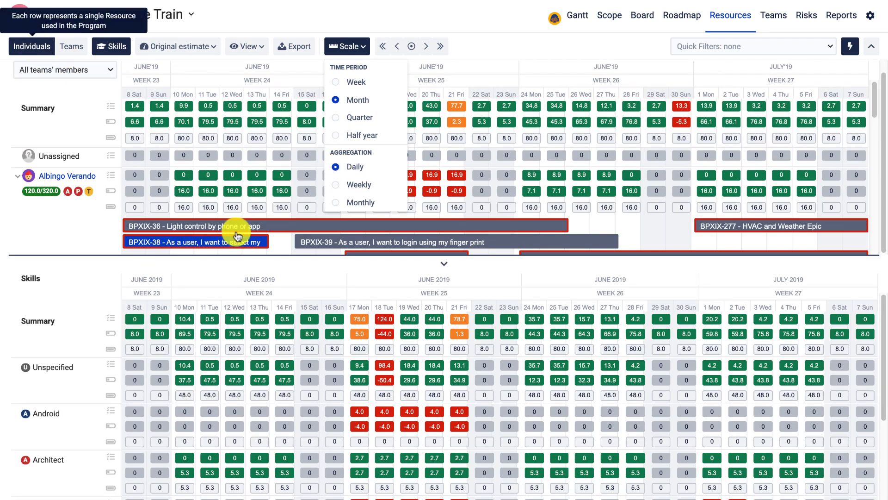
{"action": "left_click_drag", "start_coordinate": [245, 250], "coordinate": [268, 492]}
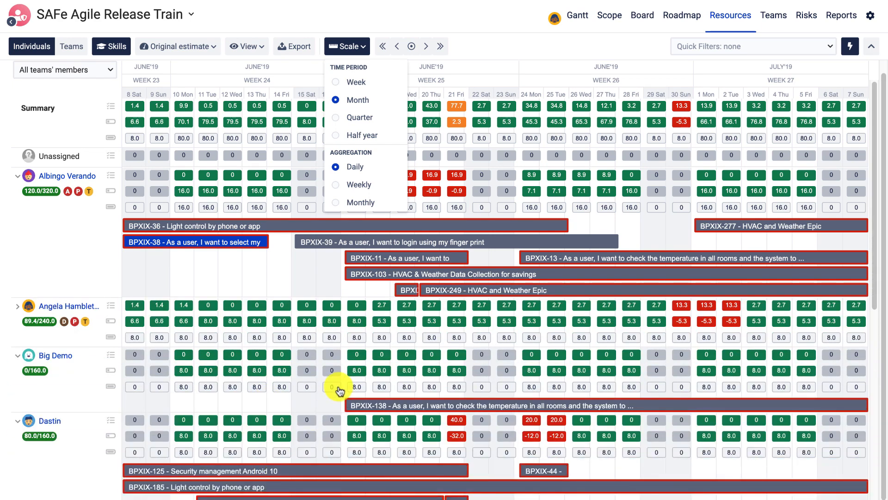
- Reassign the one-day 18 June task BPXIX-56 to Big Demo and schedule it from 17 to 21 June
{"action": "scroll", "coordinate": [338, 386], "scroll_direction": "down", "scroll_amount": 2}
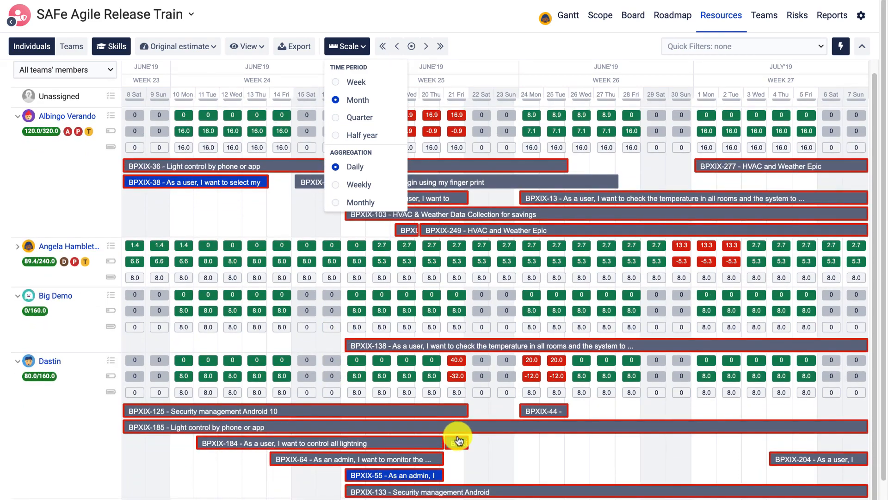
{"action": "scroll", "coordinate": [458, 439], "scroll_direction": "down", "scroll_amount": 4}
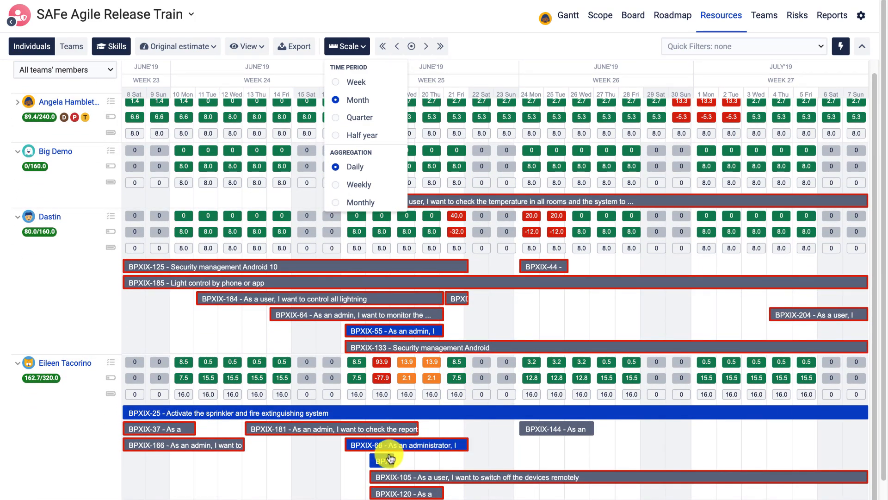
{"action": "left_click_drag", "start_coordinate": [389, 458], "coordinate": [223, 187]}
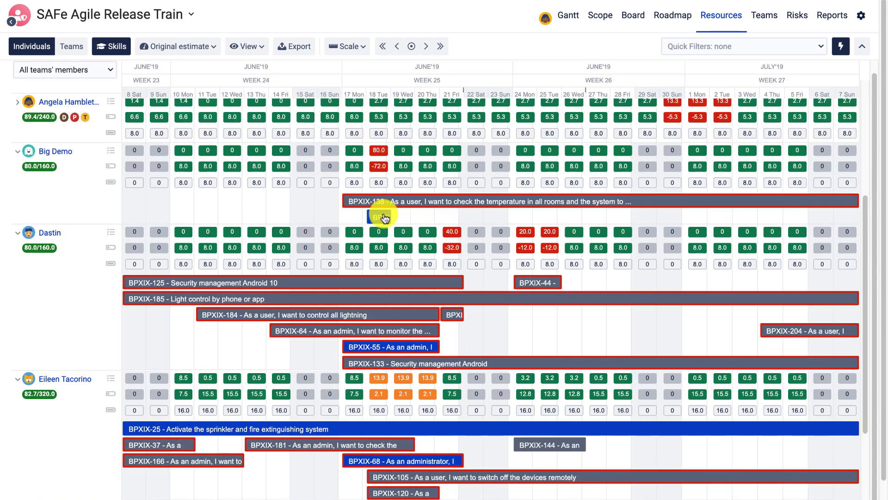
{"action": "mouse_move", "coordinate": [381, 217]}
{"action": "left_mouse_down"}
{"action": "mouse_move", "coordinate": [391, 342]}
{"action": "mouse_move", "coordinate": [381, 350]}
{"action": "mouse_move", "coordinate": [377, 221]}
{"action": "left_mouse_up"}
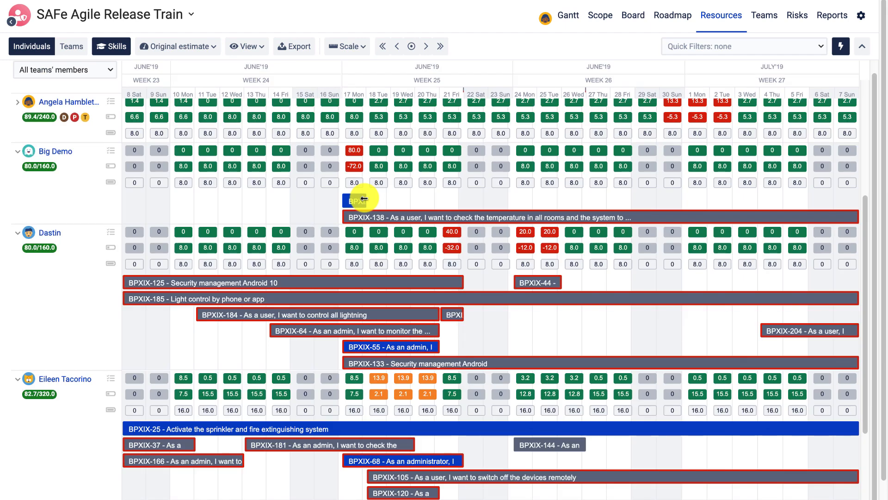
{"action": "left_click_drag", "start_coordinate": [363, 198], "coordinate": [438, 198]}
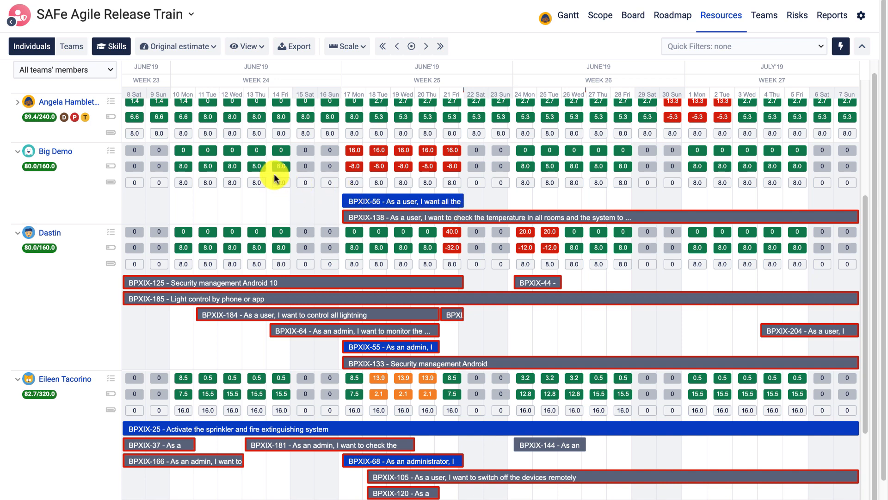
- Reschedule BPXIX-56 to 10–11 June, try it with its former assignee on 17–18 June, and return it to Big Demo on 10–11 June
{"action": "left_click_drag", "start_coordinate": [372, 203], "coordinate": [214, 197]}
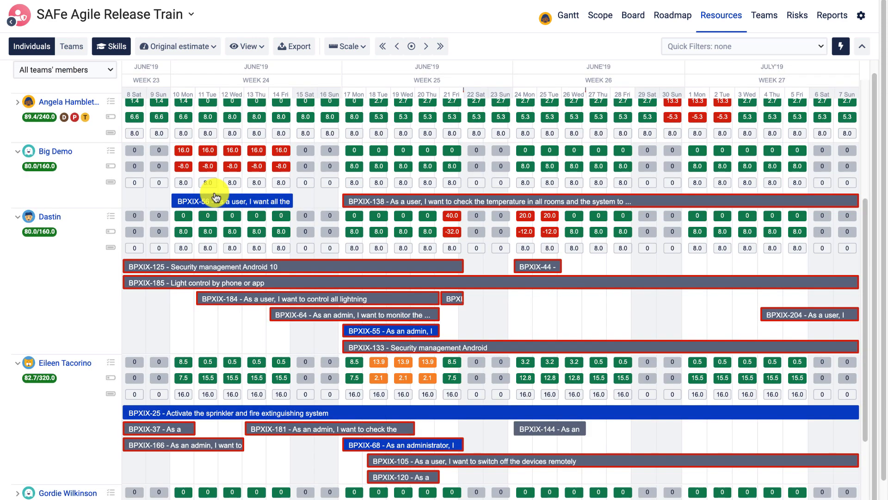
{"action": "left_click_drag", "start_coordinate": [290, 199], "coordinate": [195, 200]}
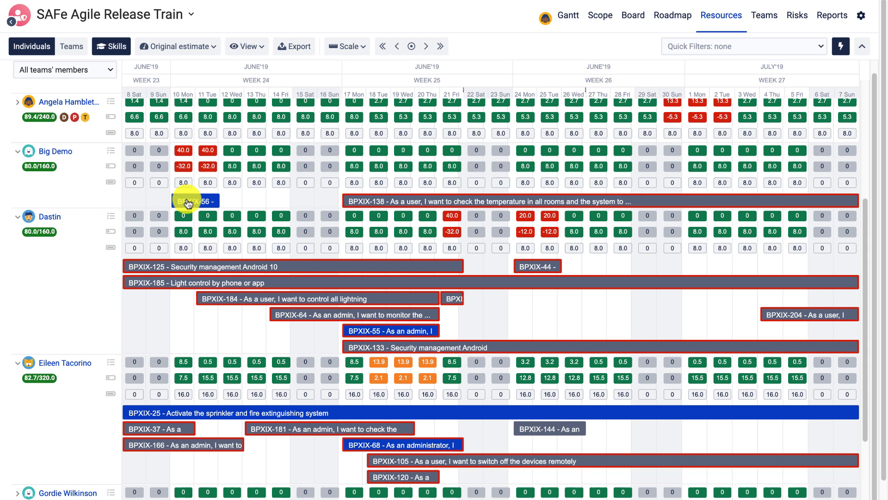
{"action": "left_click_drag", "start_coordinate": [184, 199], "coordinate": [381, 363]}
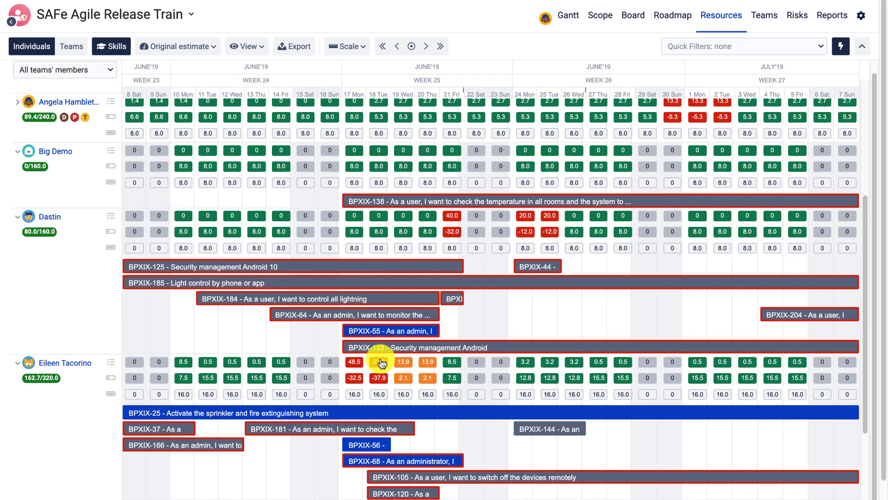
{"action": "left_click_drag", "start_coordinate": [371, 447], "coordinate": [208, 194]}
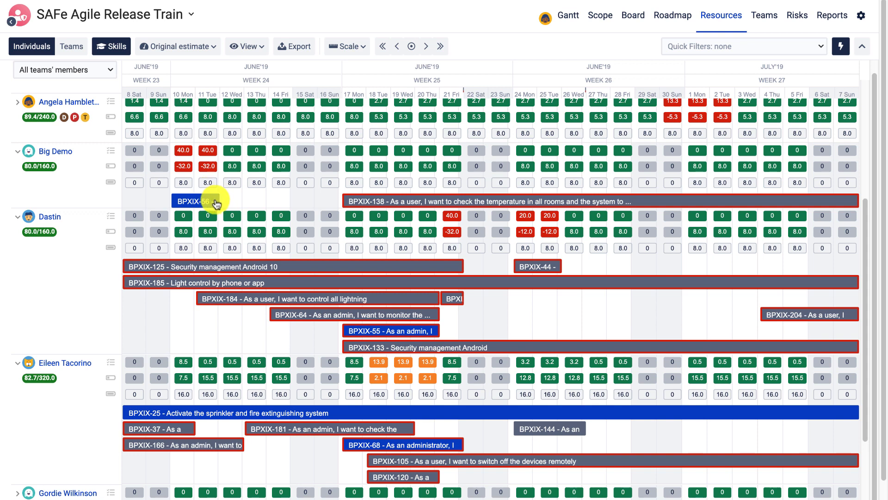
- Extend Big Demo's task BPXIX-56 to end on 21 June, and shorten it to end on 18 June
{"action": "mouse_move", "coordinate": [215, 200]}
{"action": "left_click_drag", "start_coordinate": [217, 200], "coordinate": [460, 197]}
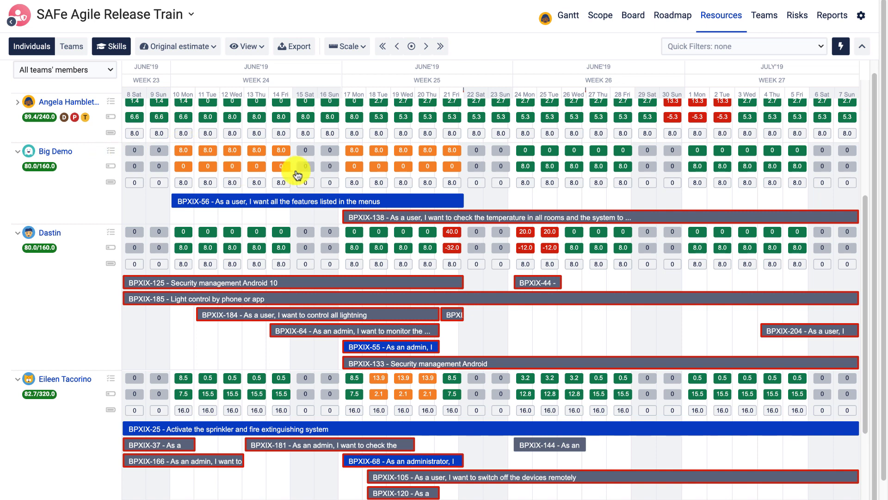
{"action": "left_click_drag", "start_coordinate": [462, 199], "coordinate": [385, 198]}
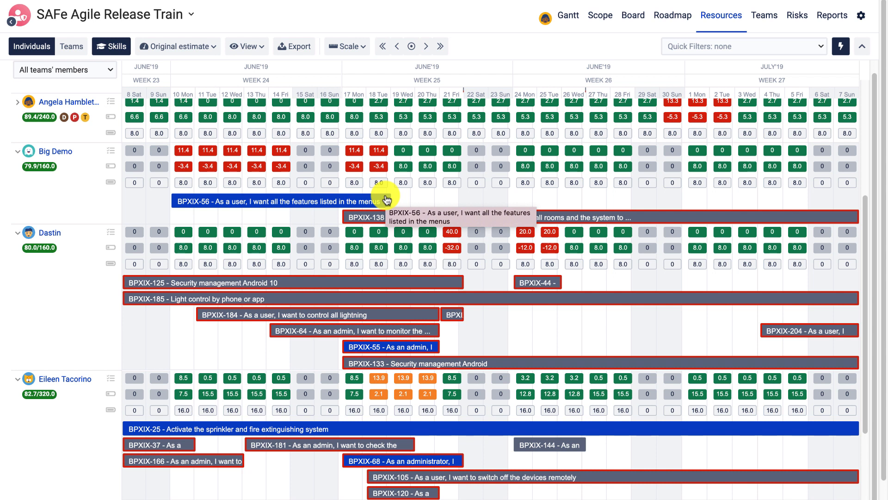
- Compare the weekly workload aggregation with the monthly one, leaving the aggregation set to Monthly
{"action": "left_click", "coordinate": [361, 50]}
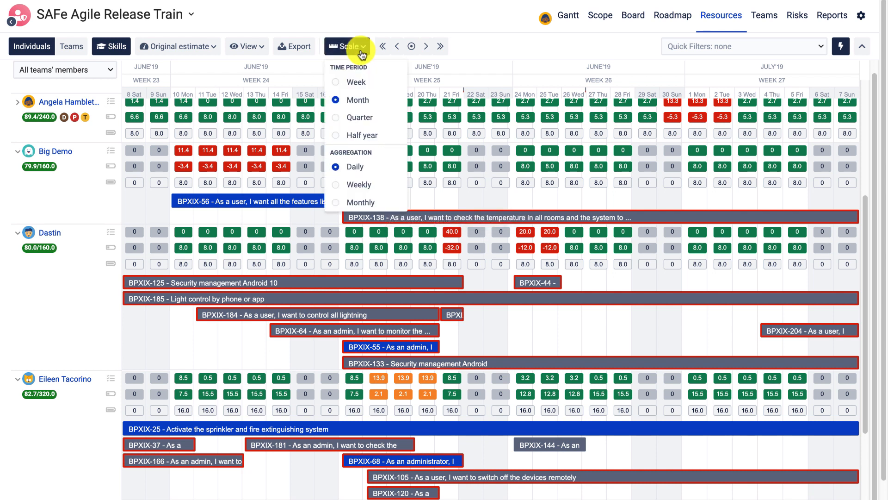
{"action": "left_click", "coordinate": [337, 185]}
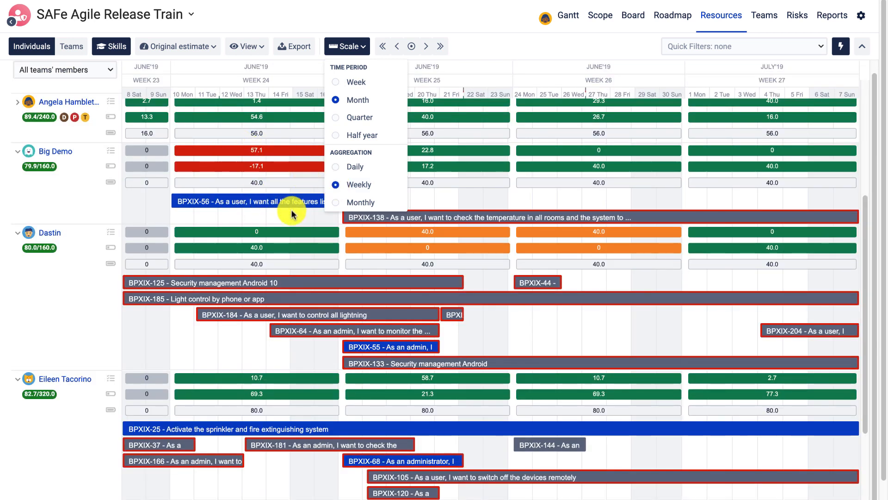
{"action": "left_click", "coordinate": [335, 203]}
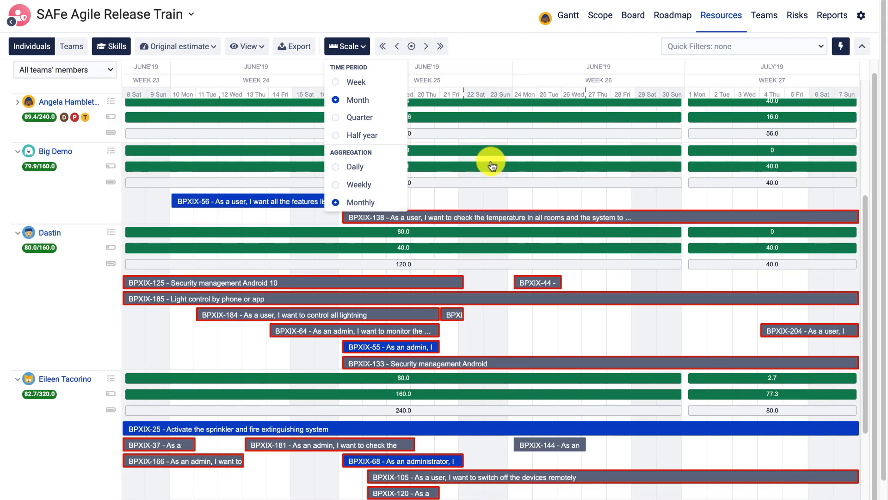
{"action": "left_click", "coordinate": [488, 165]}
{"action": "left_click", "coordinate": [449, 139]}
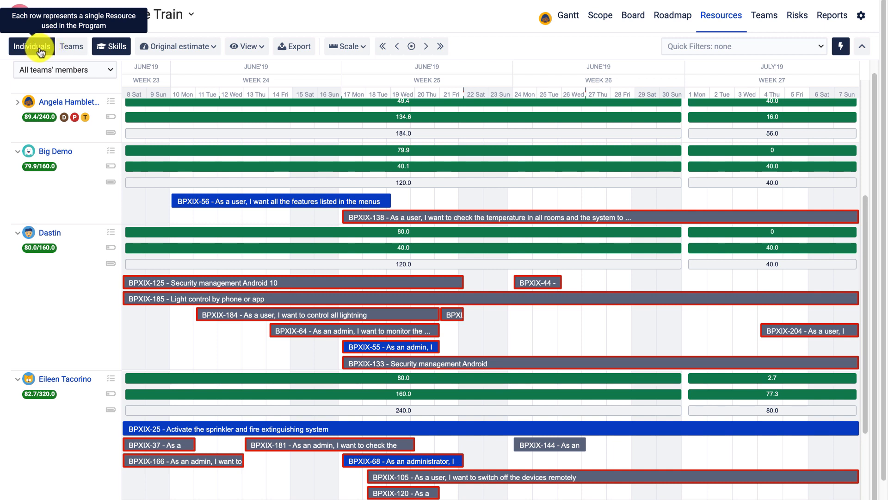
- Show resources by team, and review the available export templates without exporting
{"action": "left_click", "coordinate": [68, 48]}
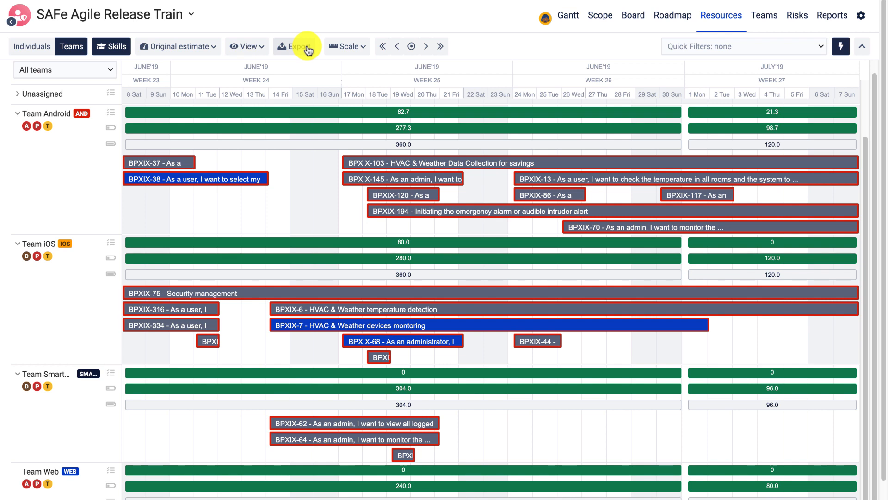
{"action": "left_click", "coordinate": [307, 48]}
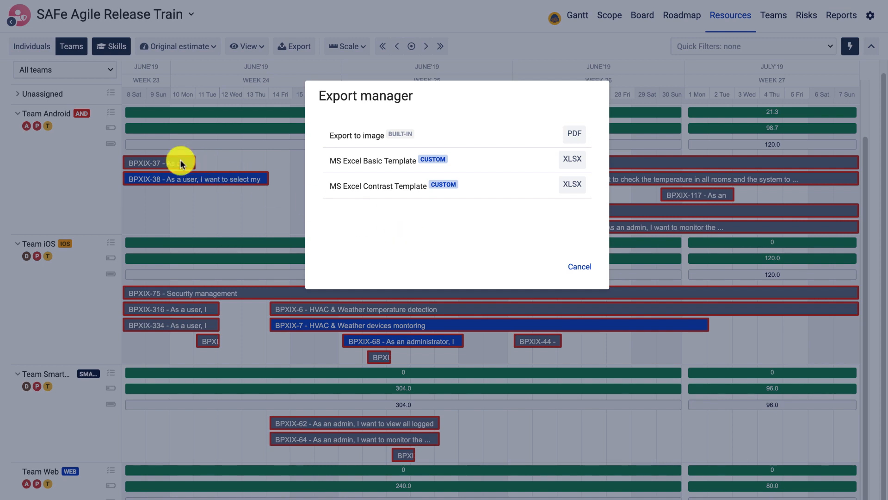
{"action": "left_click", "coordinate": [575, 267]}
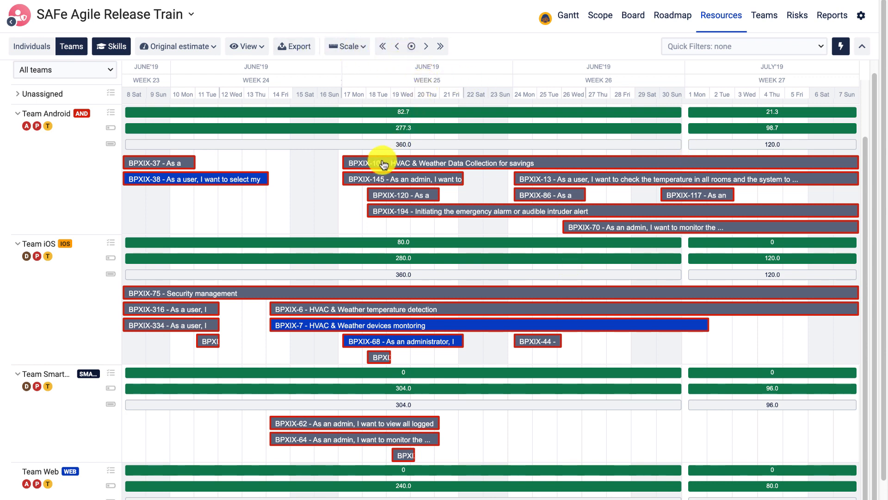
- Examine Team Android's June allocation details and the suggested alternative individuals for BPXIX-194 with their match percentages
{"action": "left_click", "coordinate": [411, 132]}
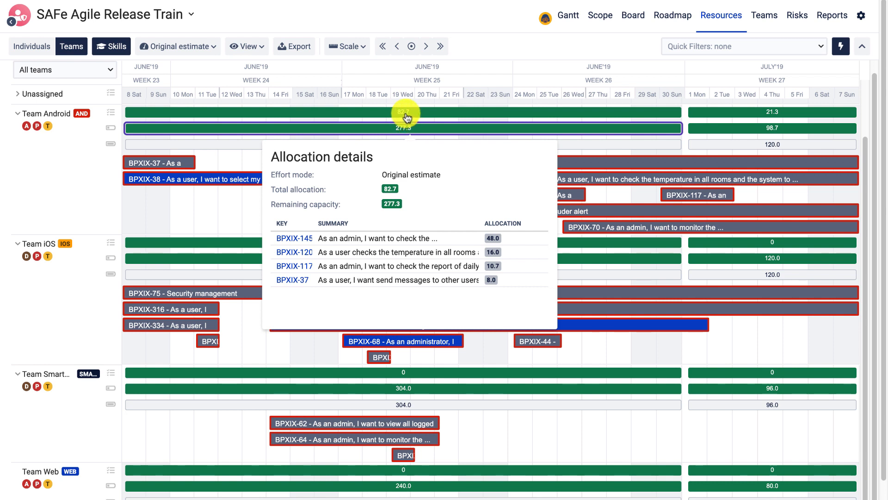
{"action": "left_click", "coordinate": [406, 114]}
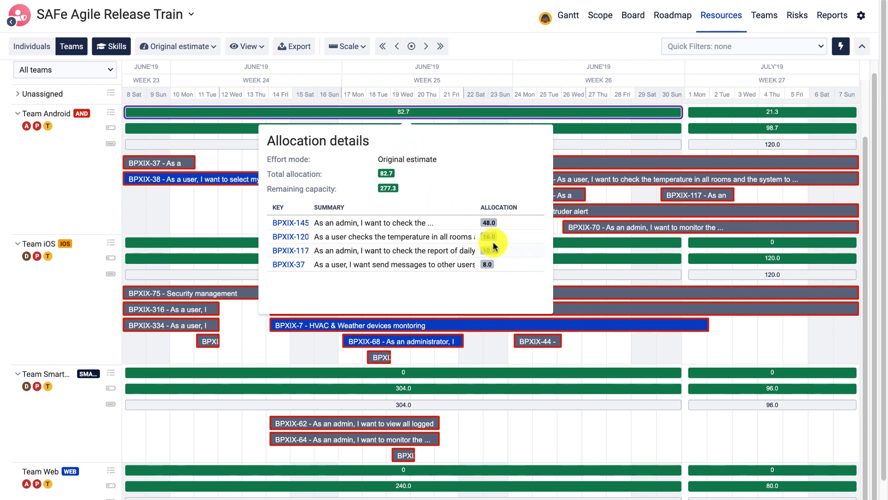
{"action": "mouse_move", "coordinate": [612, 212]}
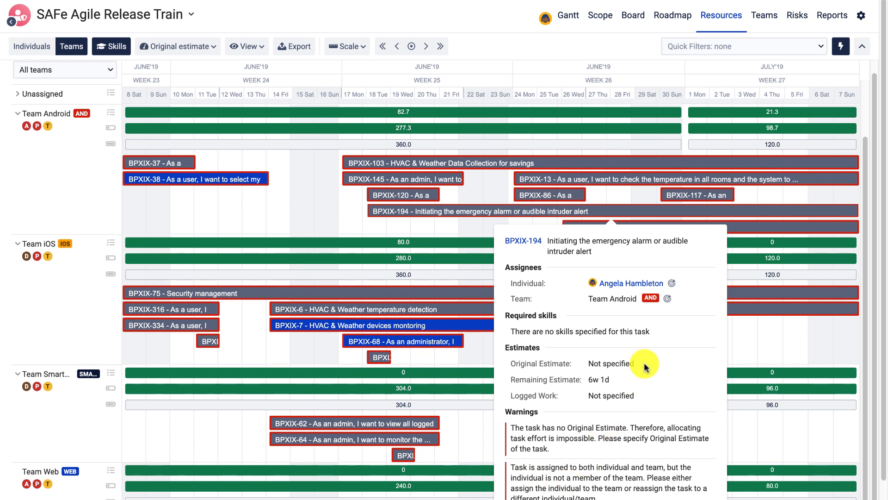
{"action": "left_click", "coordinate": [672, 283]}
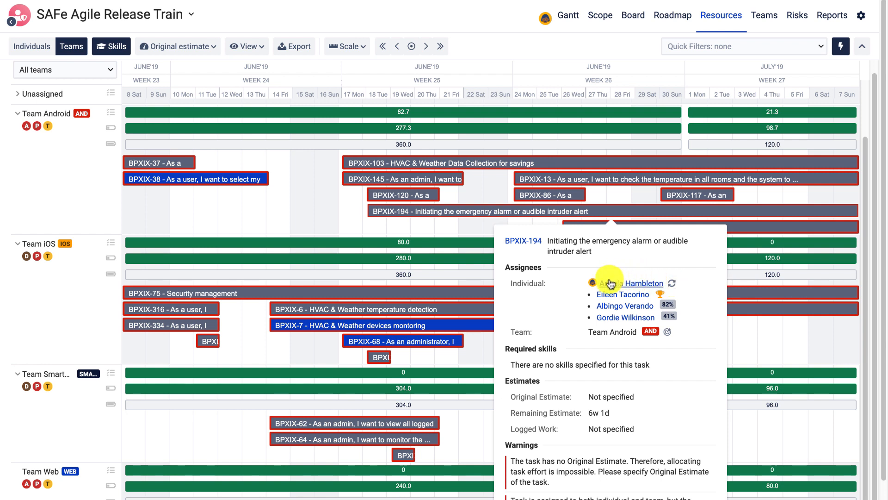
{"action": "left_click", "coordinate": [673, 284]}
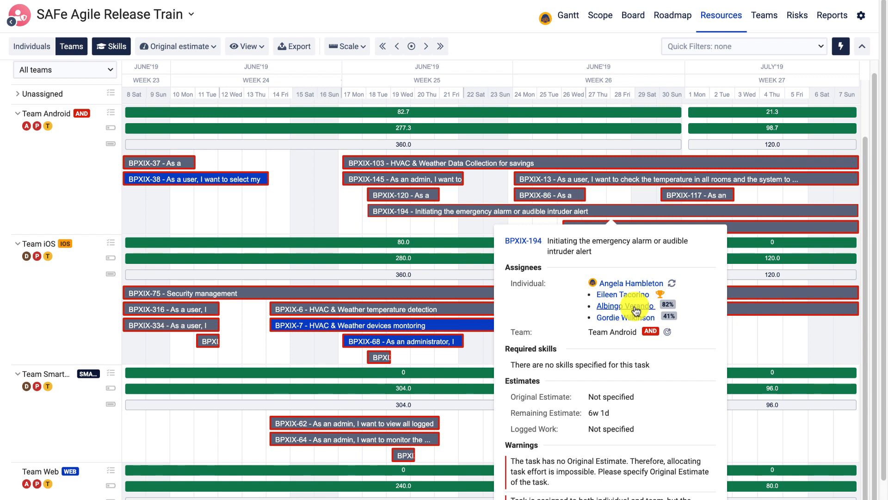
{"action": "mouse_move", "coordinate": [667, 306]}
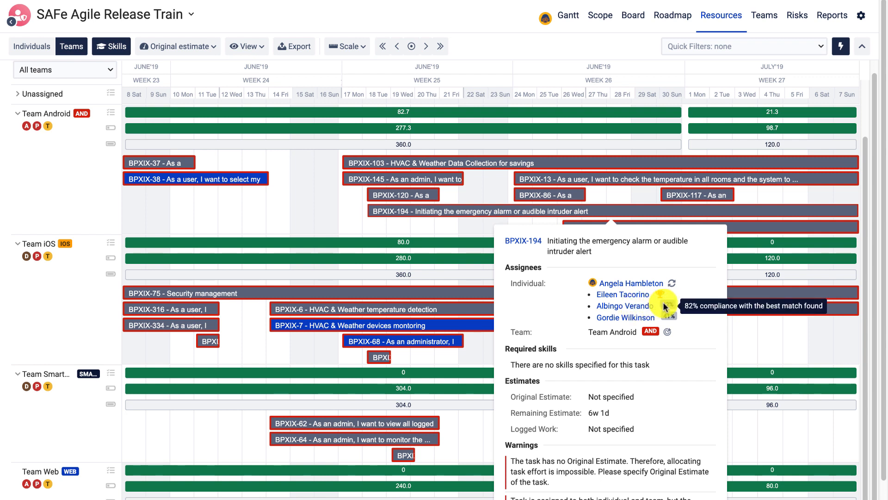